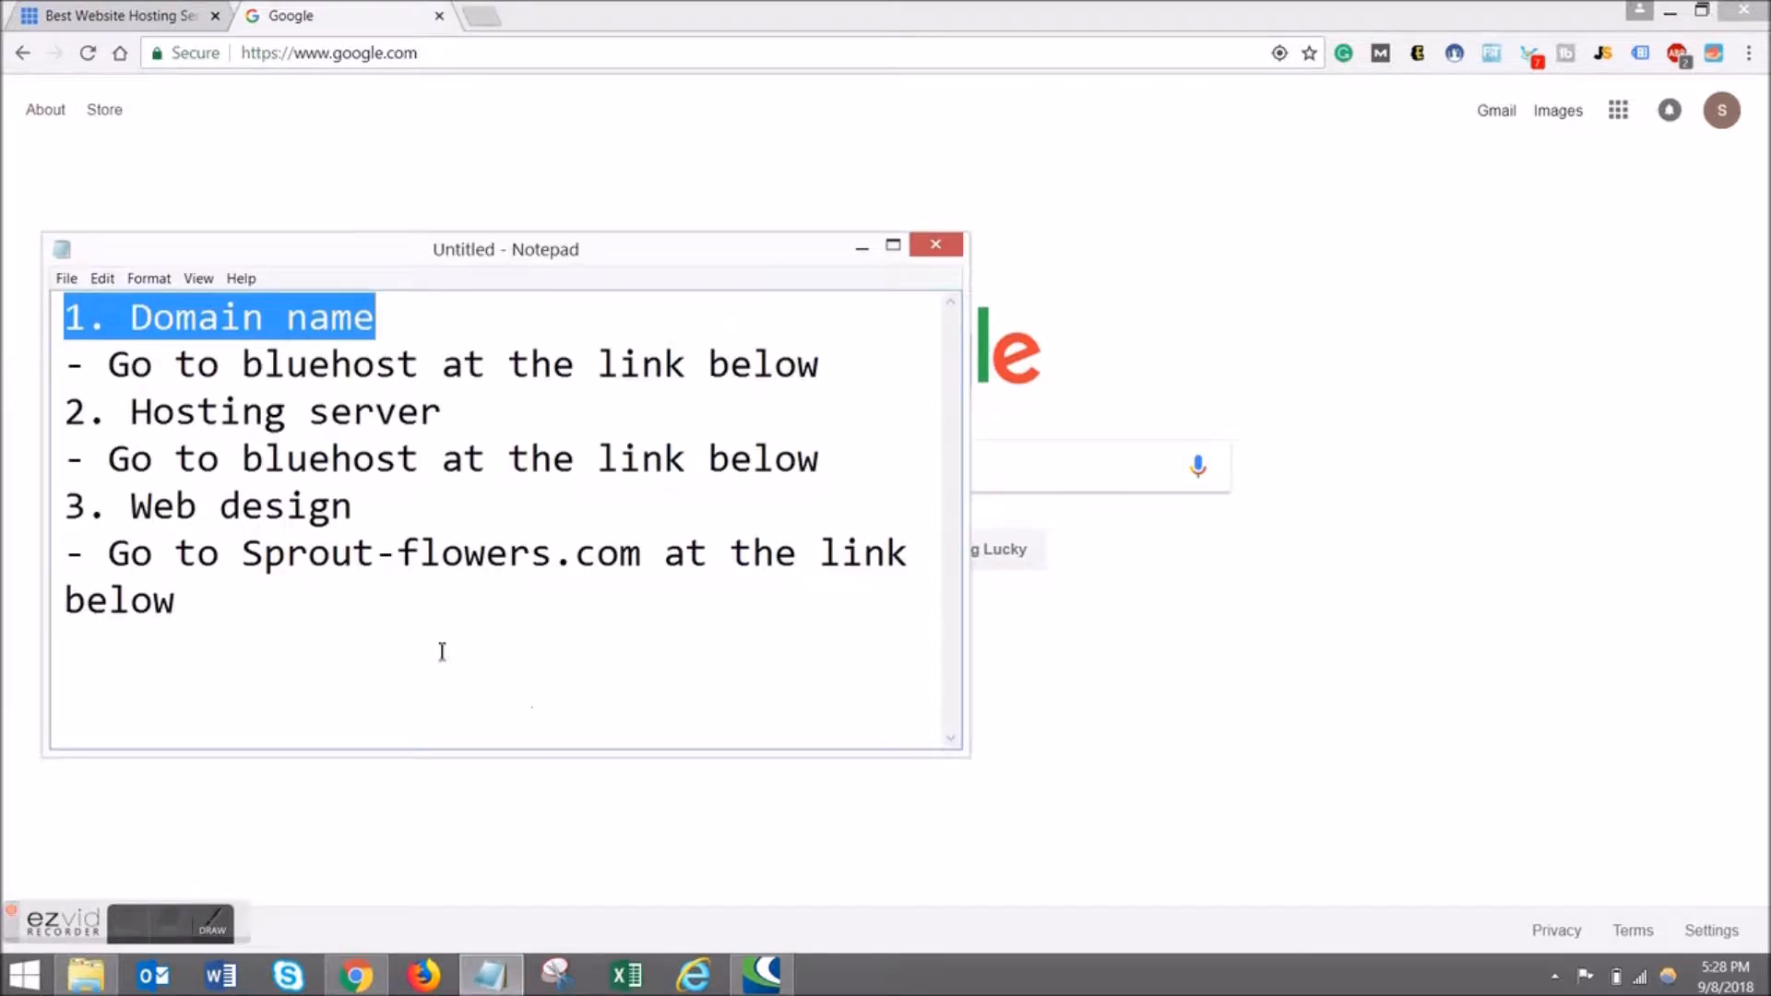
Review the domain name item in the Notepad checklist, using the google.com web address as an example of a domain.
{"action": "left_click", "coordinate": [318, 609]}
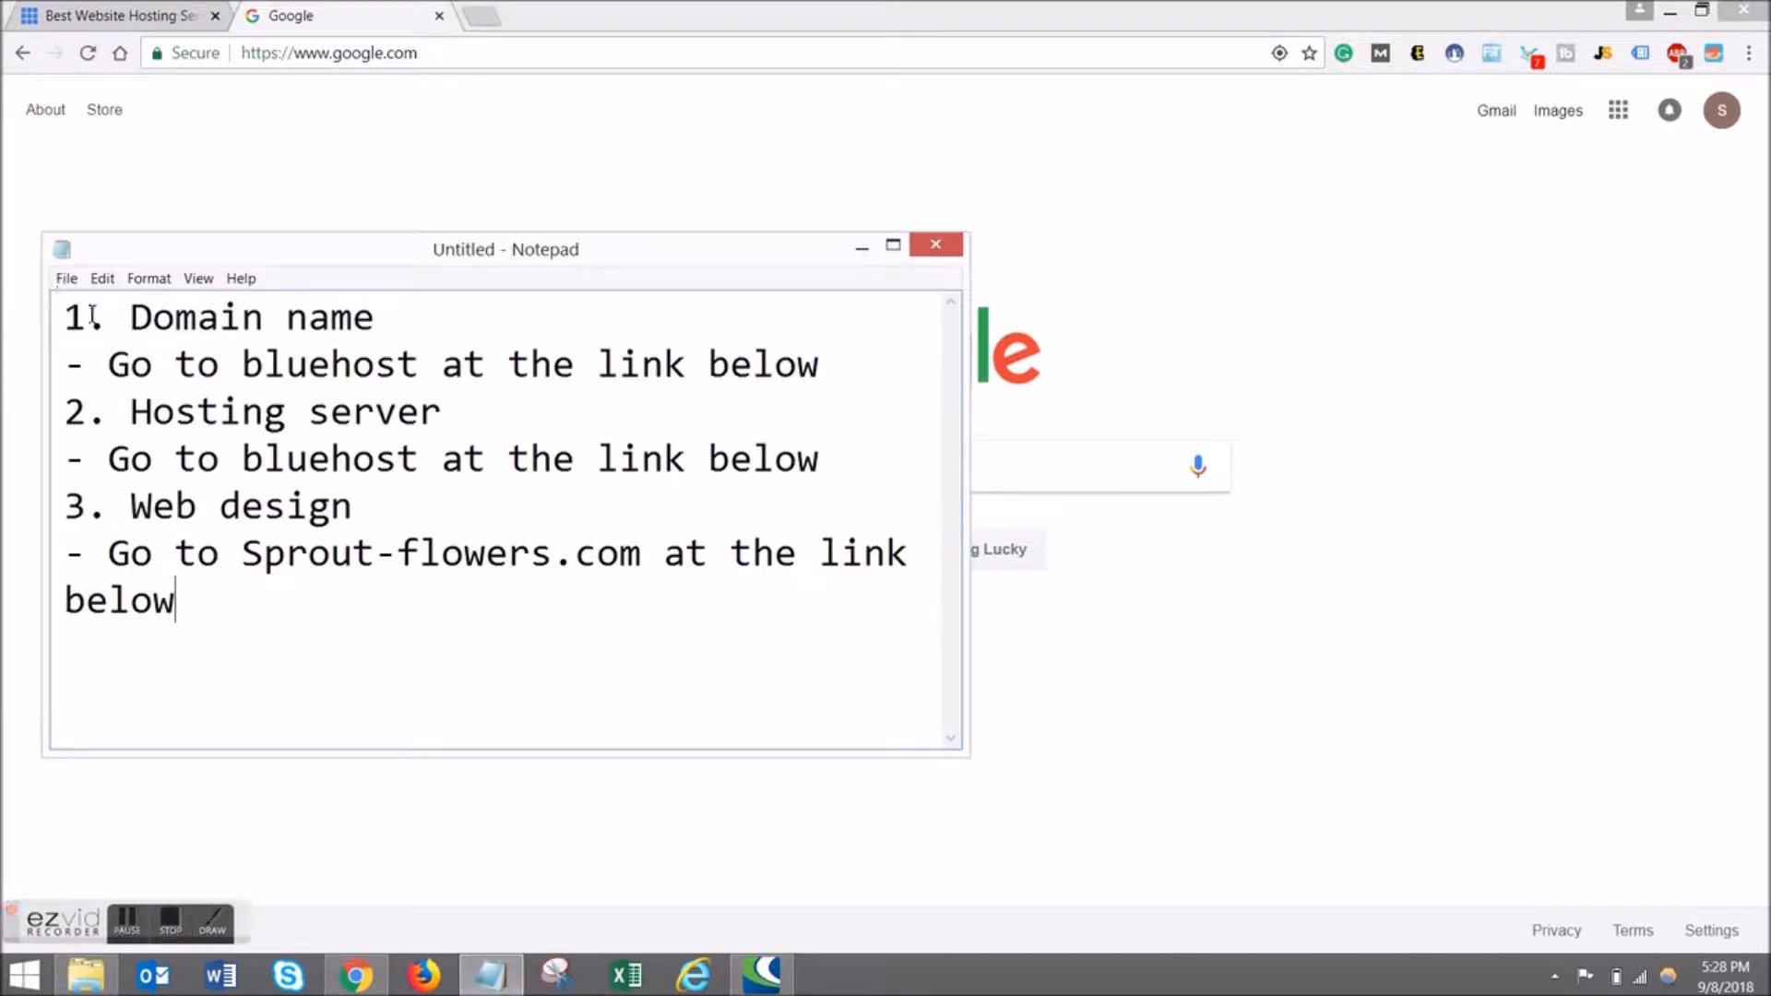
{"action": "left_click_drag", "start_coordinate": [412, 324], "coordinate": [61, 322]}
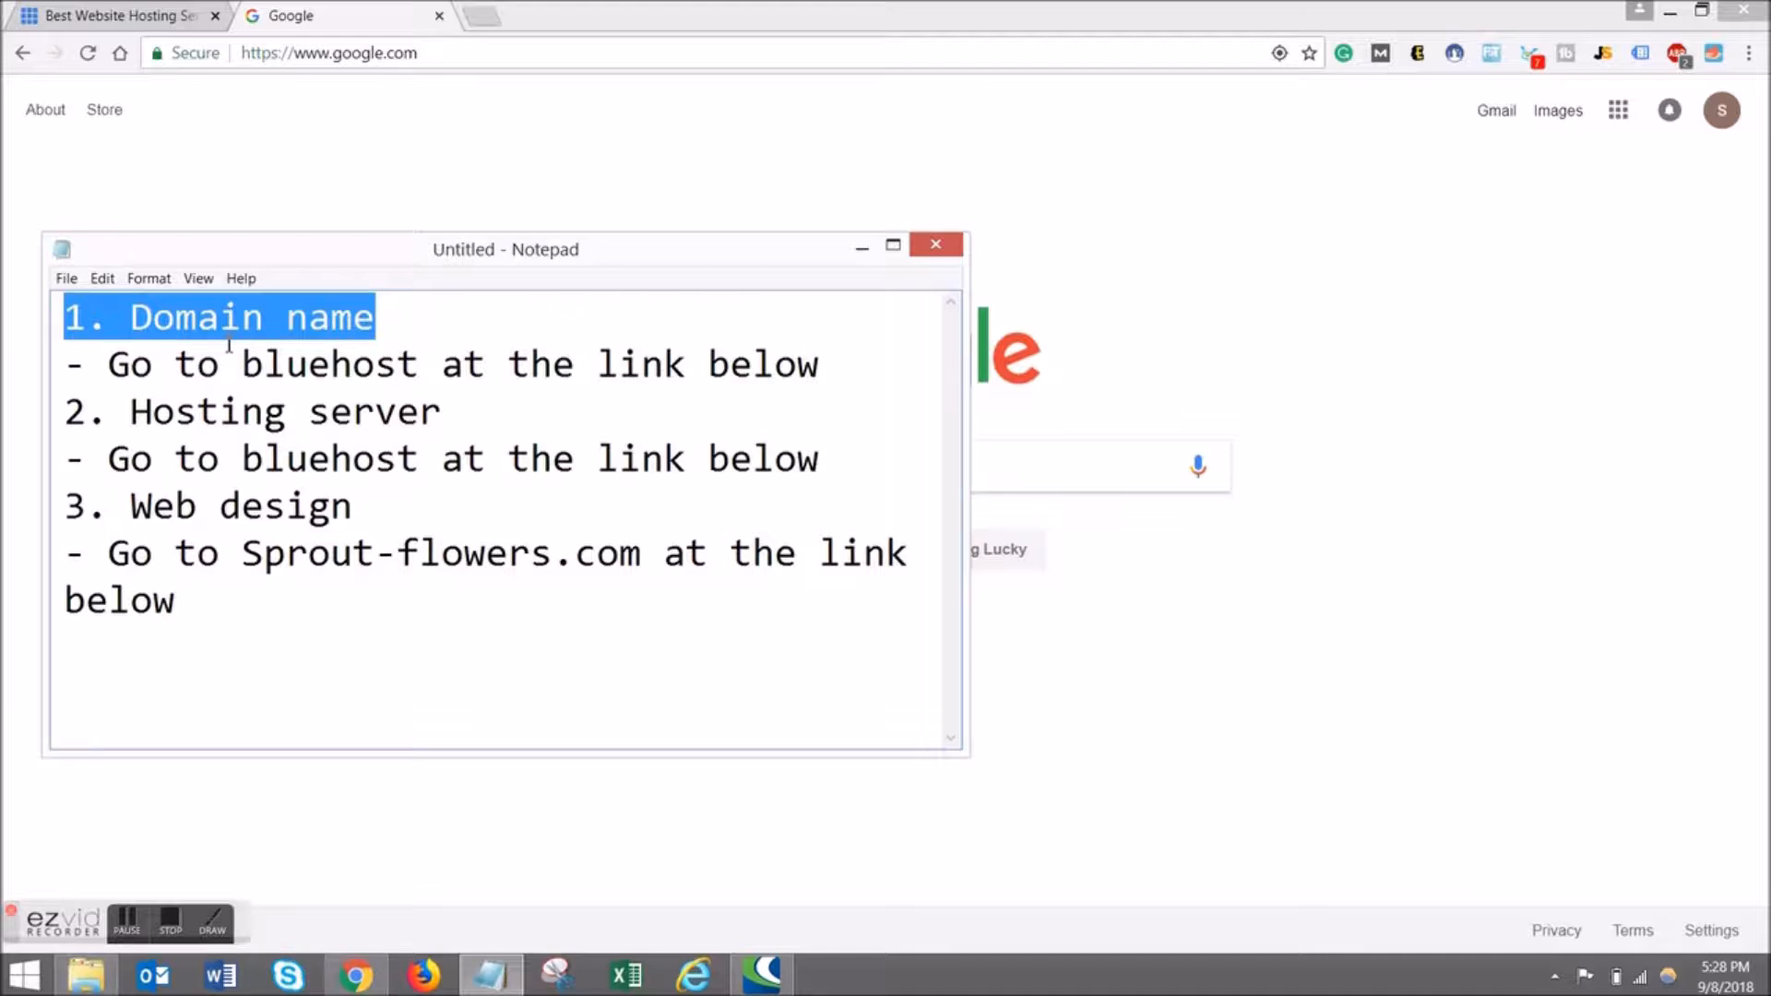
{"action": "left_click", "coordinate": [374, 59]}
{"action": "left_click_drag", "start_coordinate": [384, 55], "coordinate": [334, 59]}
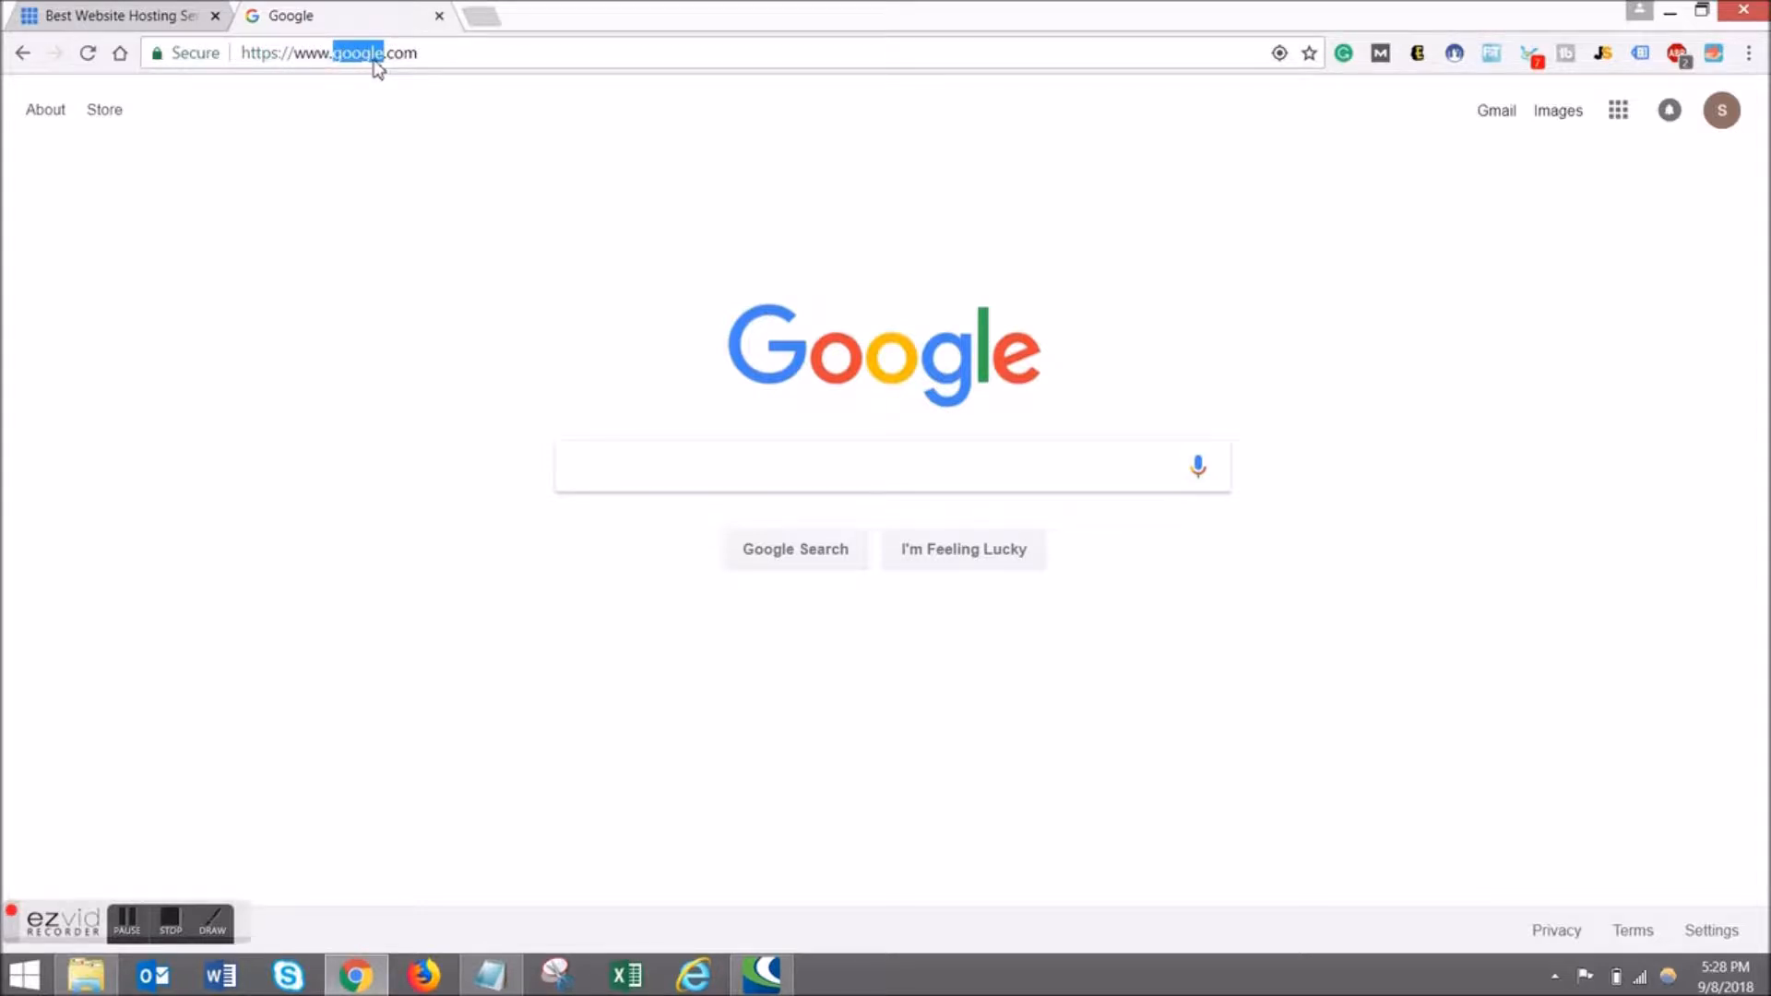
{"action": "left_click", "coordinate": [506, 976]}
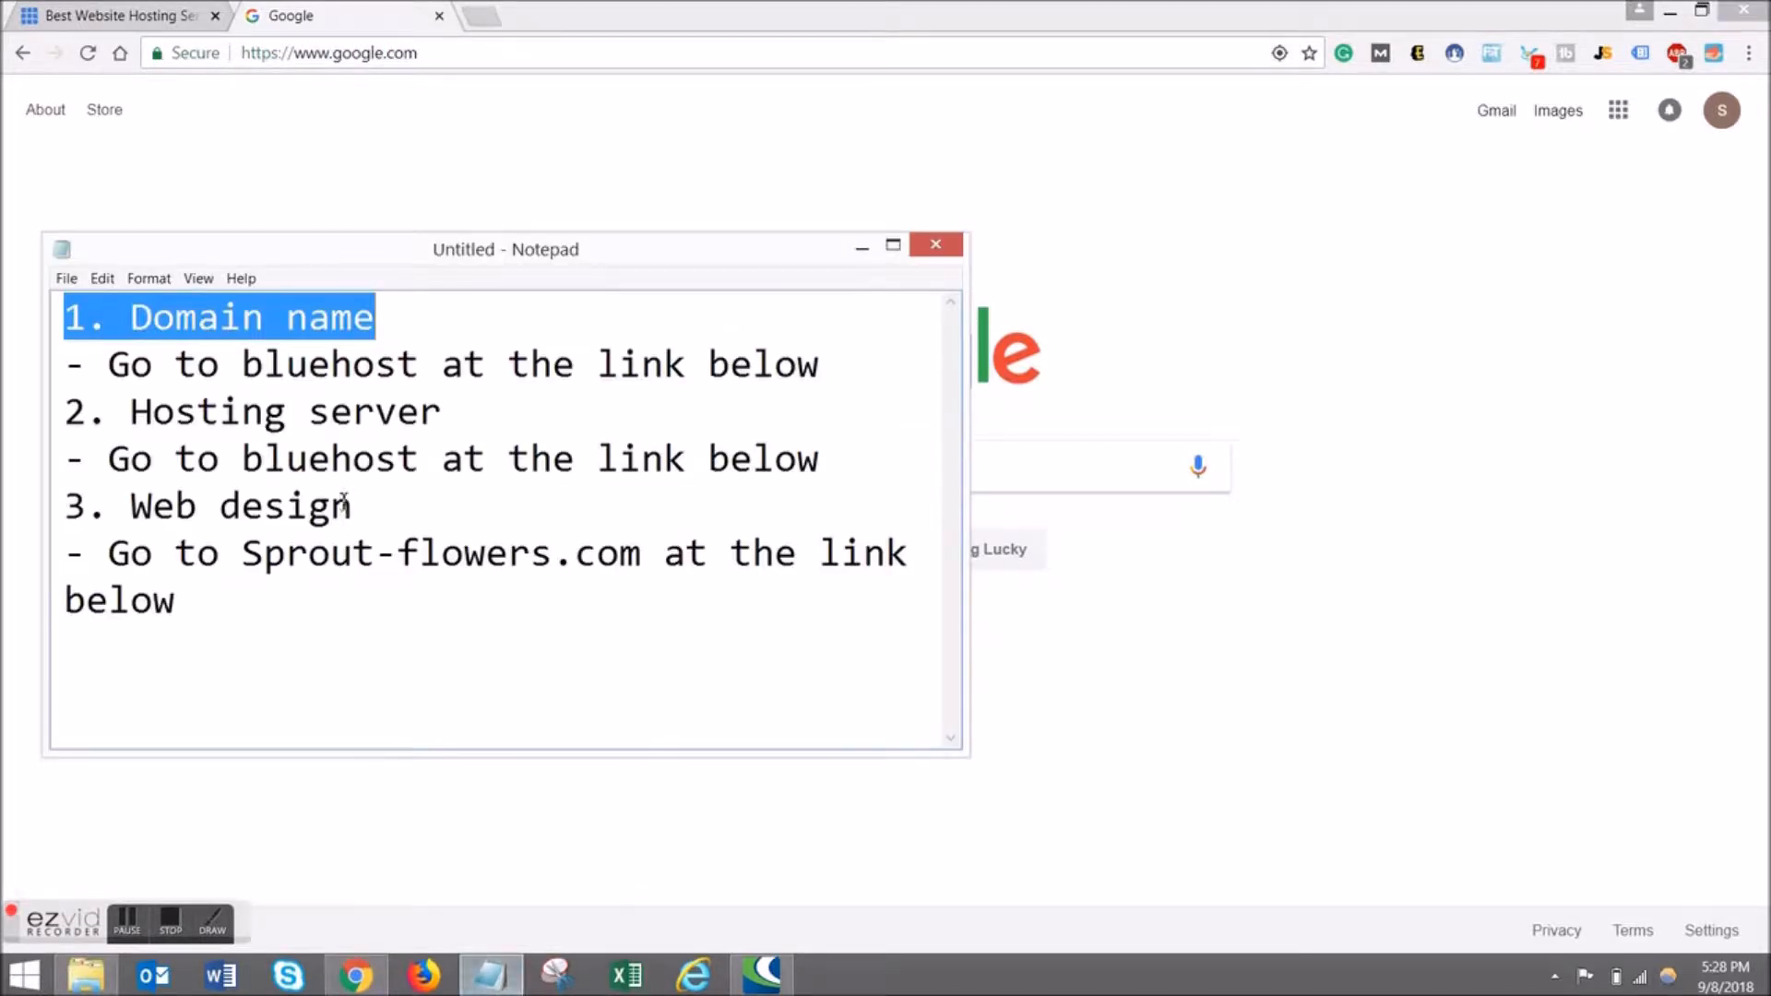
{"action": "left_click_drag", "start_coordinate": [243, 365], "coordinate": [420, 366]}
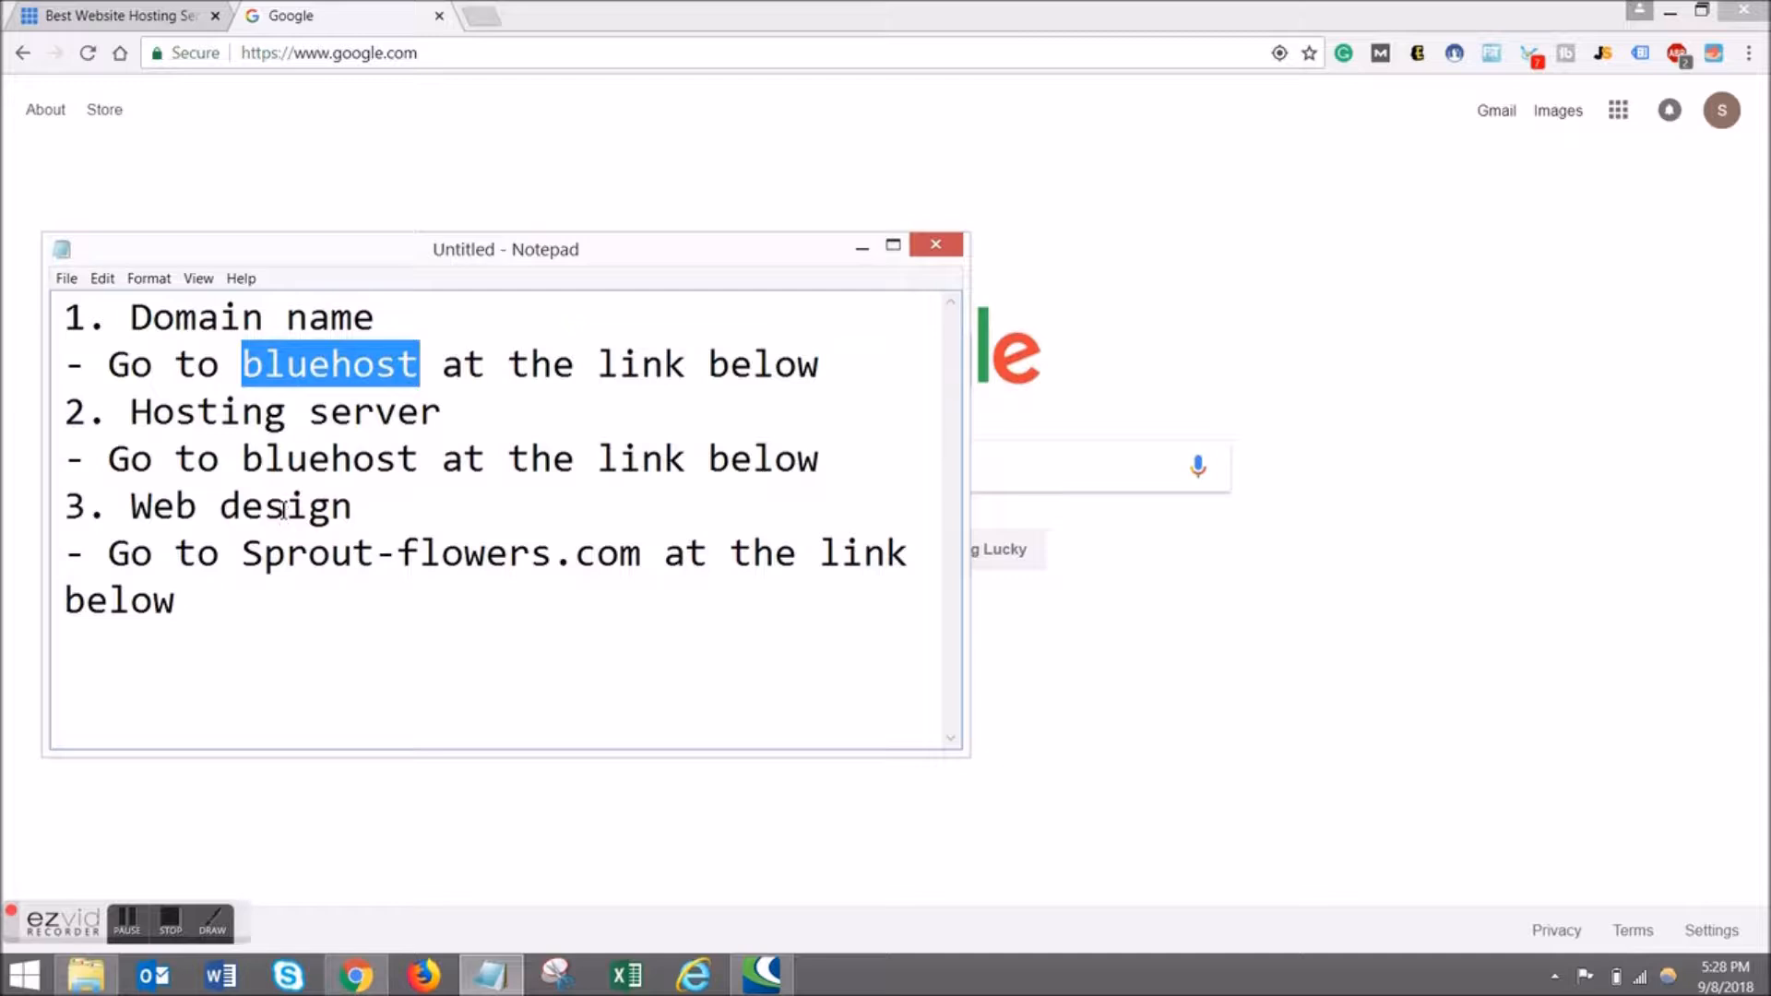
Switch to the Bluehost page, start the hosting sign-up and select the Basic plan.
{"action": "left_click", "coordinate": [84, 7]}
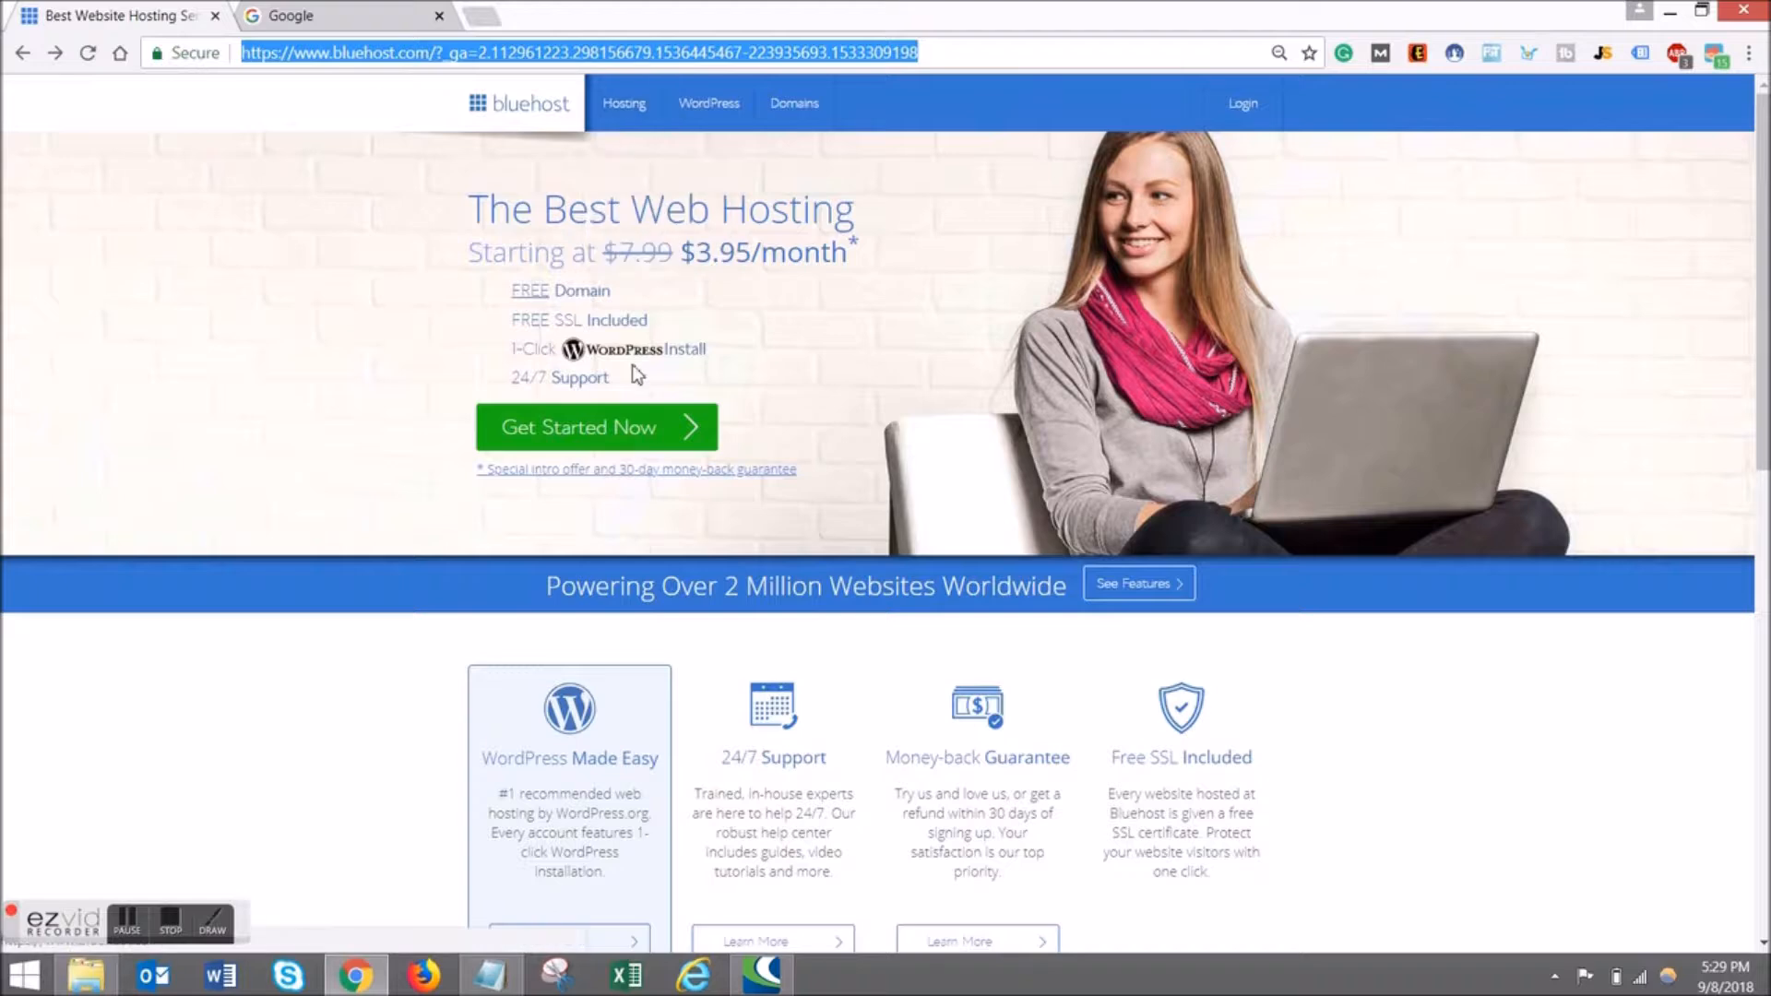
{"action": "left_click", "coordinate": [651, 439]}
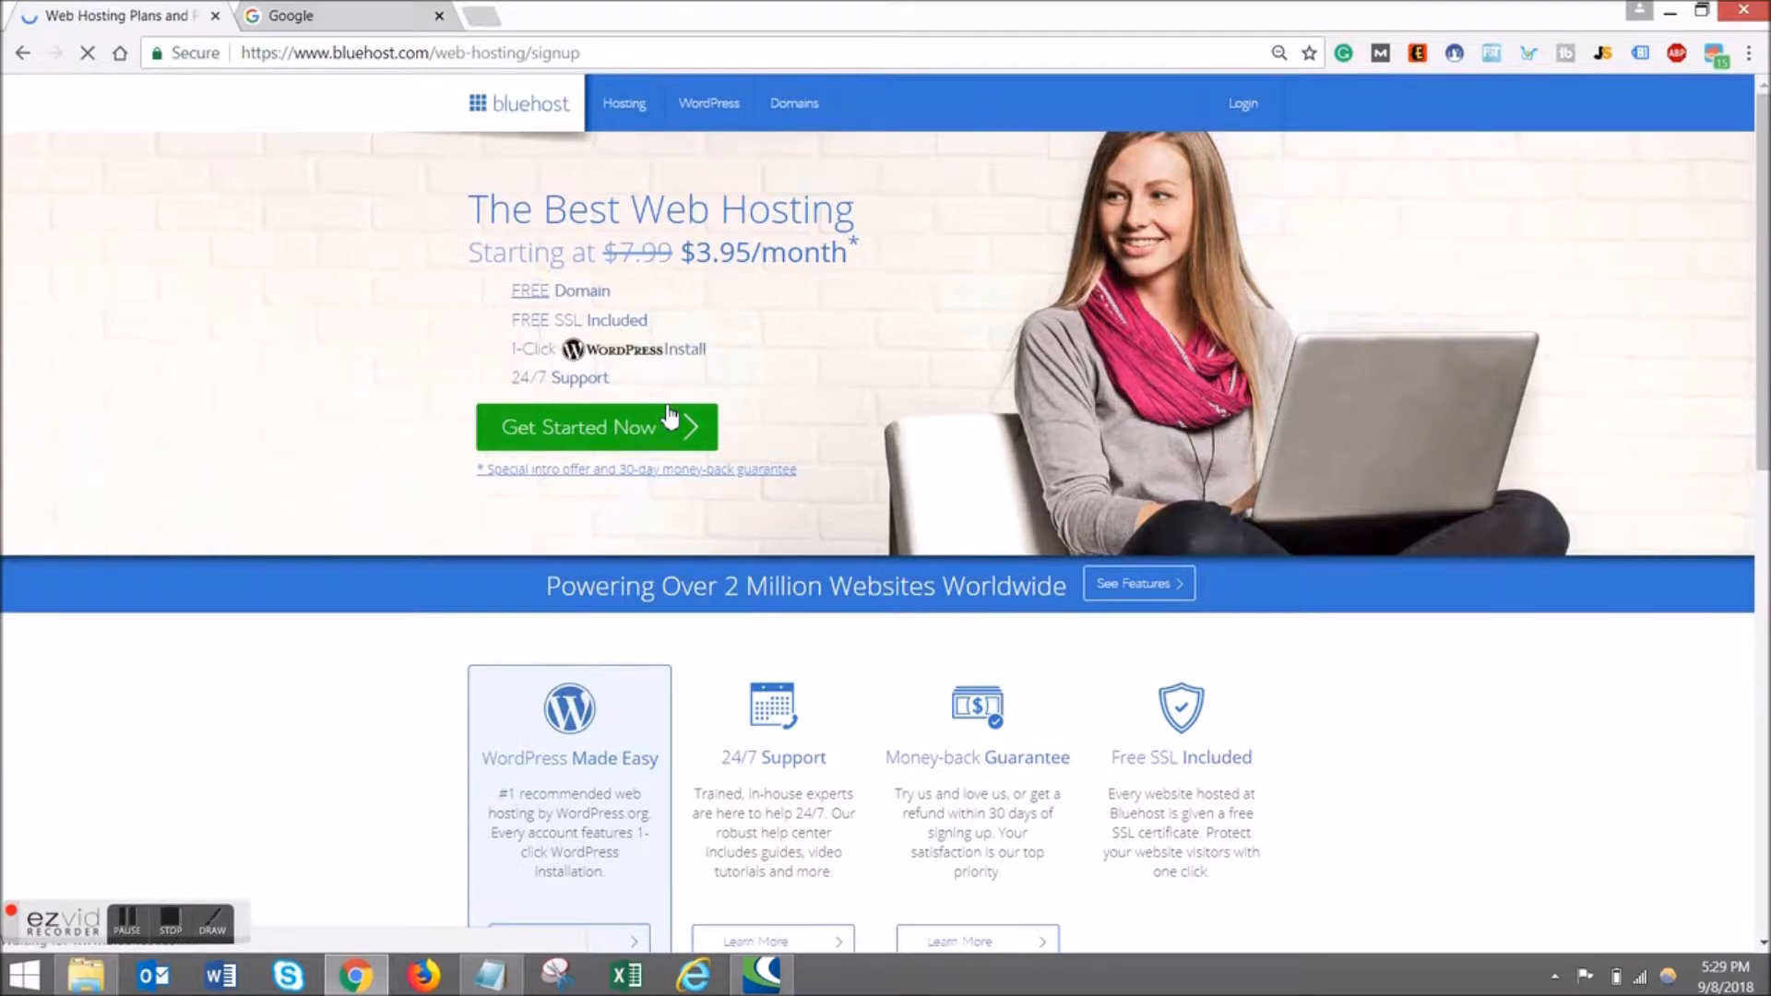
{"action": "scroll", "coordinate": [738, 555], "scroll_direction": "down", "scroll_amount": 2}
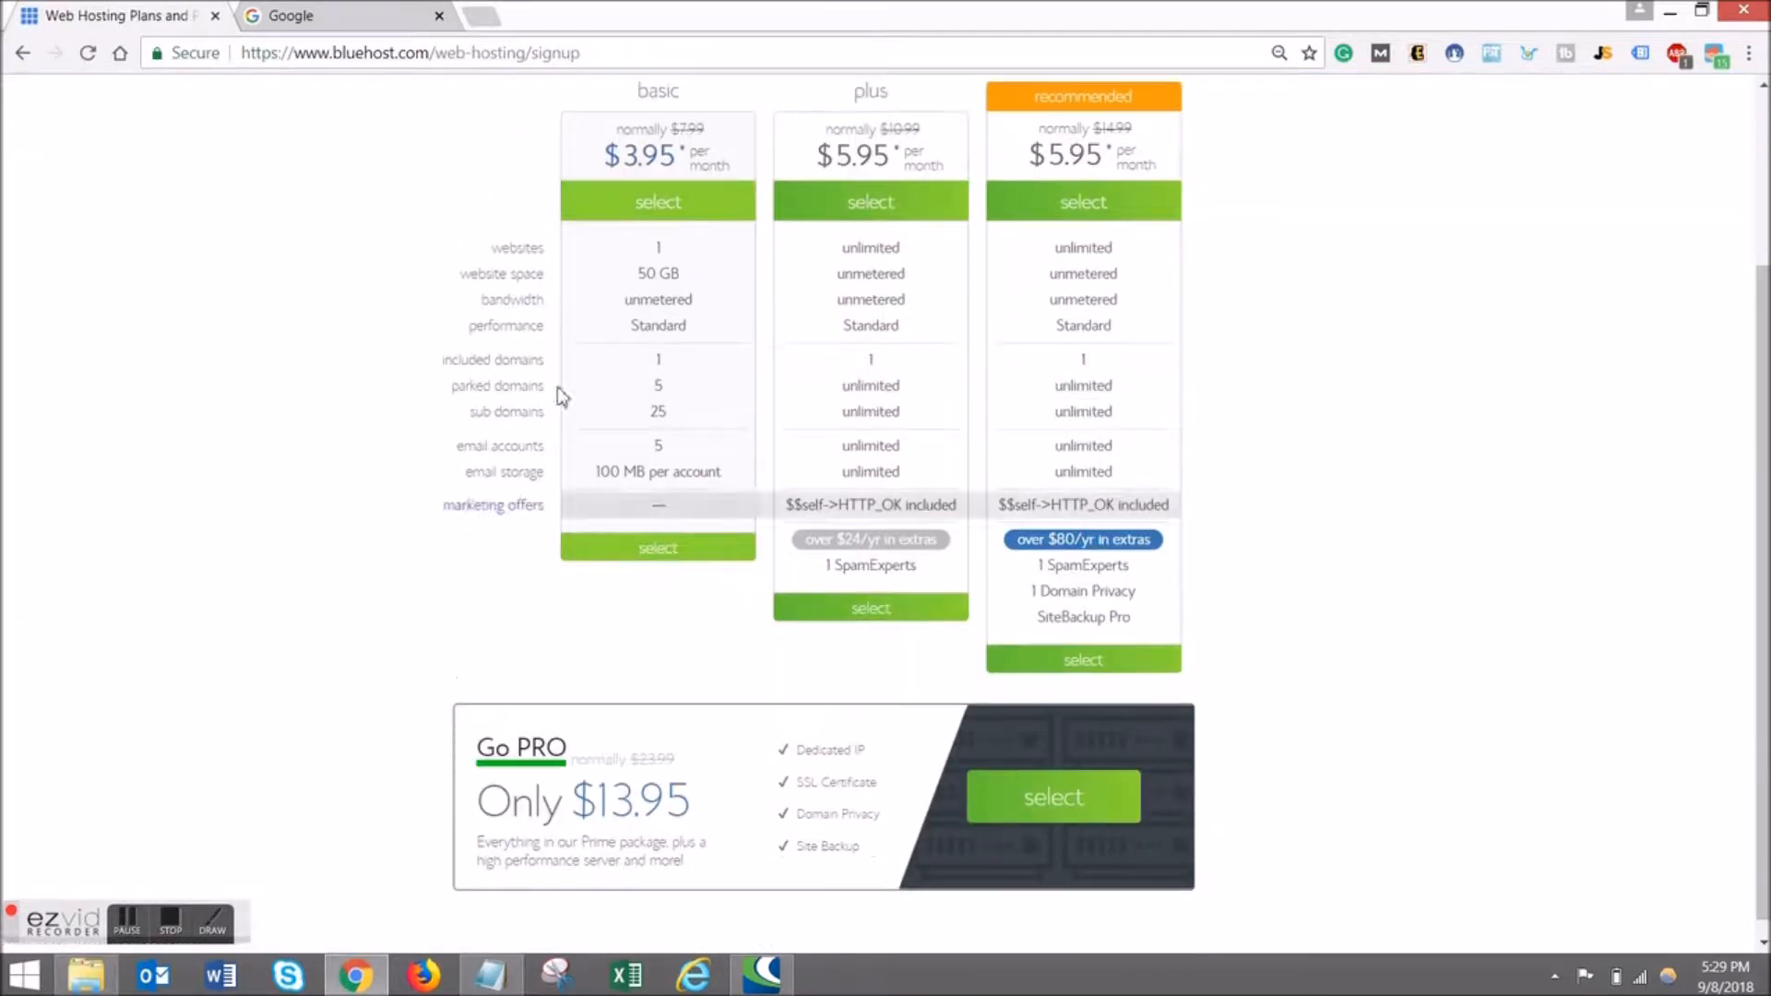
{"action": "scroll", "coordinate": [688, 296], "scroll_direction": "up", "scroll_amount": 1}
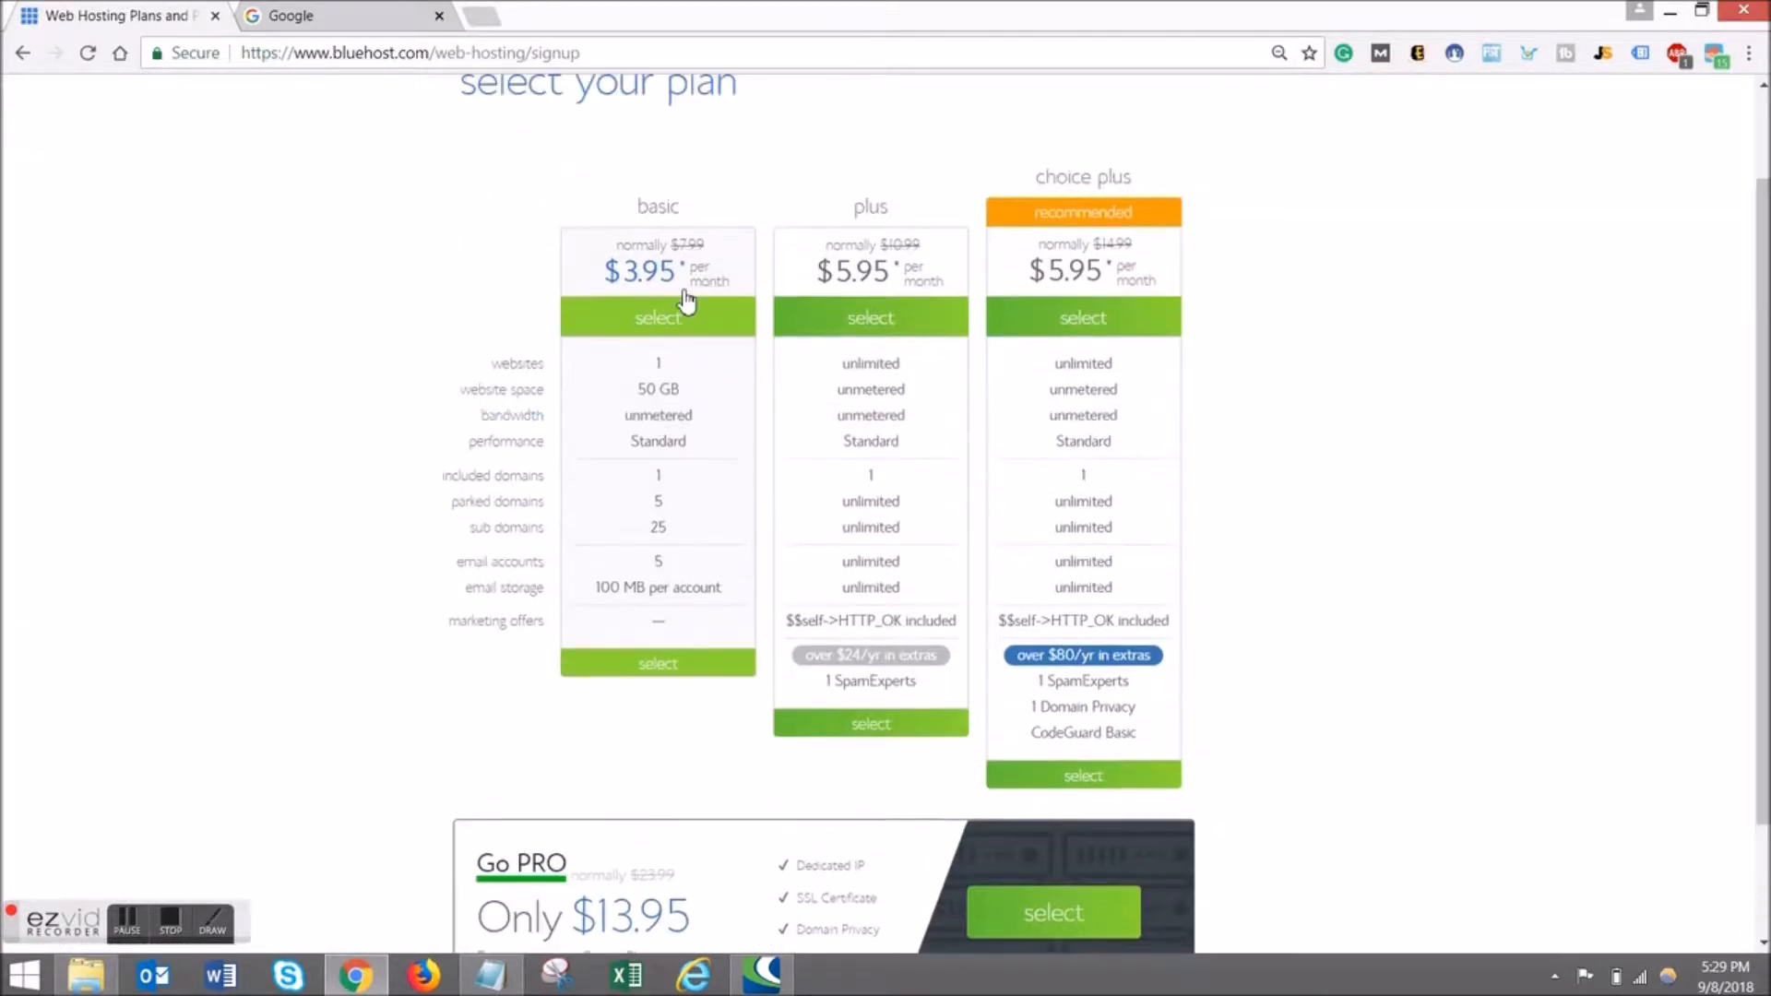
{"action": "scroll", "coordinate": [685, 300], "scroll_direction": "up", "scroll_amount": 1}
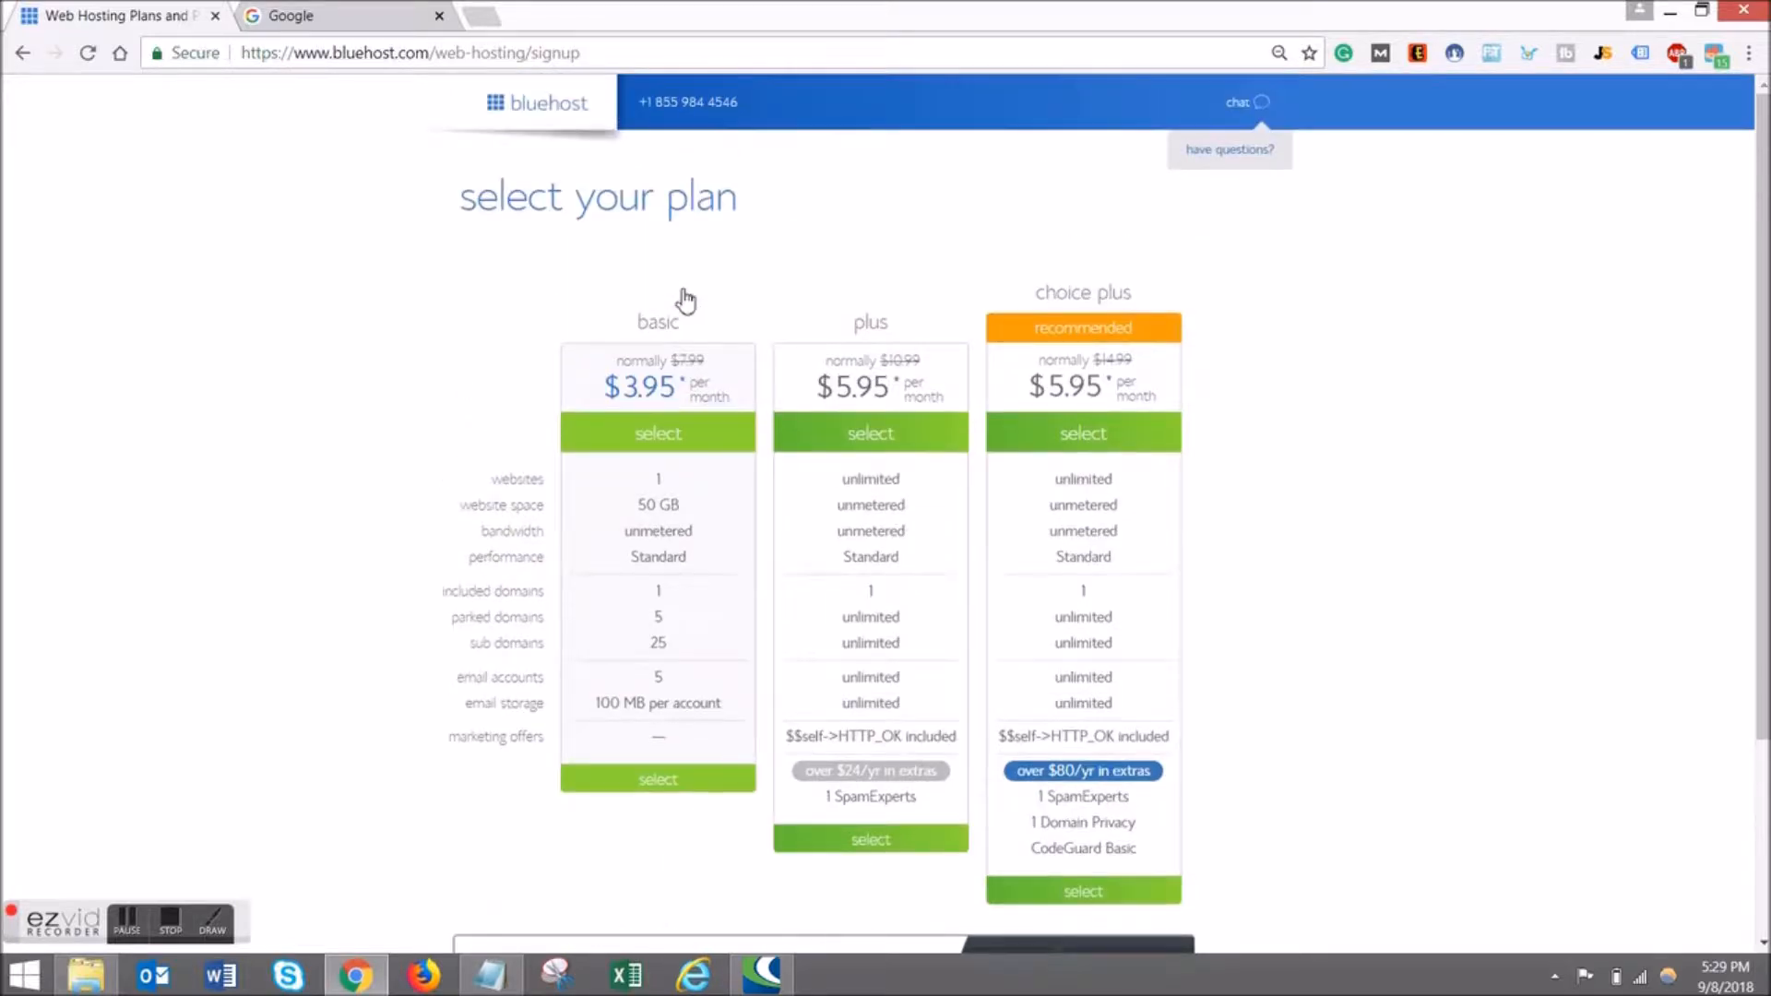
{"action": "scroll", "coordinate": [685, 300], "scroll_direction": "down", "scroll_amount": 1}
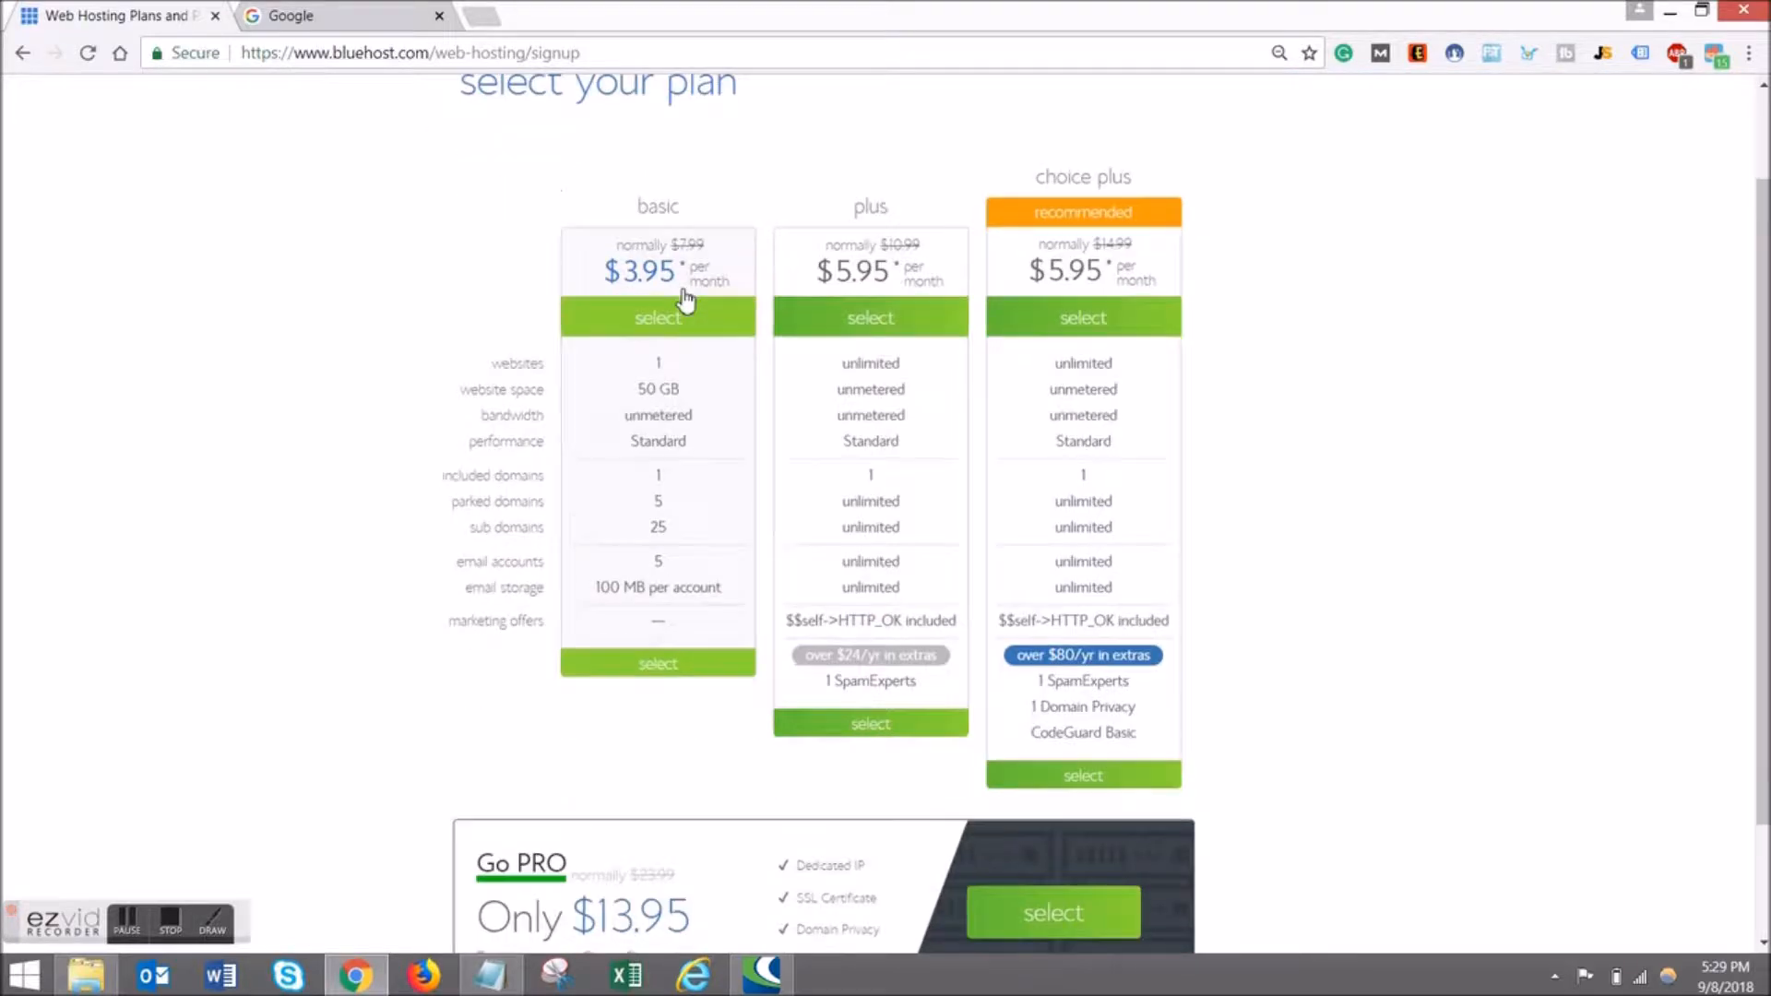
{"action": "left_click", "coordinate": [664, 665]}
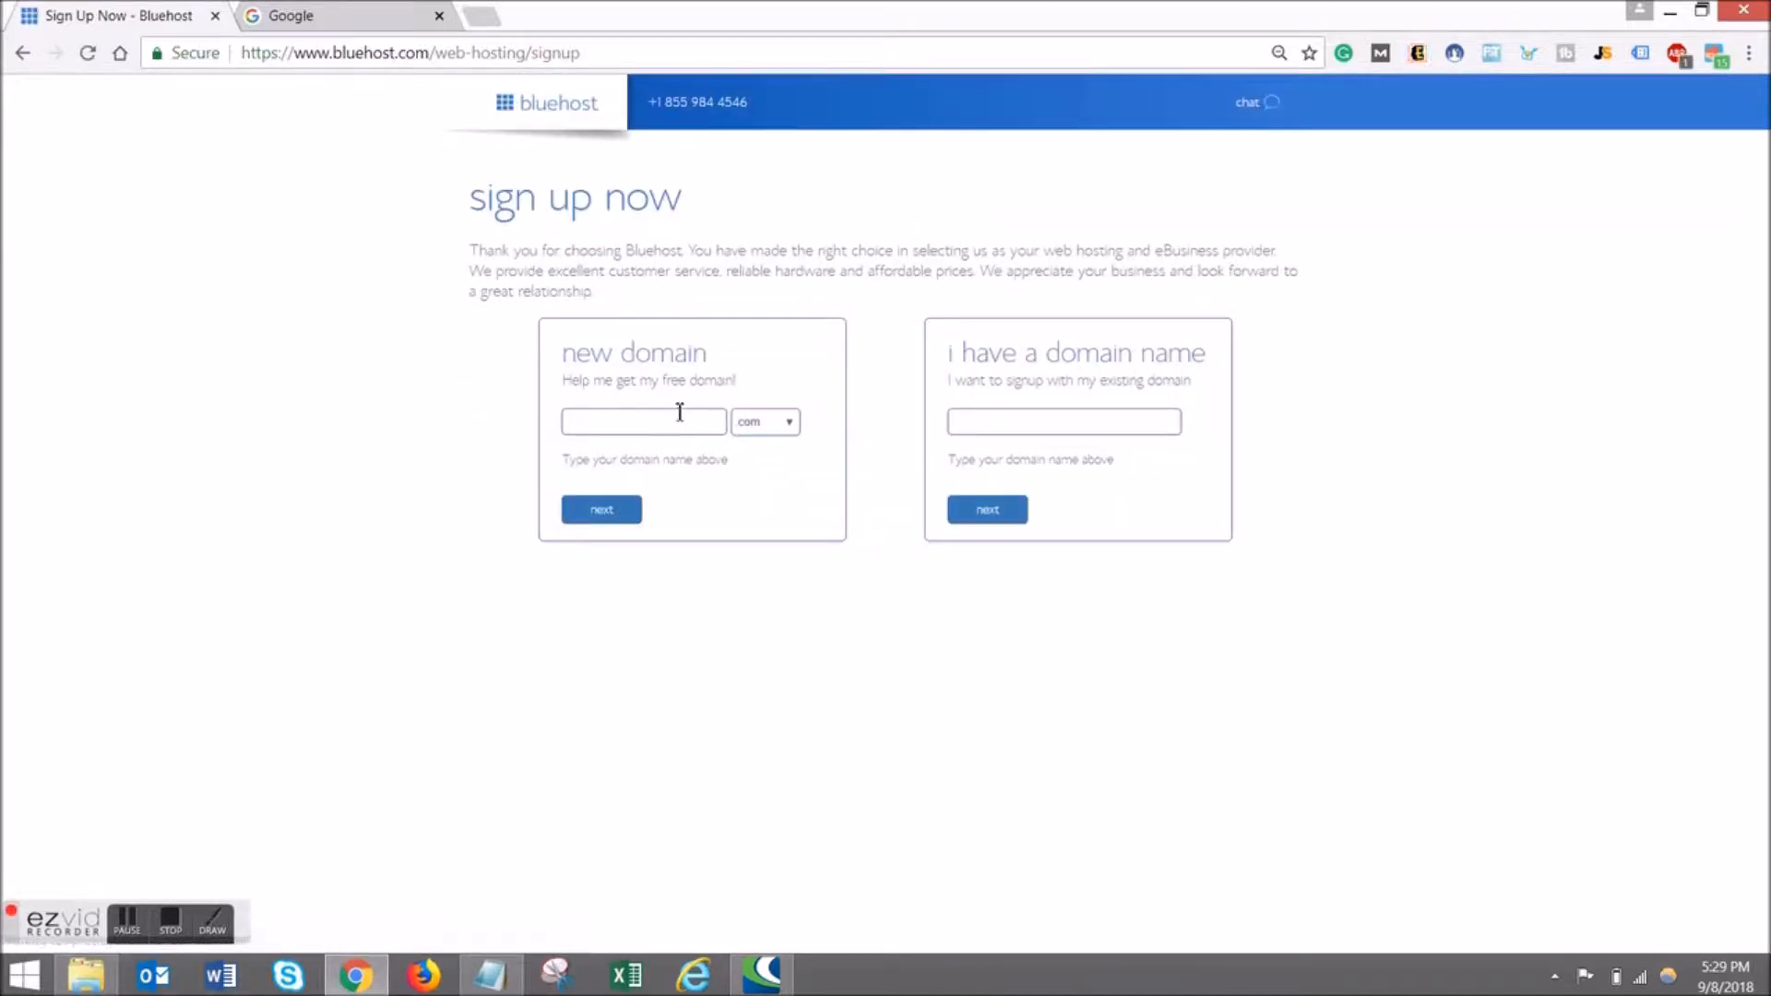
Enter winnwebdesign with the .com extension as the new domain and submit it.
{"action": "key", "text": "ctrl+plus"}
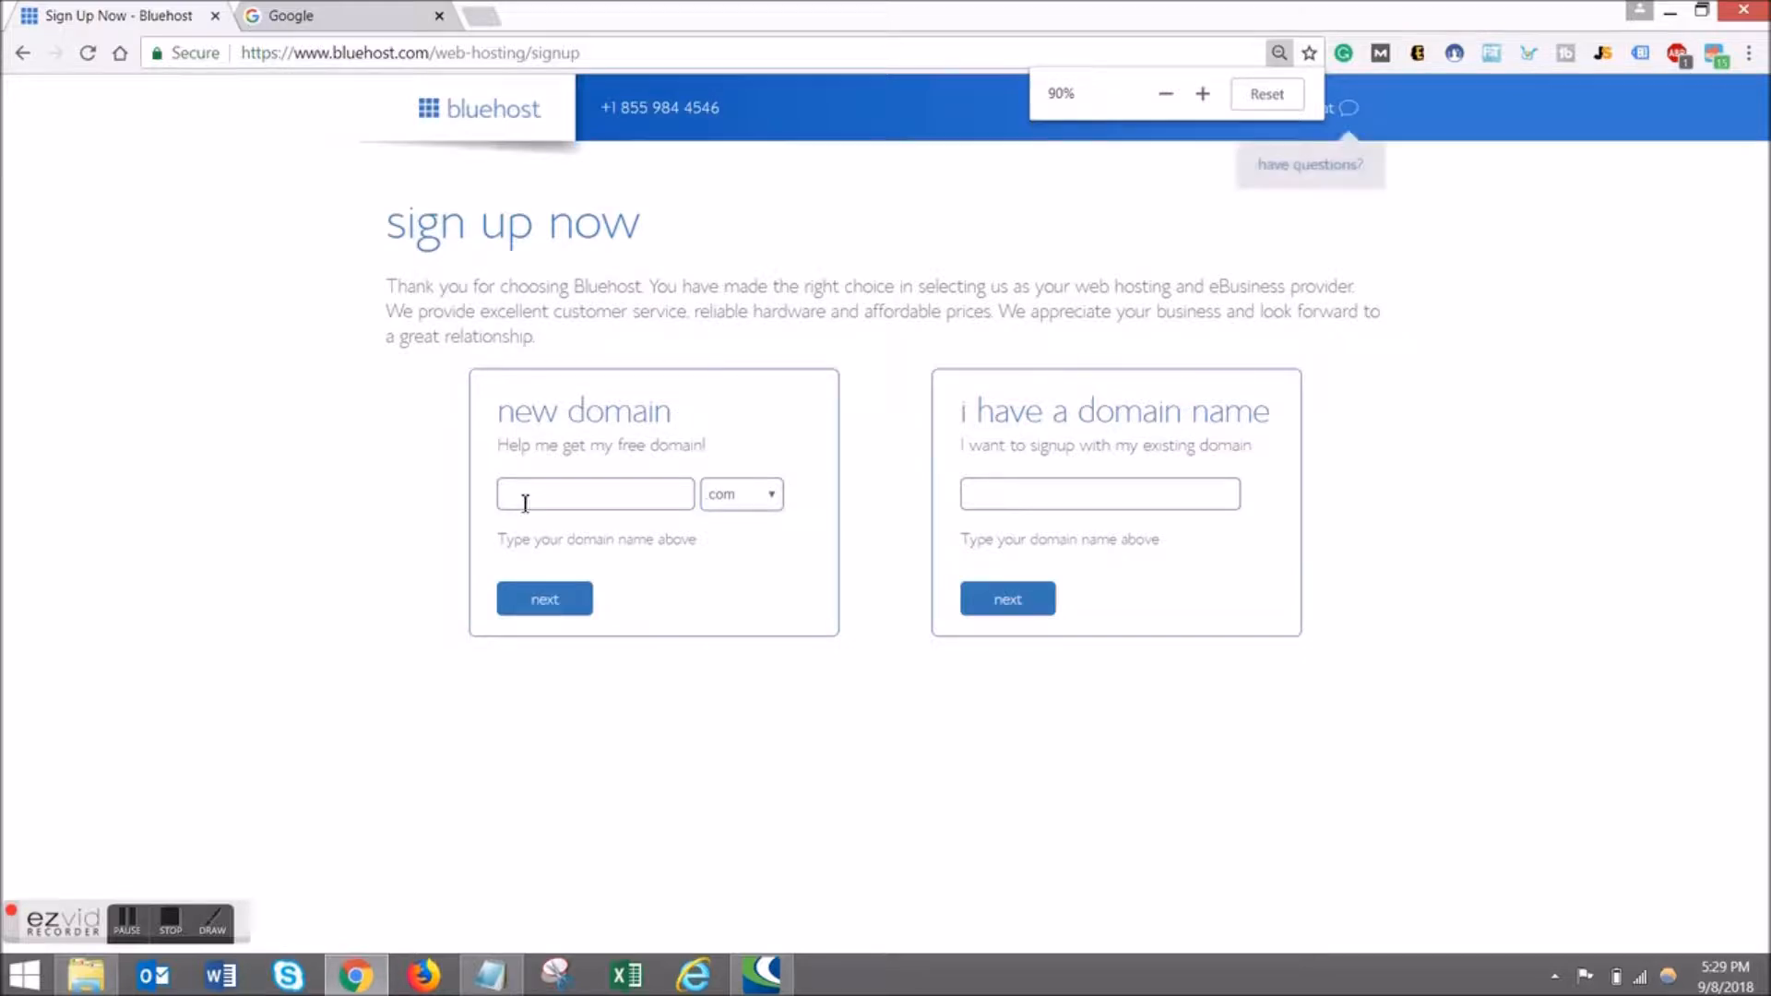
{"action": "left_click", "coordinate": [521, 507]}
{"action": "left_click", "coordinate": [463, 494]}
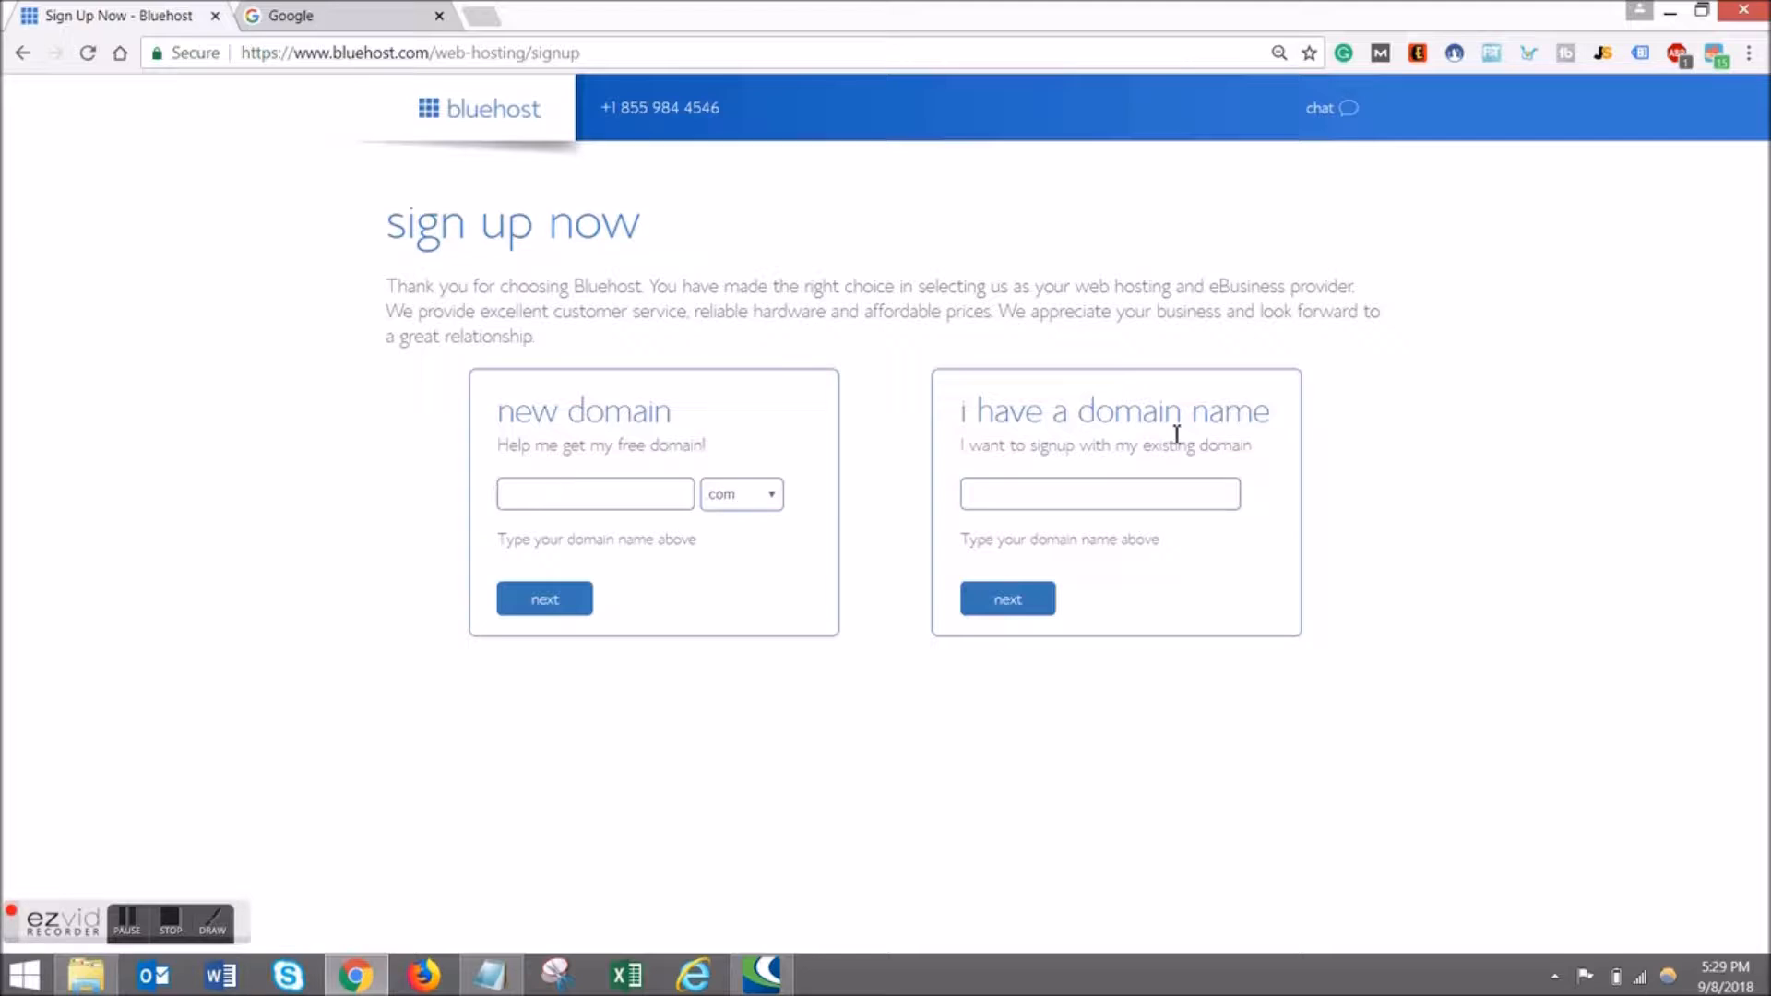
{"action": "left_click", "coordinate": [660, 486]}
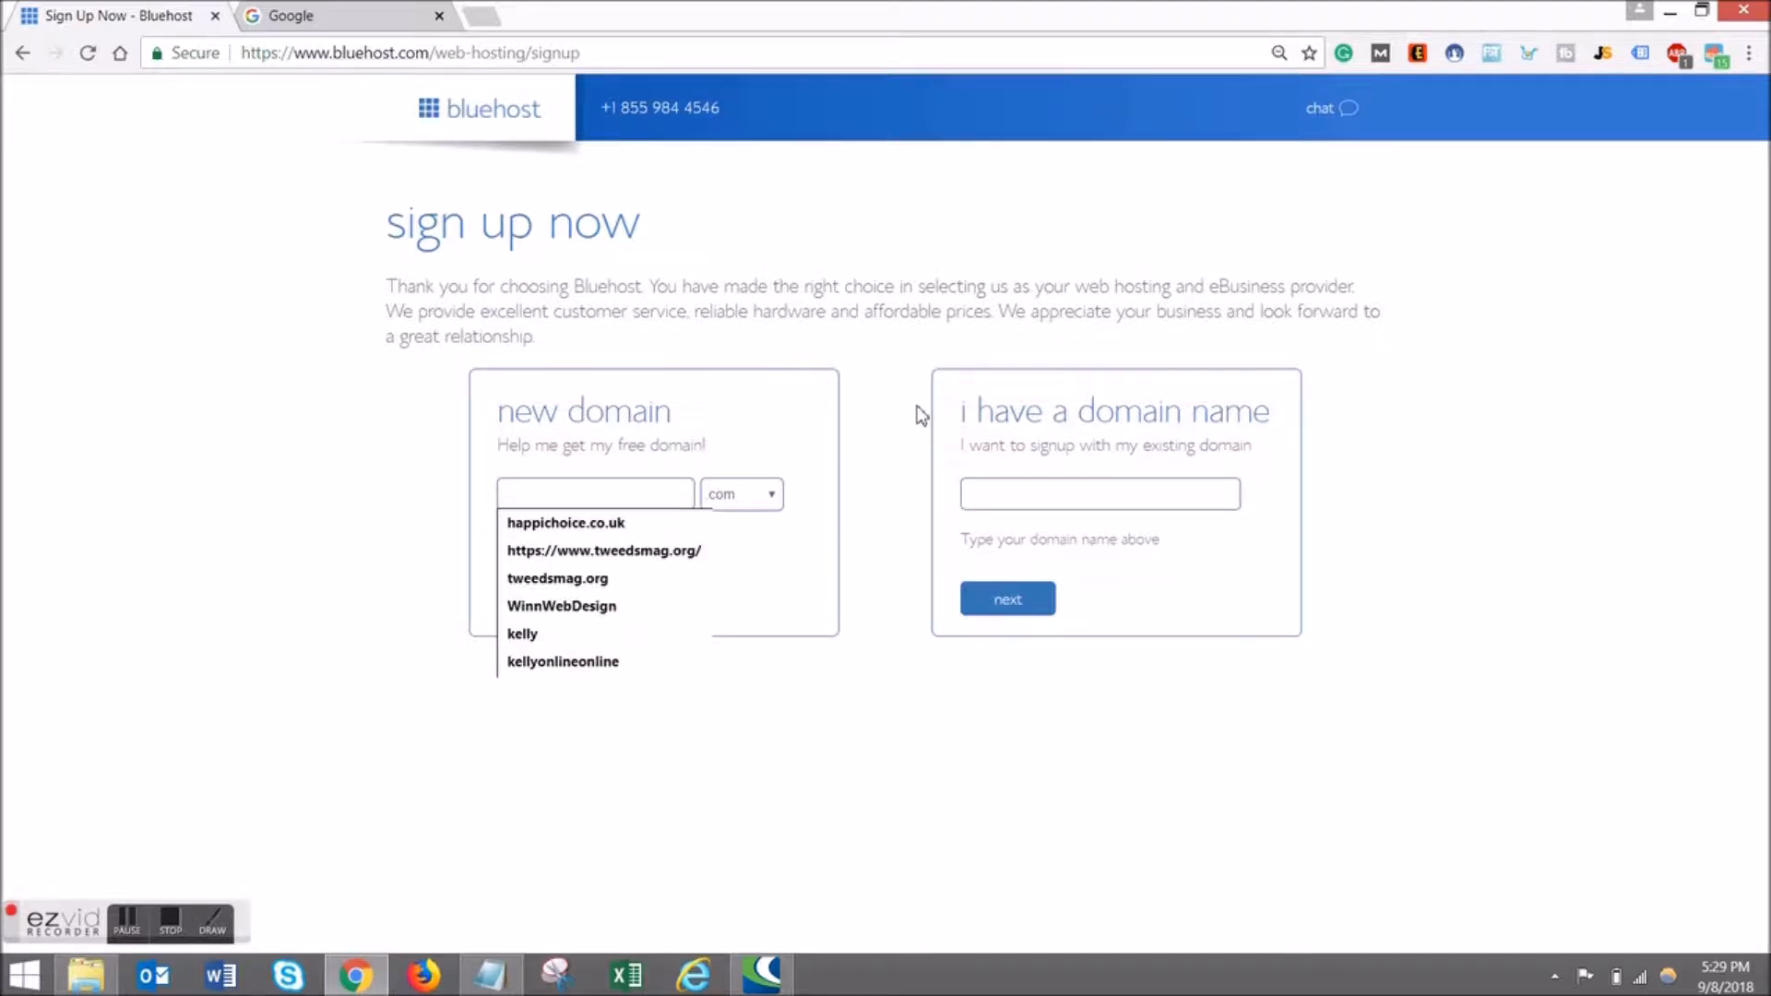
{"action": "type", "text": "winnwebdesign"}
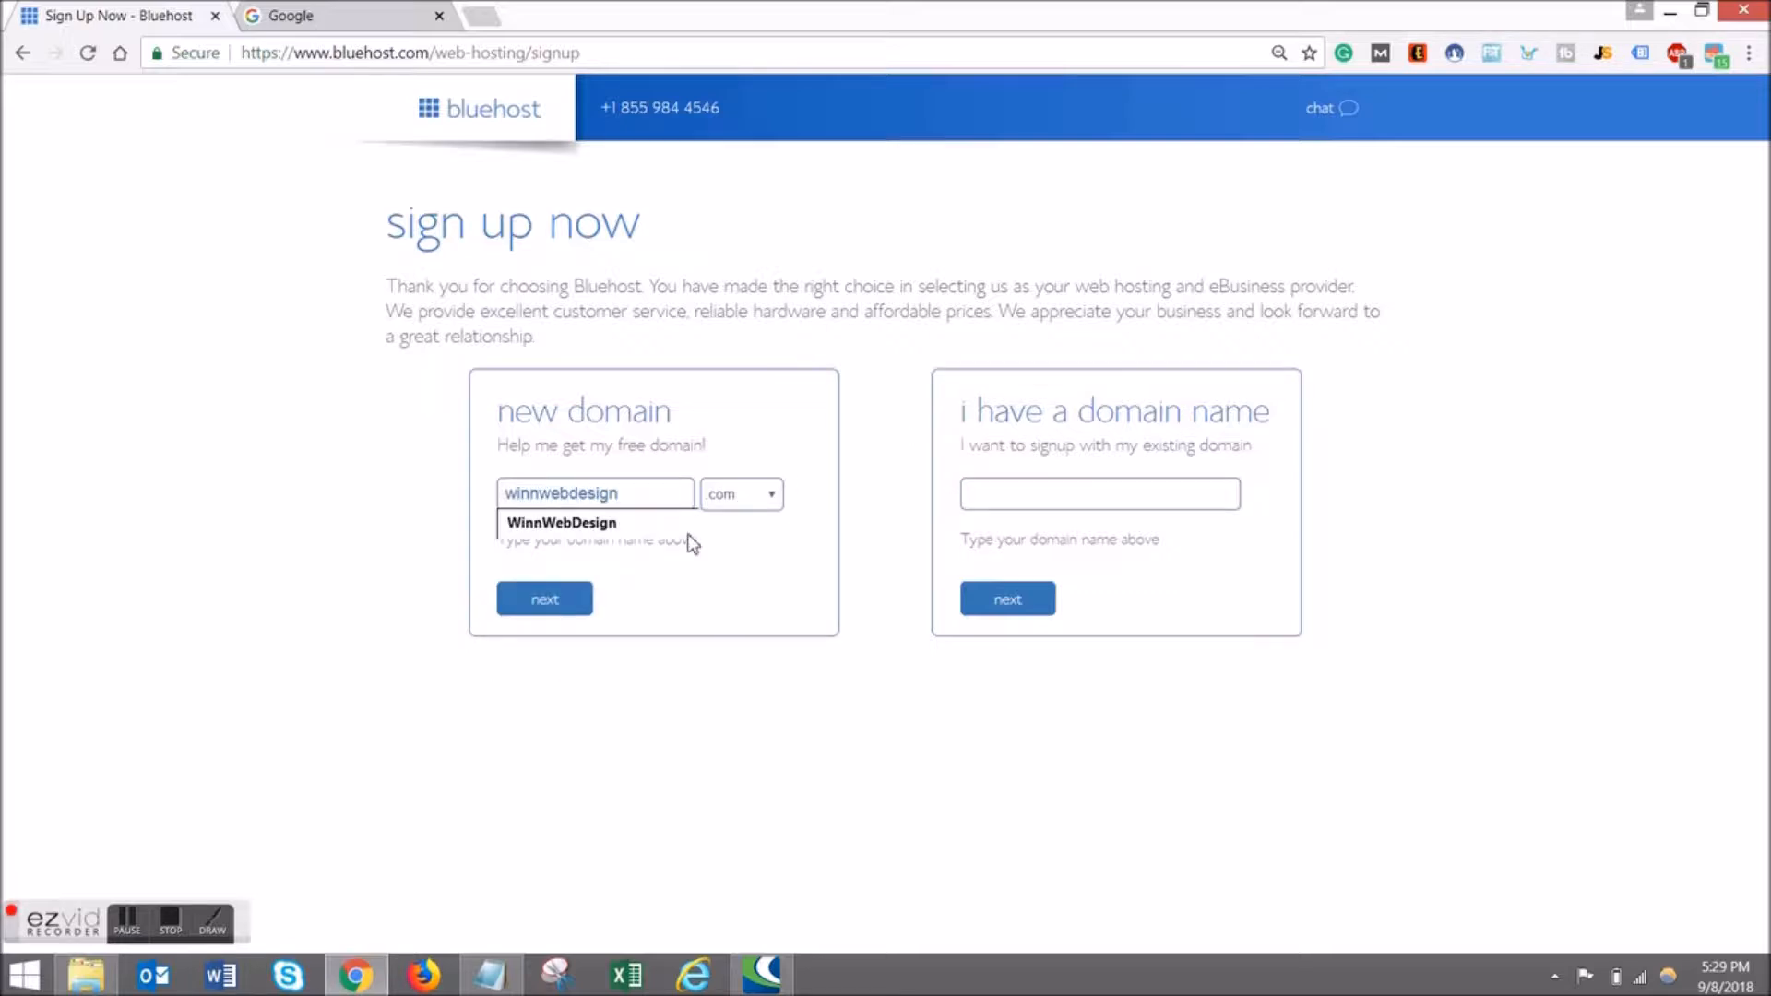
{"action": "left_click", "coordinate": [545, 611]}
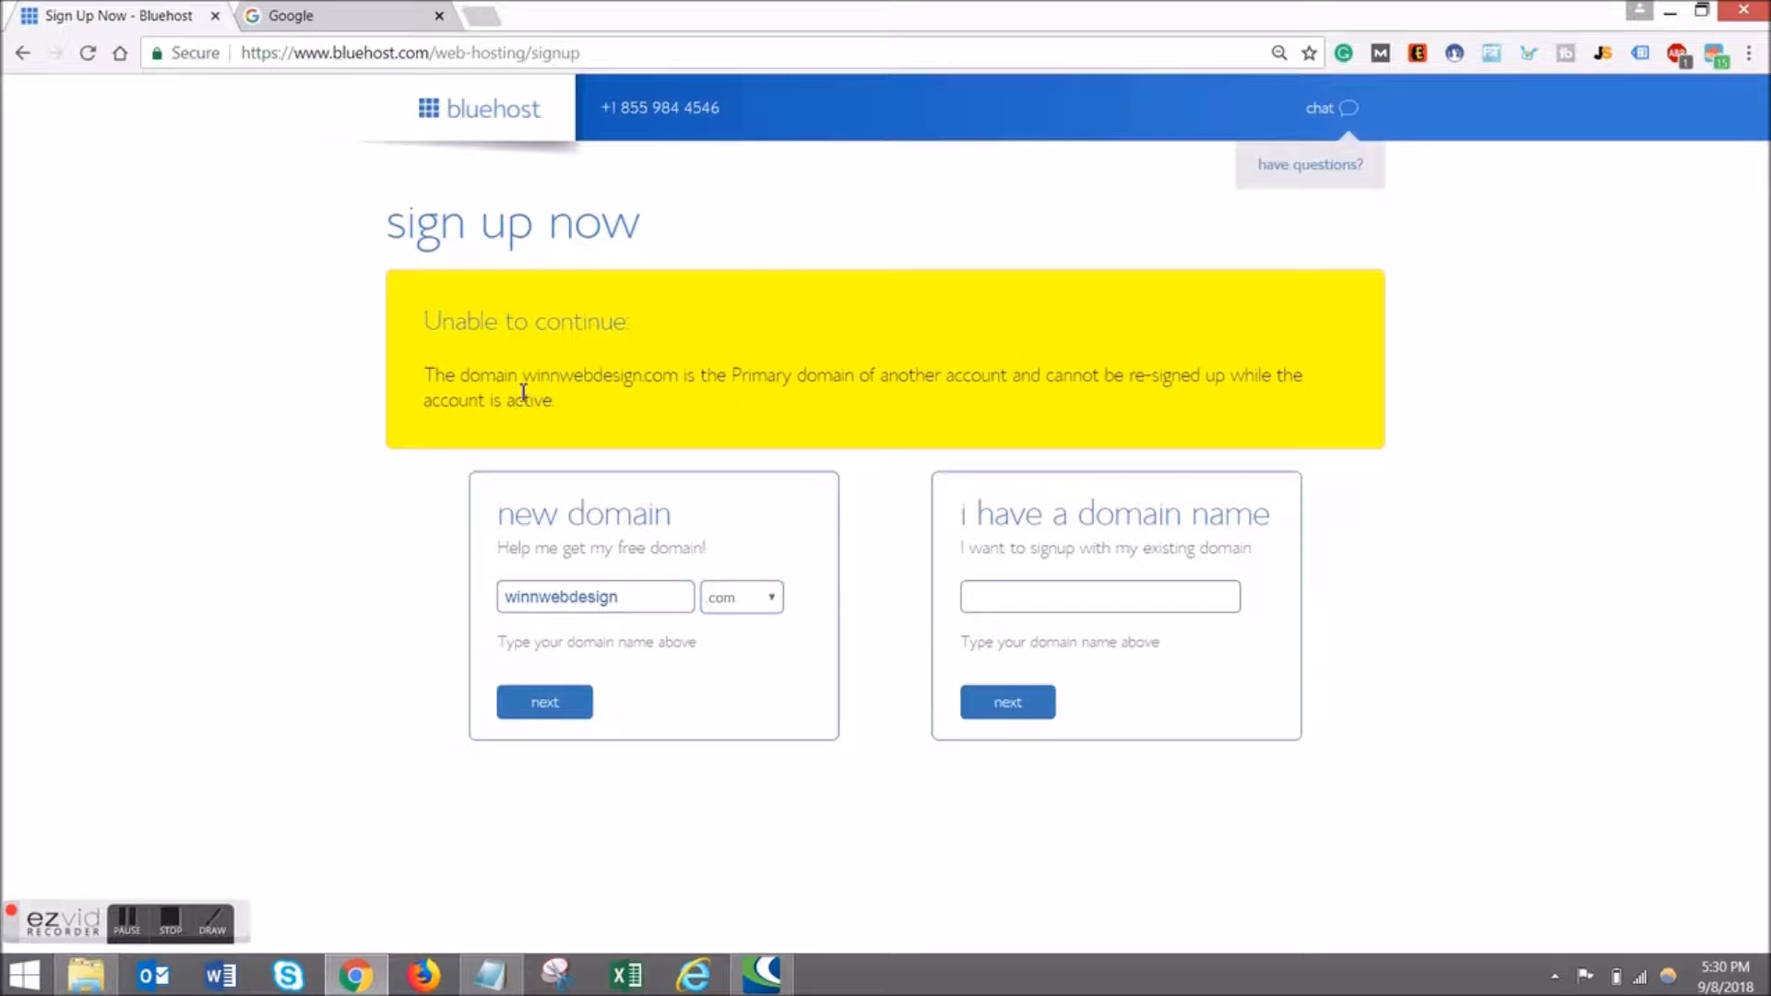
Extend the new domain name to winnwebdesign1010, keep the .com extension and submit it.
{"action": "left_click_drag", "start_coordinate": [524, 386], "coordinate": [800, 411]}
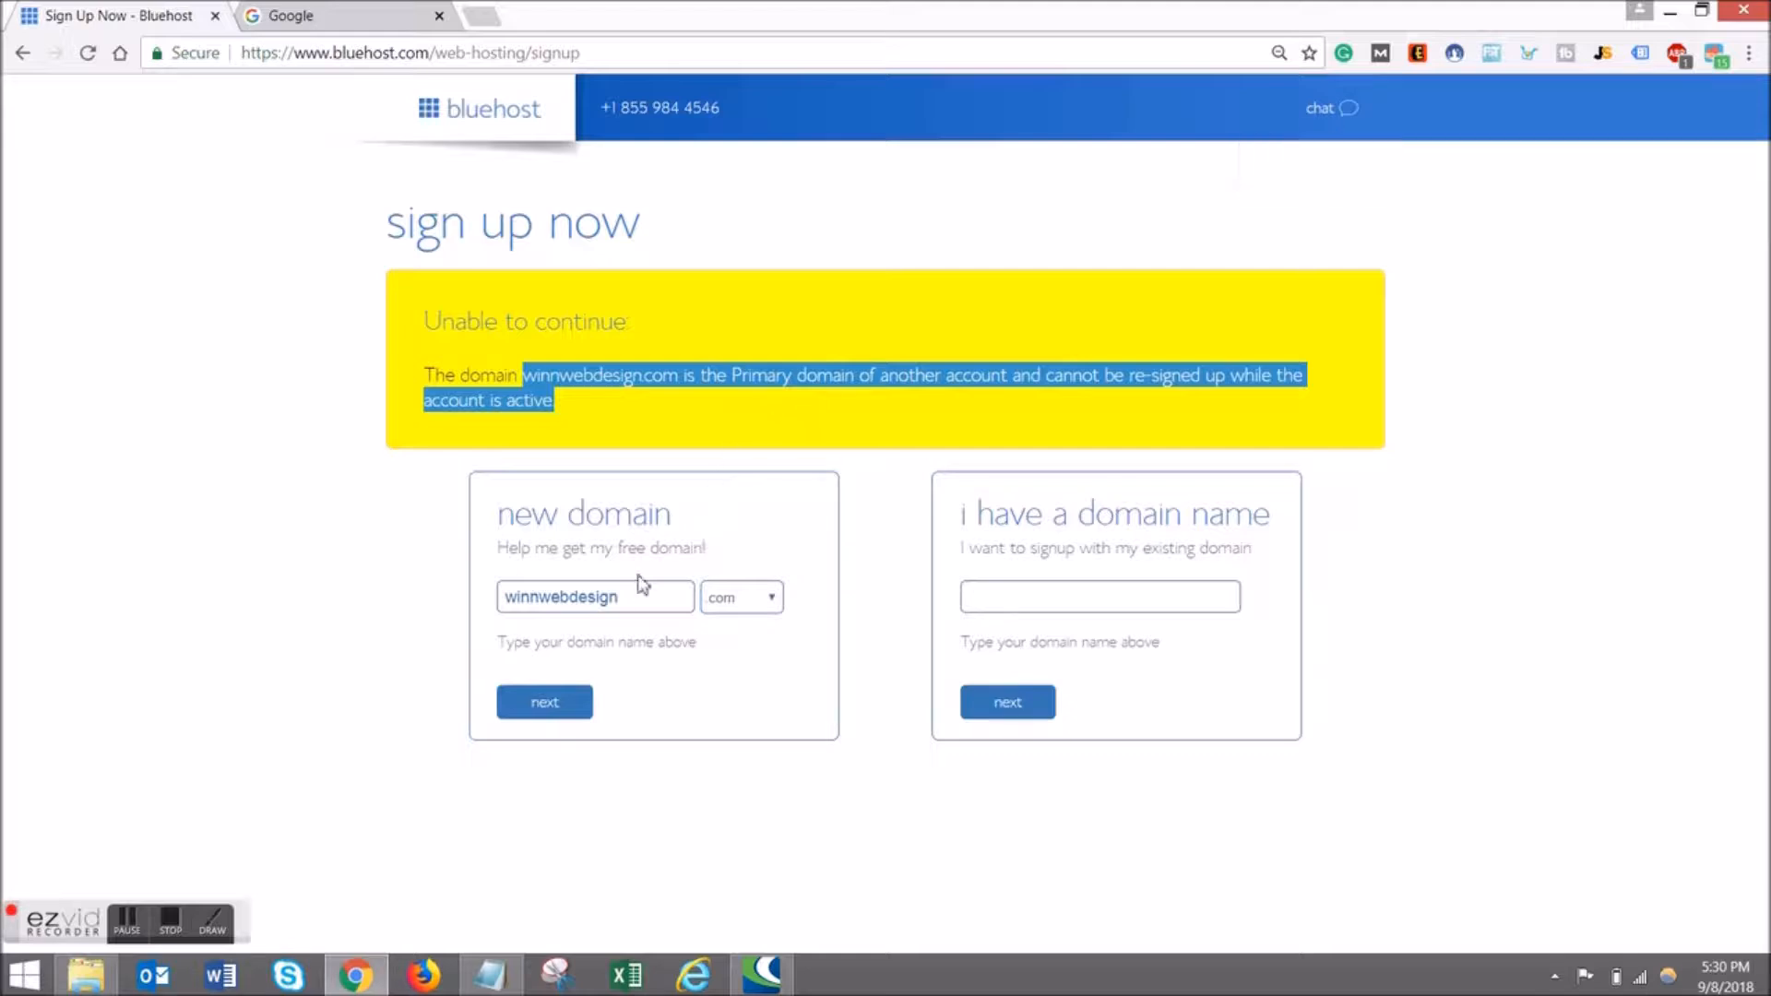
{"action": "left_click_drag", "start_coordinate": [640, 597], "coordinate": [434, 601]}
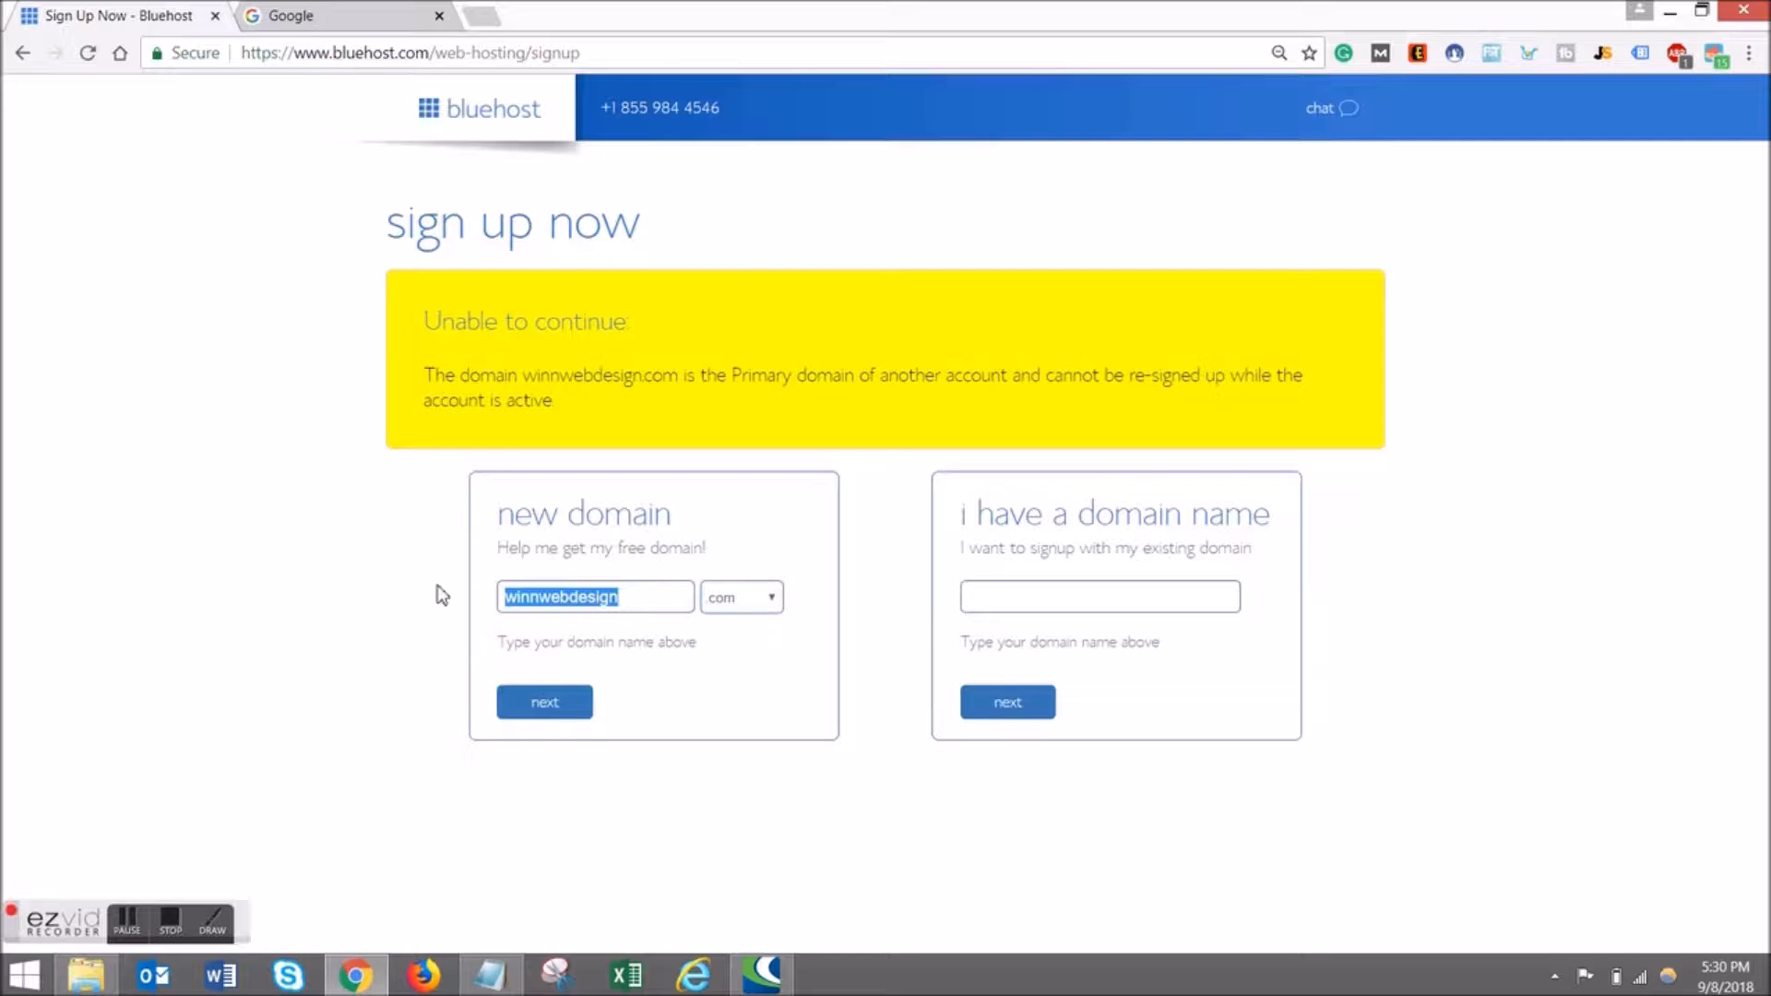
{"action": "key", "text": "Right"}
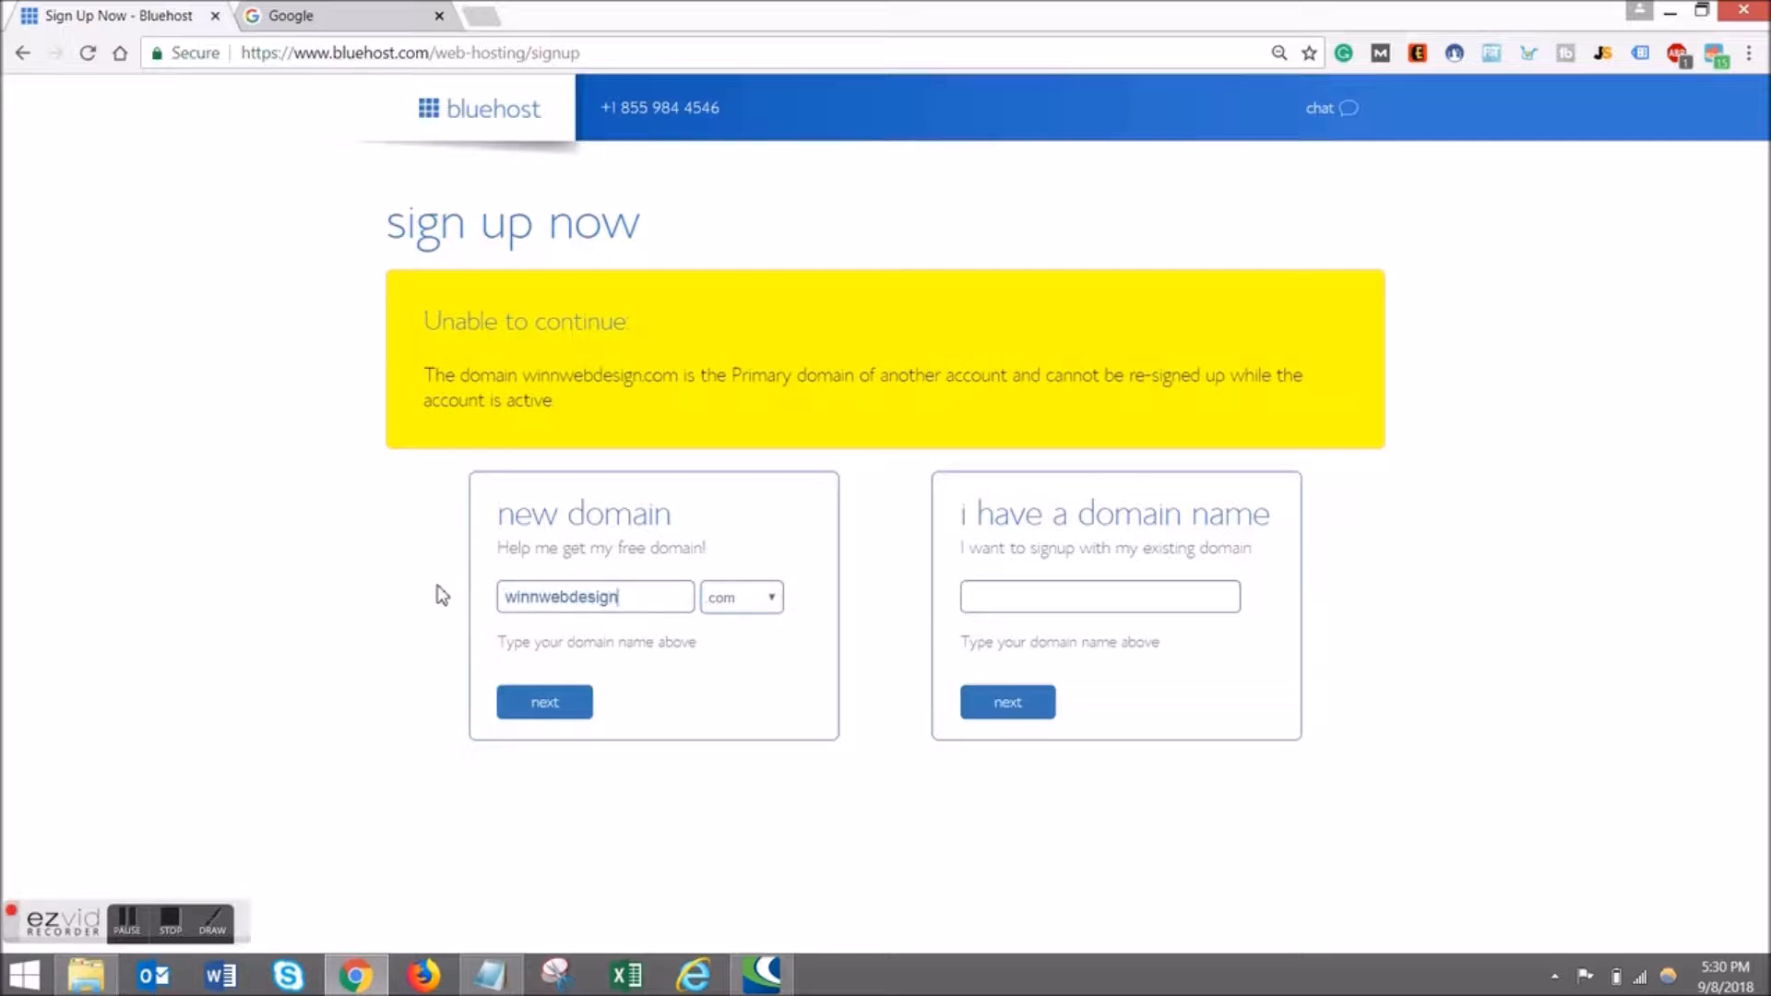
{"action": "type", "text": "1010"}
{"action": "left_click", "coordinate": [545, 703]}
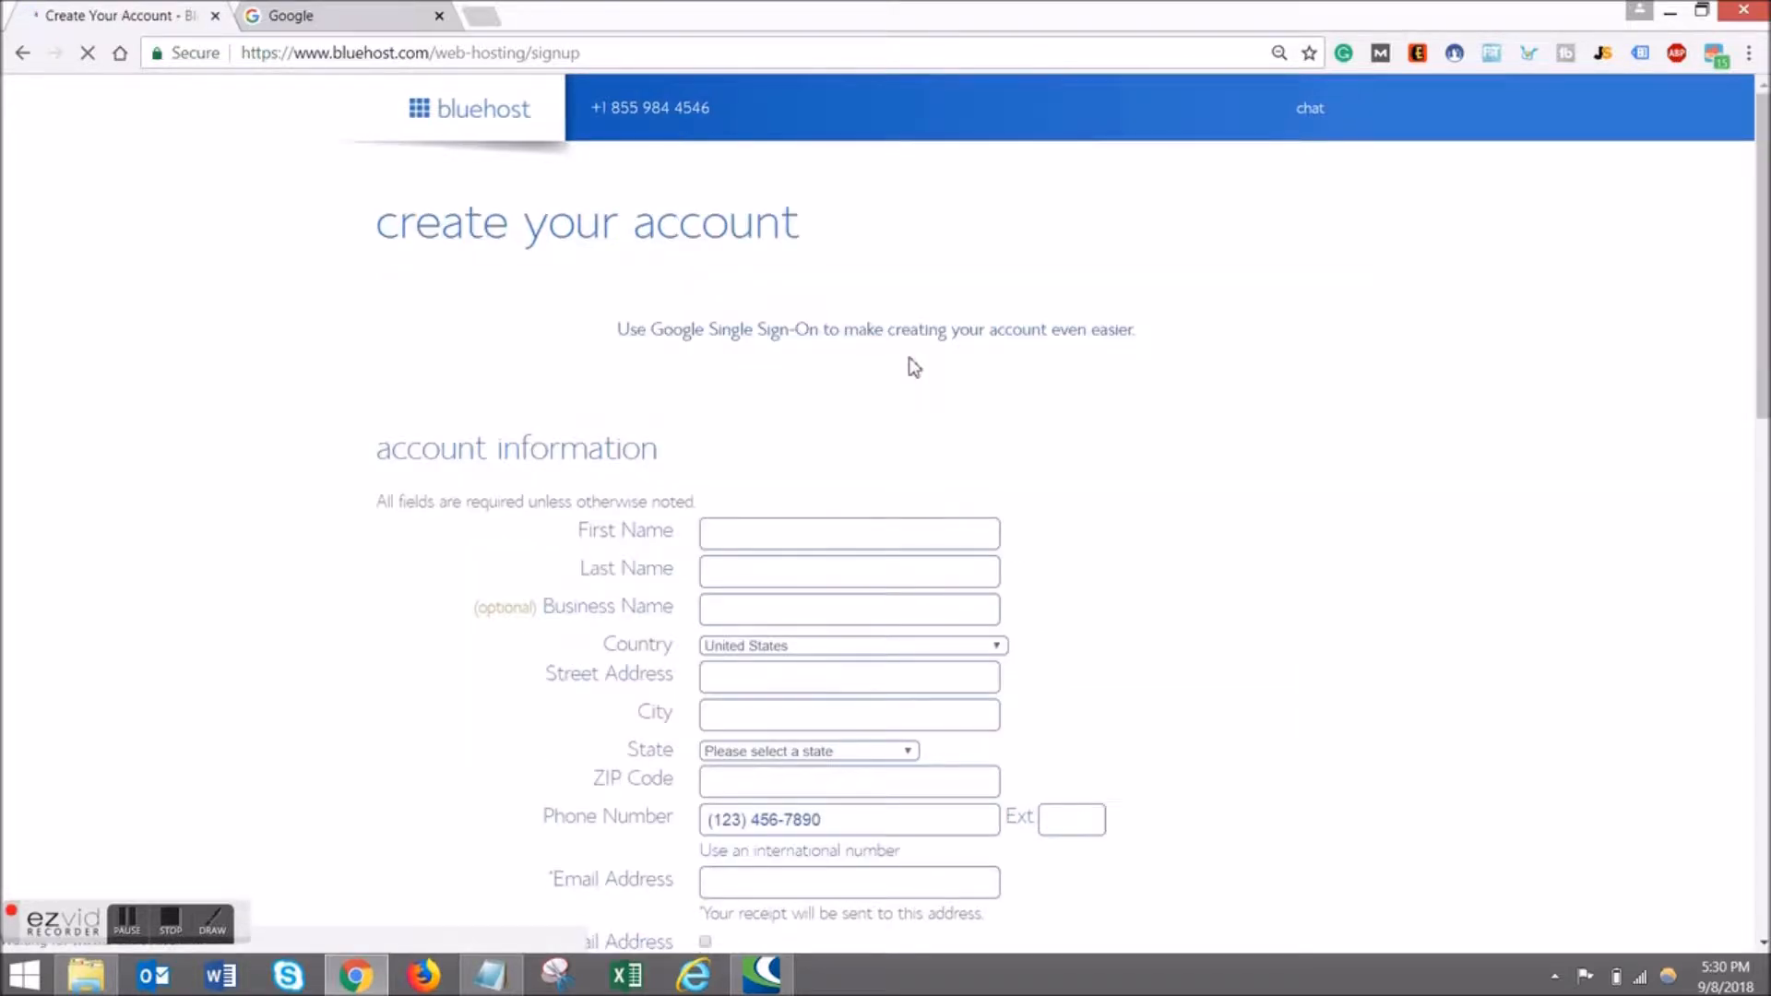
Review the account information and package information sections of the account creation form.
{"action": "scroll", "coordinate": [1209, 404], "scroll_direction": "down", "scroll_amount": 2}
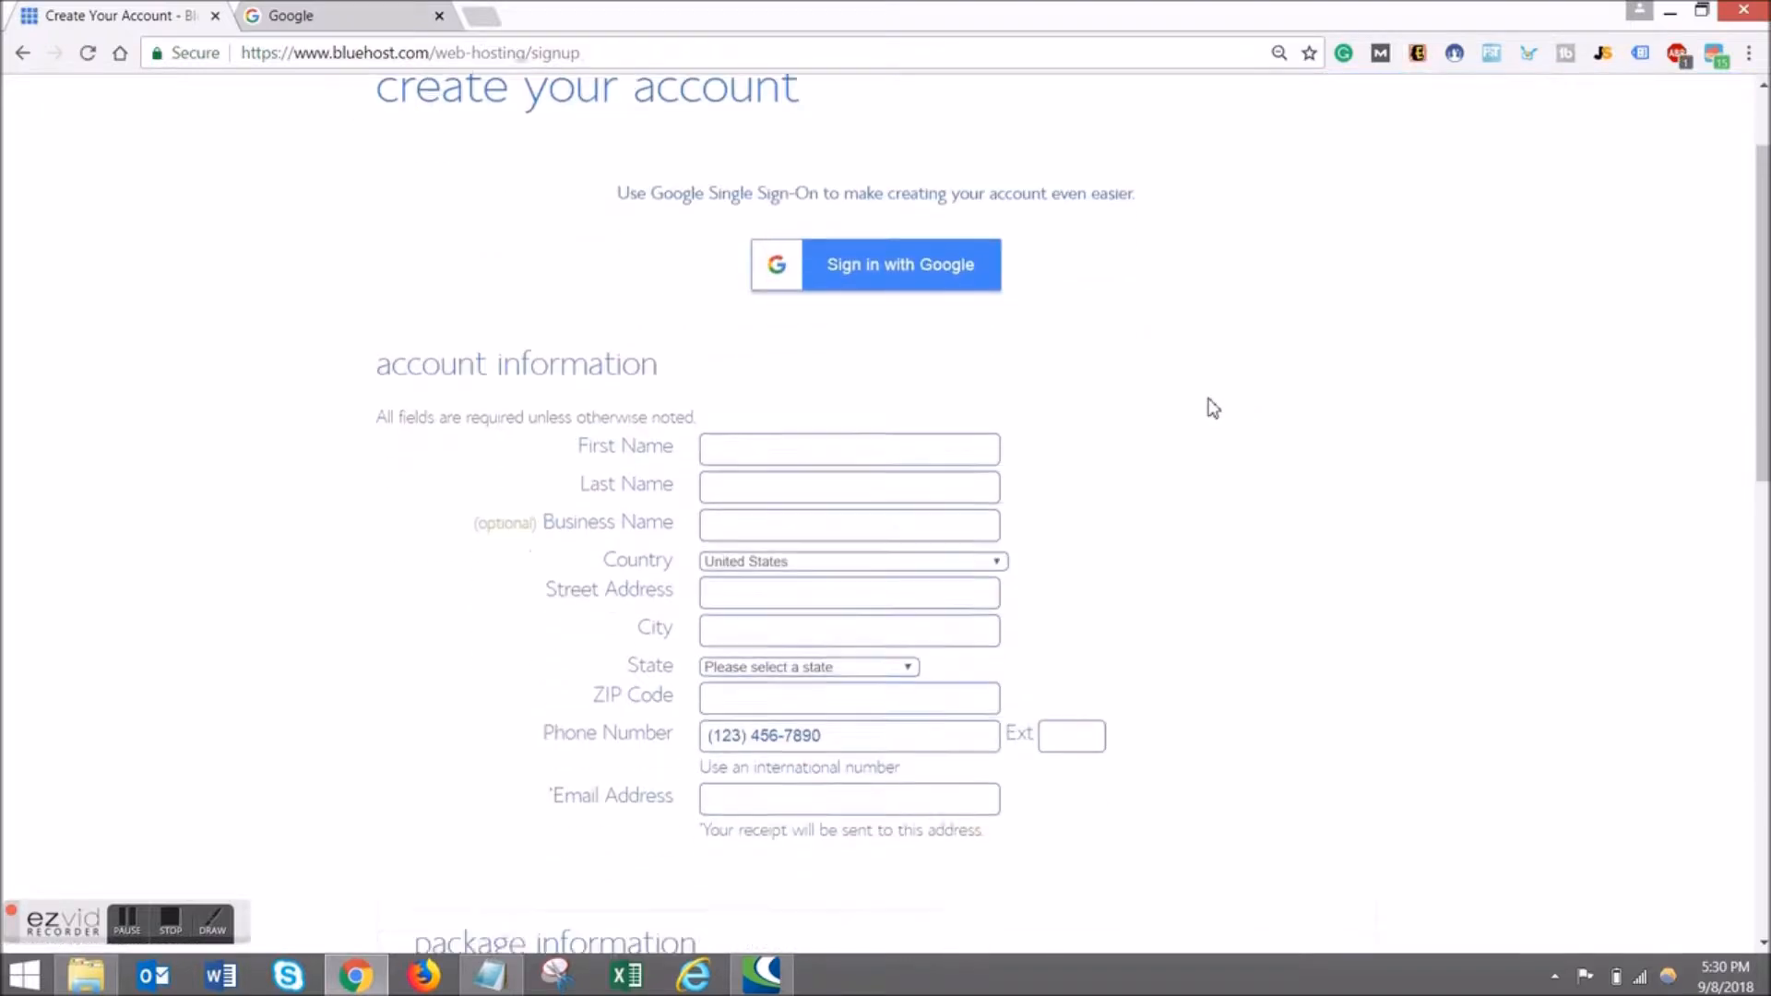
{"action": "scroll", "coordinate": [1107, 424], "scroll_direction": "down", "scroll_amount": 1}
{"action": "scroll", "coordinate": [778, 386], "scroll_direction": "up", "scroll_amount": 1}
{"action": "scroll", "coordinate": [782, 383], "scroll_direction": "down", "scroll_amount": 2}
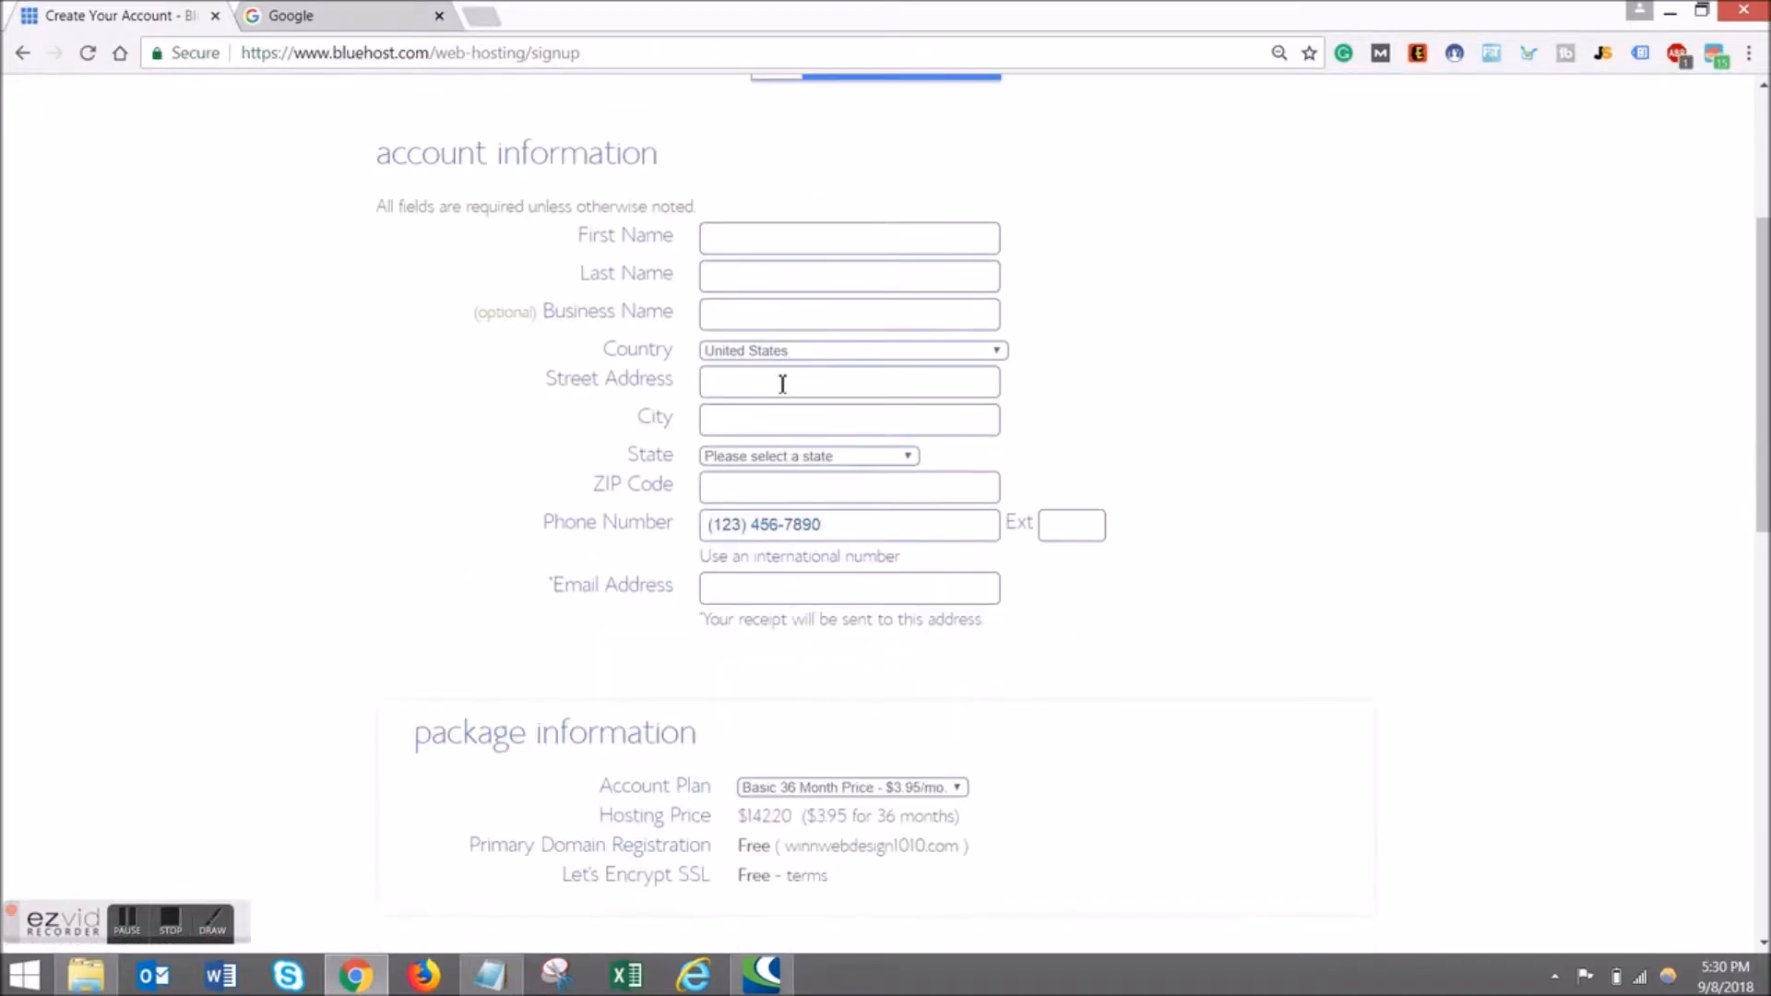
{"action": "scroll", "coordinate": [782, 384], "scroll_direction": "up", "scroll_amount": 4}
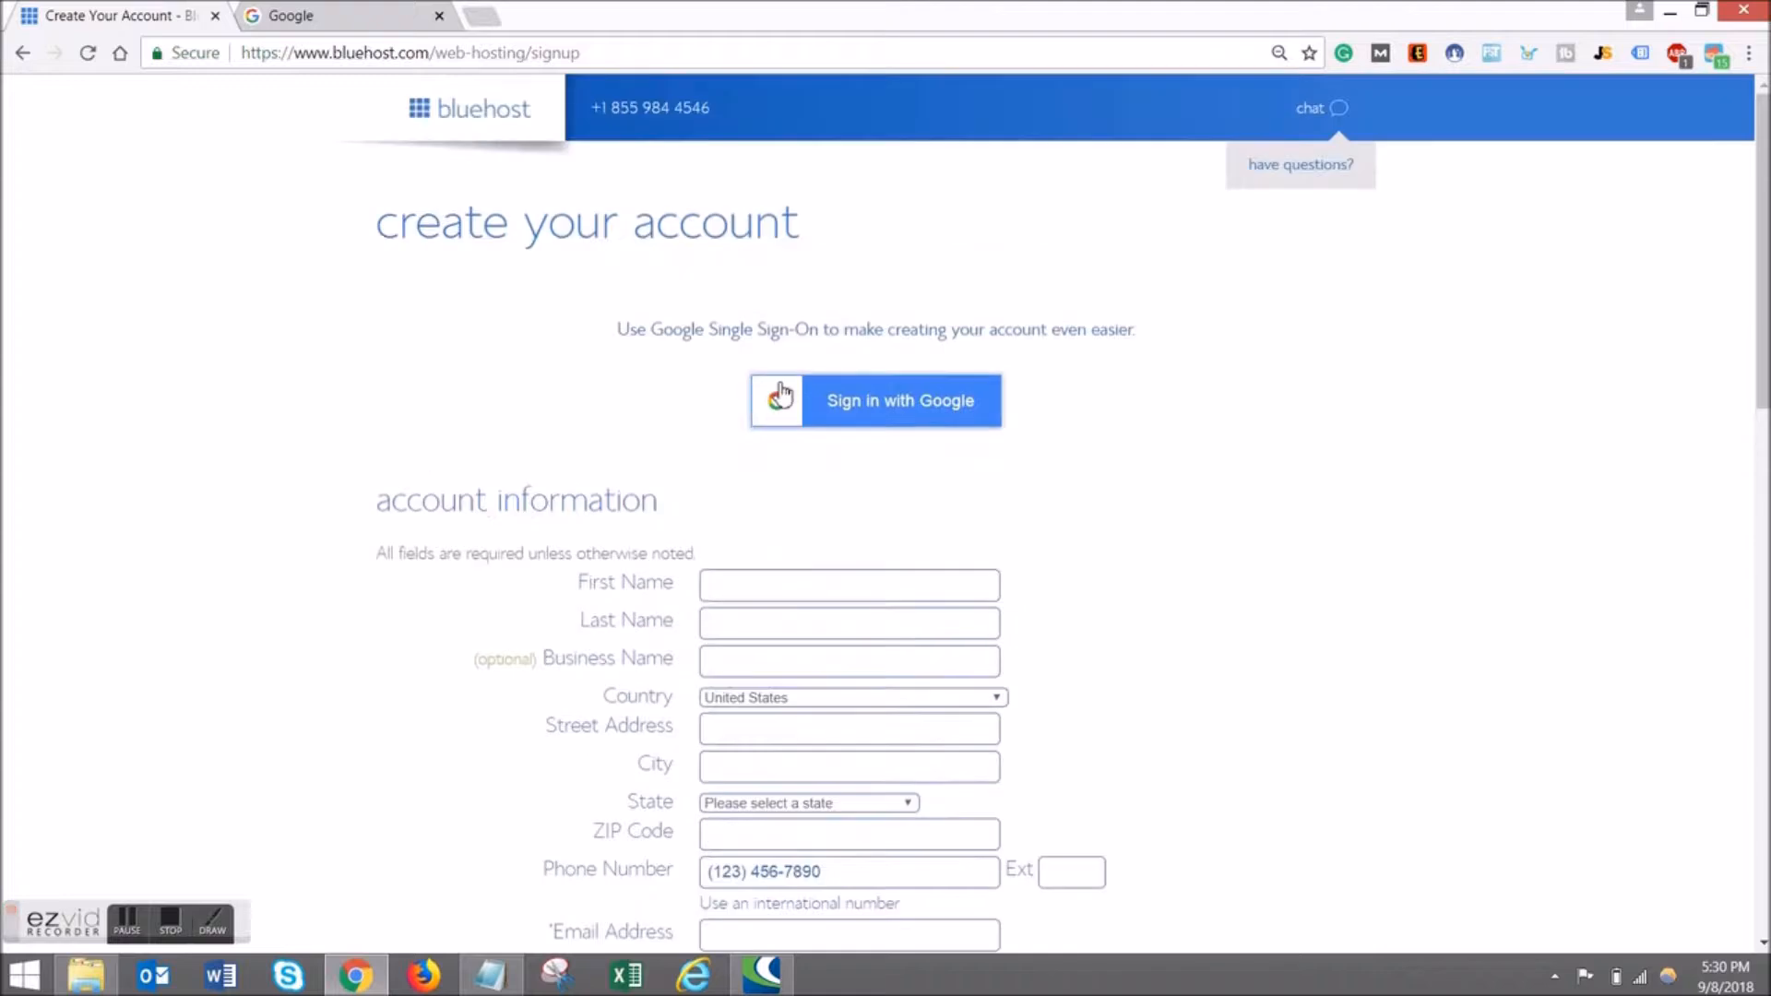
{"action": "scroll", "coordinate": [725, 502], "scroll_direction": "down", "scroll_amount": 5}
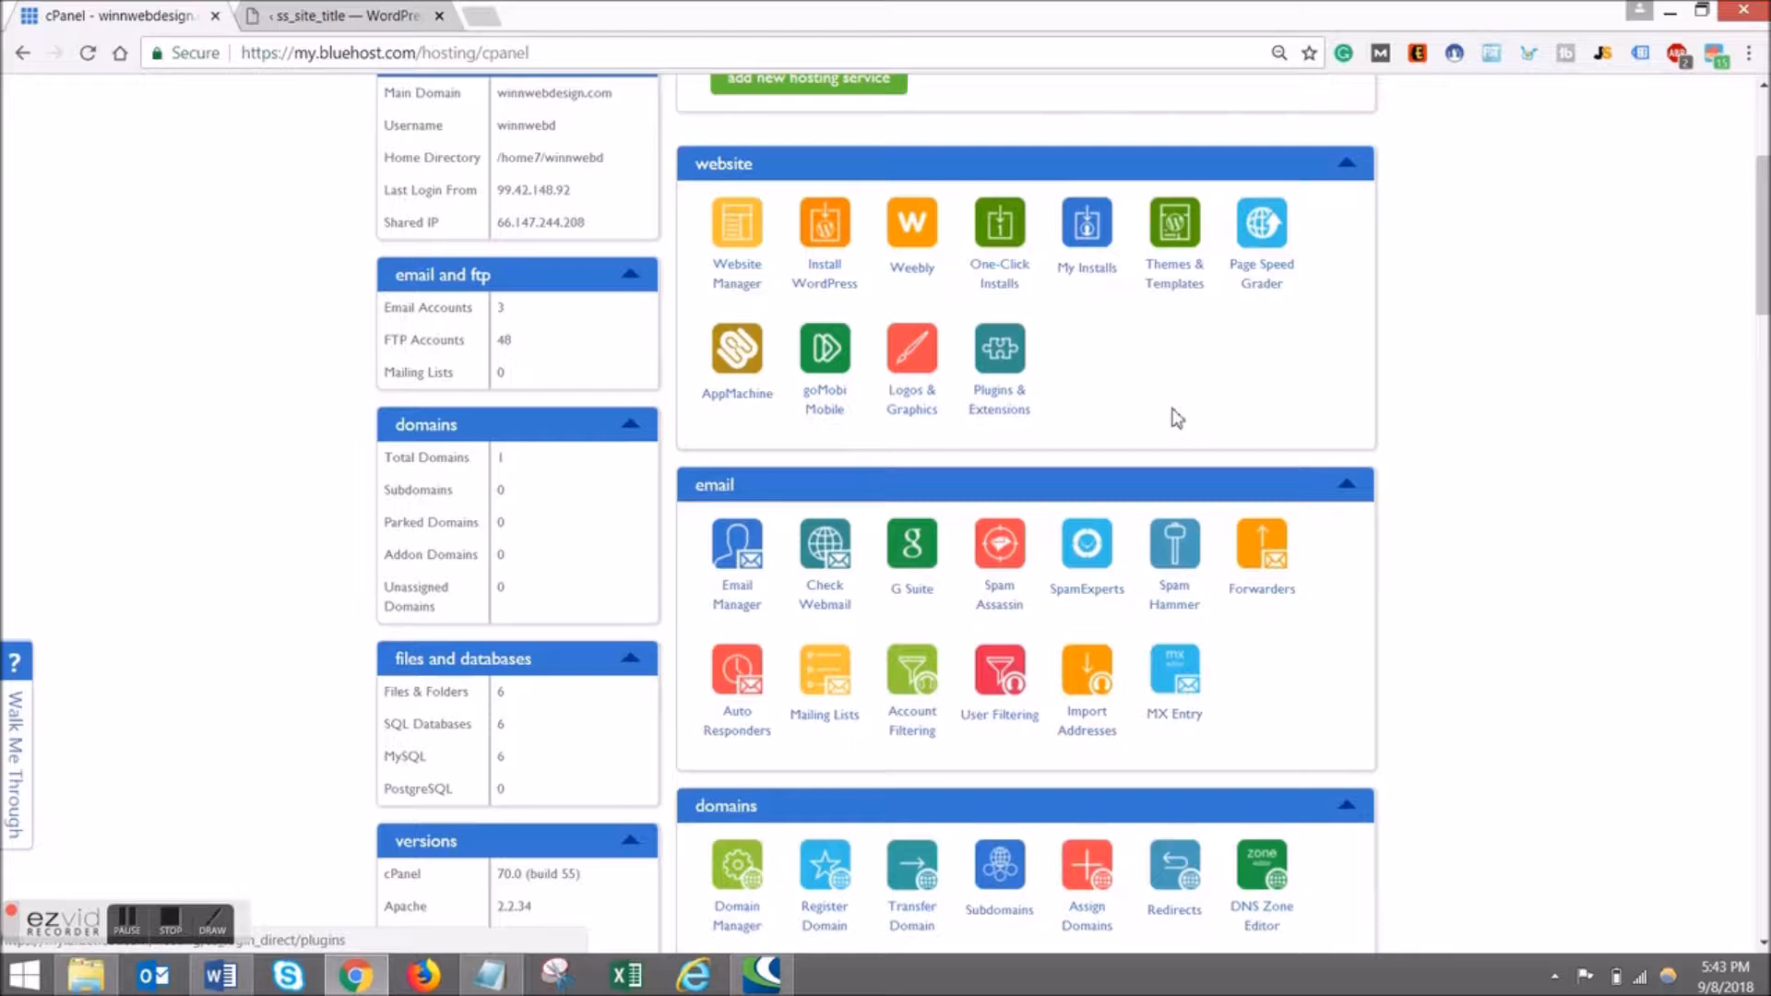
Bring up the Notepad checklist, review its domain name and hosting server items, and minimize it again.
{"action": "scroll", "coordinate": [1173, 413], "scroll_direction": "up", "scroll_amount": 5}
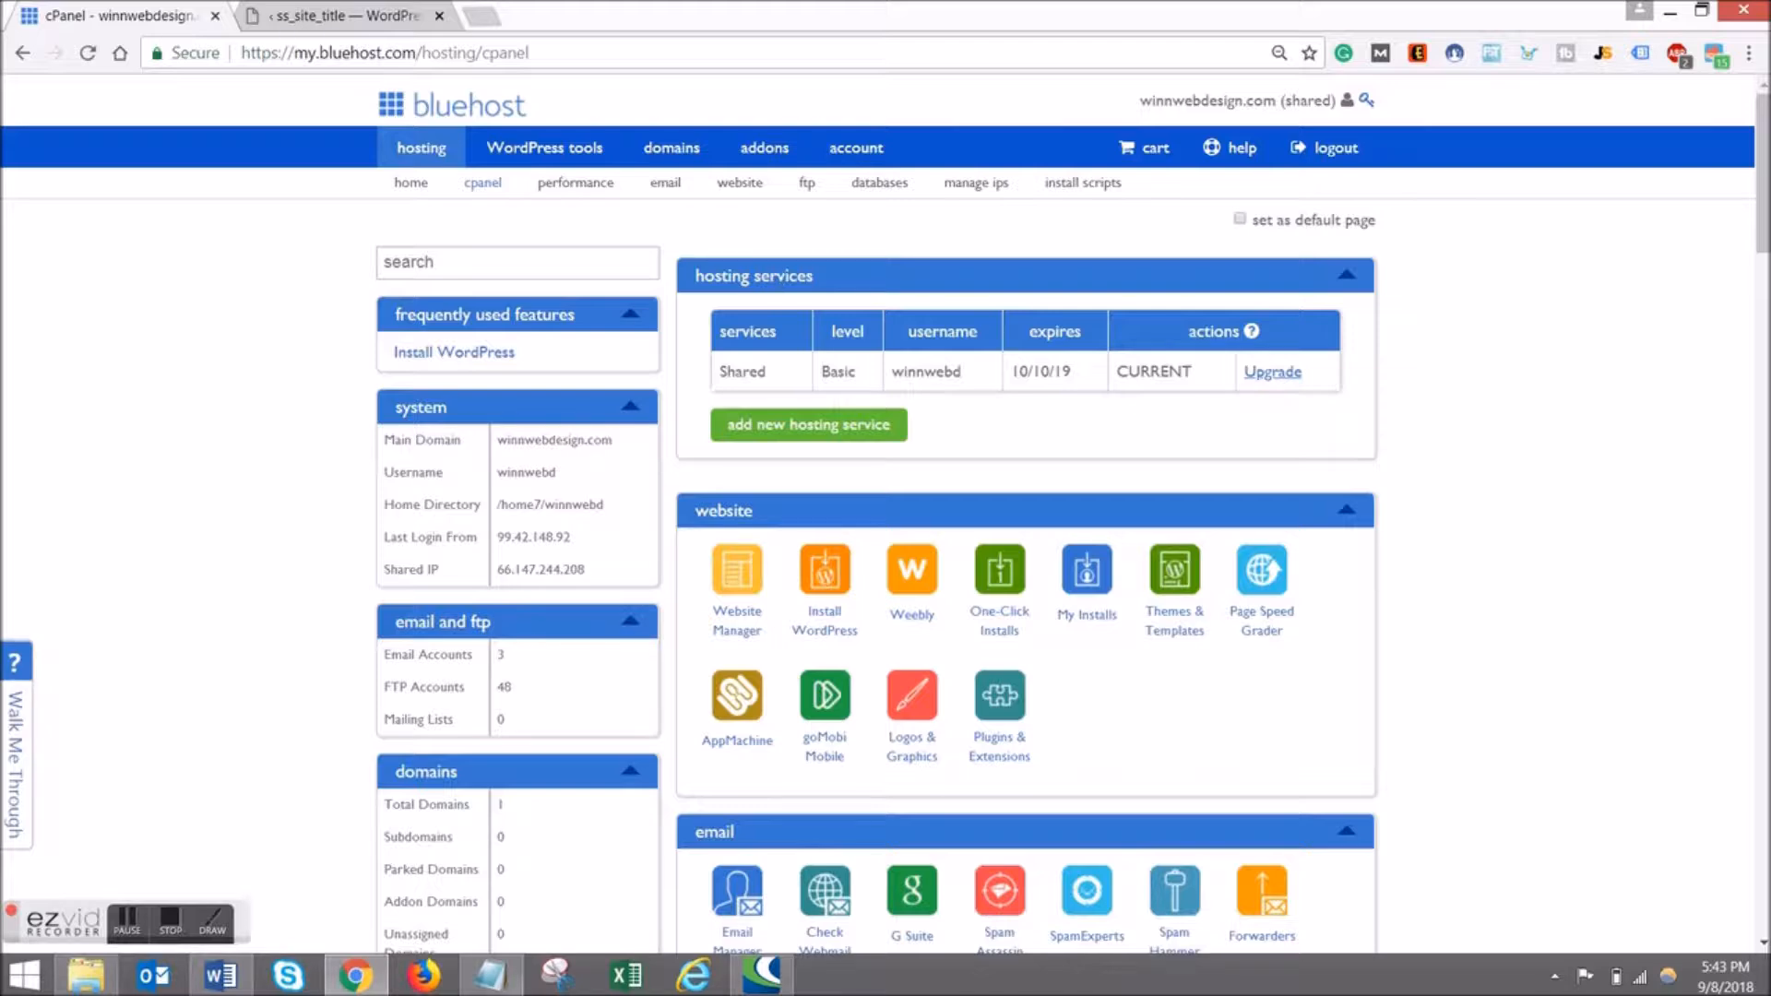
{"action": "left_click", "coordinate": [490, 975]}
{"action": "left_click", "coordinate": [389, 325]}
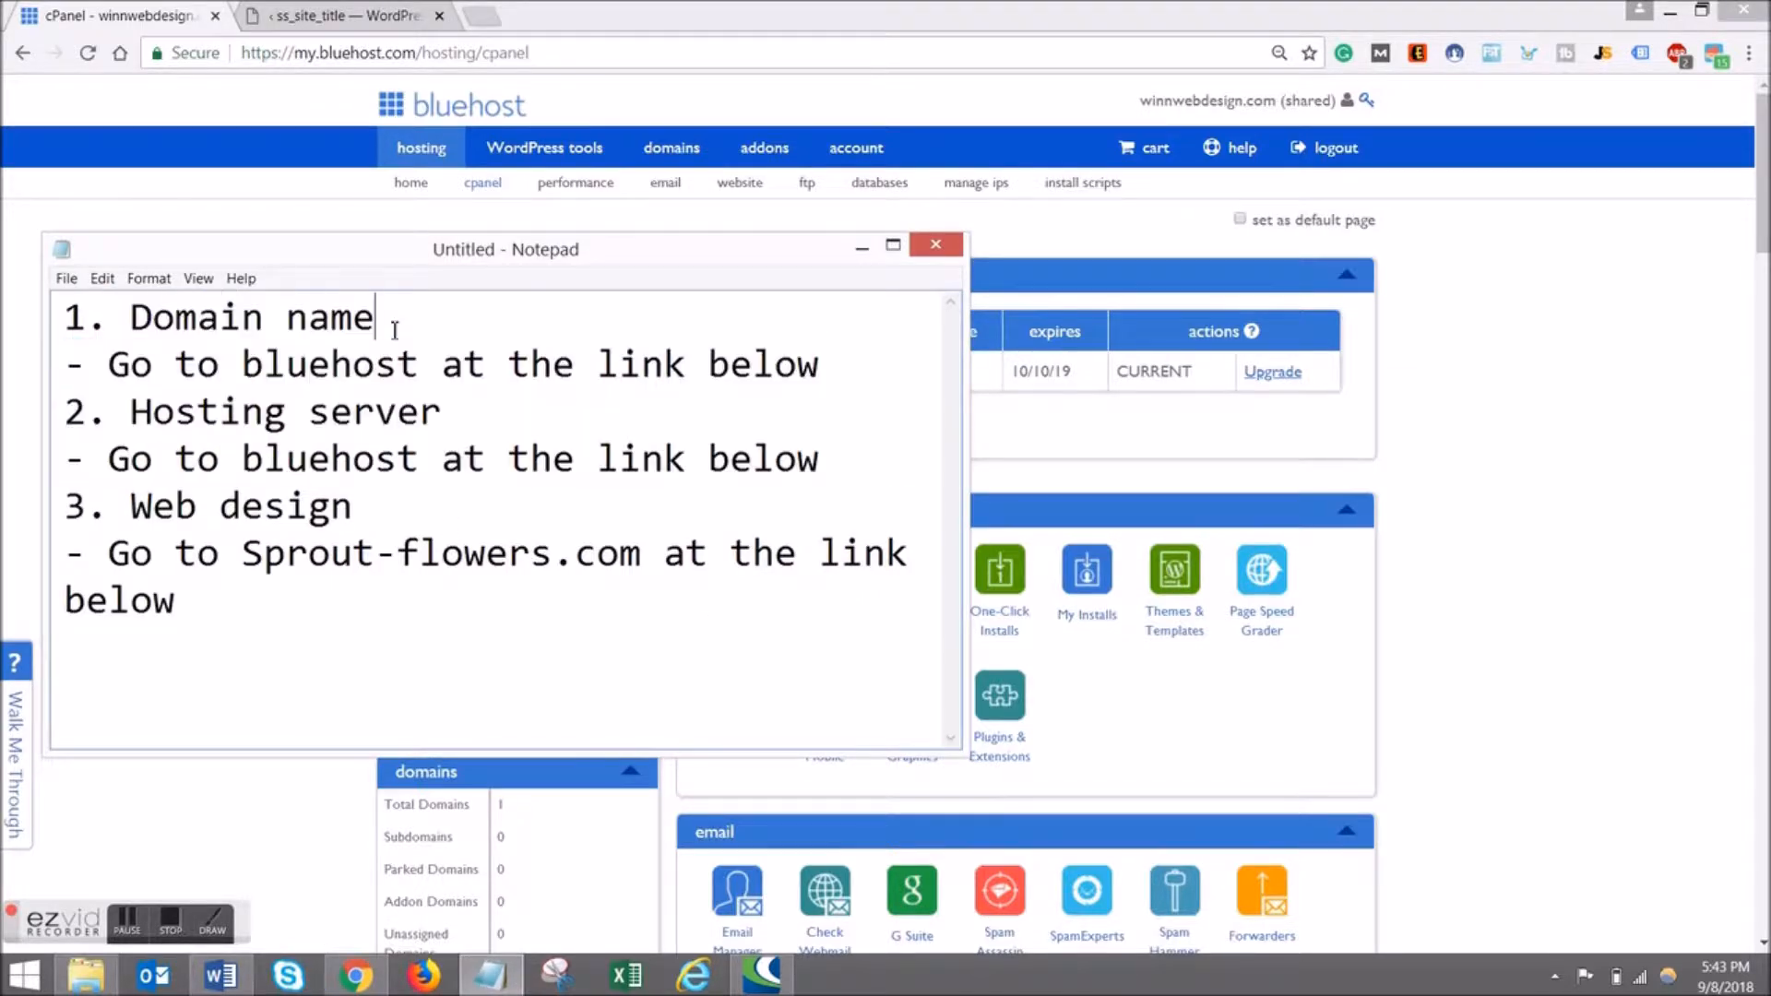
{"action": "left_click_drag", "start_coordinate": [831, 375], "coordinate": [77, 328]}
{"action": "left_click_drag", "start_coordinate": [830, 462], "coordinate": [127, 376]}
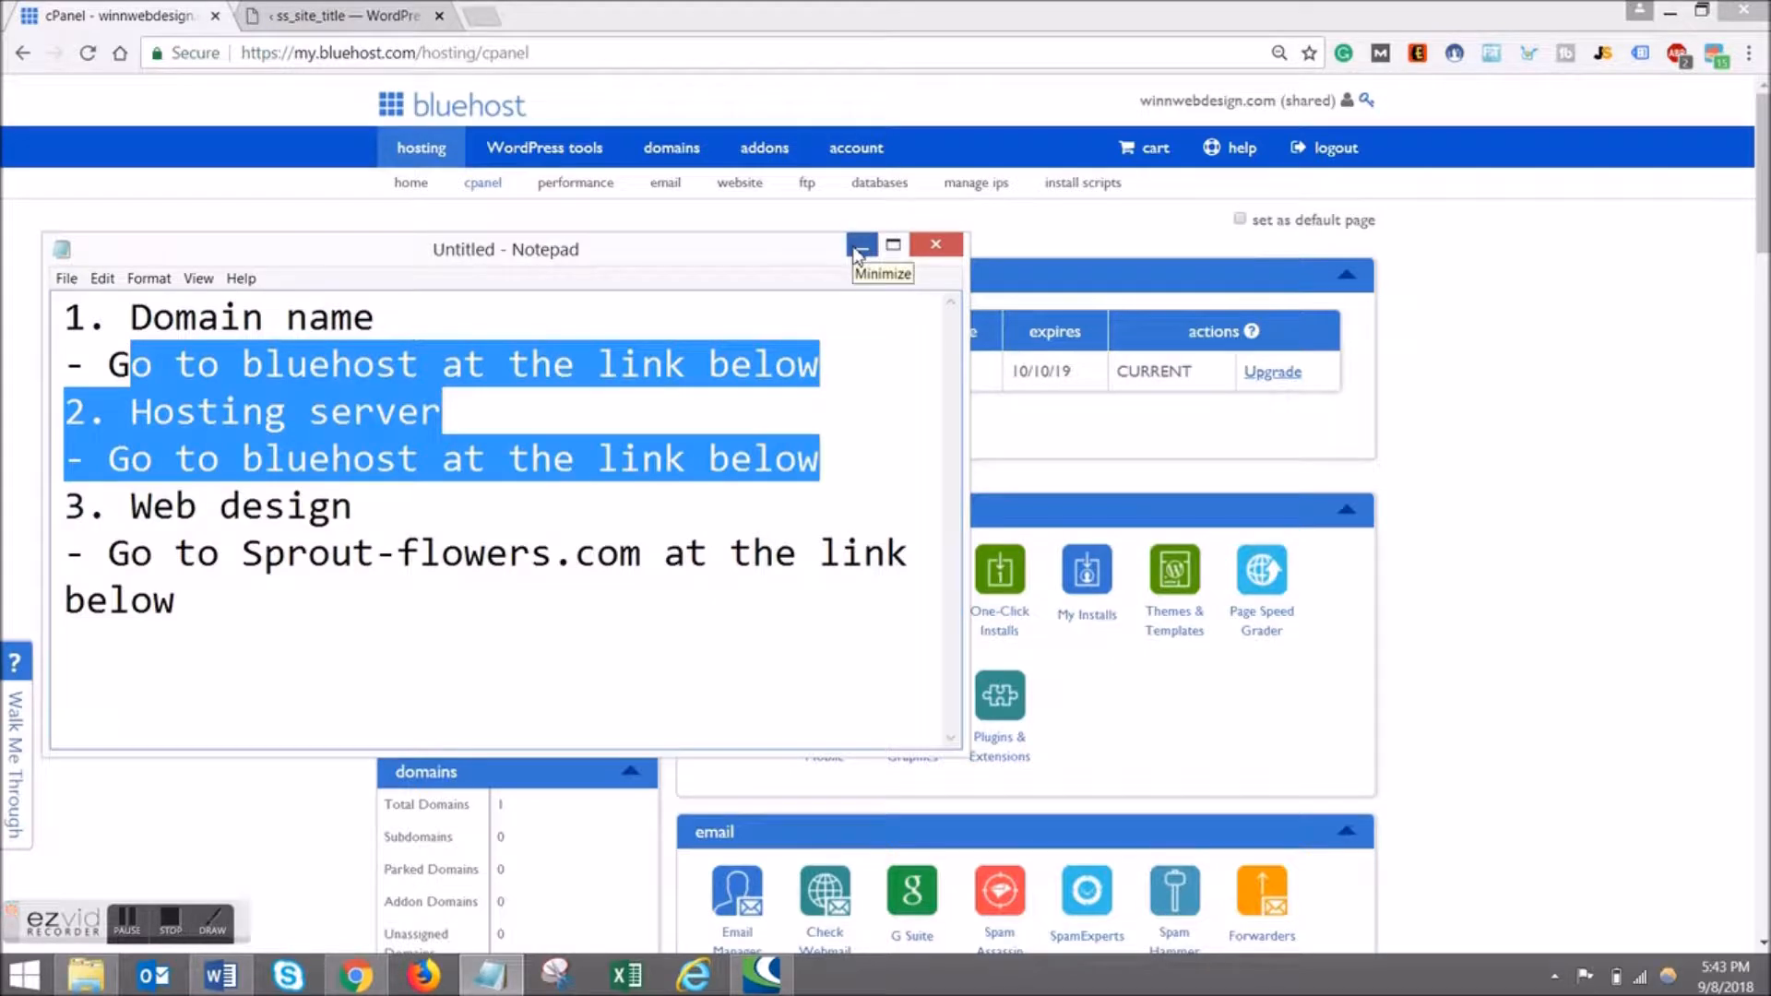
{"action": "left_click", "coordinate": [861, 246]}
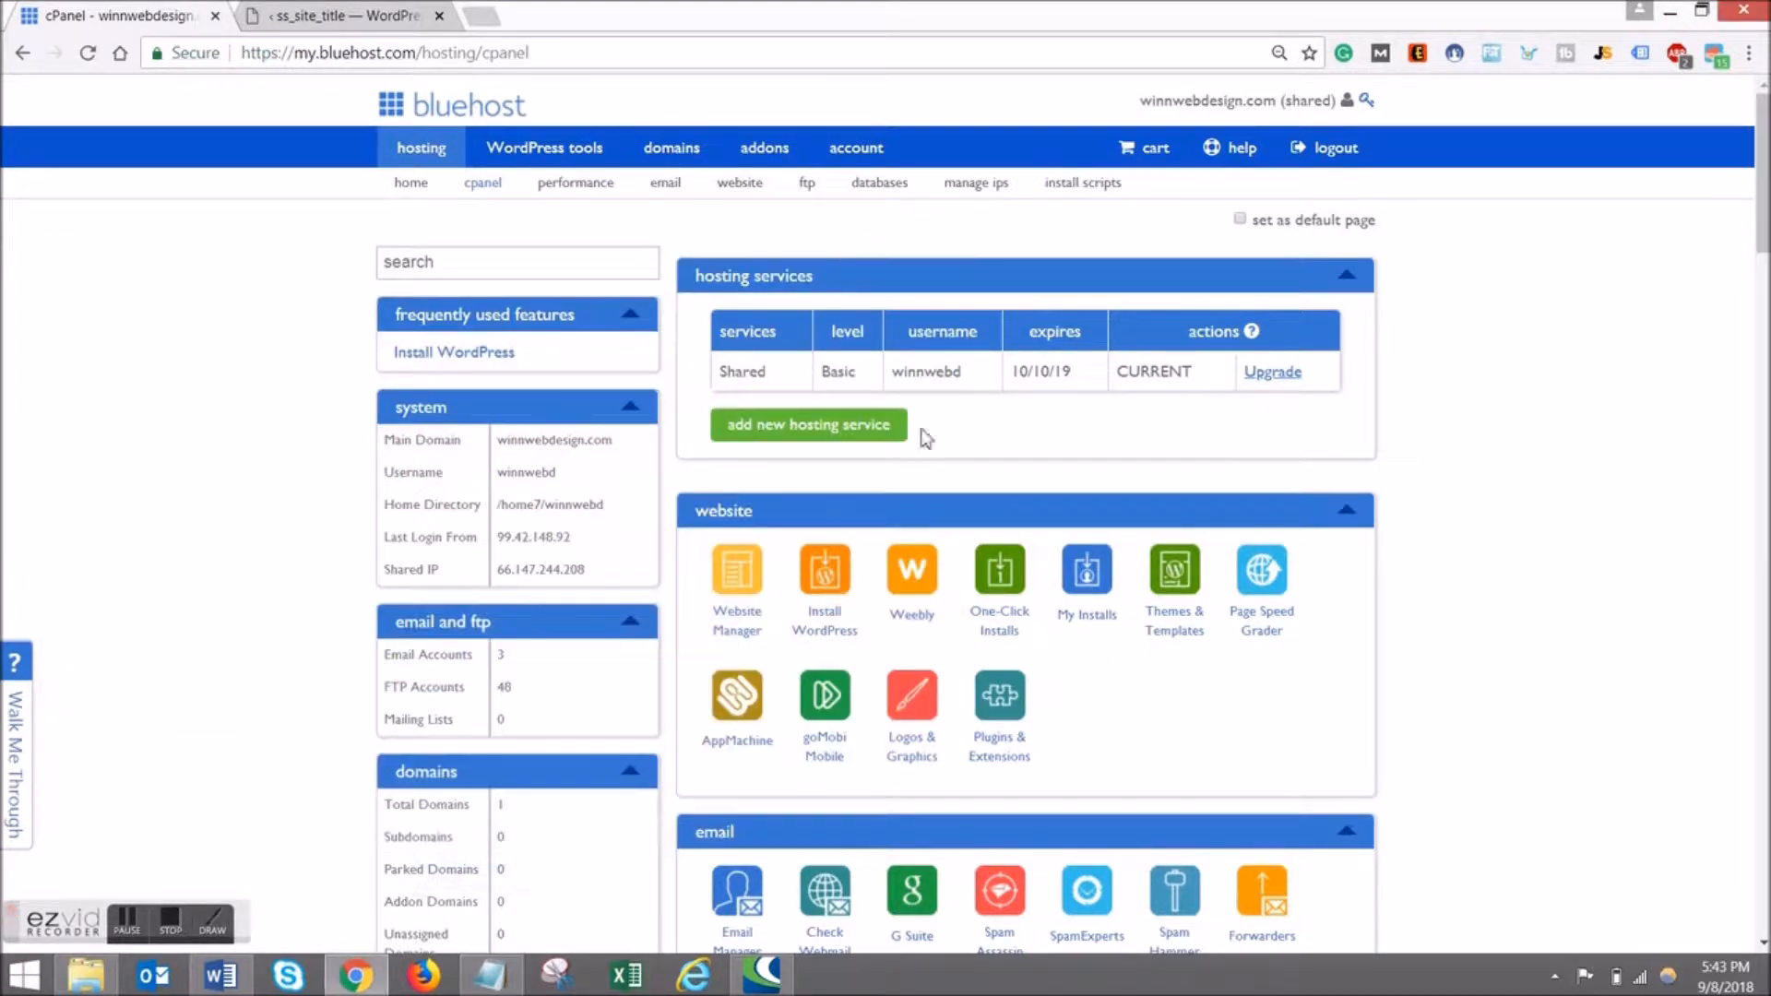
Close the second browser tab with the WordPress page, leaving only the Bluehost cPanel open.
{"action": "scroll", "coordinate": [1033, 450], "scroll_direction": "down", "scroll_amount": 1}
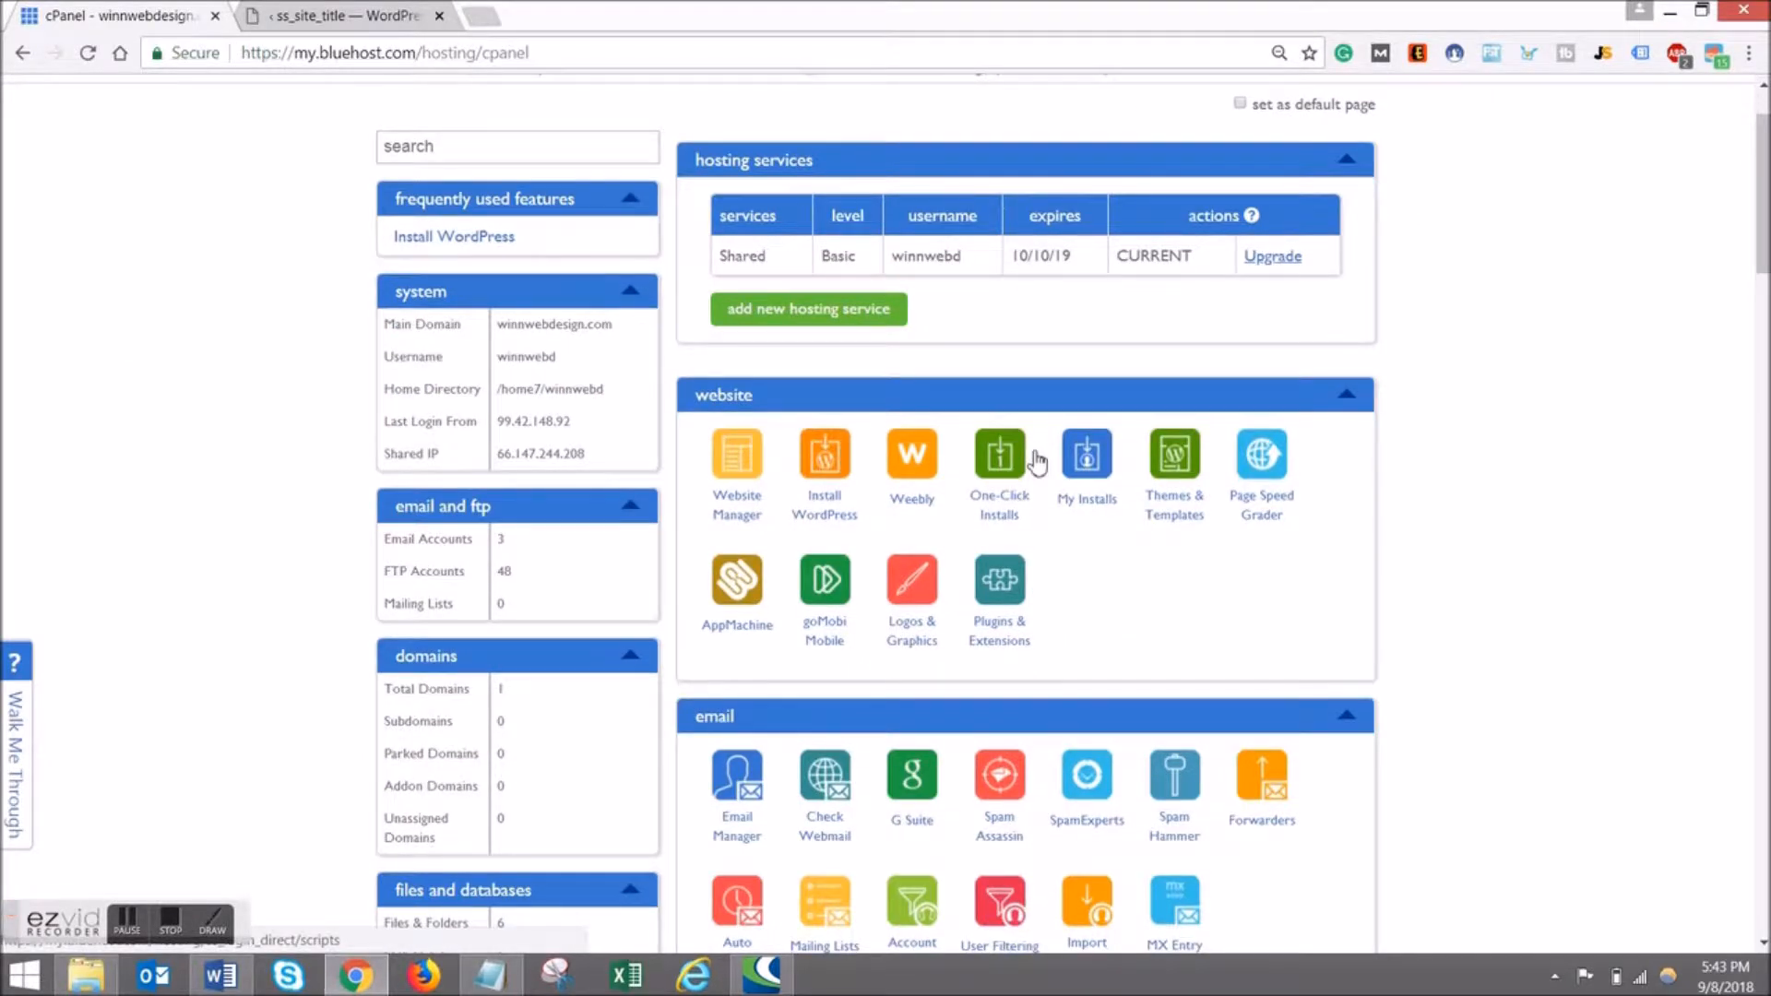
{"action": "left_click", "coordinate": [440, 16]}
{"action": "scroll", "coordinate": [1185, 459], "scroll_direction": "up", "scroll_amount": 1}
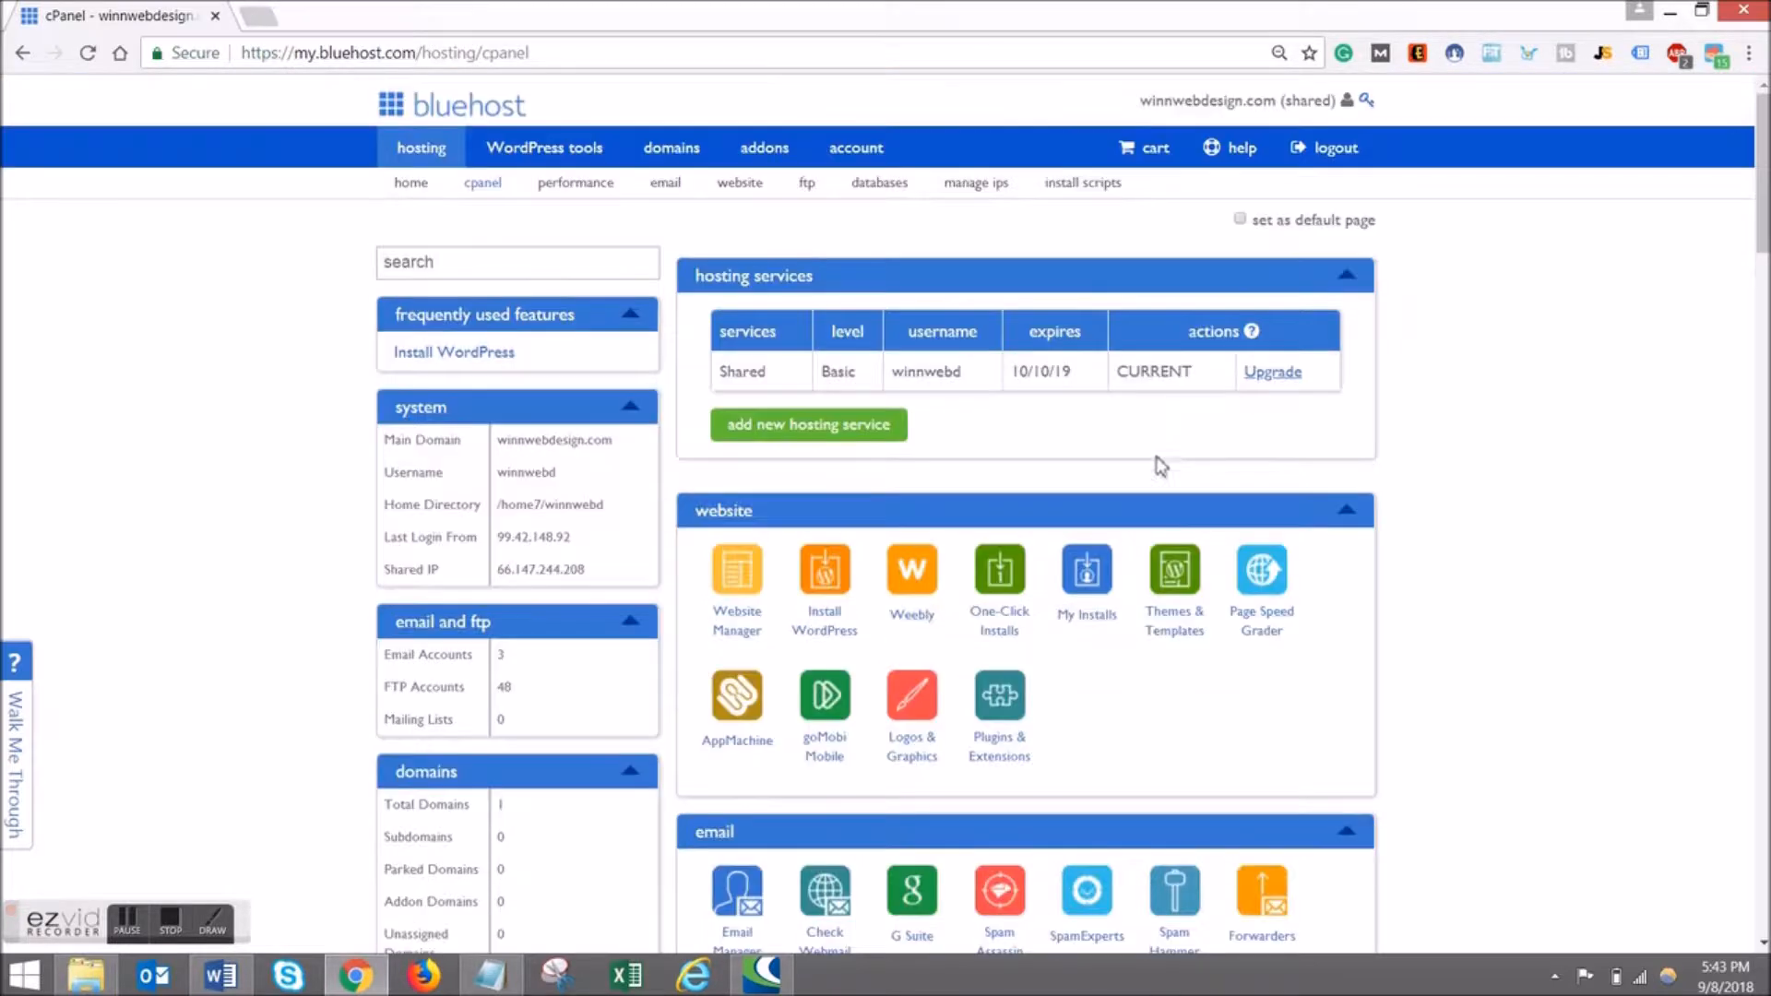
Look through the website, email, domains, files and statistics sections of the Bluehost cPanel.
{"action": "scroll", "coordinate": [1091, 473], "scroll_direction": "down", "scroll_amount": 3}
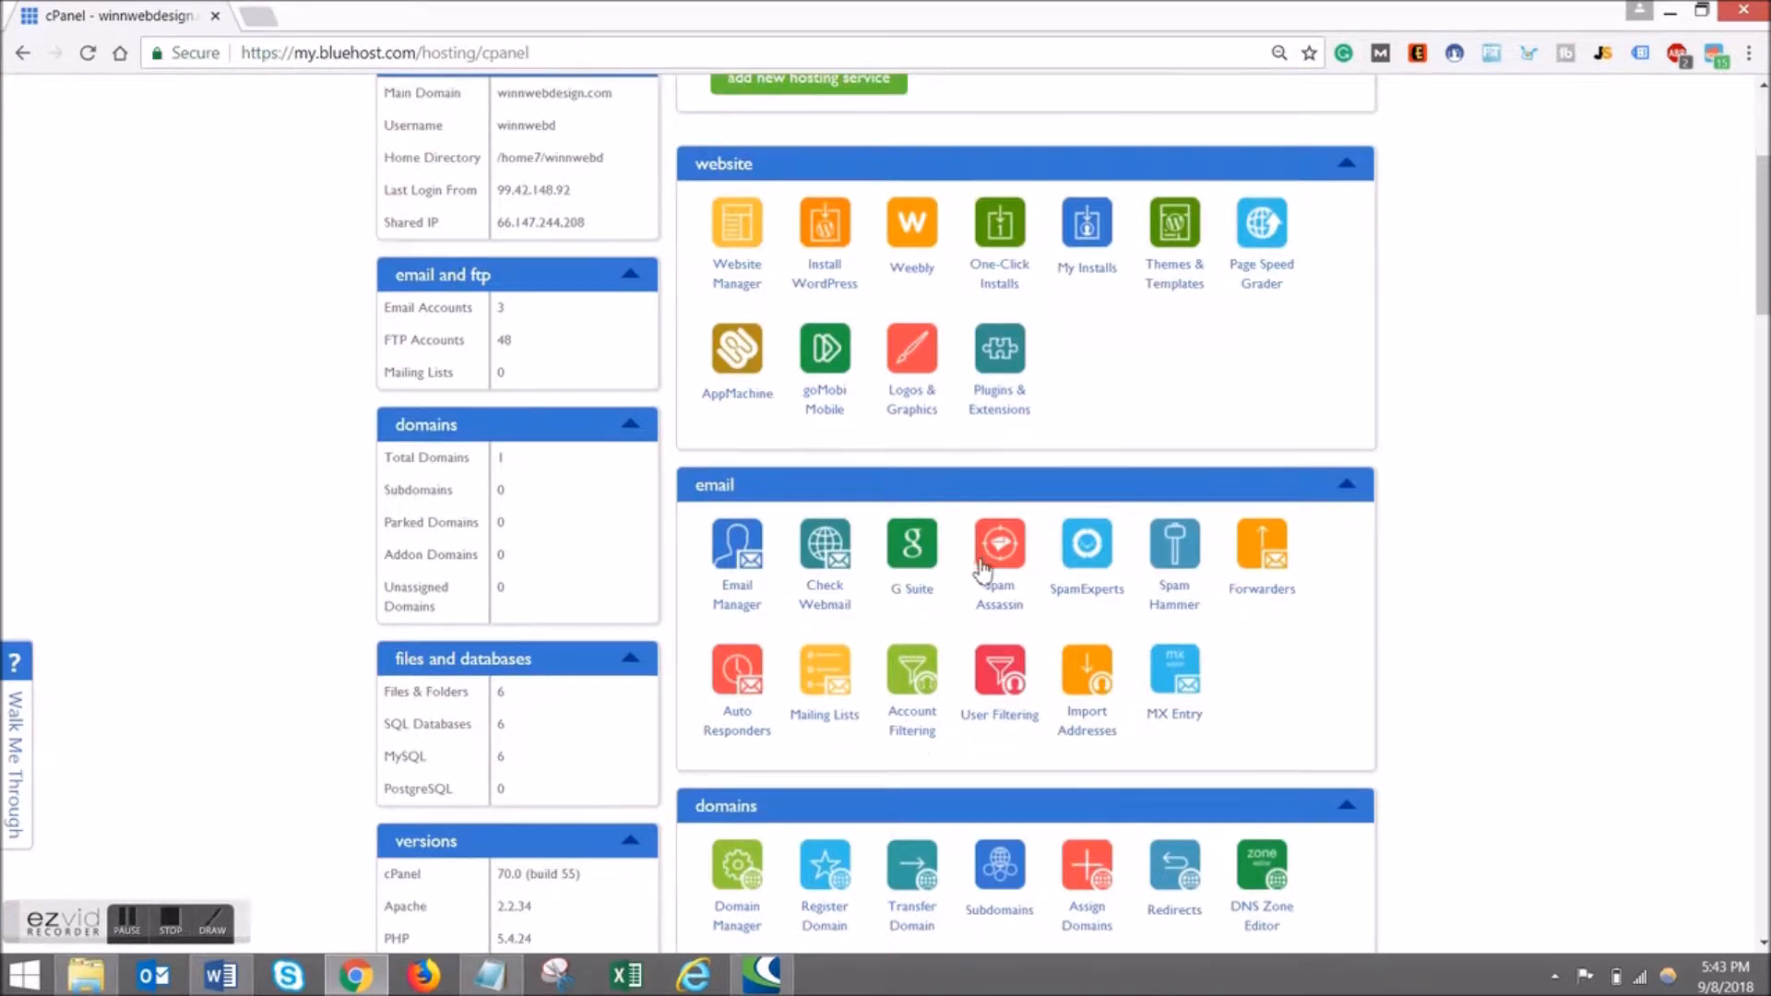
{"action": "scroll", "coordinate": [946, 526], "scroll_direction": "up", "scroll_amount": 3}
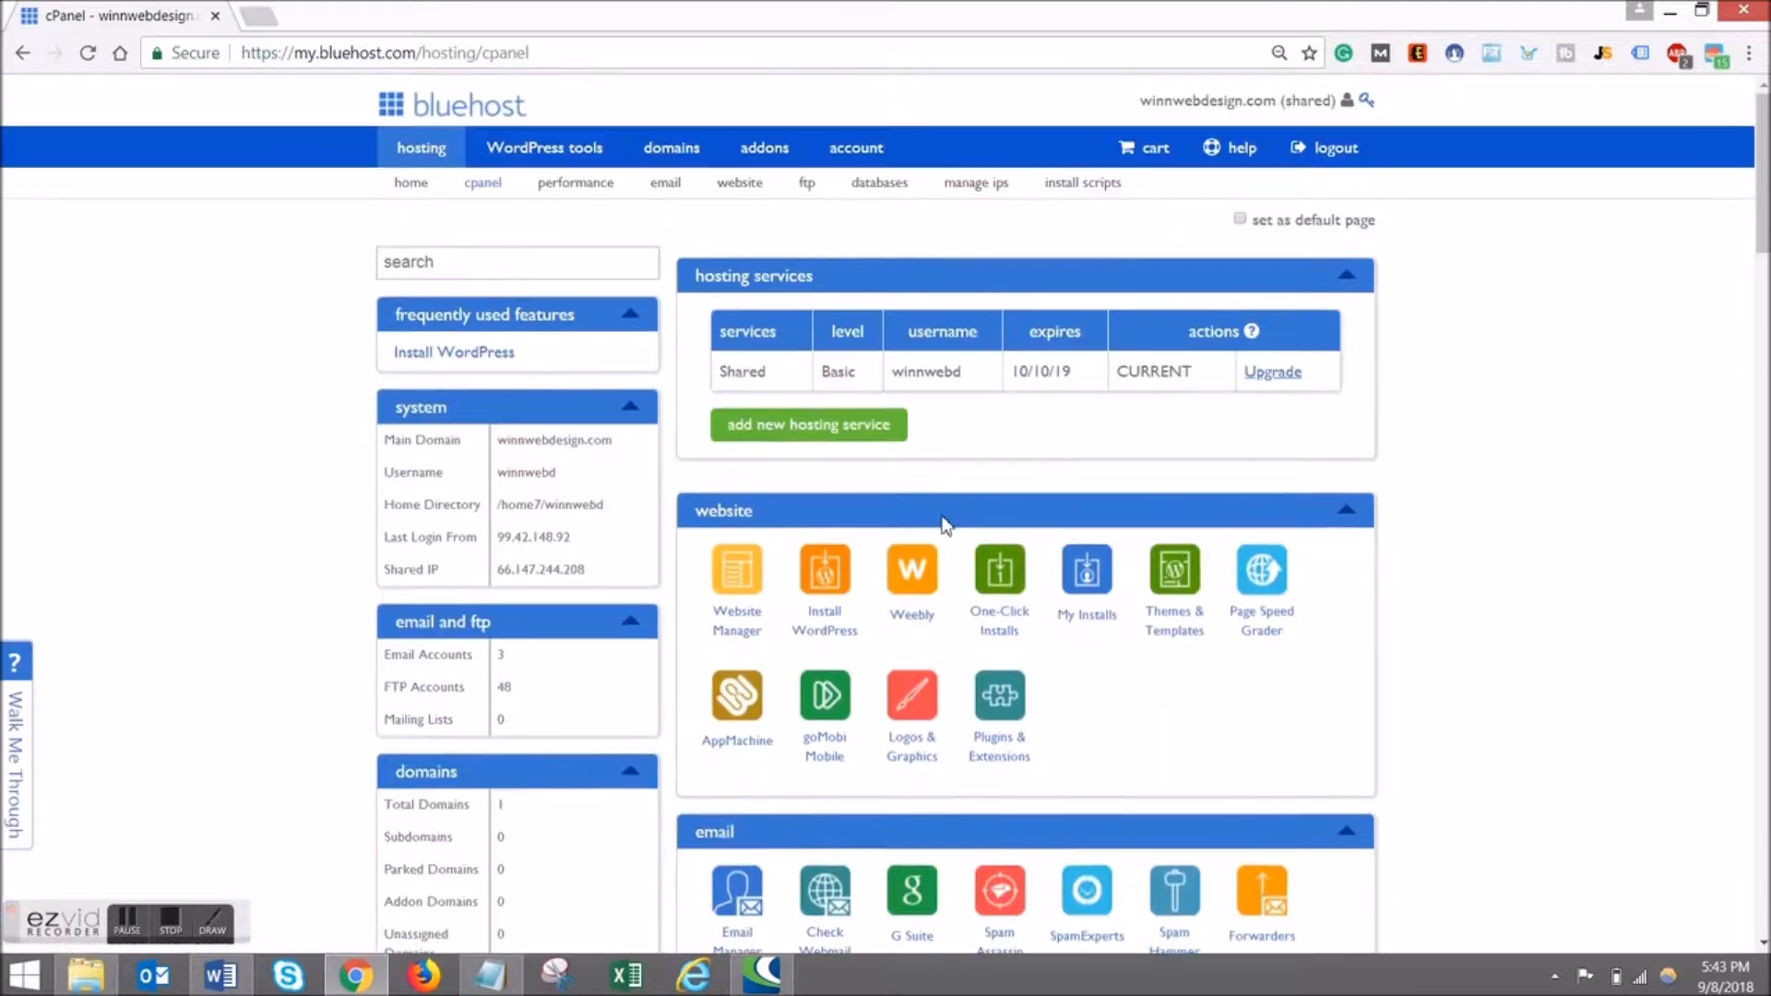
{"action": "scroll", "coordinate": [912, 618], "scroll_direction": "down", "scroll_amount": 4}
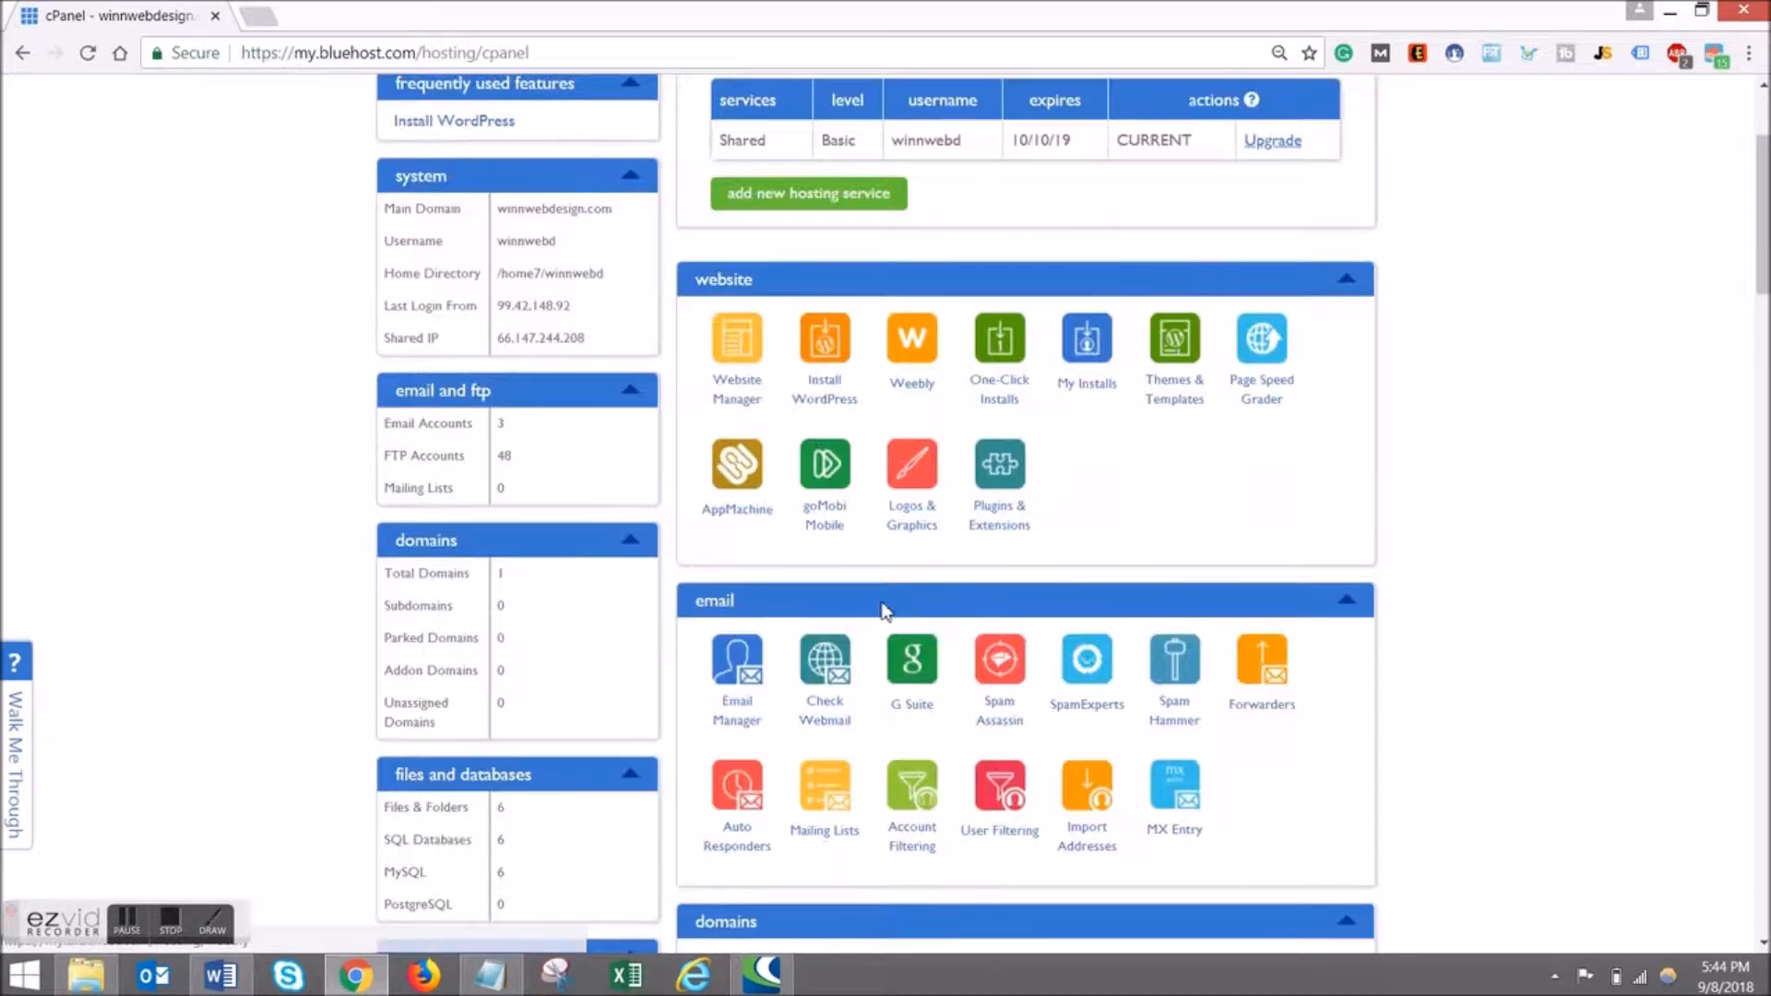
{"action": "scroll", "coordinate": [842, 581], "scroll_direction": "down", "scroll_amount": 7}
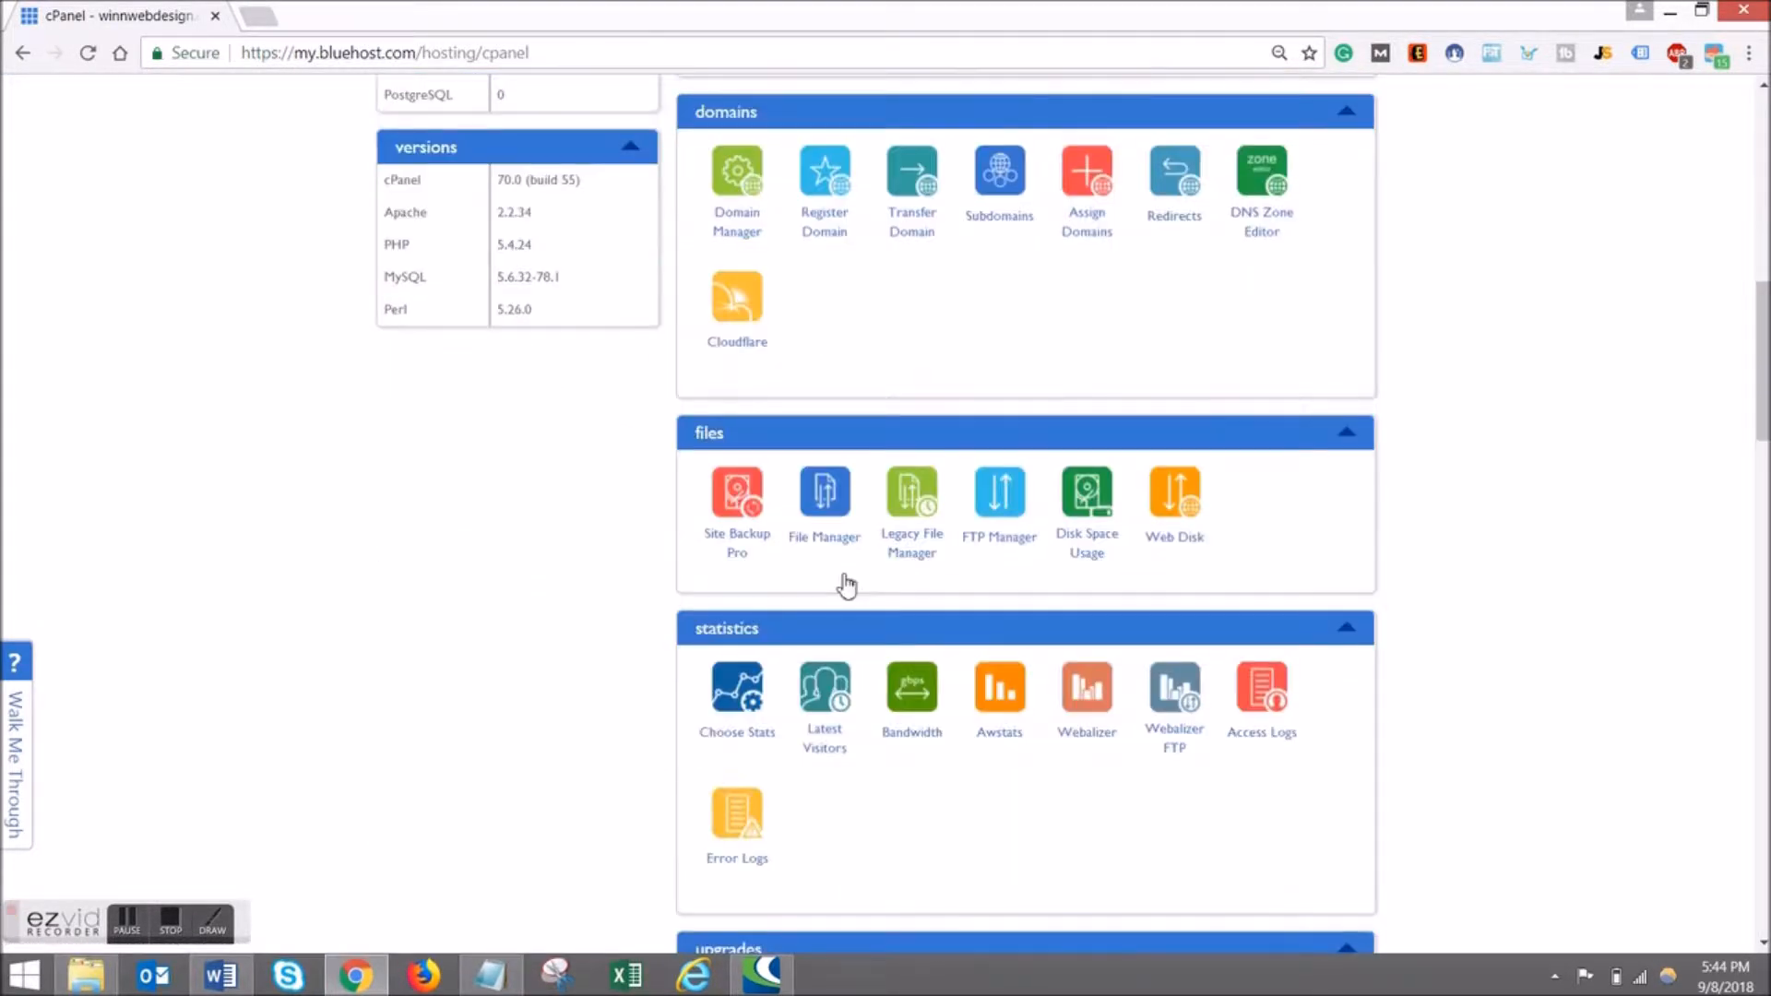
Look through the remaining cPanel sections, from upgrades and professional services down to database tools, programming and advanced.
{"action": "scroll", "coordinate": [847, 583], "scroll_direction": "down", "scroll_amount": 8}
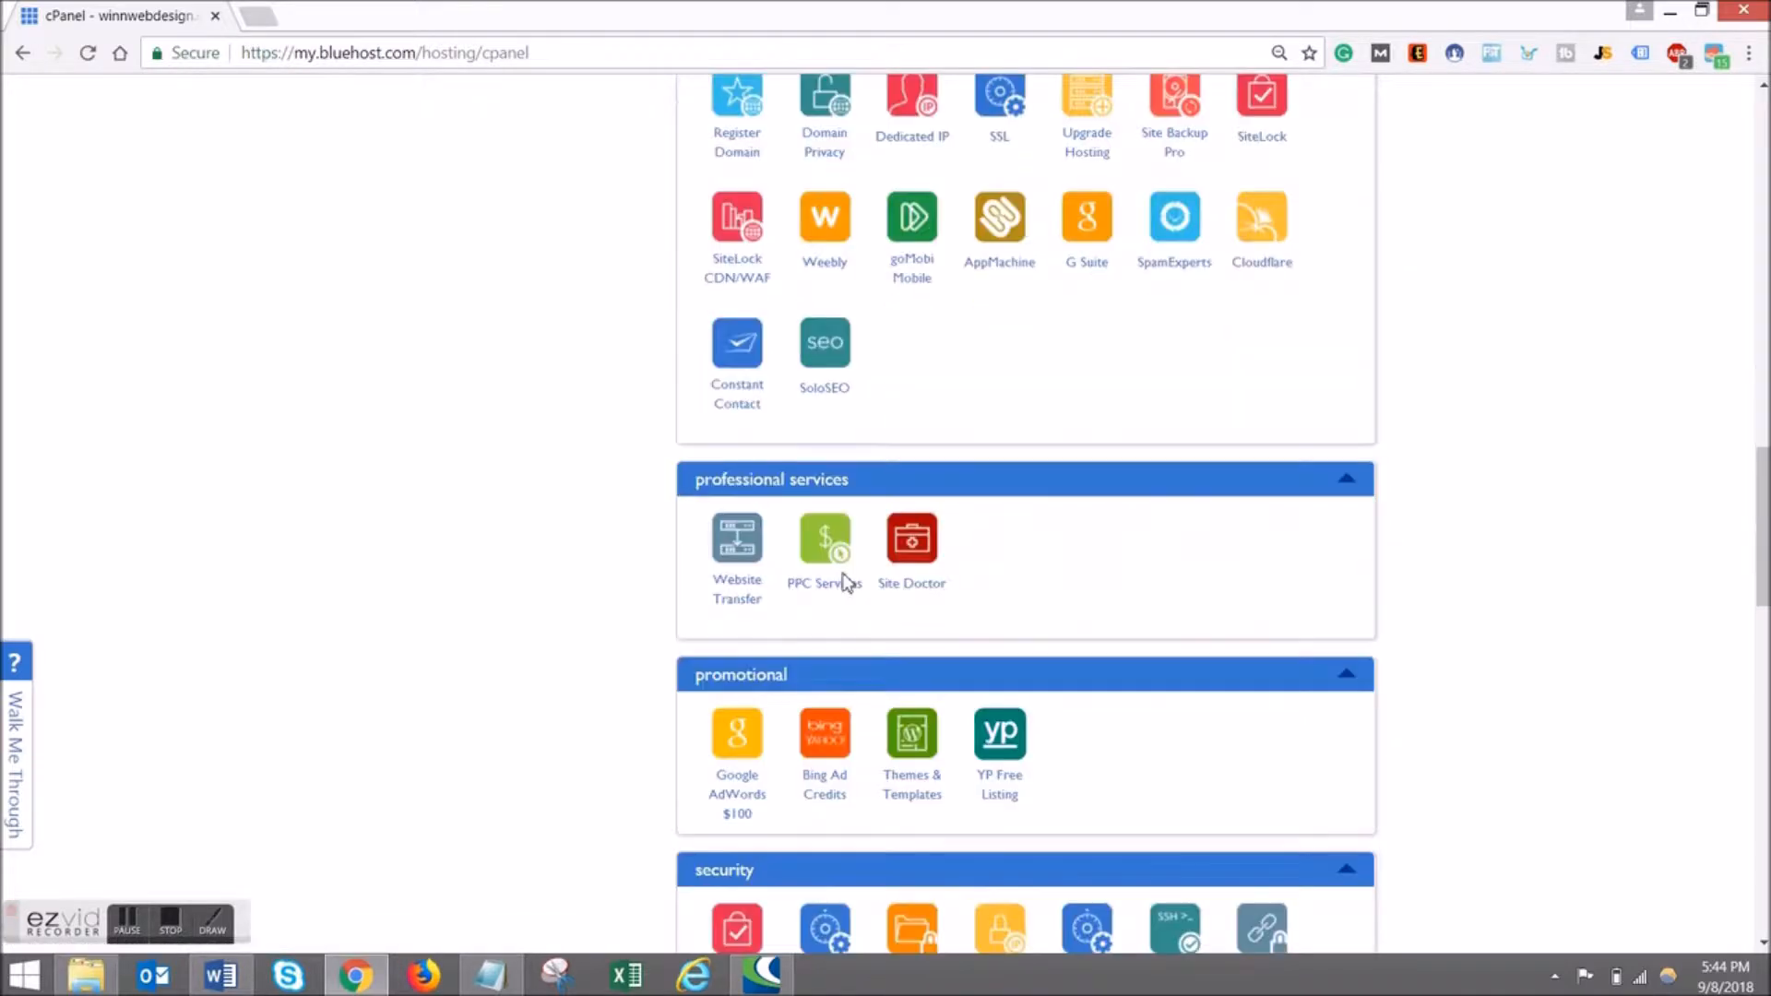
{"action": "scroll", "coordinate": [845, 584], "scroll_direction": "down", "scroll_amount": 8}
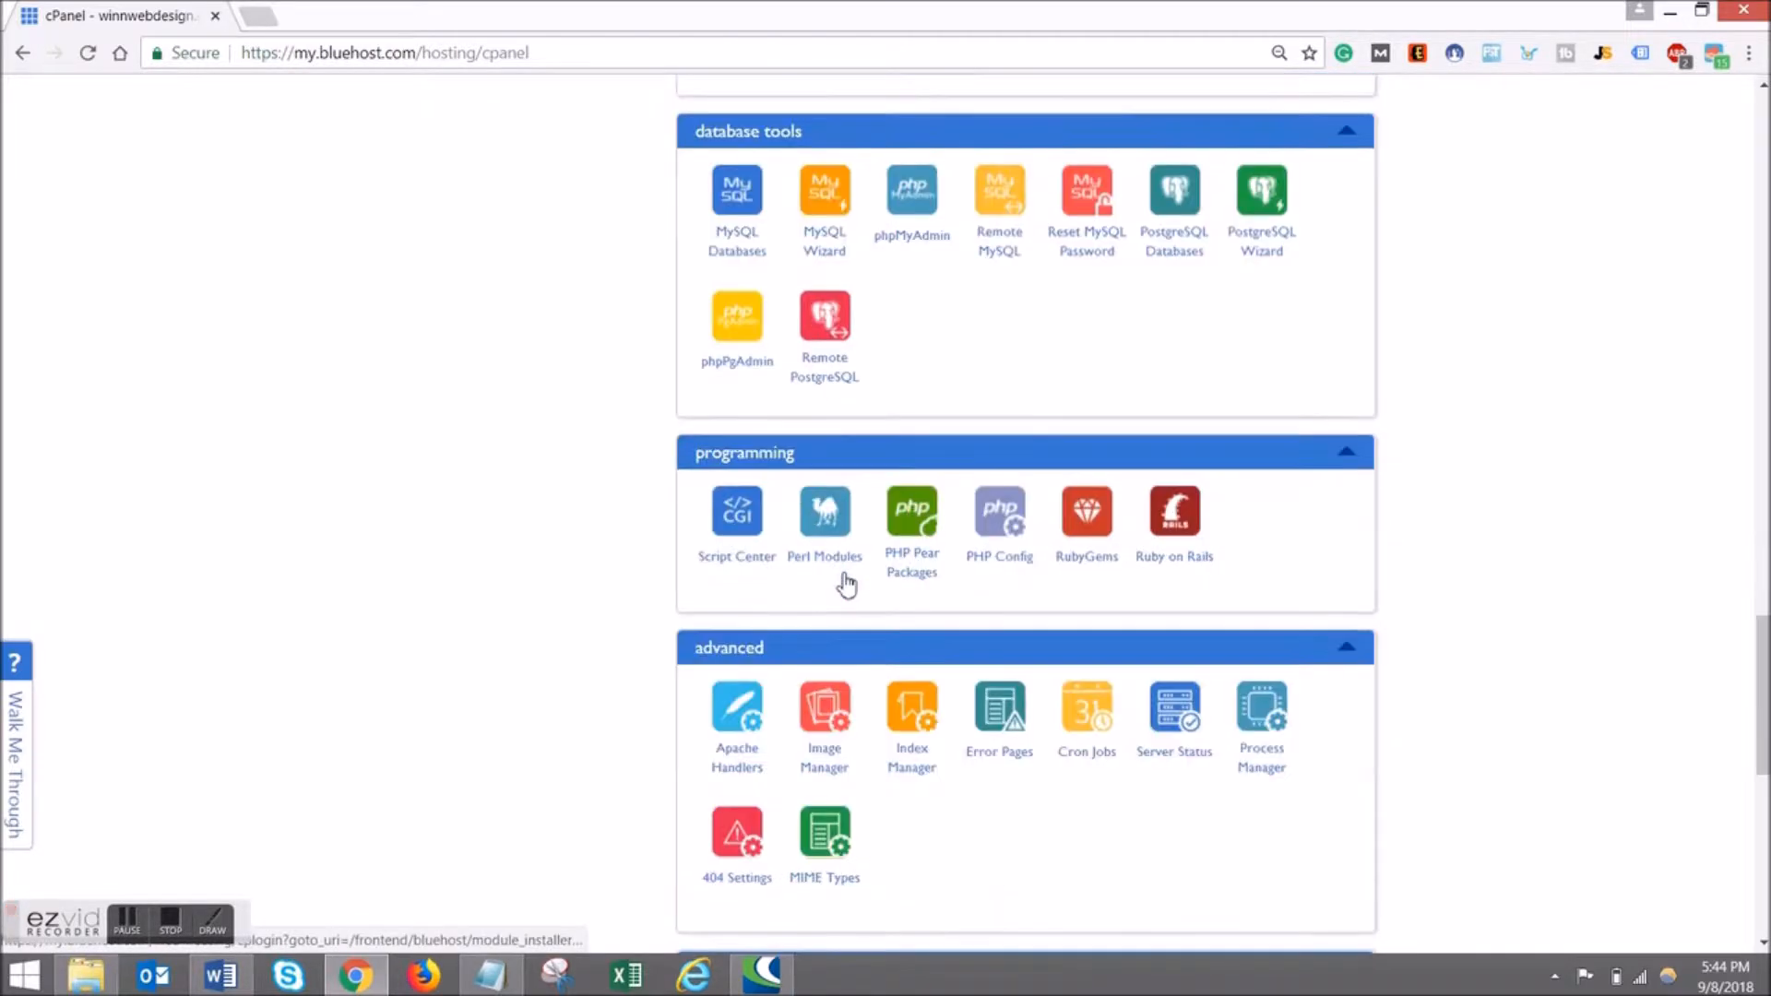
{"action": "scroll", "coordinate": [847, 584], "scroll_direction": "down", "scroll_amount": 4}
{"action": "scroll", "coordinate": [840, 567], "scroll_direction": "up", "scroll_amount": 20}
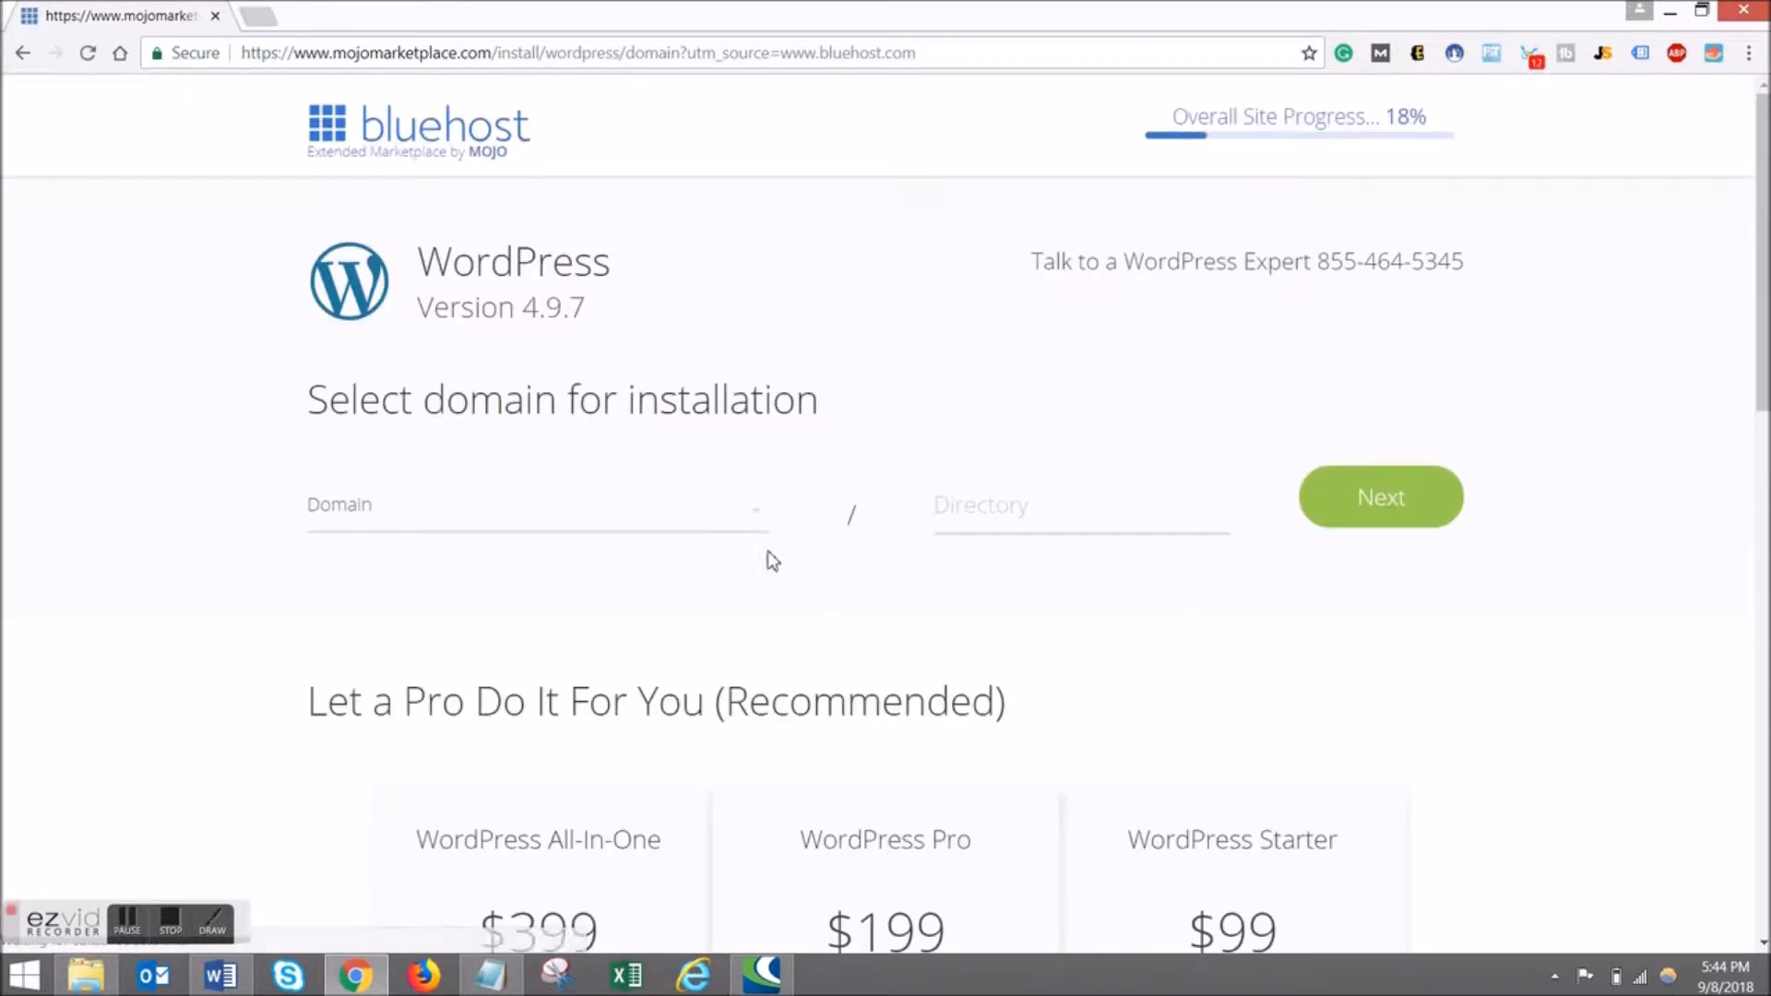
{"action": "left_click", "coordinate": [468, 512]}
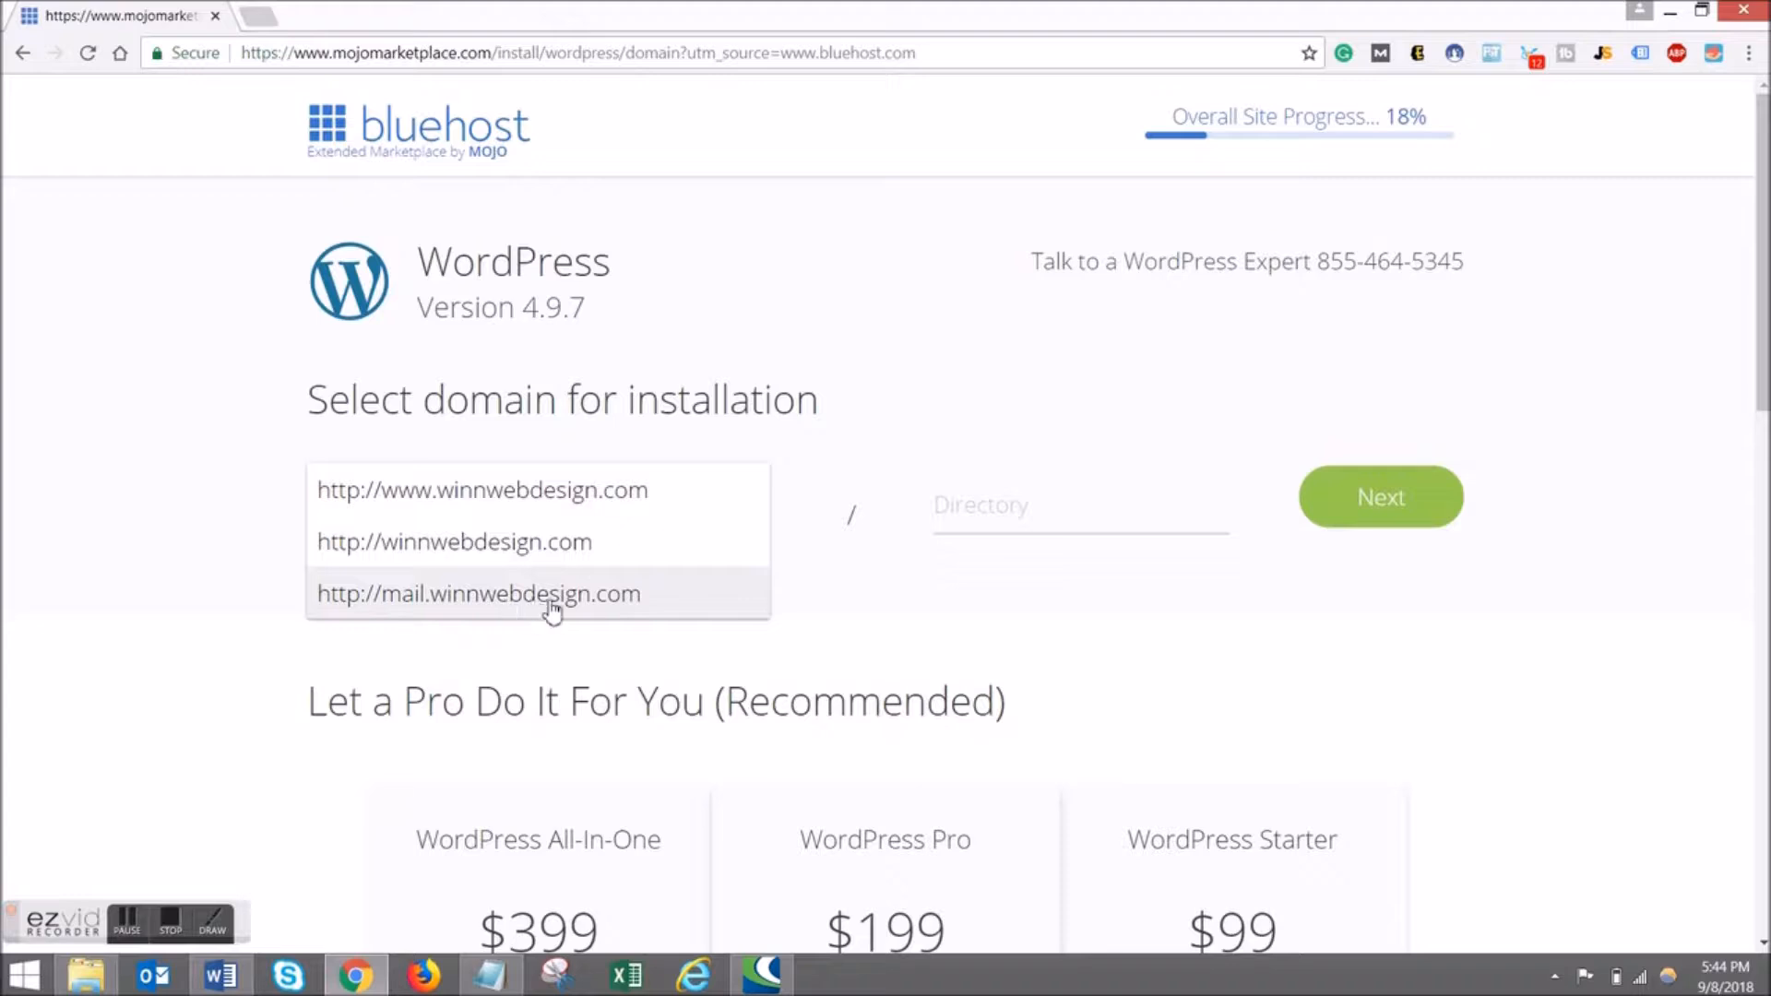
{"action": "left_click", "coordinate": [480, 491]}
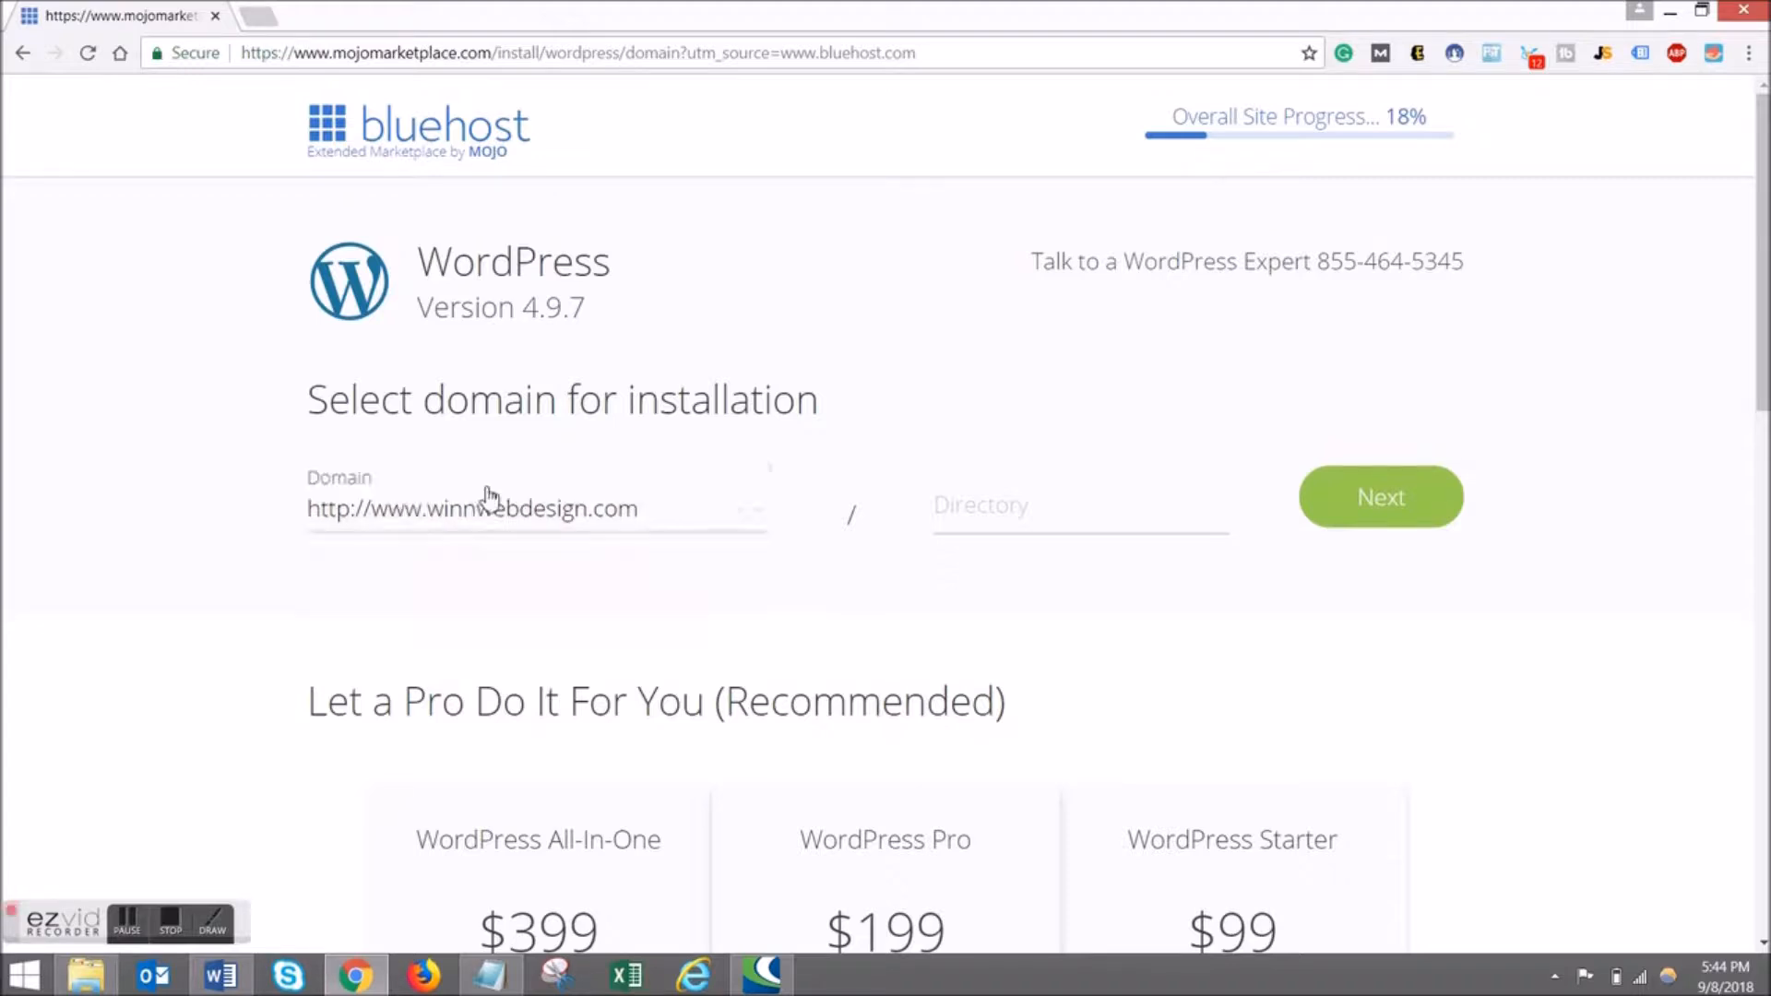
{"action": "left_click", "coordinate": [1360, 493]}
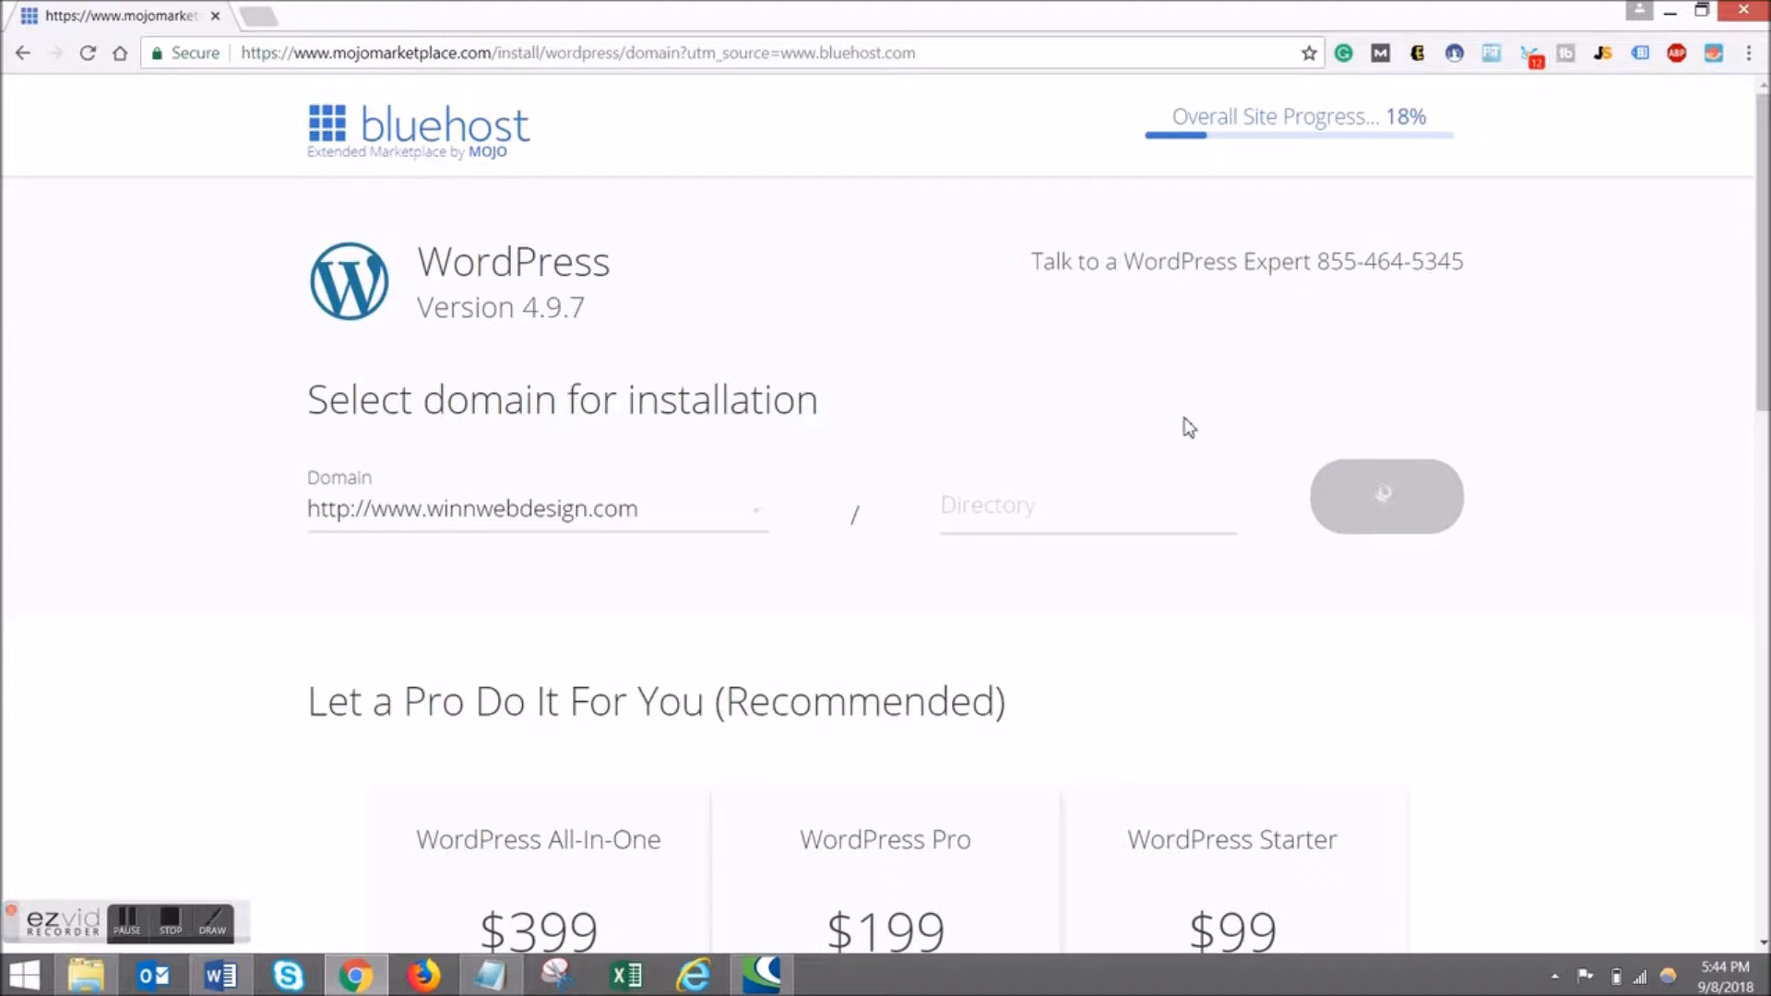
{"action": "scroll", "coordinate": [873, 530], "scroll_direction": "down", "scroll_amount": 1}
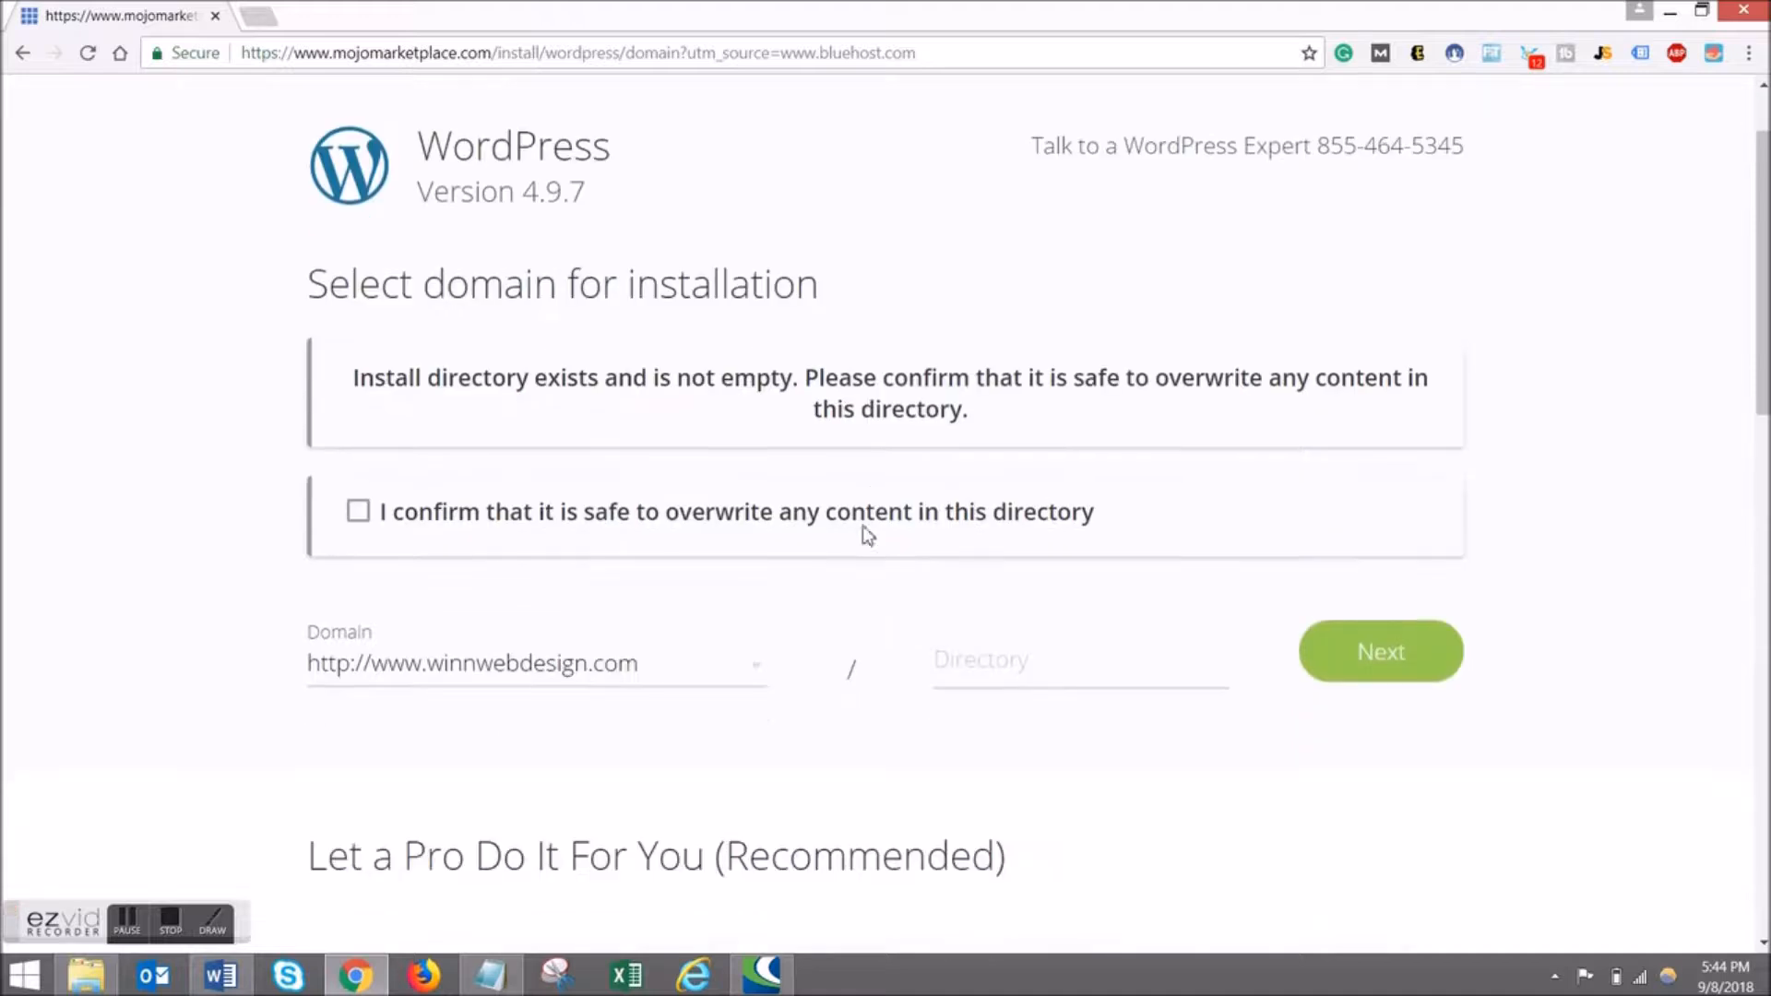
{"action": "left_click", "coordinate": [358, 515]}
{"action": "left_click", "coordinate": [172, 933]}
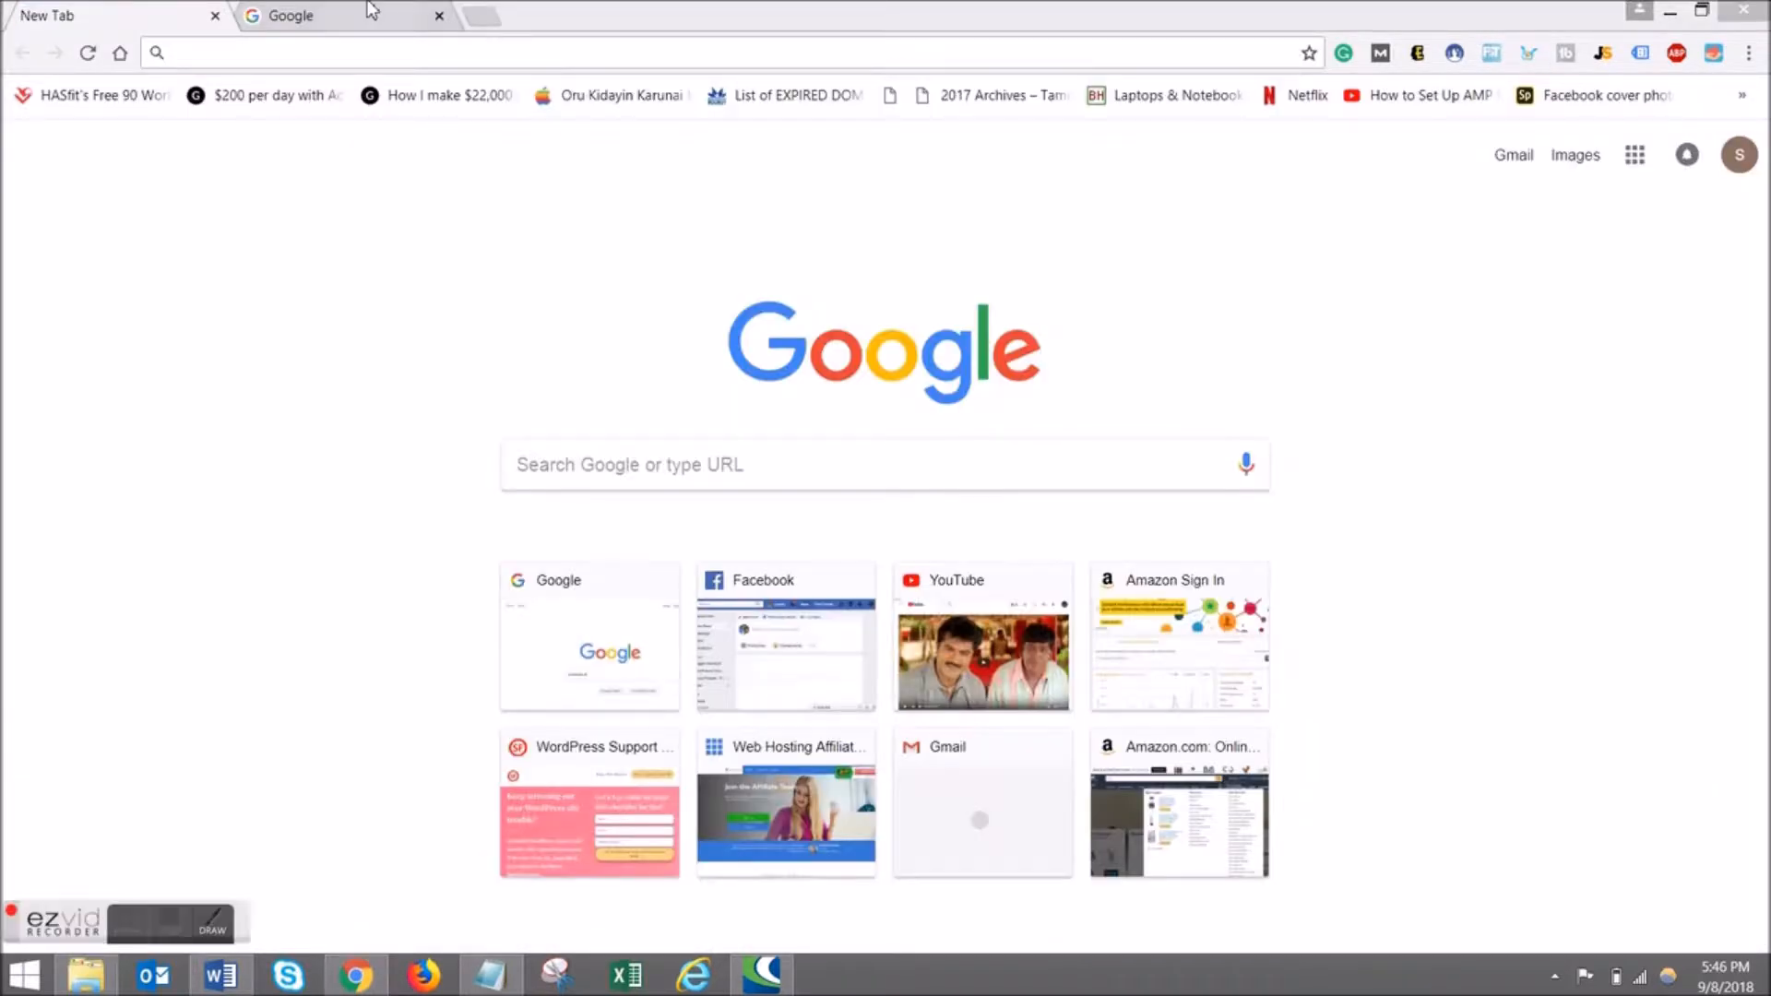
Close the blank new tab and load winnwebdesign.com/wp-admin/ in the Google tab.
{"action": "key", "text": "ctrl+Tab"}
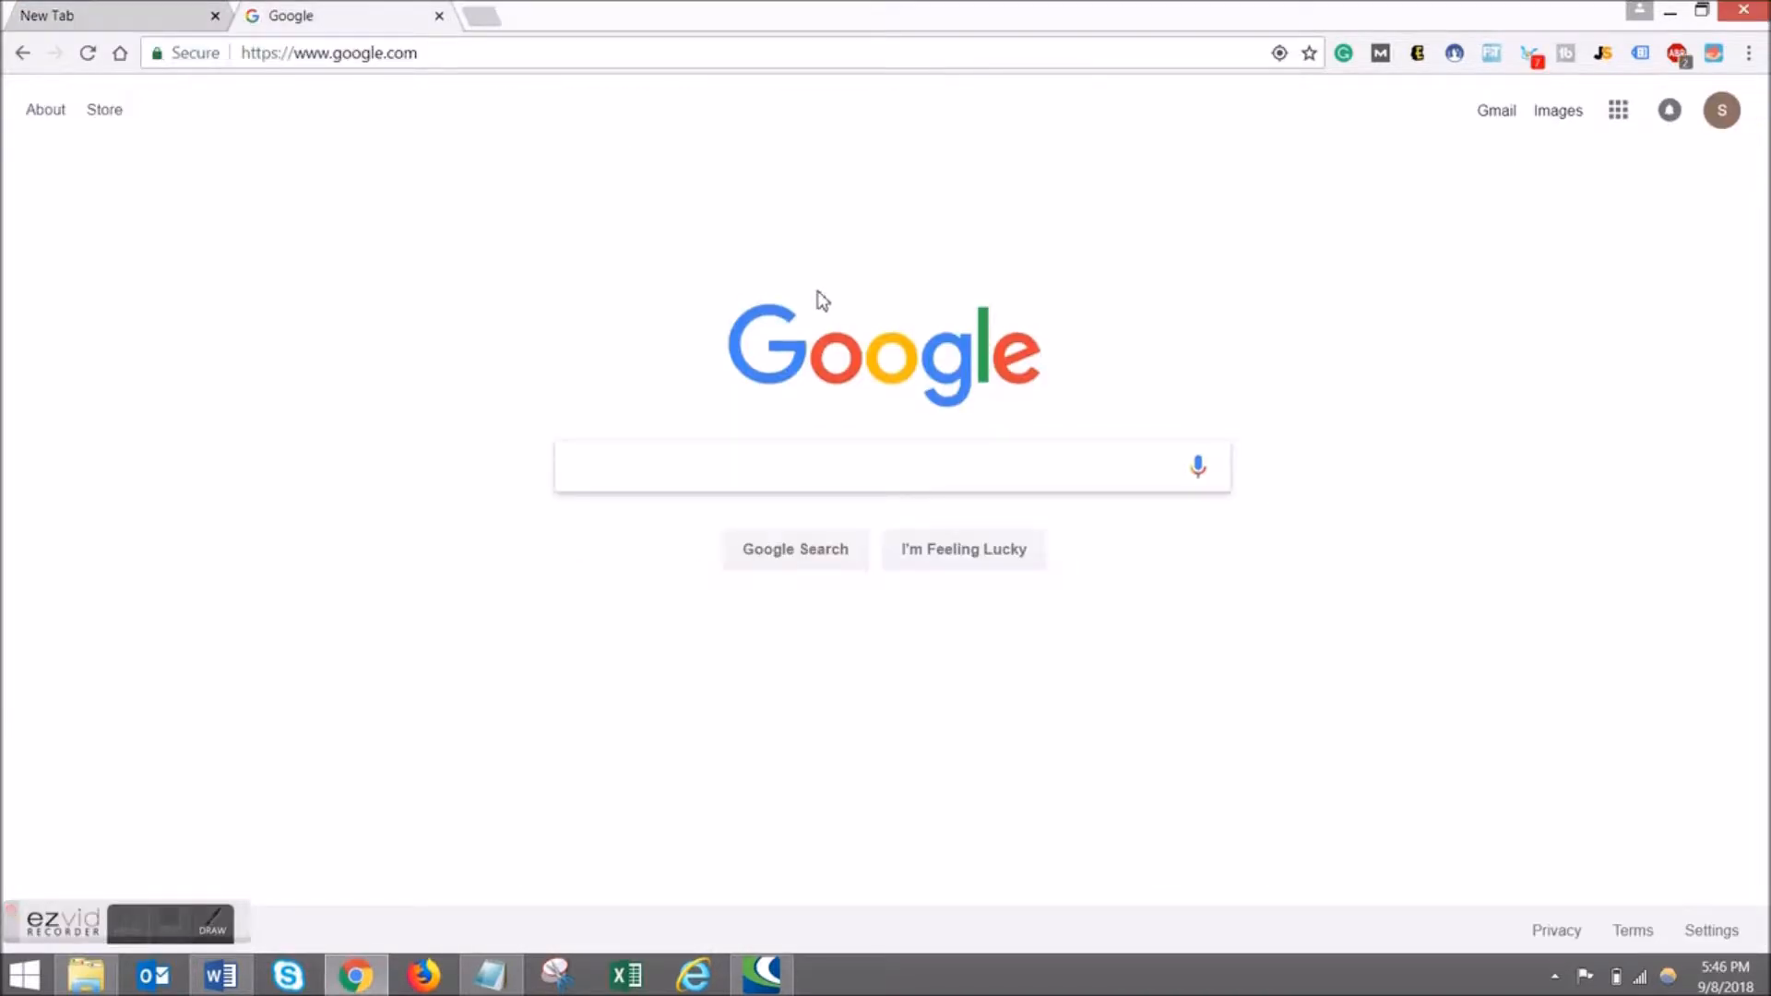
{"action": "left_click", "coordinate": [216, 16]}
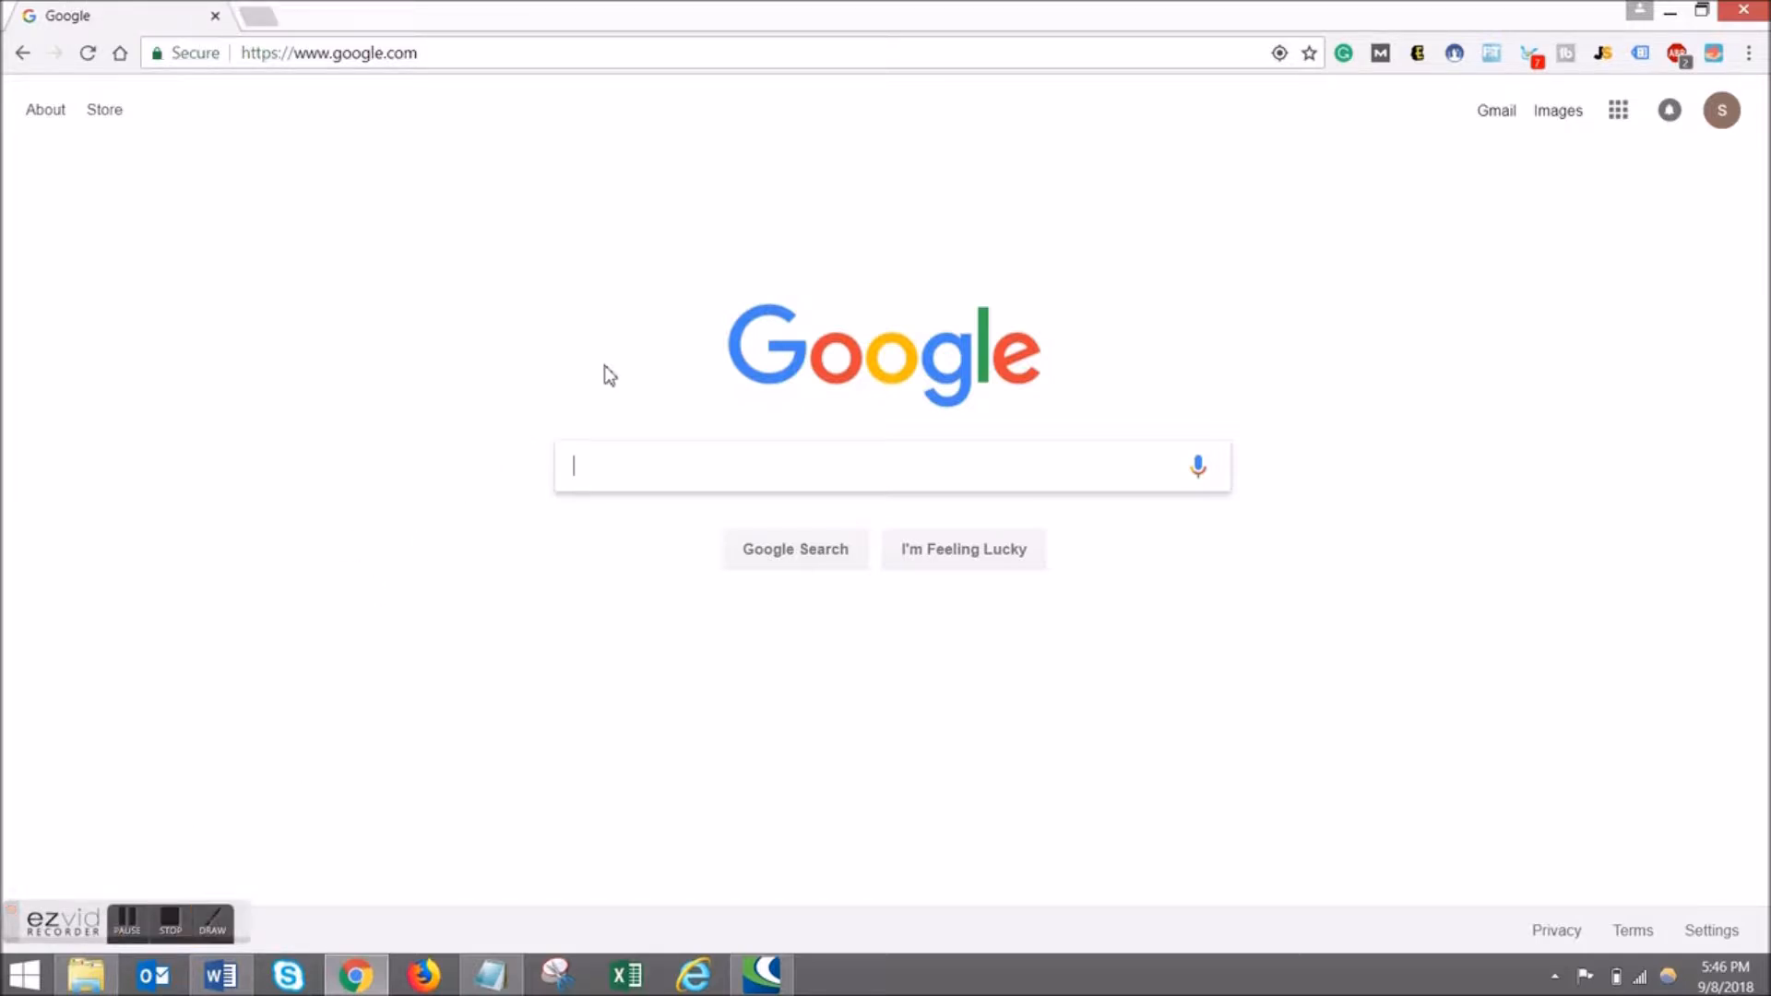
{"action": "left_click", "coordinate": [476, 55]}
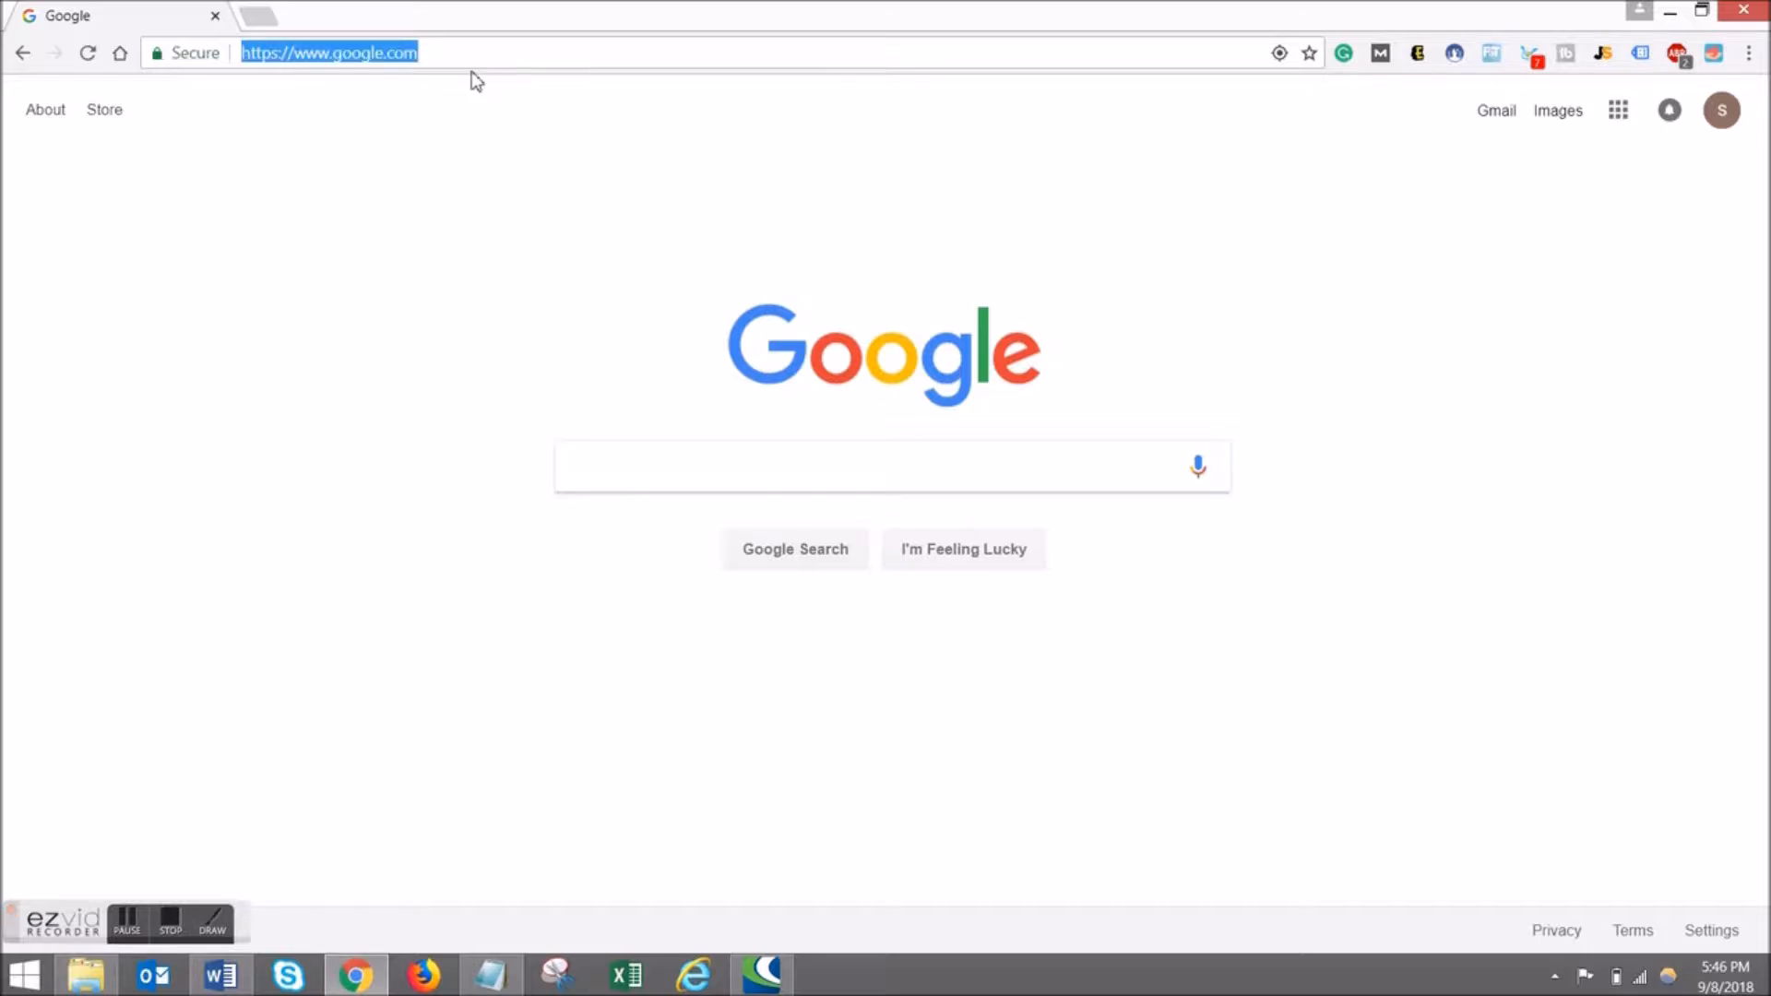
{"action": "type", "text": "winnwebdesign.com/wp-admin/"}
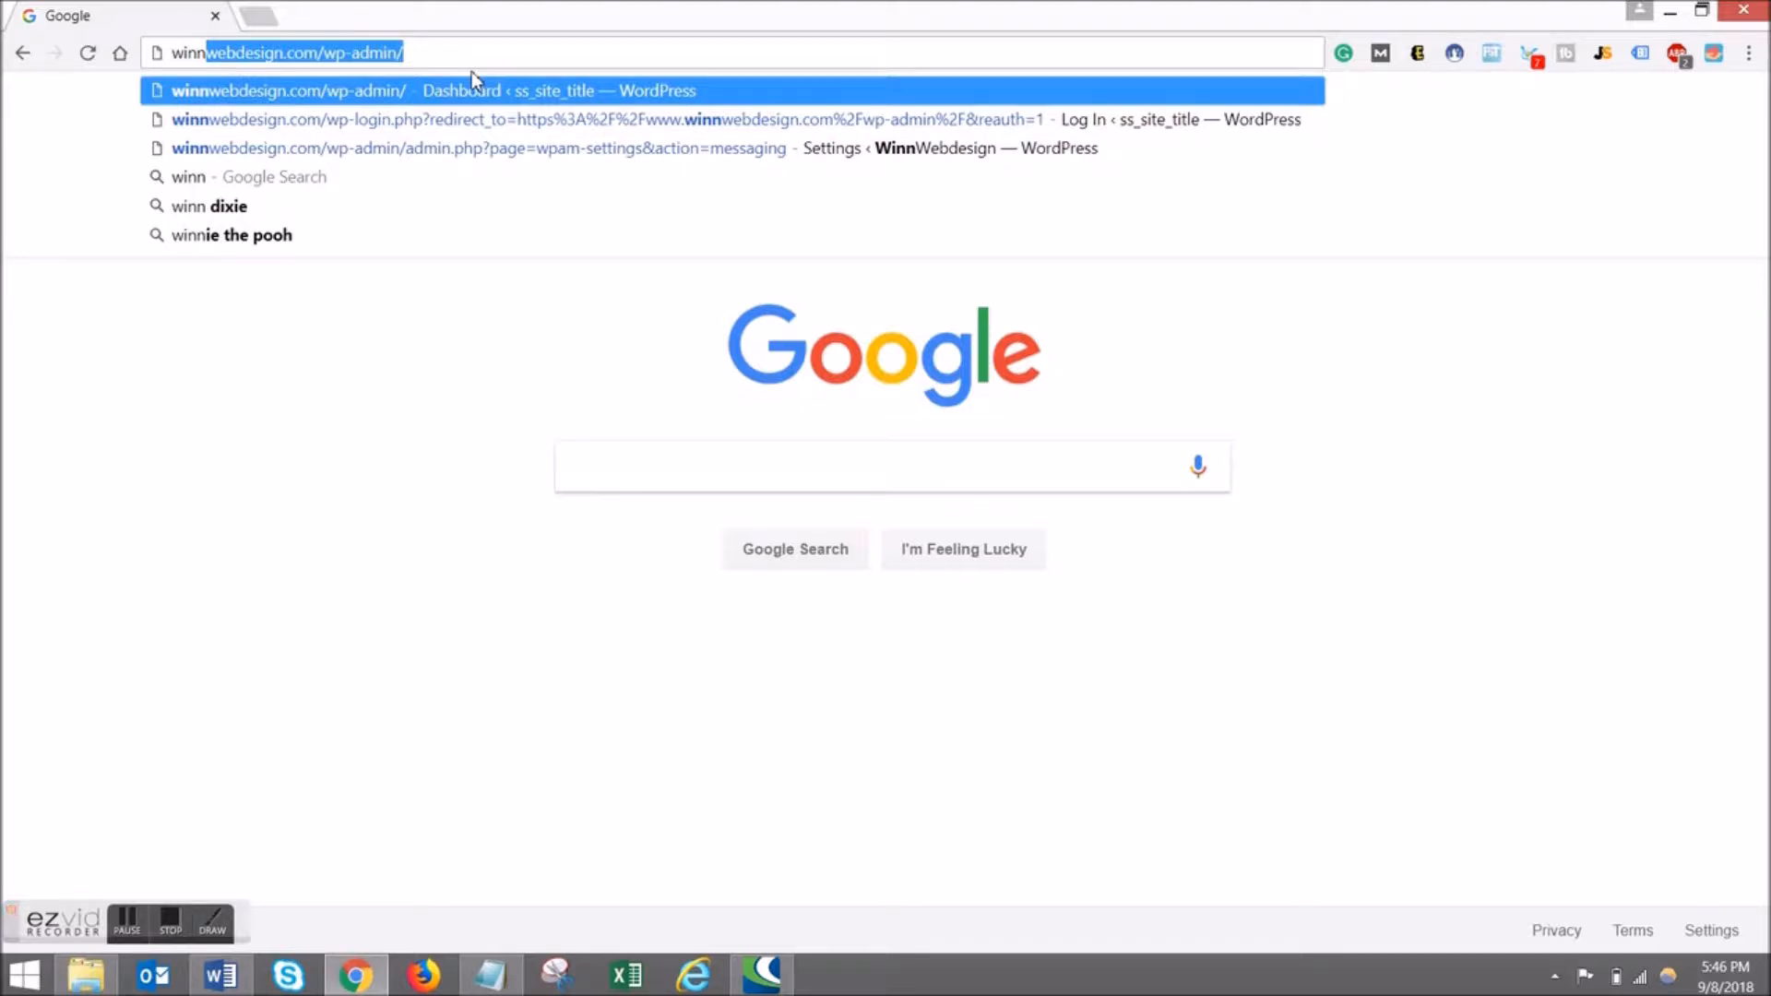
{"action": "key", "text": "Return"}
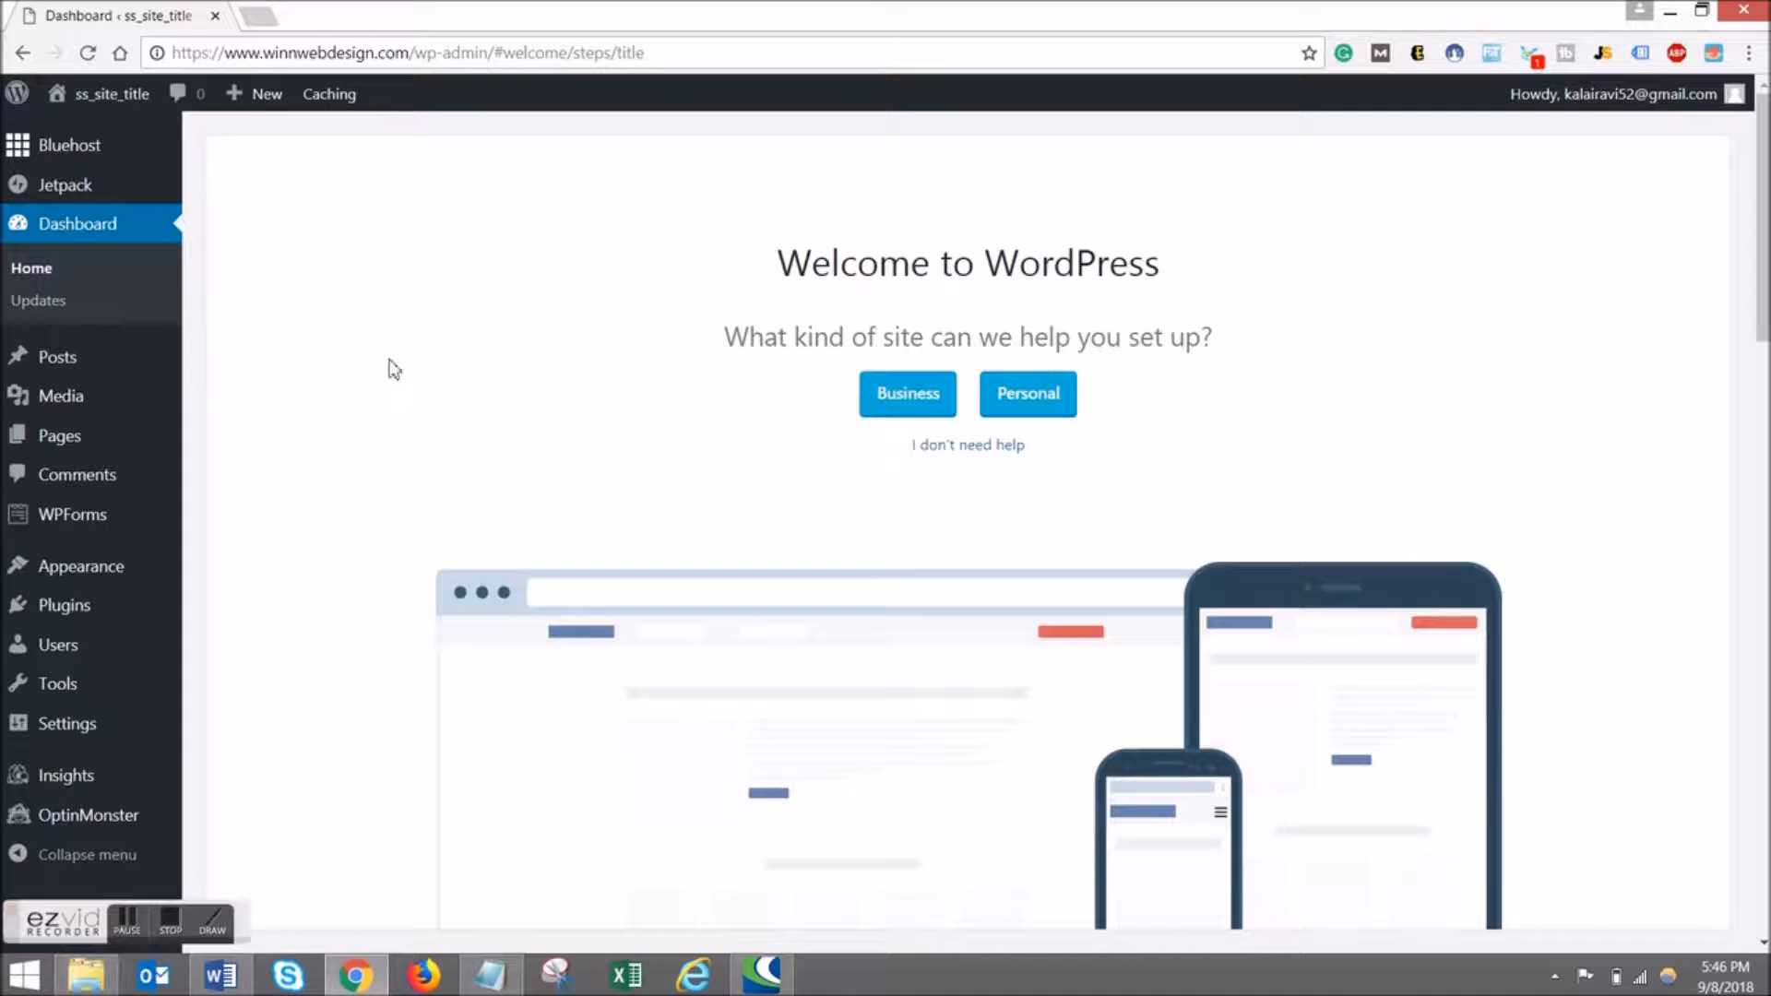
Open the administrator's profile from the list of all users and review its name, contact, biography and password fields.
{"action": "mouse_move", "coordinate": [81, 652]}
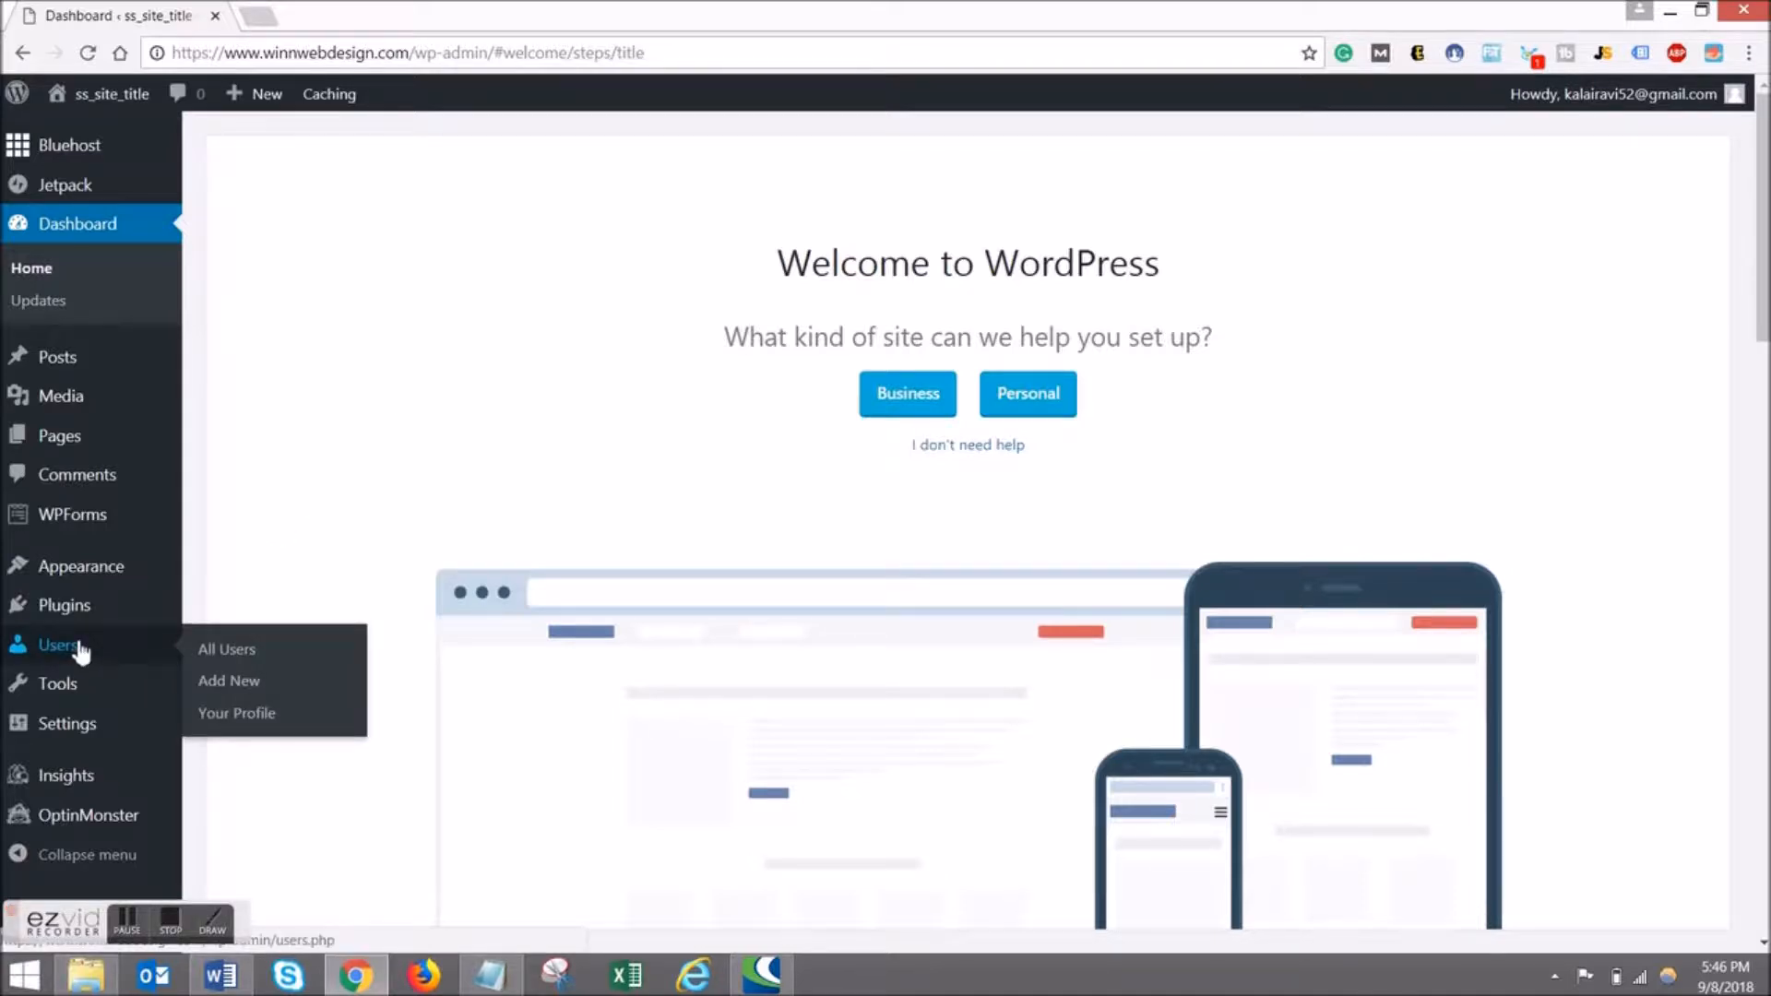
{"action": "left_click", "coordinate": [242, 651]}
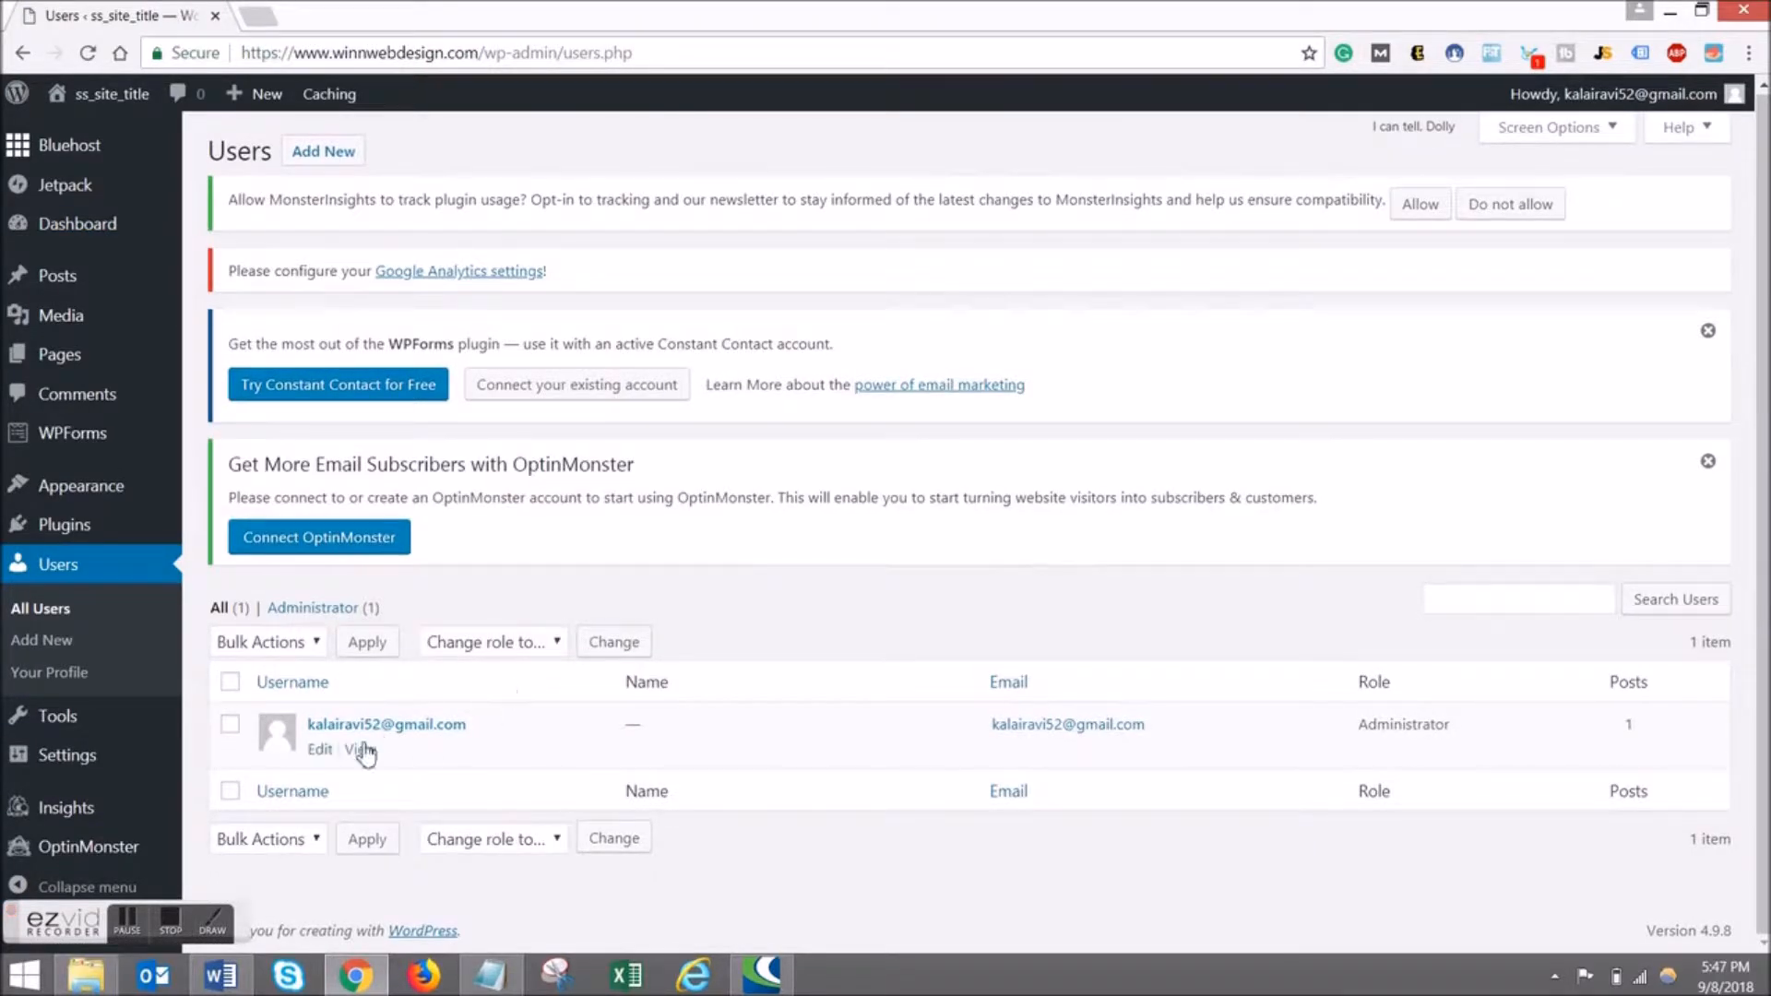
{"action": "left_click", "coordinate": [322, 749]}
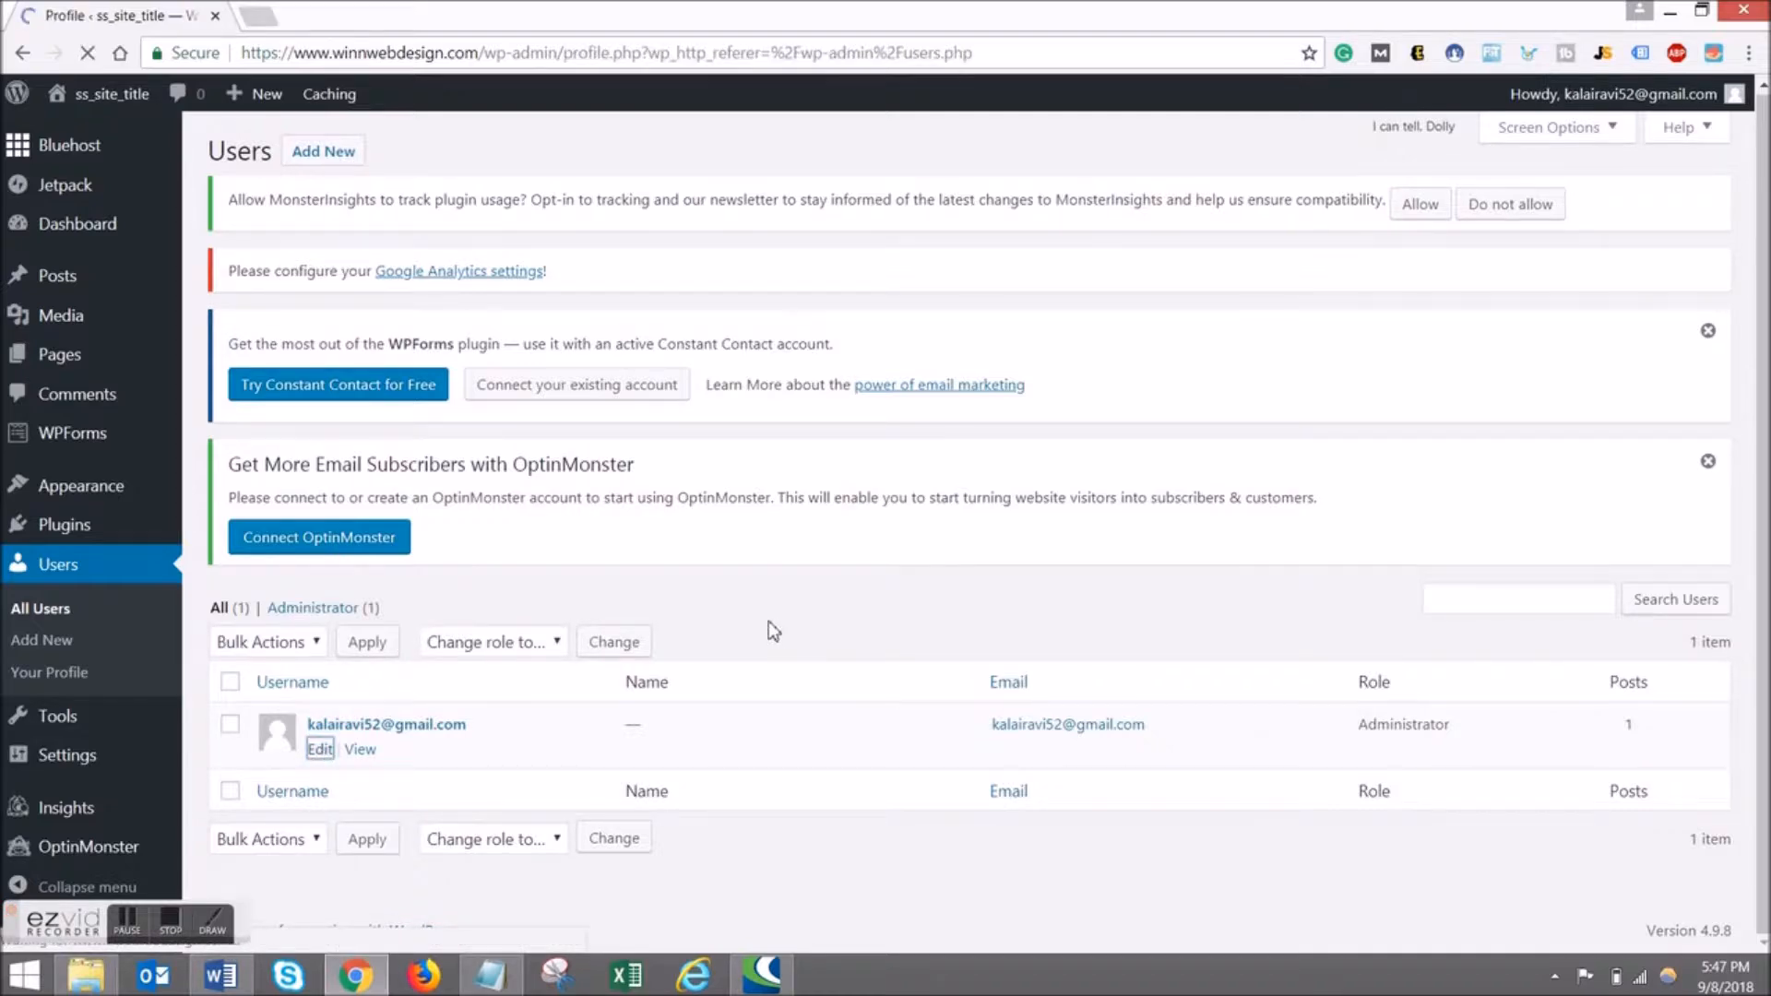
{"action": "scroll", "coordinate": [912, 570], "scroll_direction": "down", "scroll_amount": 5}
{"action": "scroll", "coordinate": [914, 557], "scroll_direction": "down", "scroll_amount": 6}
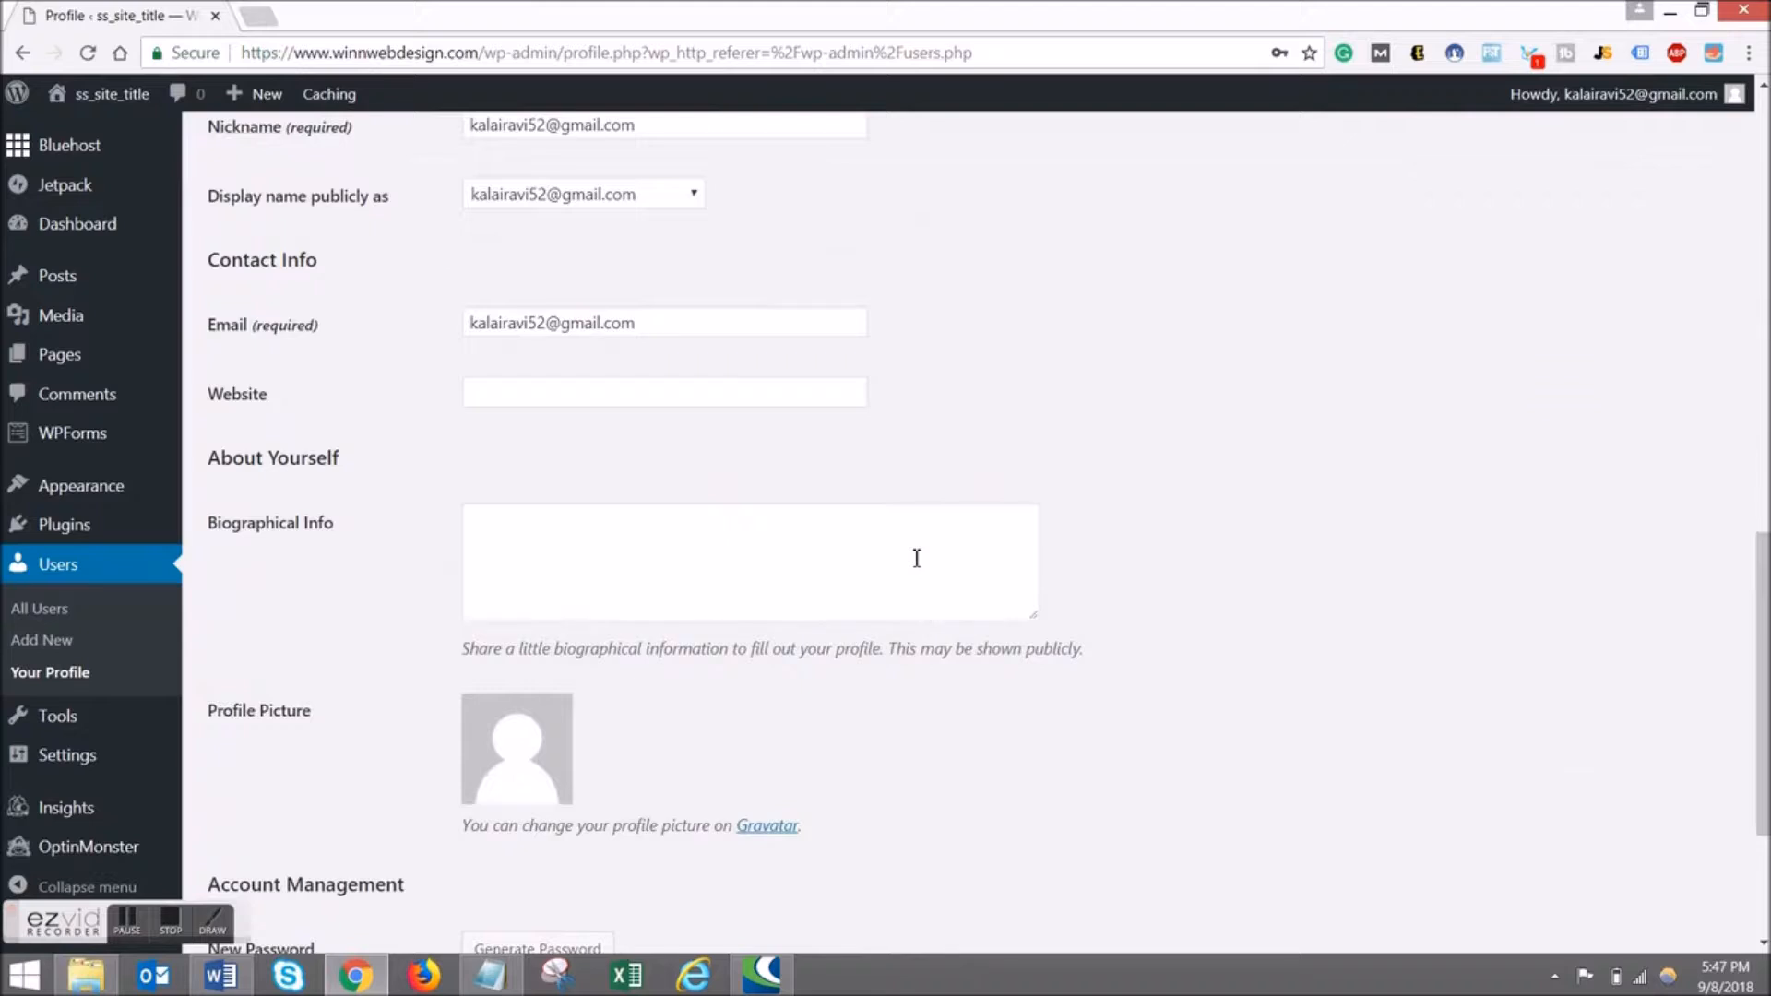
{"action": "scroll", "coordinate": [913, 557], "scroll_direction": "up", "scroll_amount": 4}
{"action": "scroll", "coordinate": [751, 704], "scroll_direction": "down", "scroll_amount": 7}
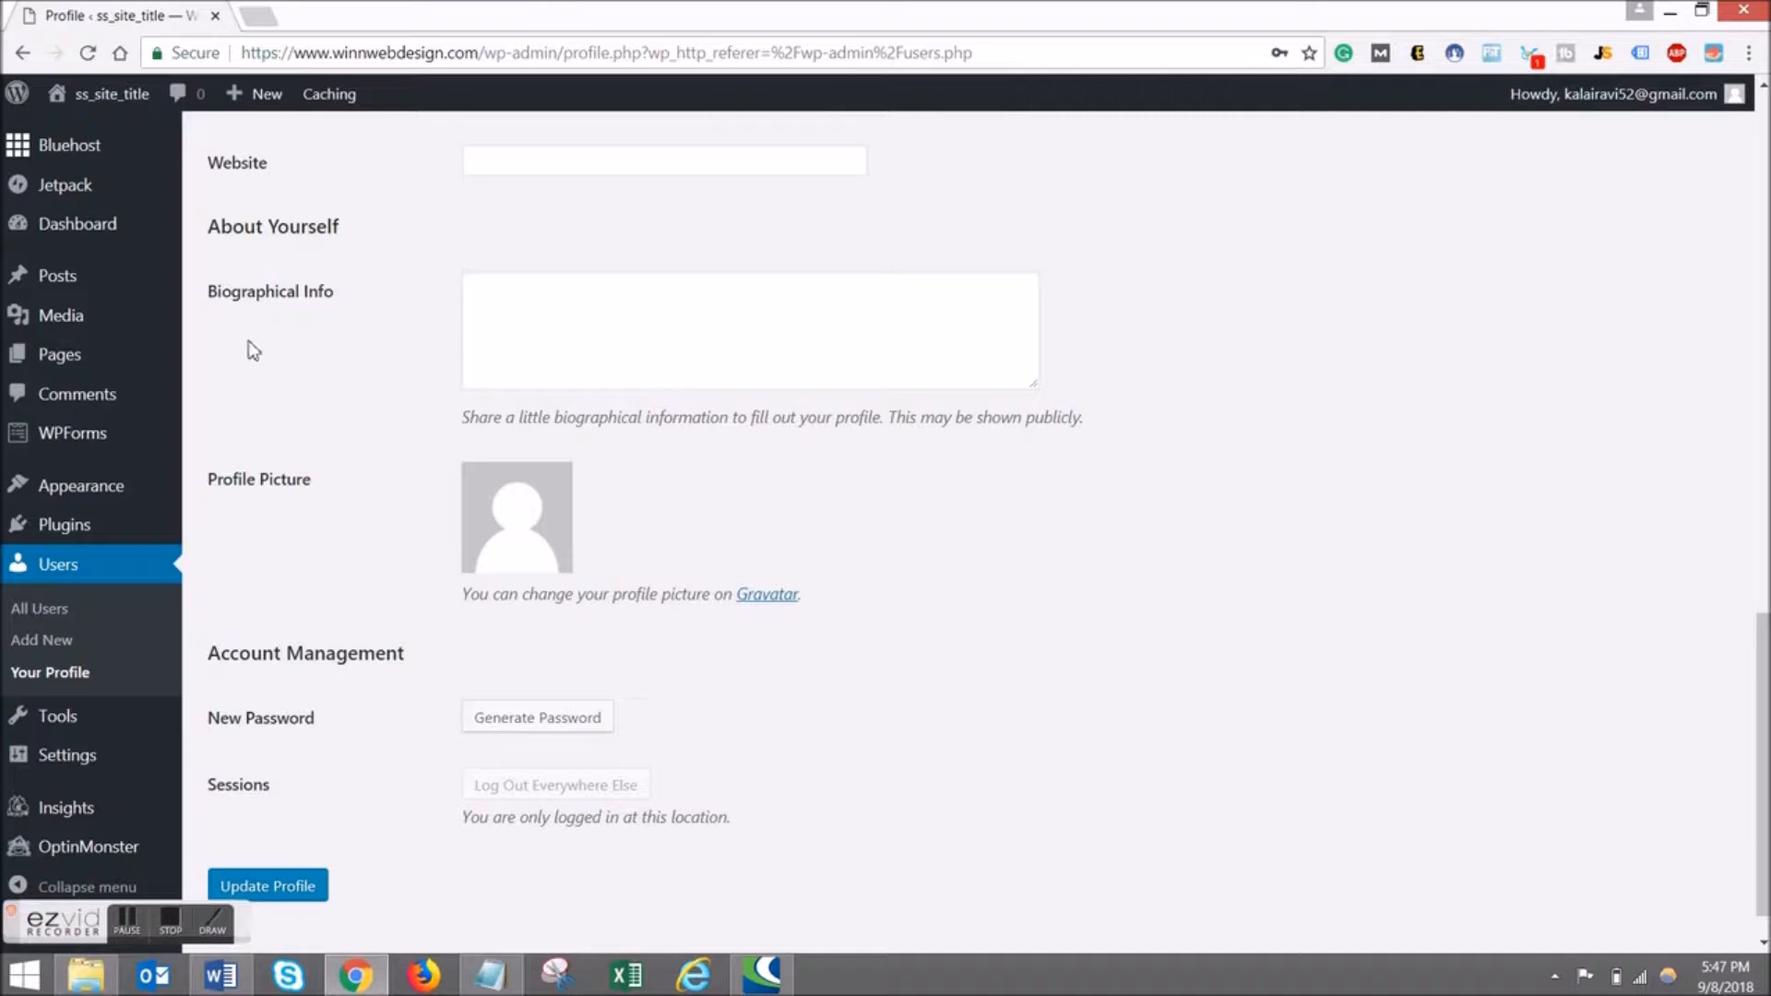
{"action": "mouse_move", "coordinate": [168, 317]}
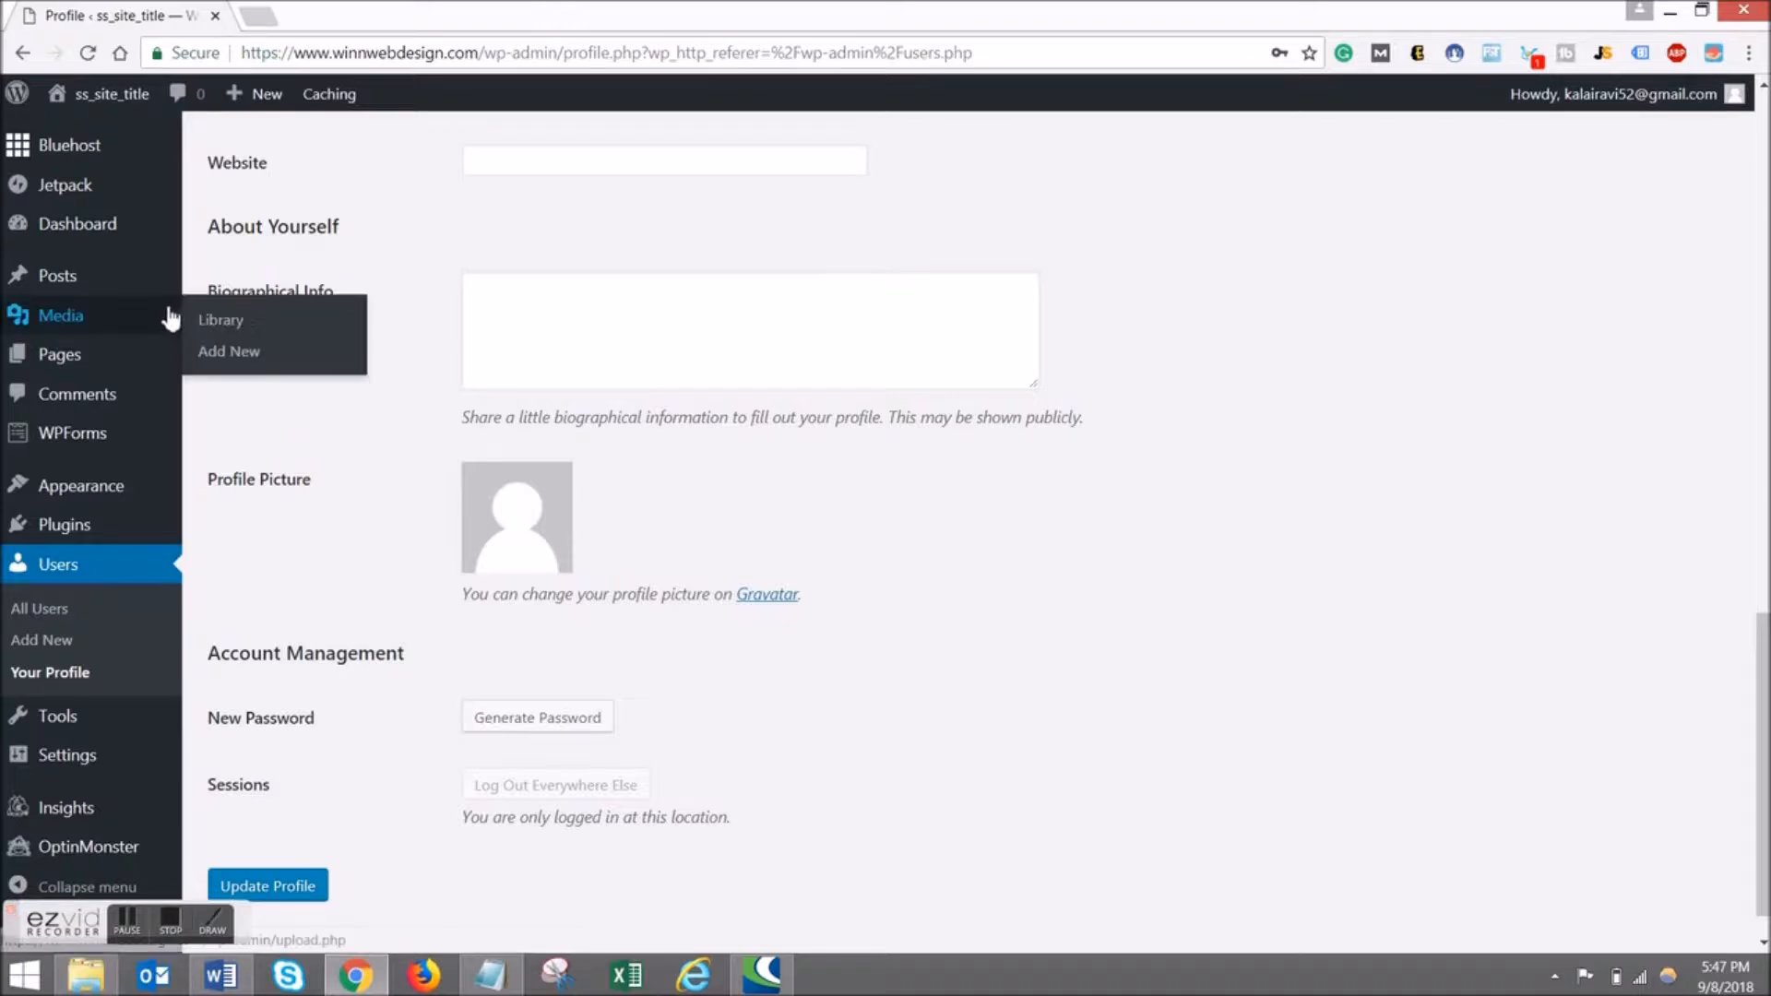
{"action": "mouse_move", "coordinate": [124, 533]}
{"action": "scroll", "coordinate": [206, 175], "scroll_direction": "up", "scroll_amount": 6}
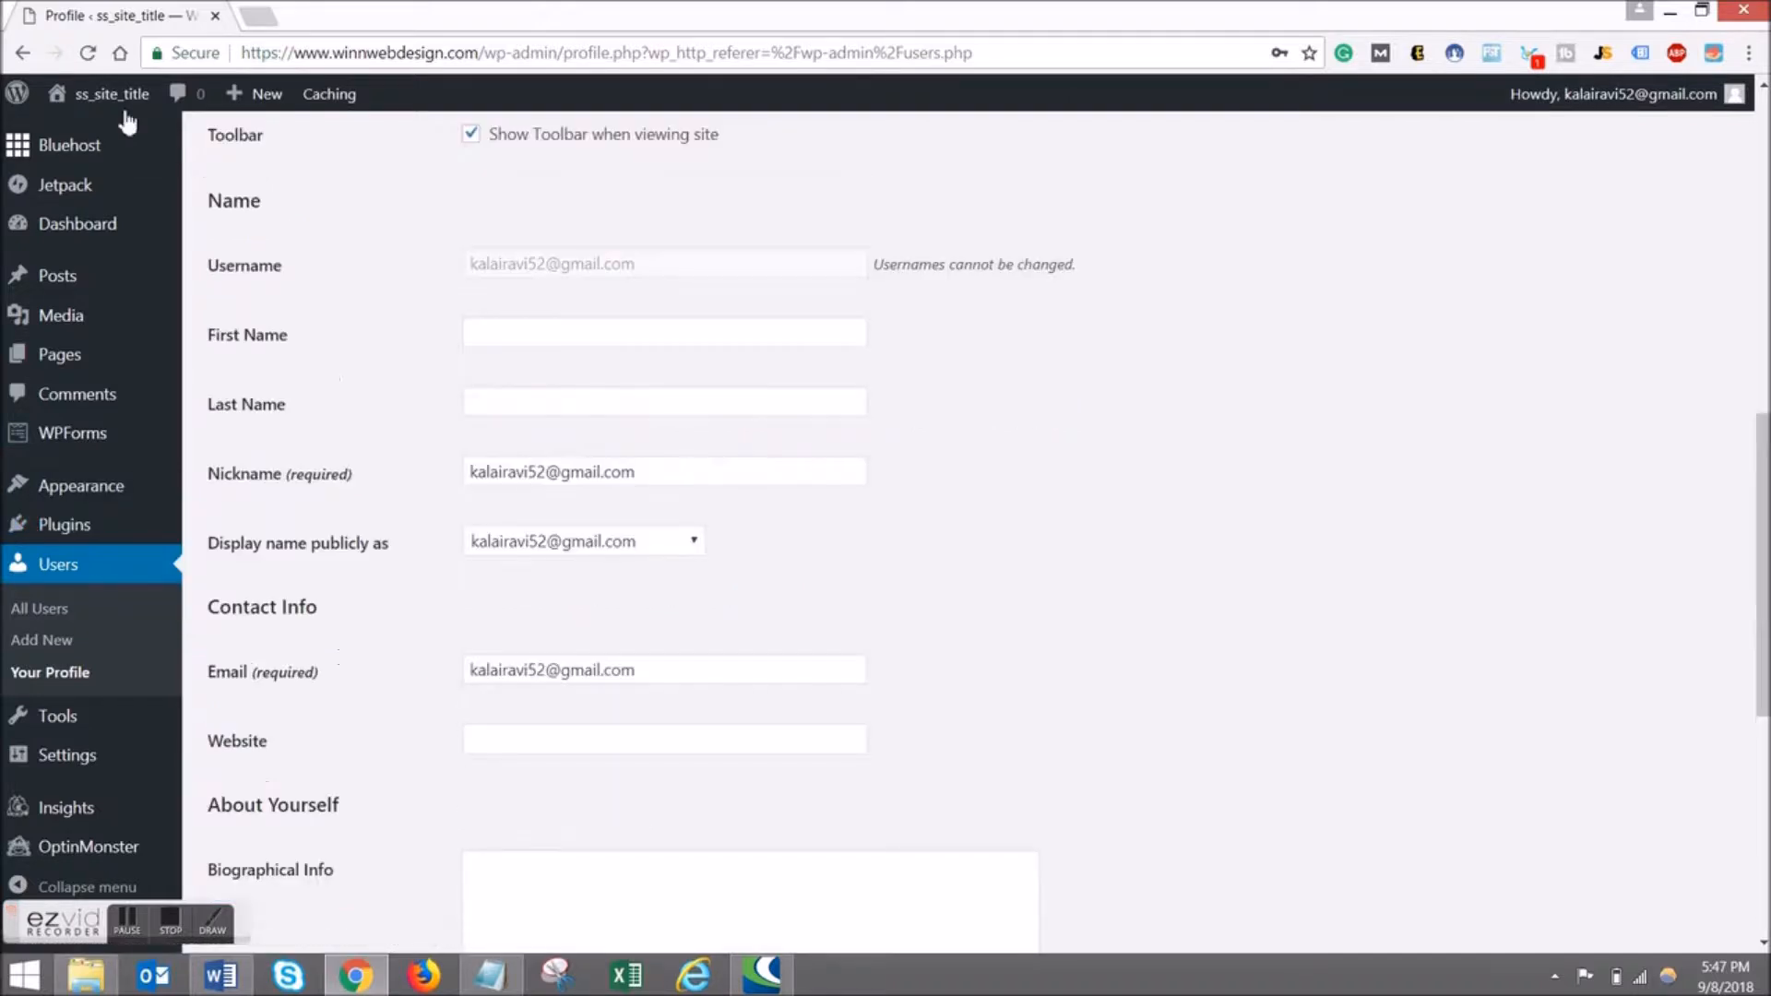
Open the live site in a new browser tab and examine its home page from header to footer.
{"action": "right_click", "coordinate": [105, 139]}
{"action": "left_click", "coordinate": [157, 144]}
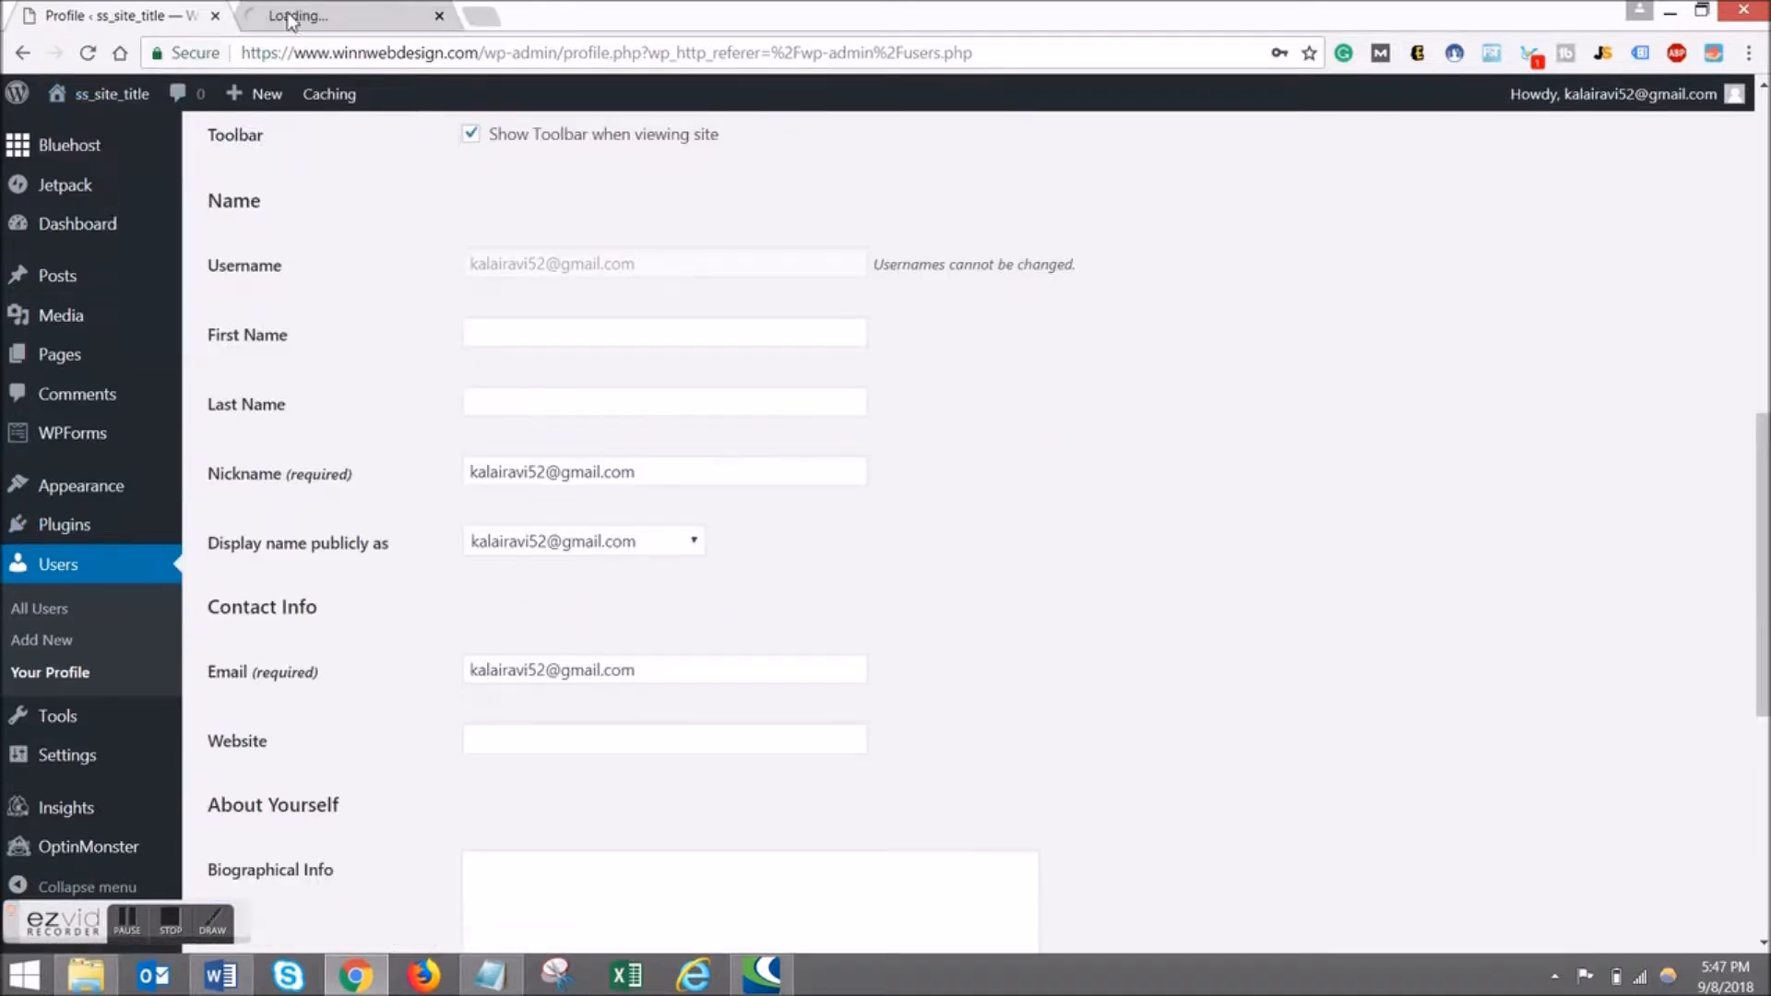
{"action": "left_click", "coordinate": [291, 16]}
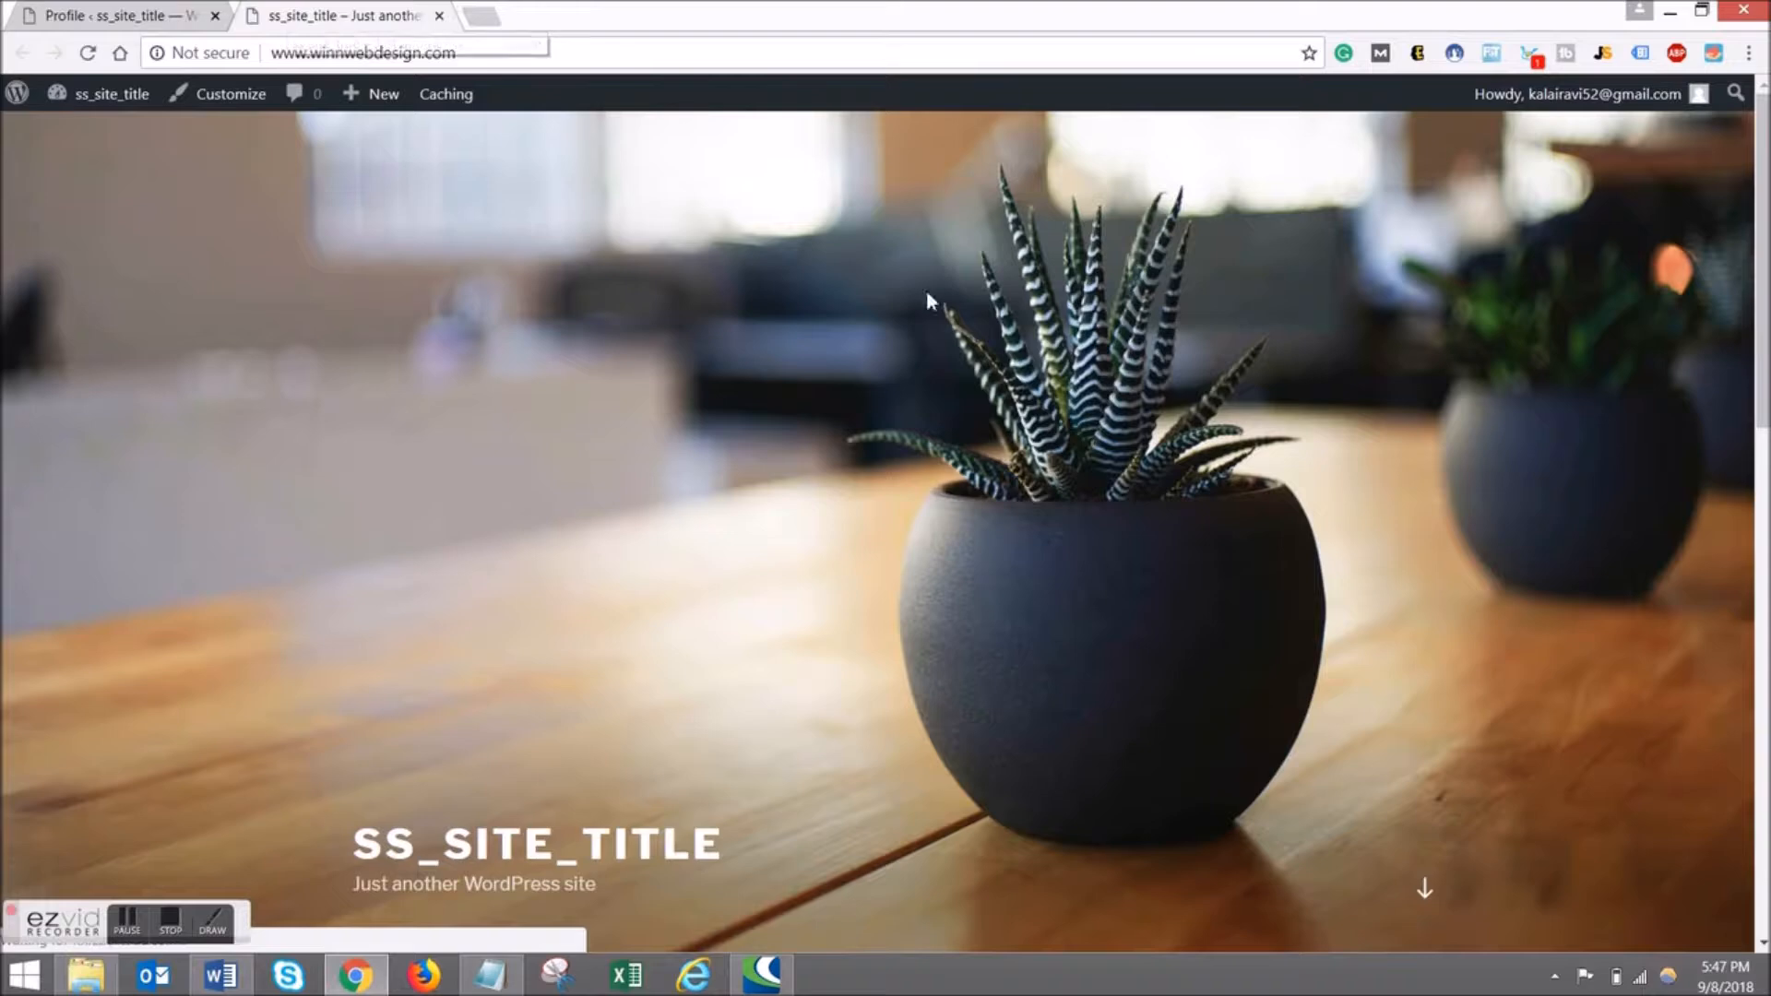
{"action": "scroll", "coordinate": [999, 403], "scroll_direction": "down", "scroll_amount": 10}
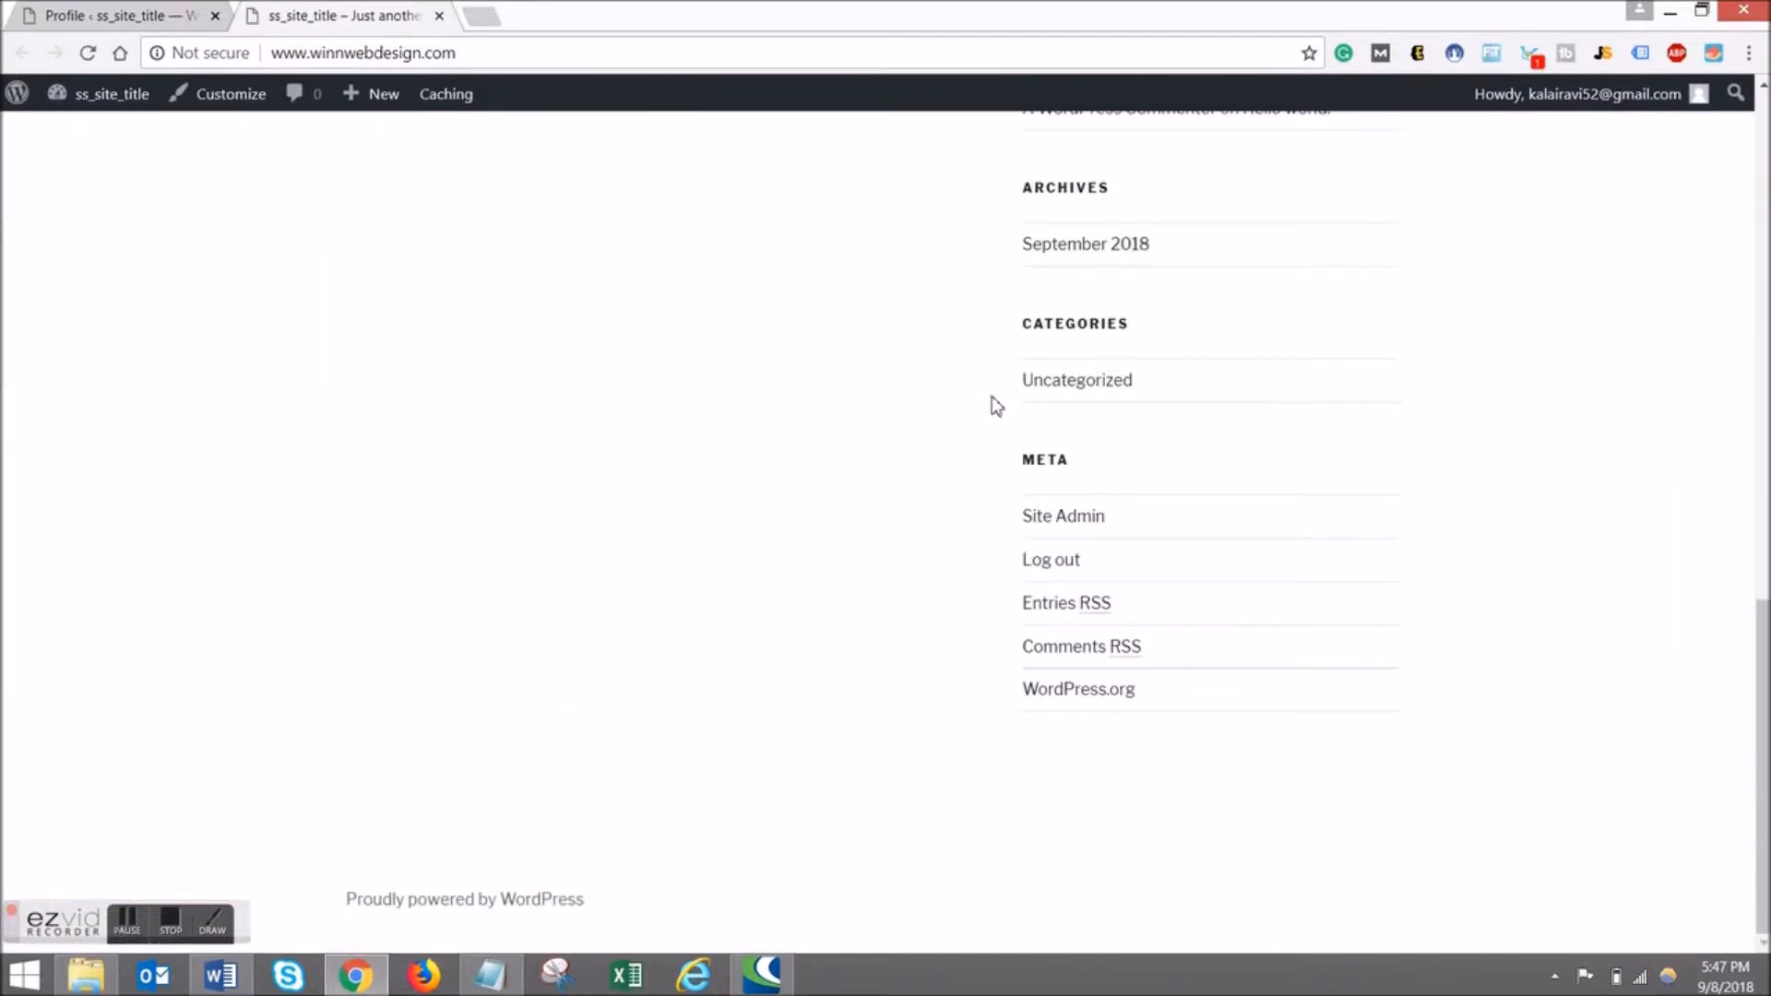
{"action": "scroll", "coordinate": [995, 406], "scroll_direction": "up", "scroll_amount": 7}
{"action": "scroll", "coordinate": [983, 408], "scroll_direction": "up", "scroll_amount": 5}
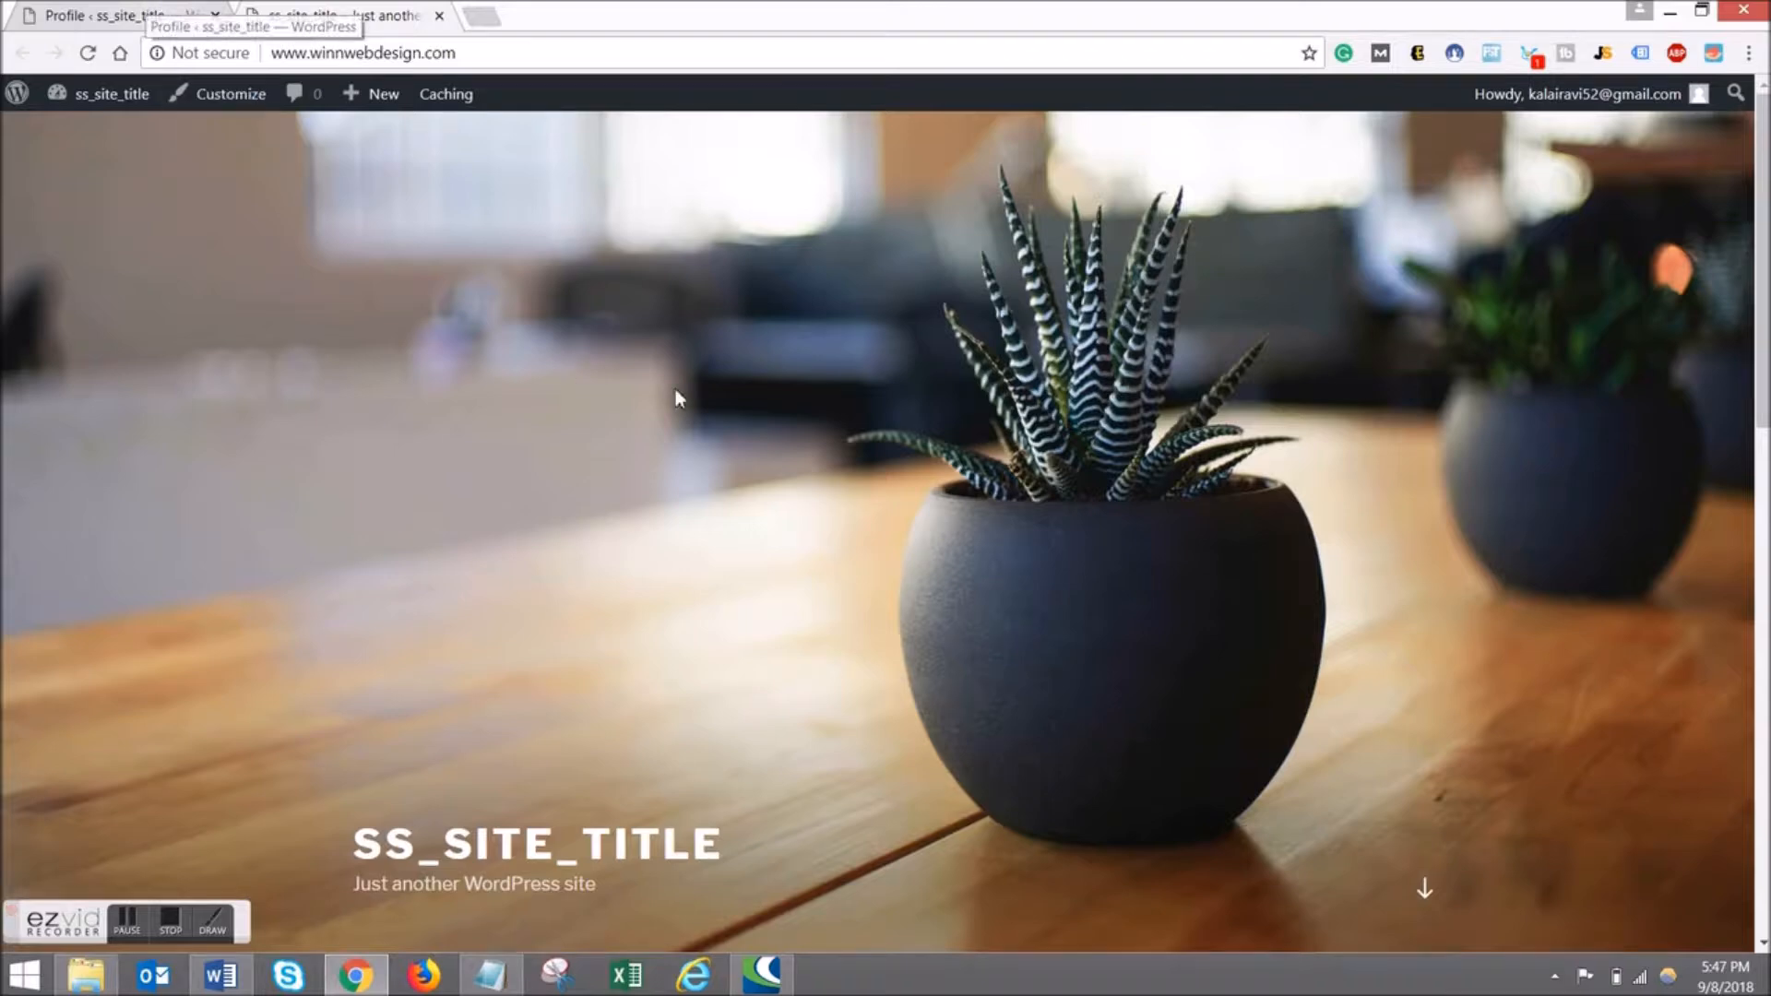
{"action": "scroll", "coordinate": [680, 394], "scroll_direction": "down", "scroll_amount": 15}
{"action": "mouse_move", "coordinate": [390, 95]}
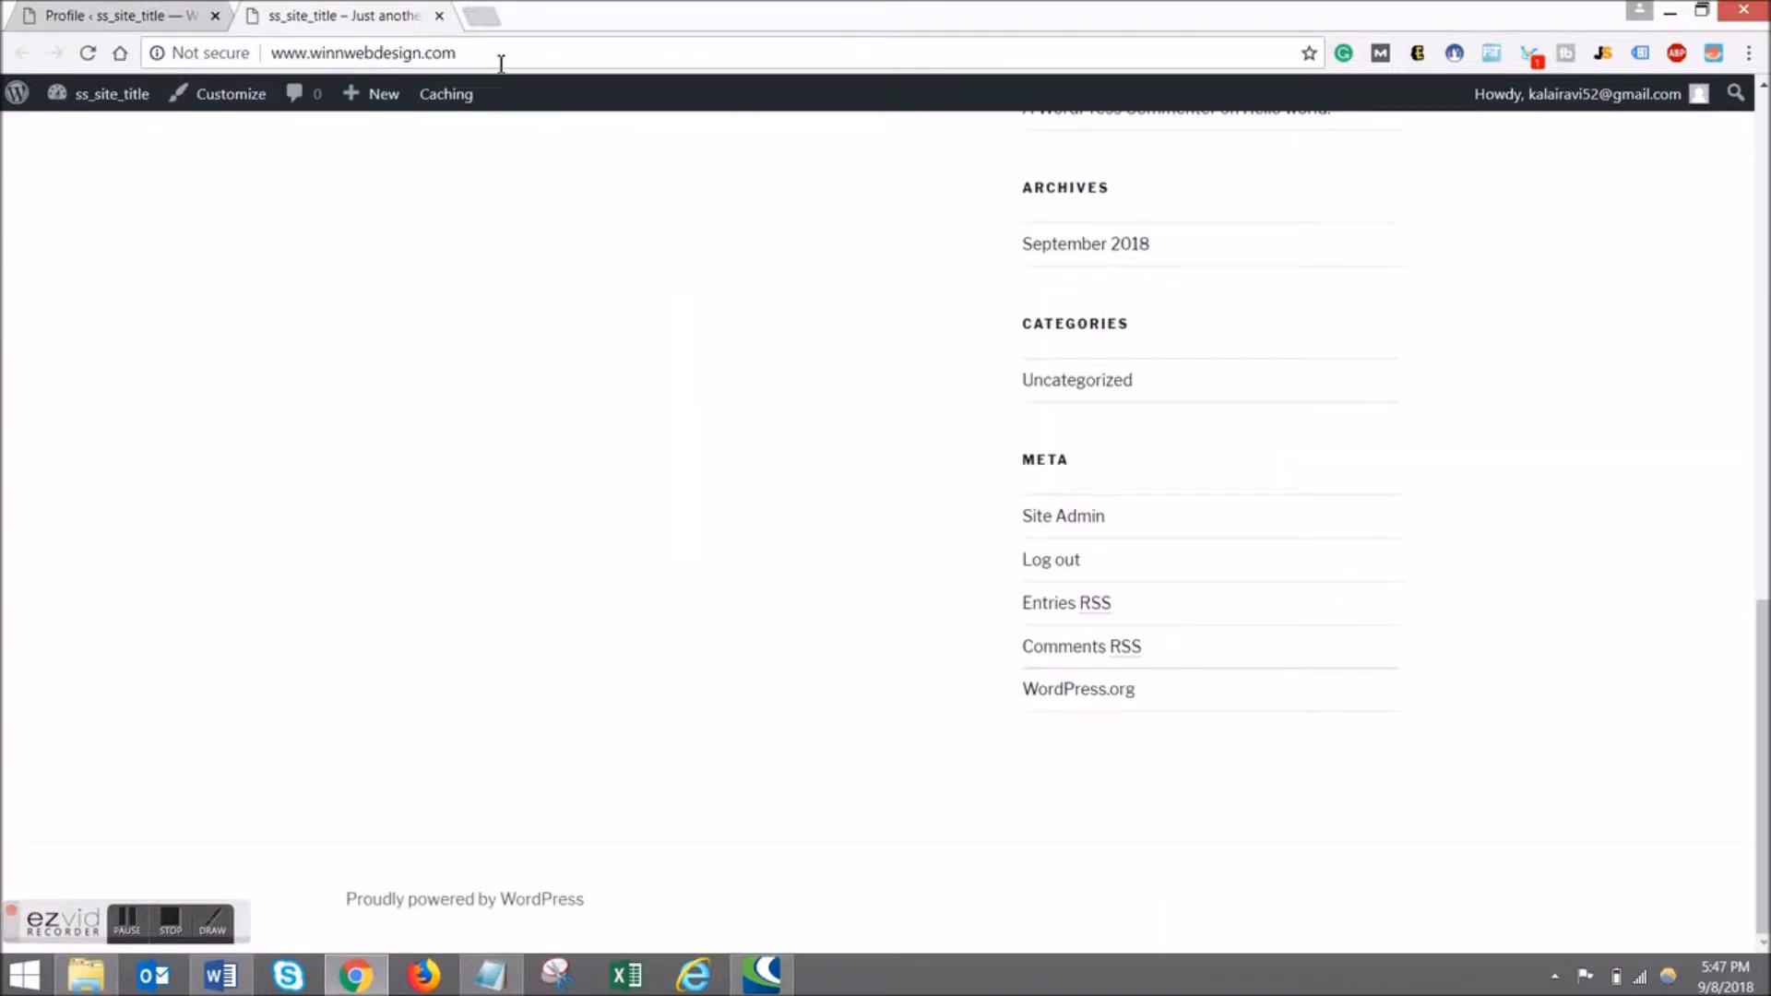
{"action": "scroll", "coordinate": [616, 195], "scroll_direction": "up", "scroll_amount": 15}
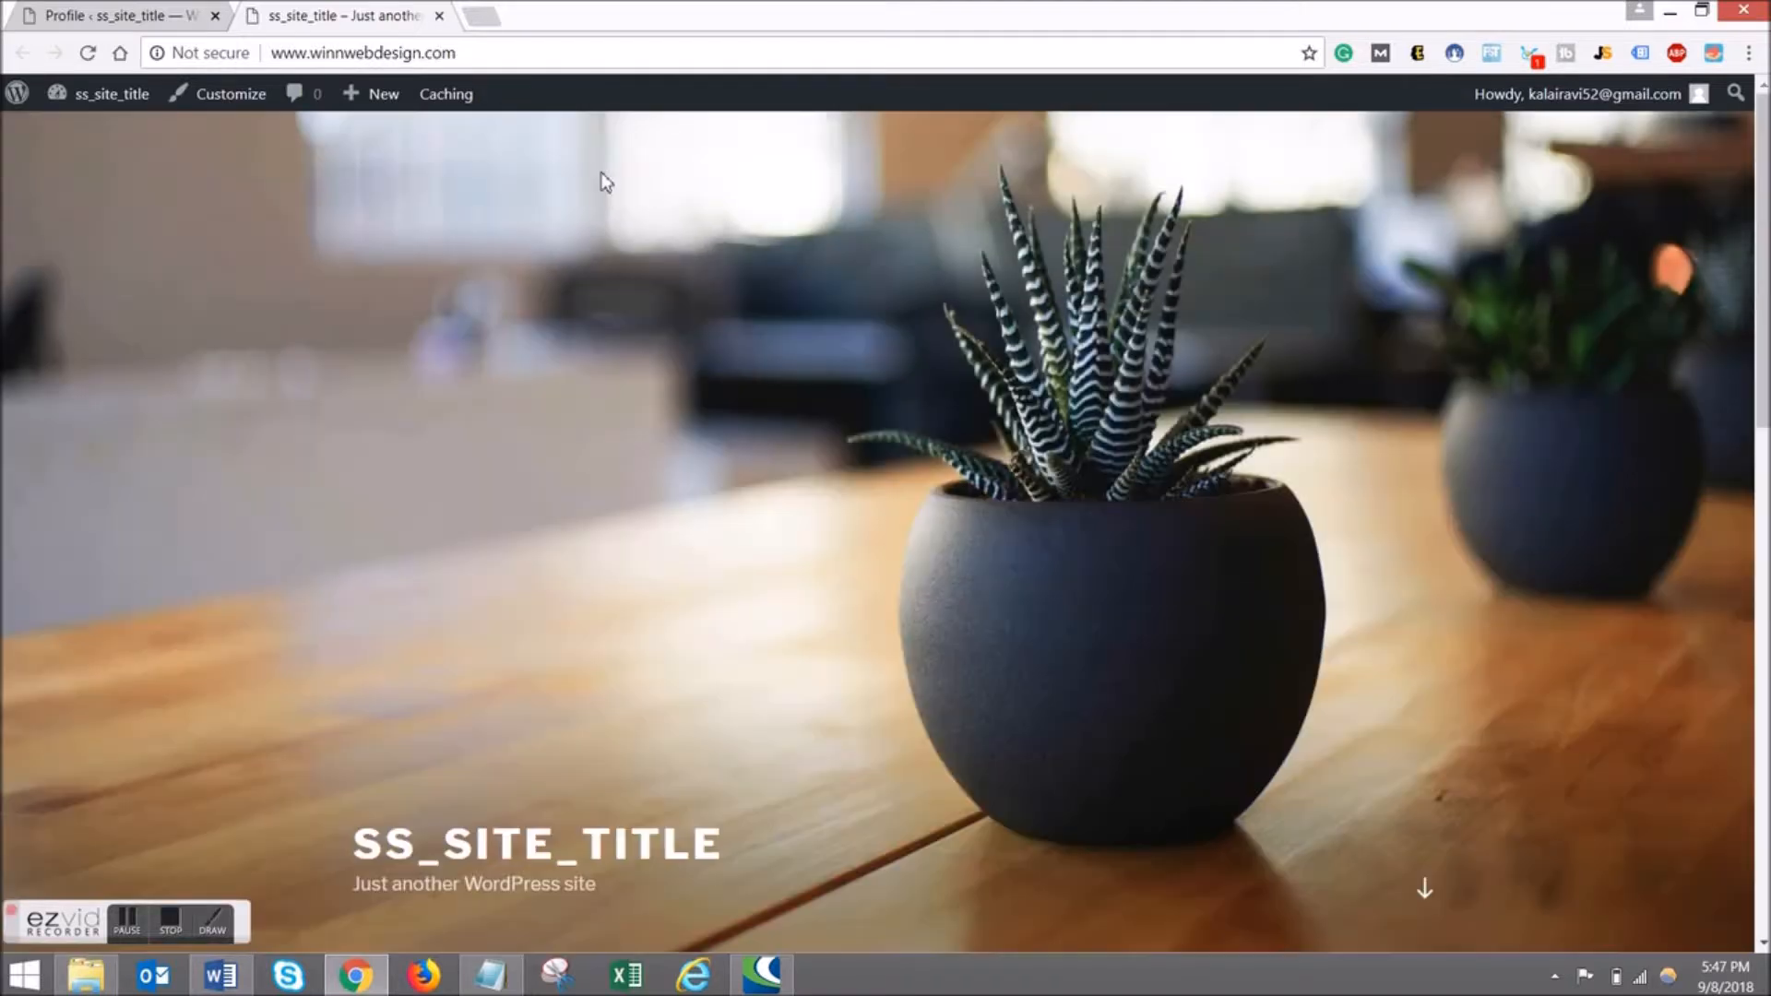
Return to the WordPress admin tab and search the new plugins for "all in one wp migration".
{"action": "left_click", "coordinate": [147, 11]}
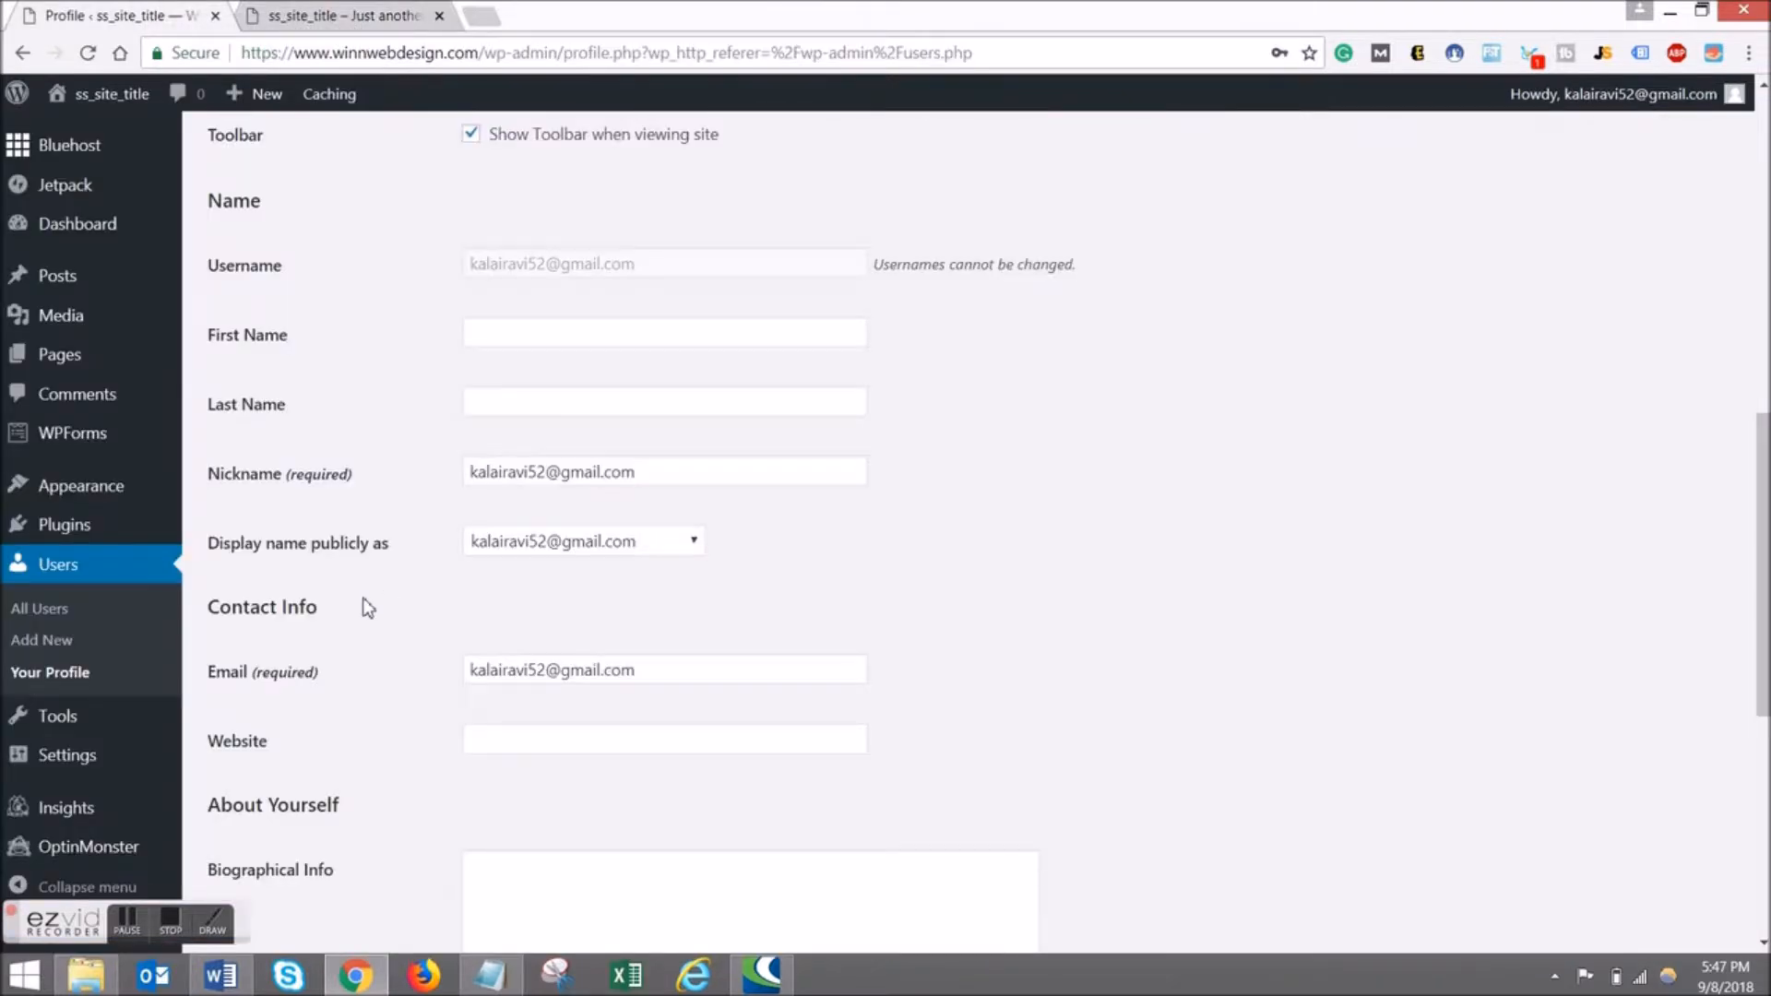
{"action": "mouse_move", "coordinate": [143, 503]}
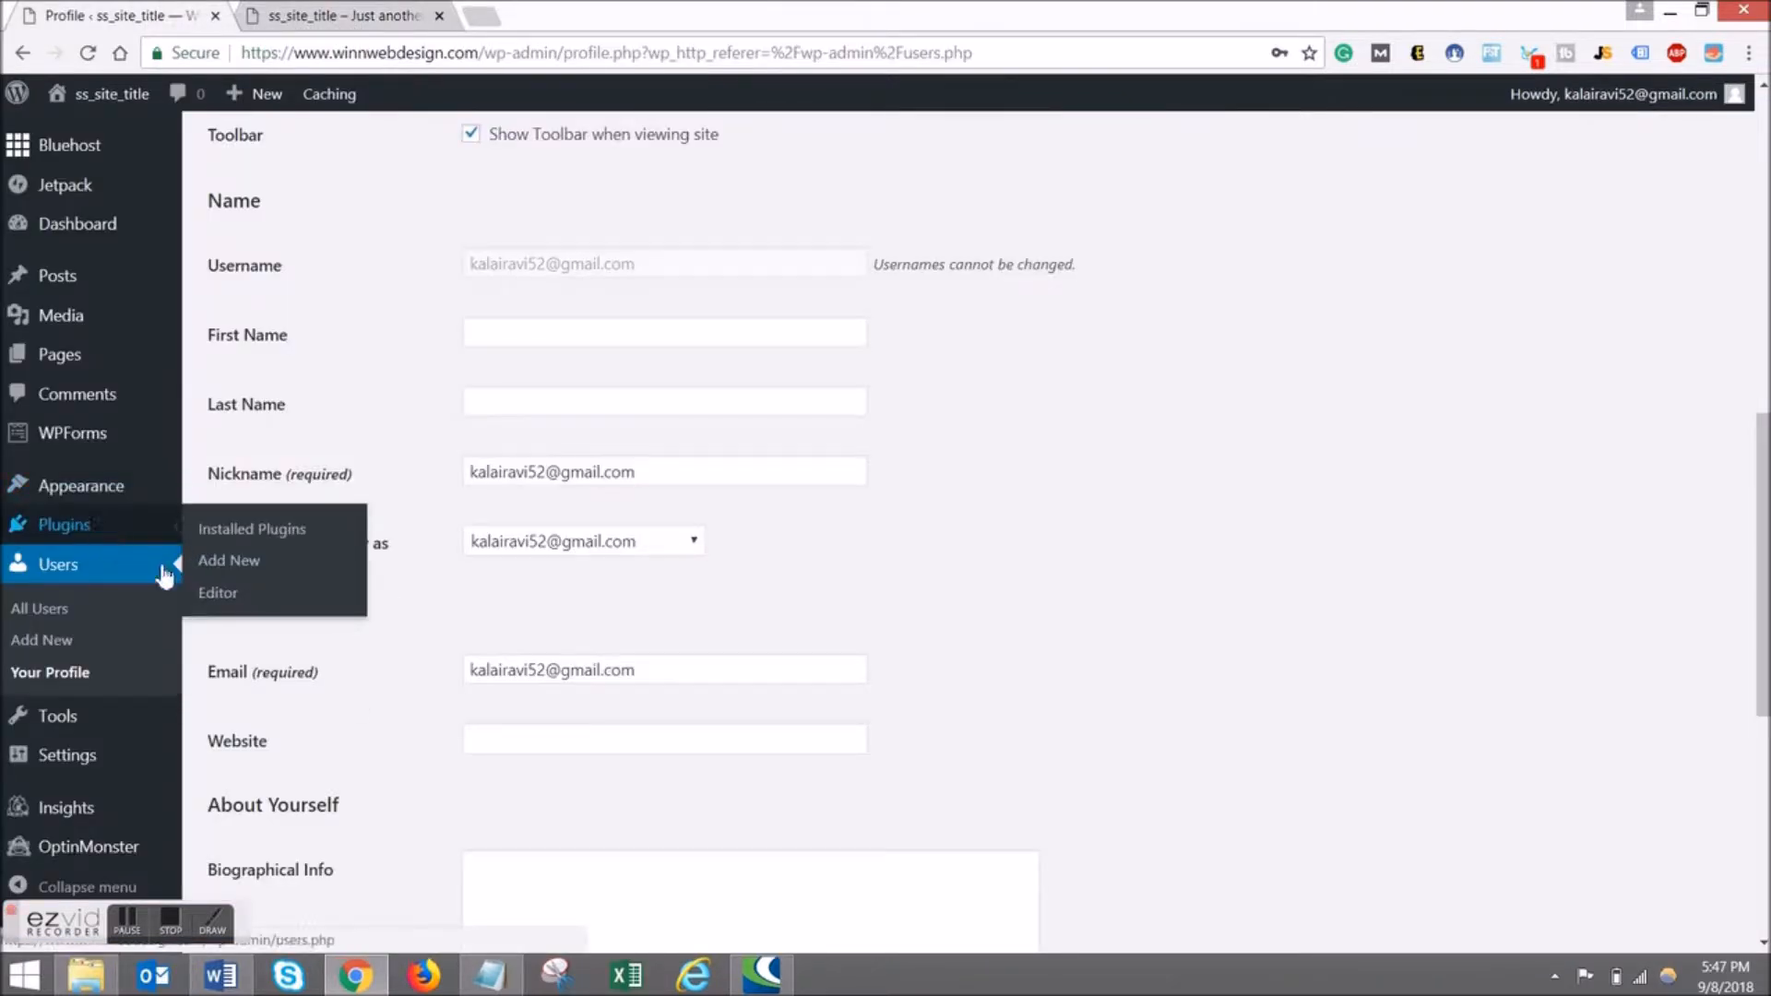
{"action": "mouse_move", "coordinate": [146, 543]}
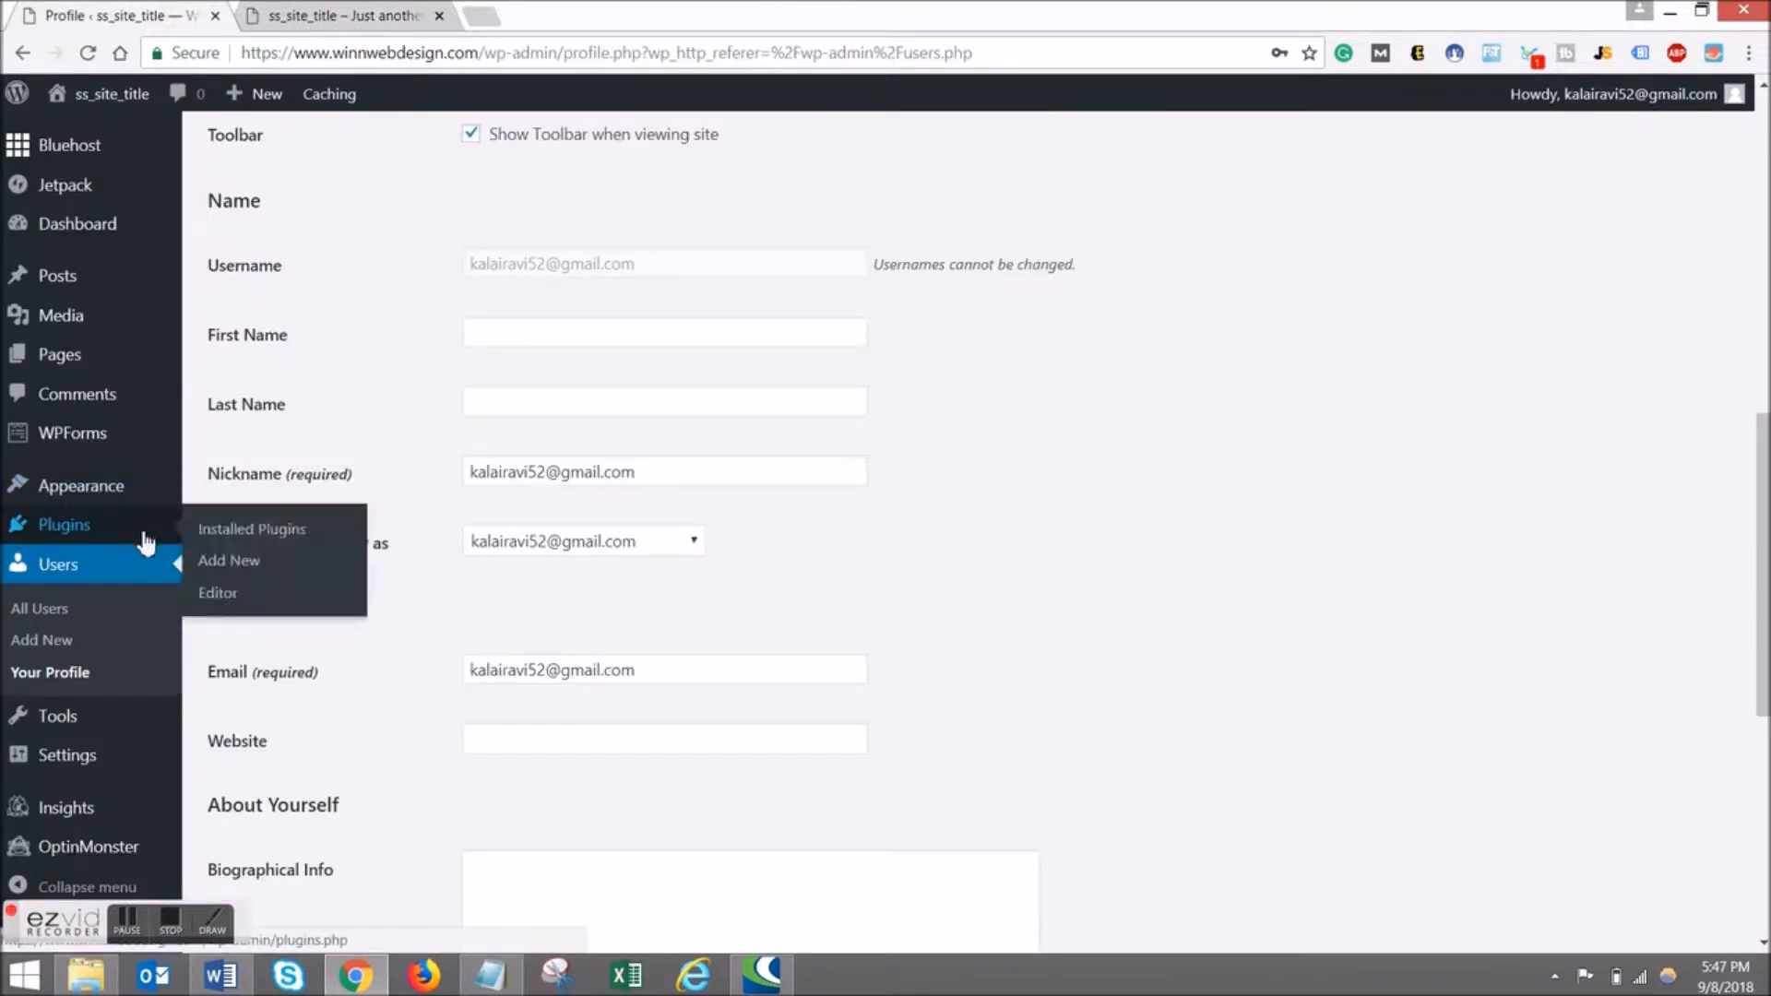
{"action": "left_click", "coordinate": [255, 564]}
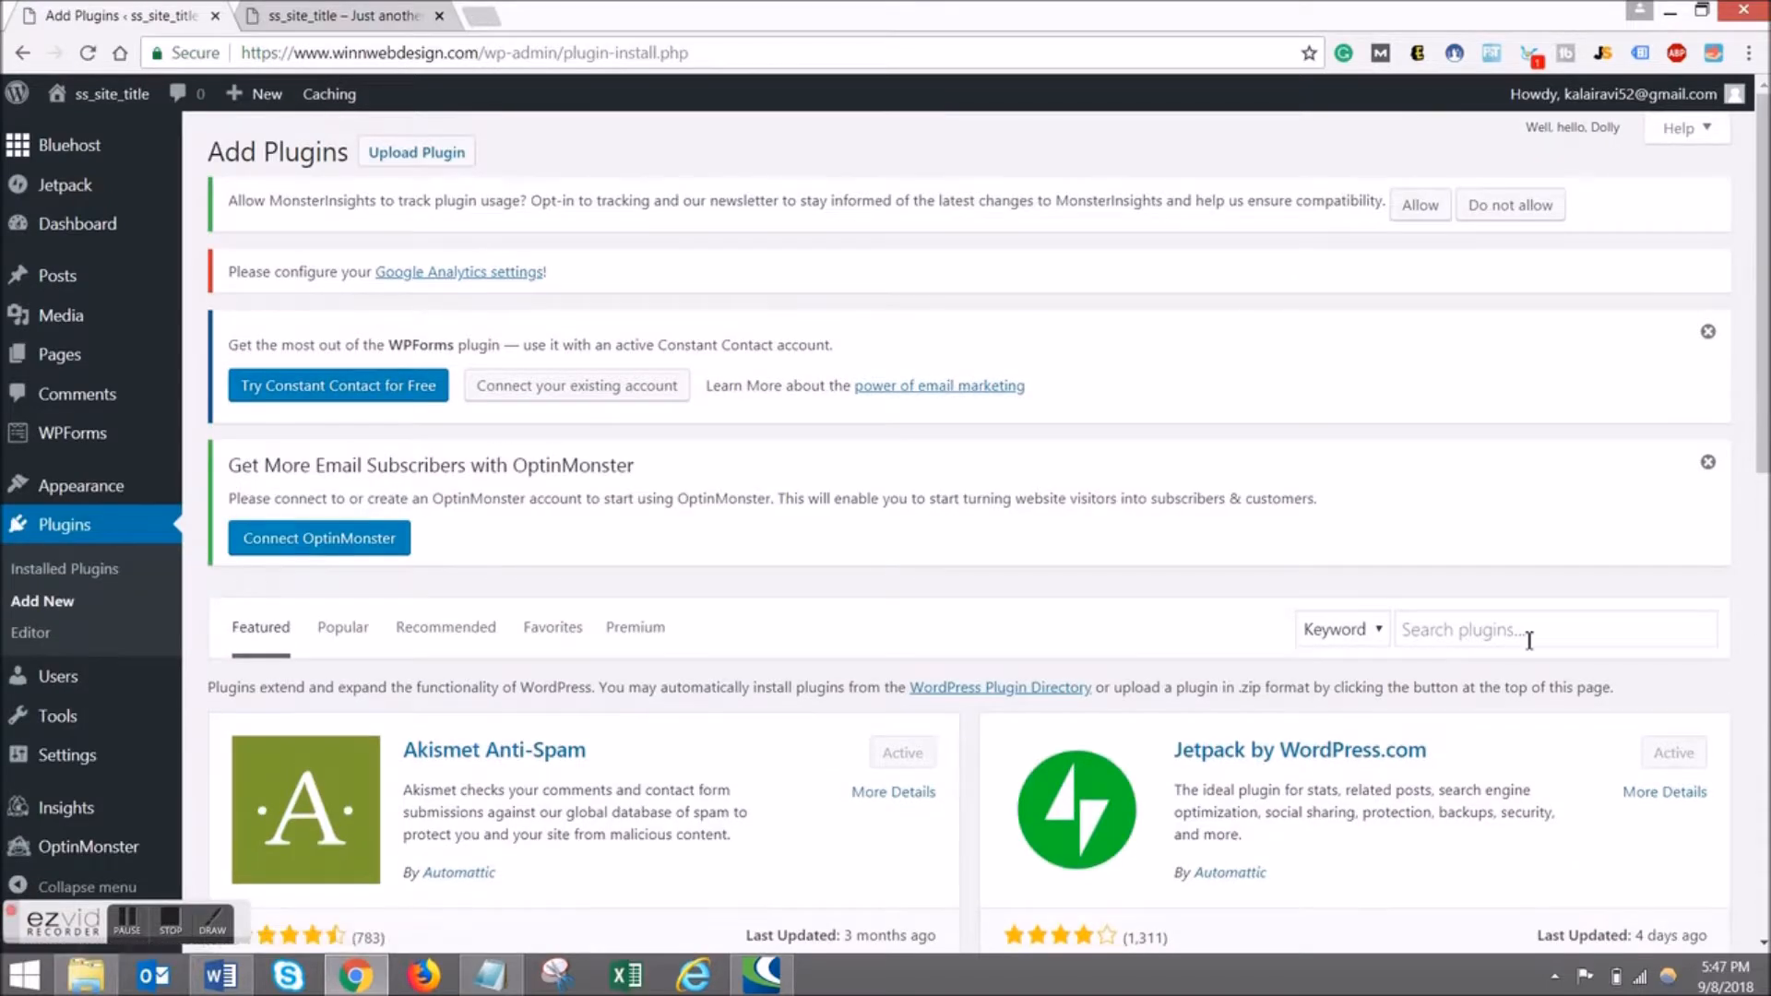
{"action": "left_click", "coordinate": [1522, 638]}
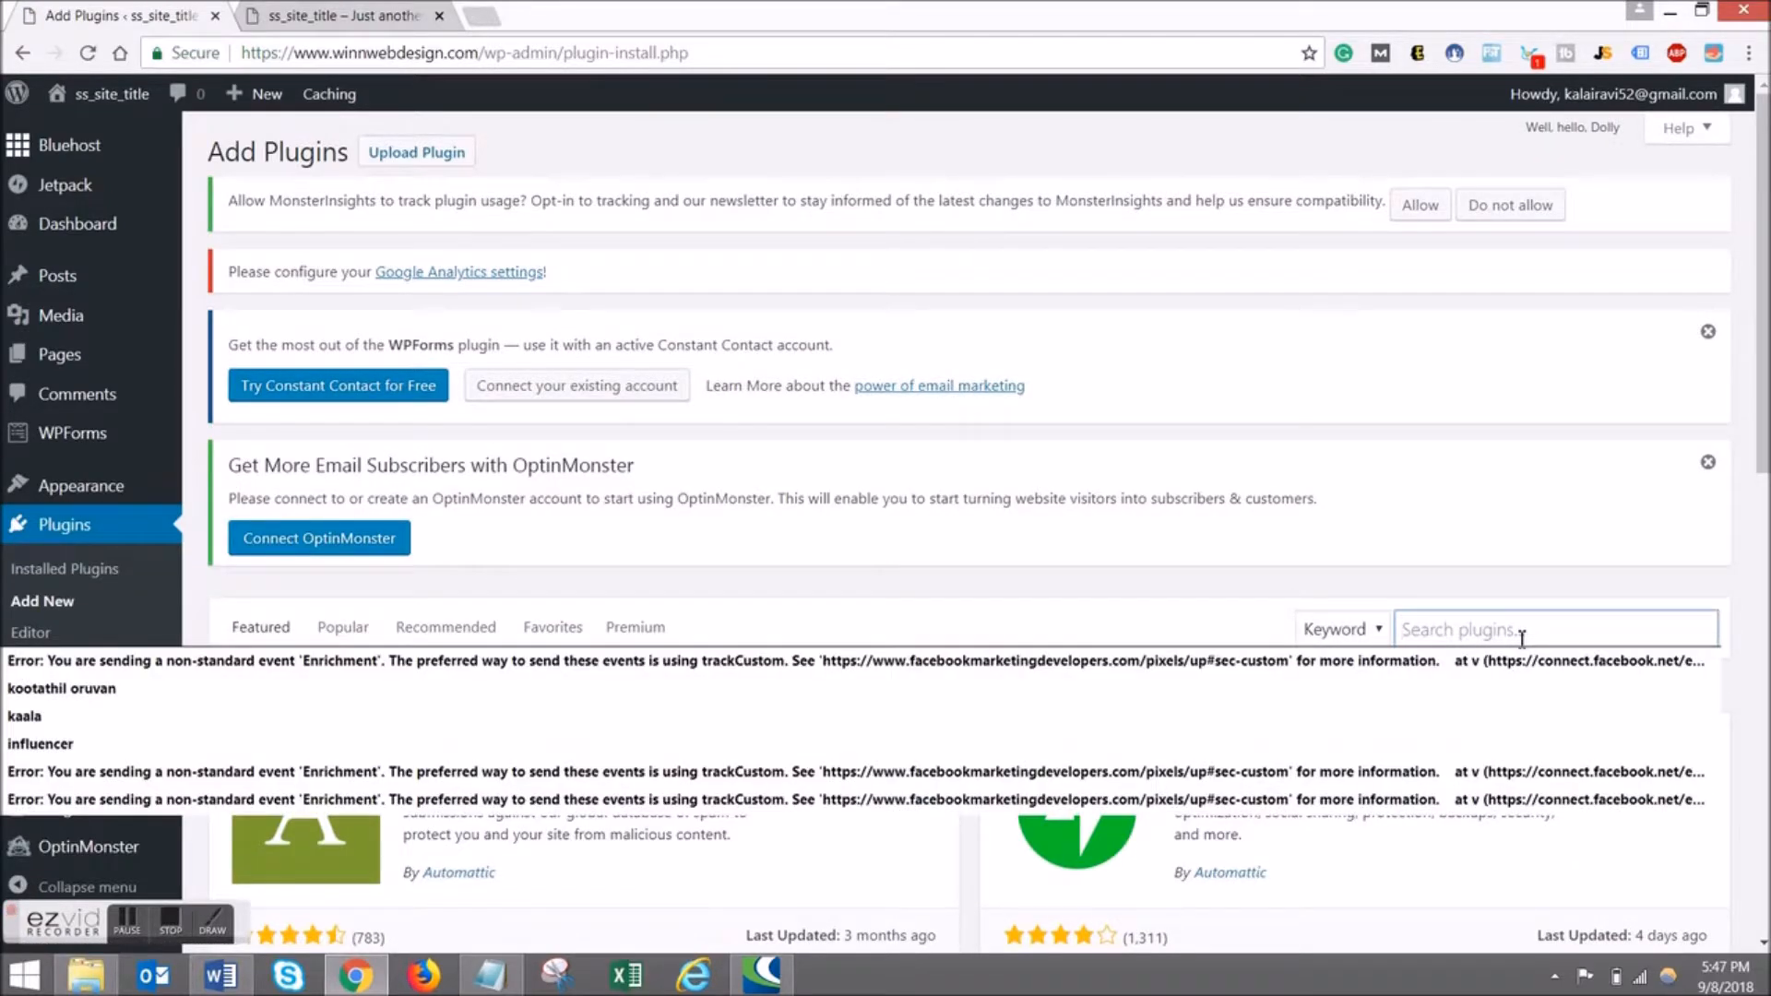
{"action": "type", "text": "all in one wp migration"}
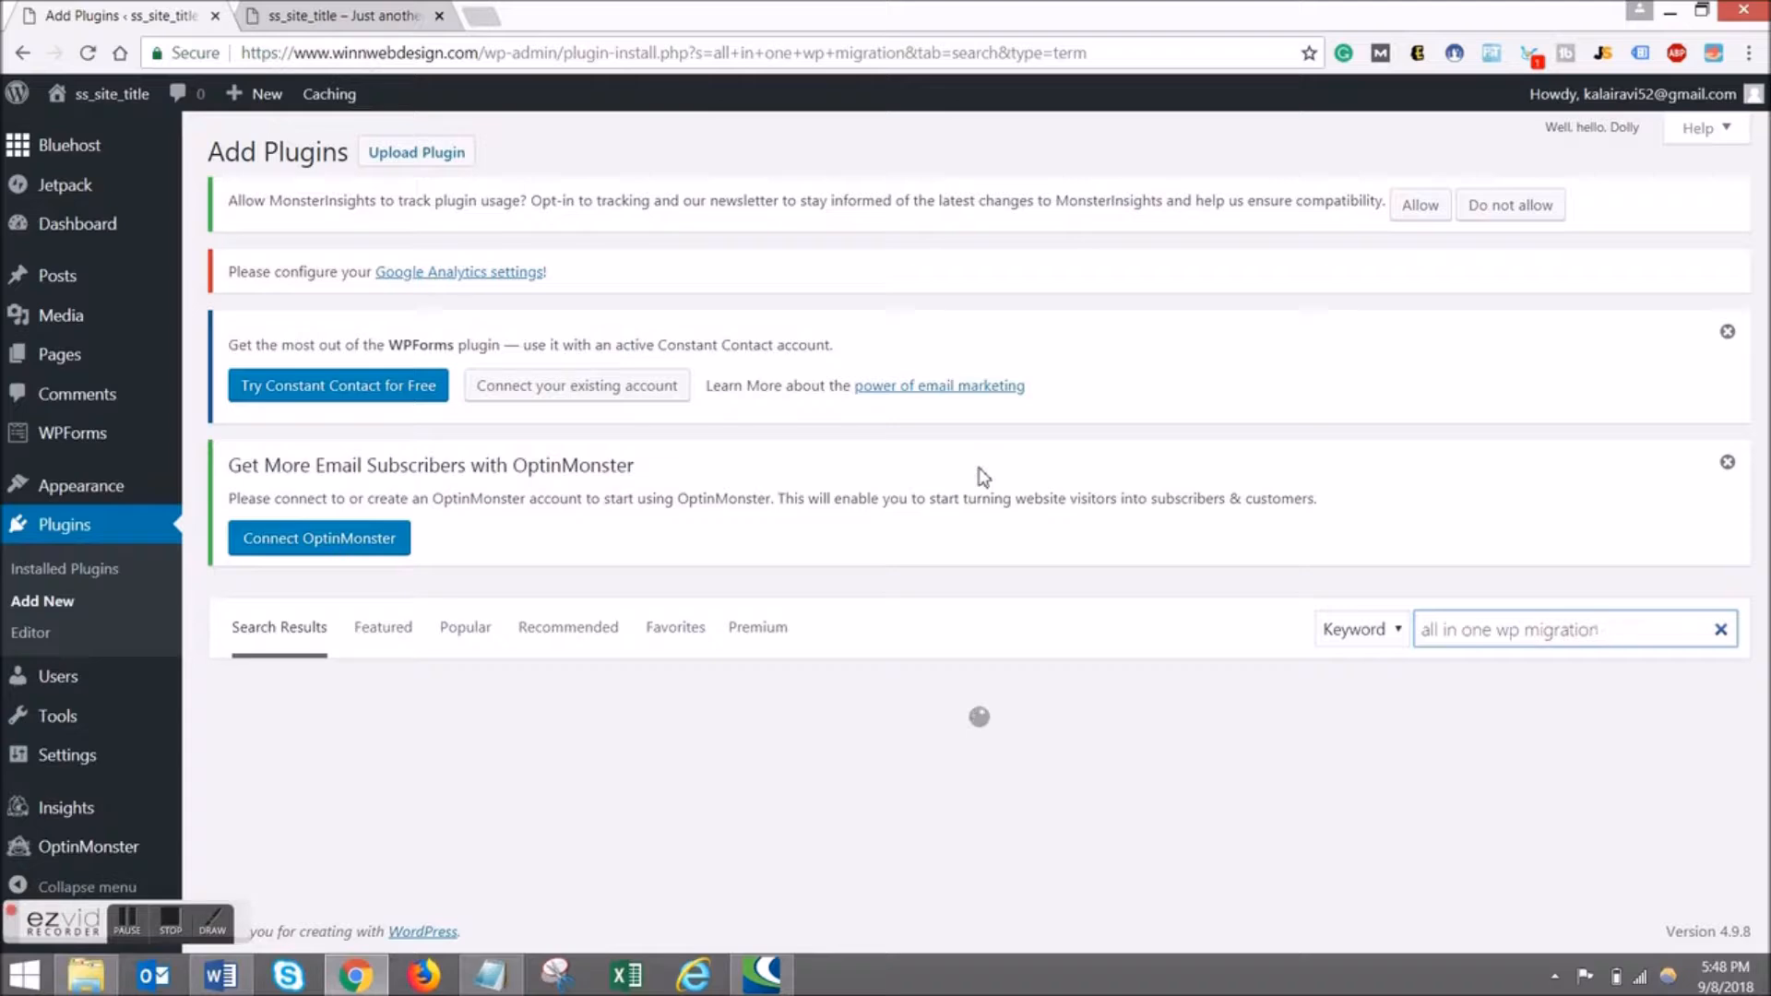
Install and activate the All-in-One WP Migration plugin by ServMask.
{"action": "scroll", "coordinate": [980, 474], "scroll_direction": "down", "scroll_amount": 3}
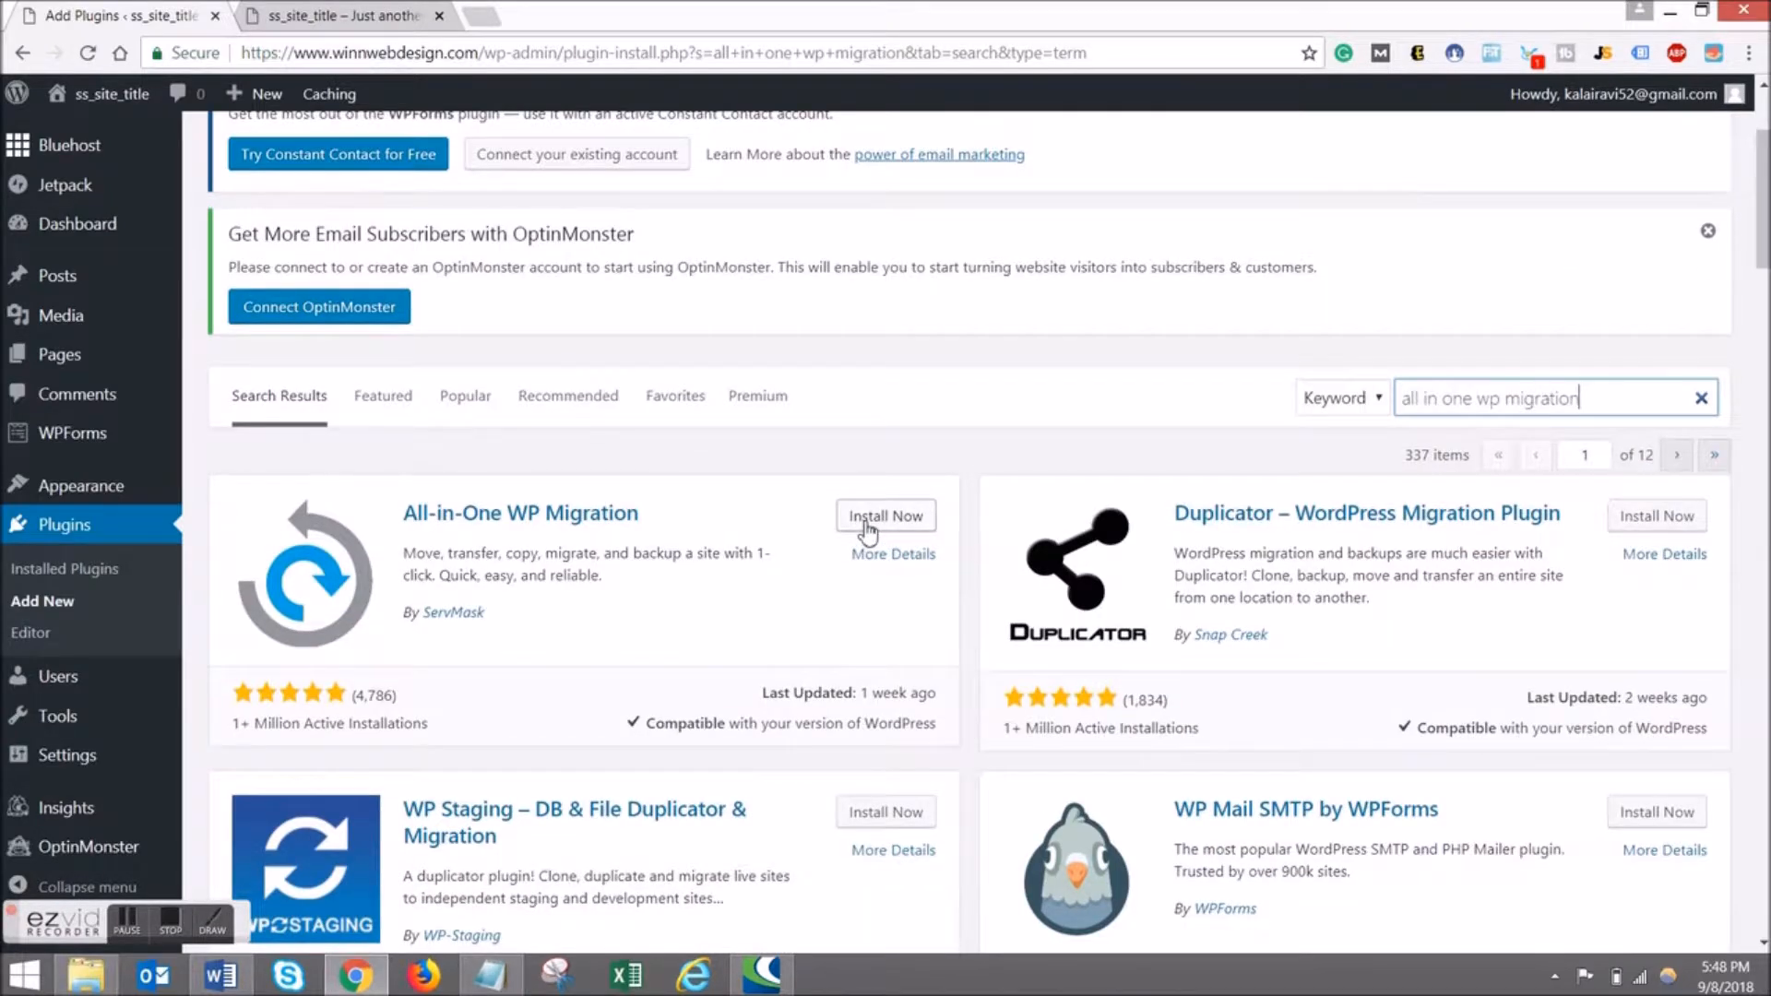
{"action": "left_click", "coordinate": [867, 519]}
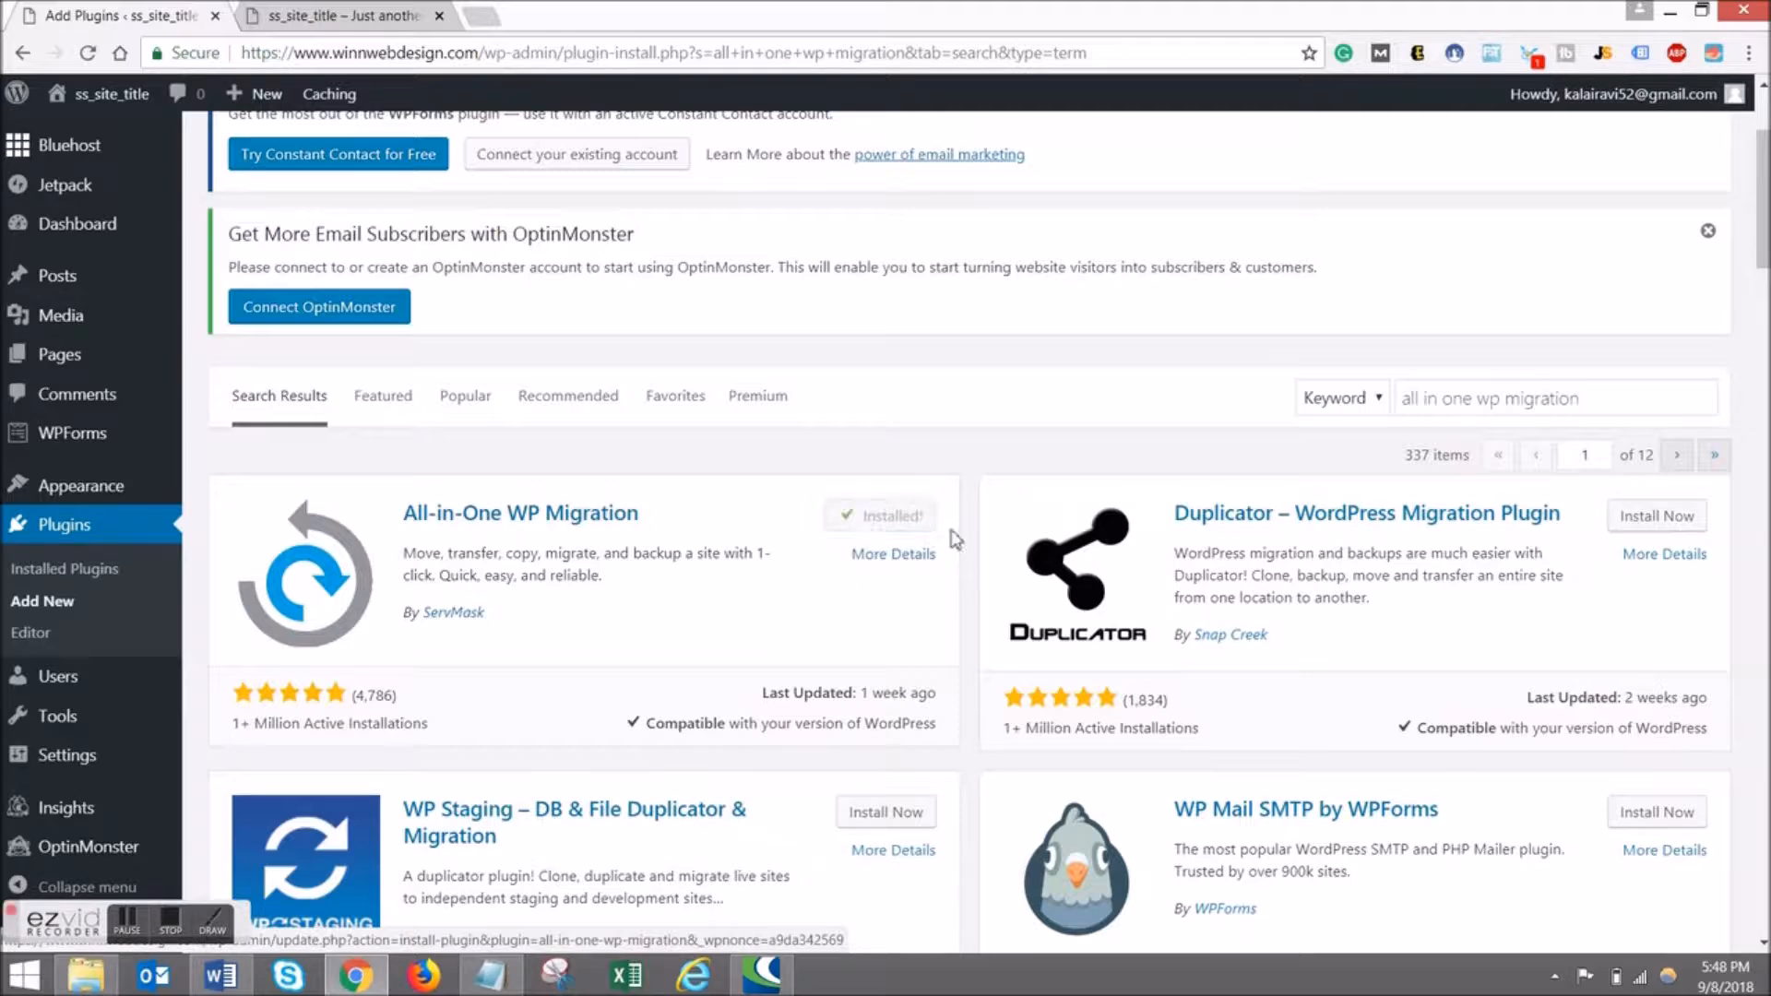
{"action": "left_click", "coordinate": [890, 528]}
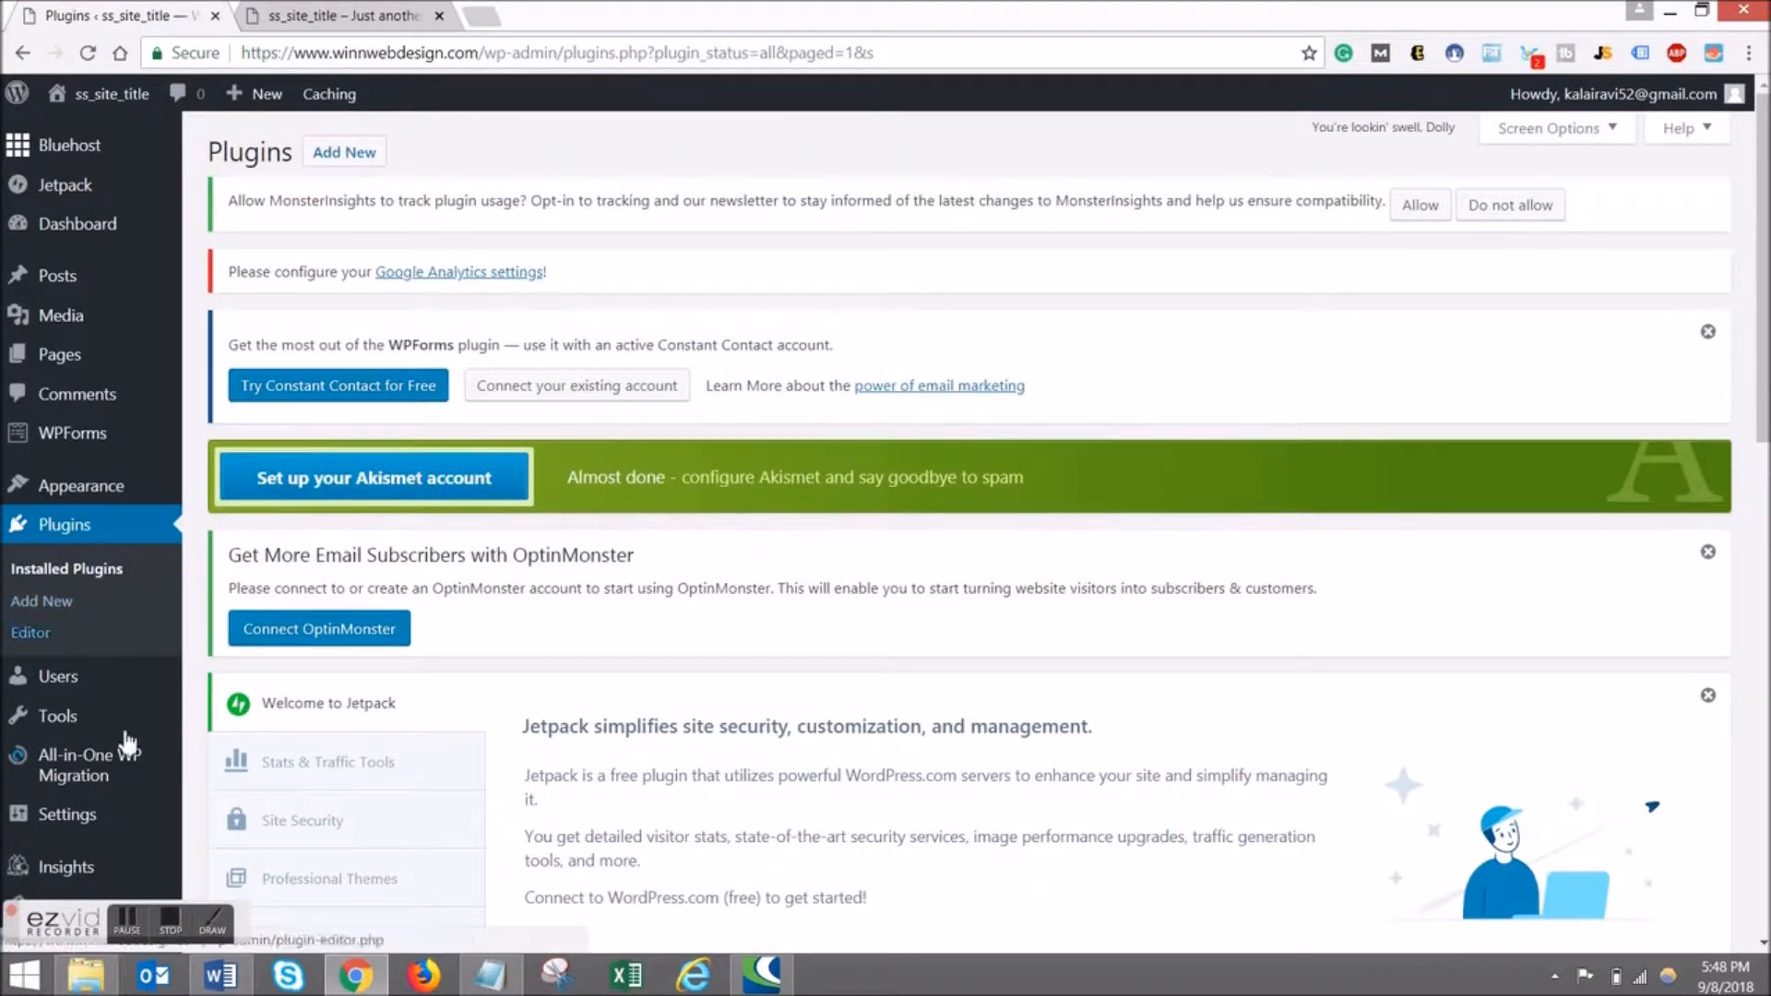
Review the All-in-One WP Migration options and check the plugin's entry among the installed plugins.
{"action": "mouse_move", "coordinate": [103, 762]}
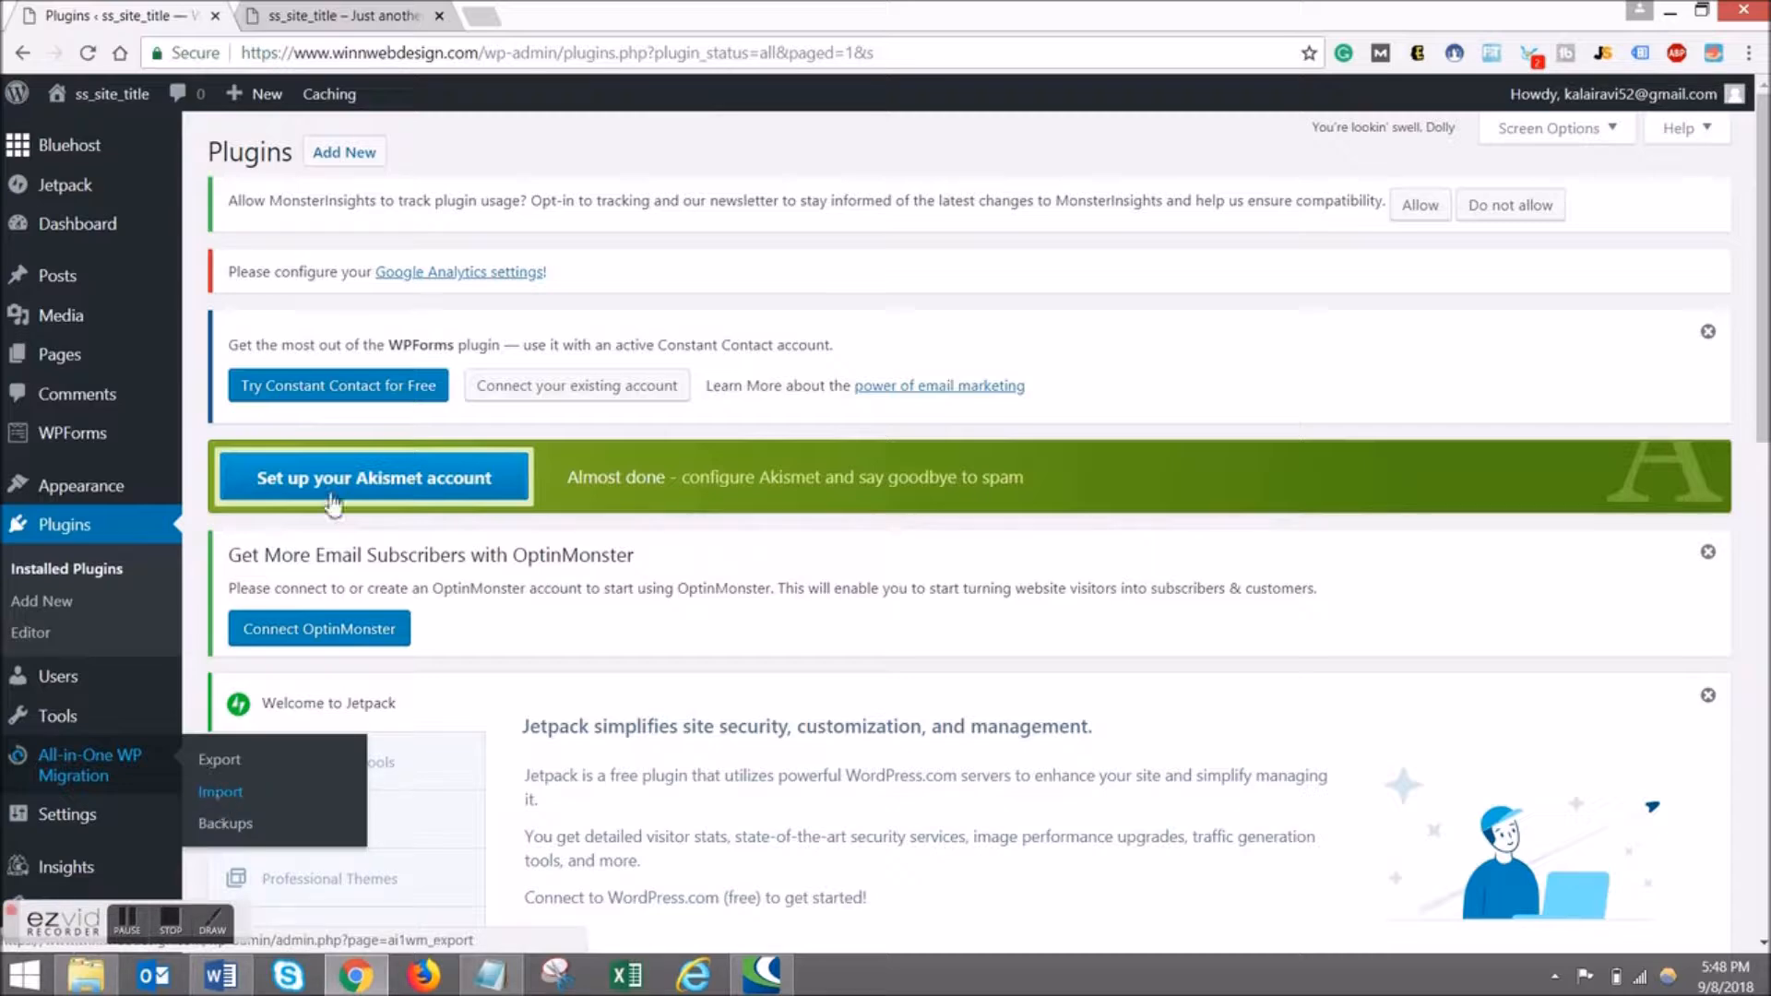
{"action": "scroll", "coordinate": [1080, 424], "scroll_direction": "down", "scroll_amount": 2}
{"action": "scroll", "coordinate": [1090, 478], "scroll_direction": "down", "scroll_amount": 7}
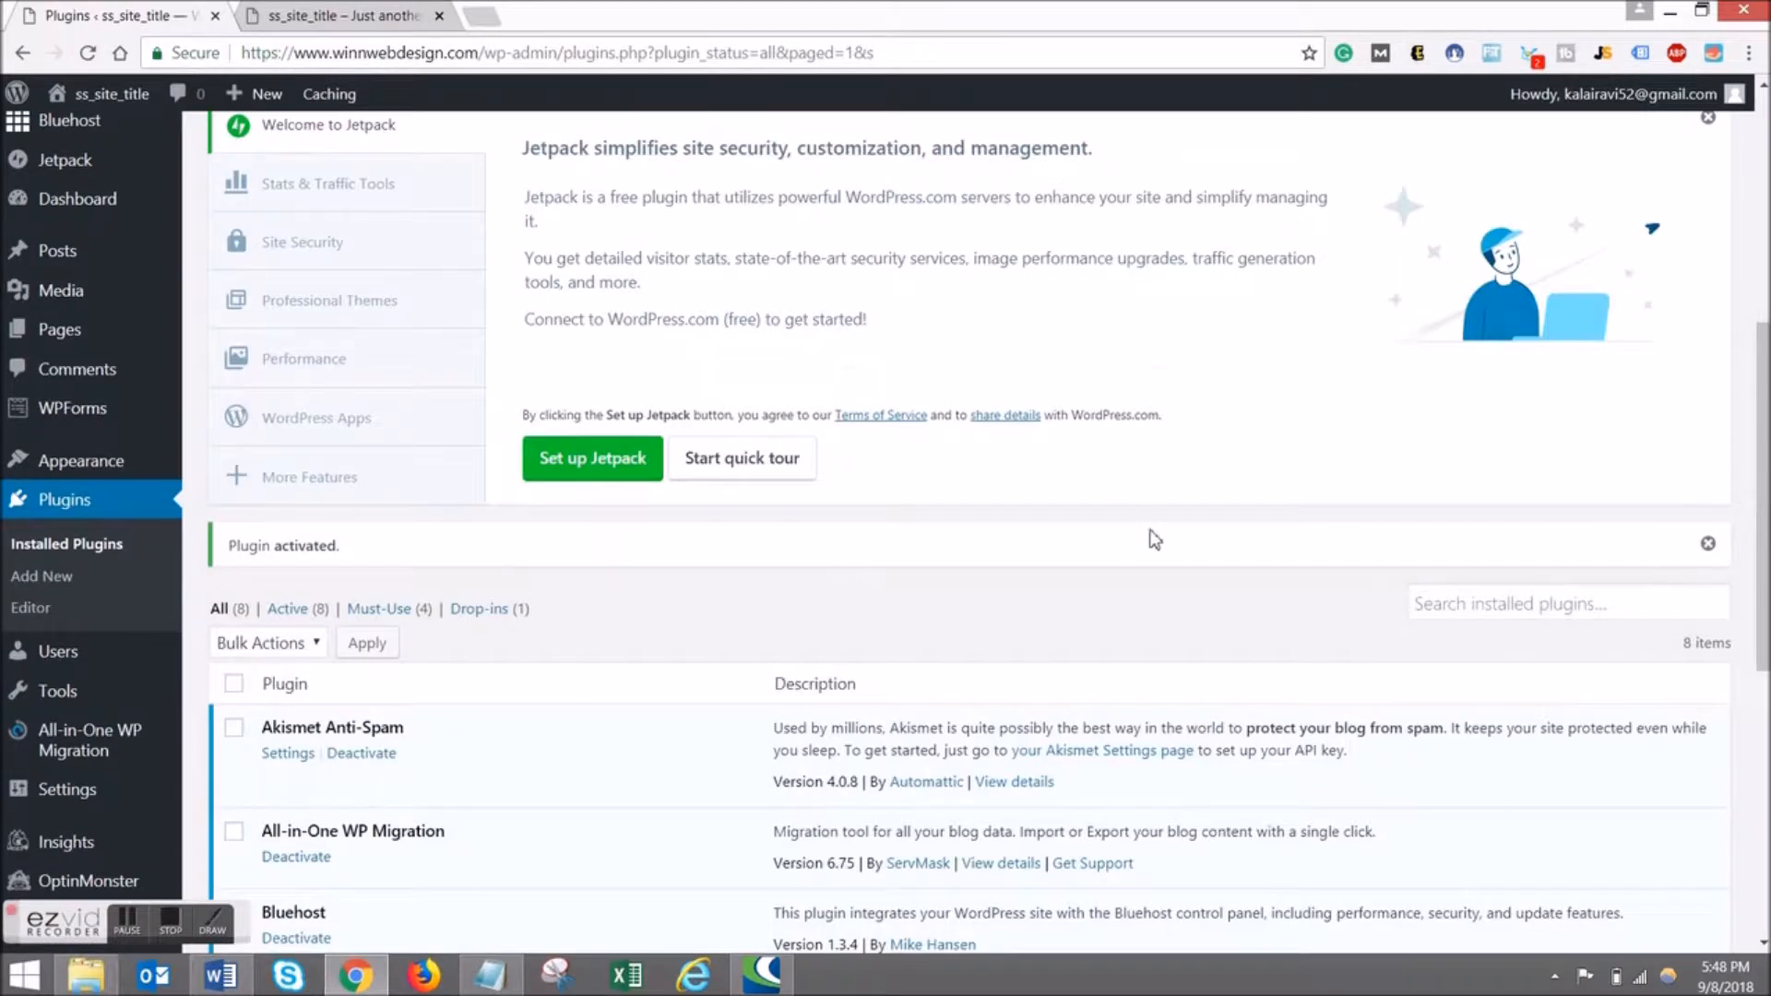
{"action": "scroll", "coordinate": [1151, 533], "scroll_direction": "up", "scroll_amount": 6}
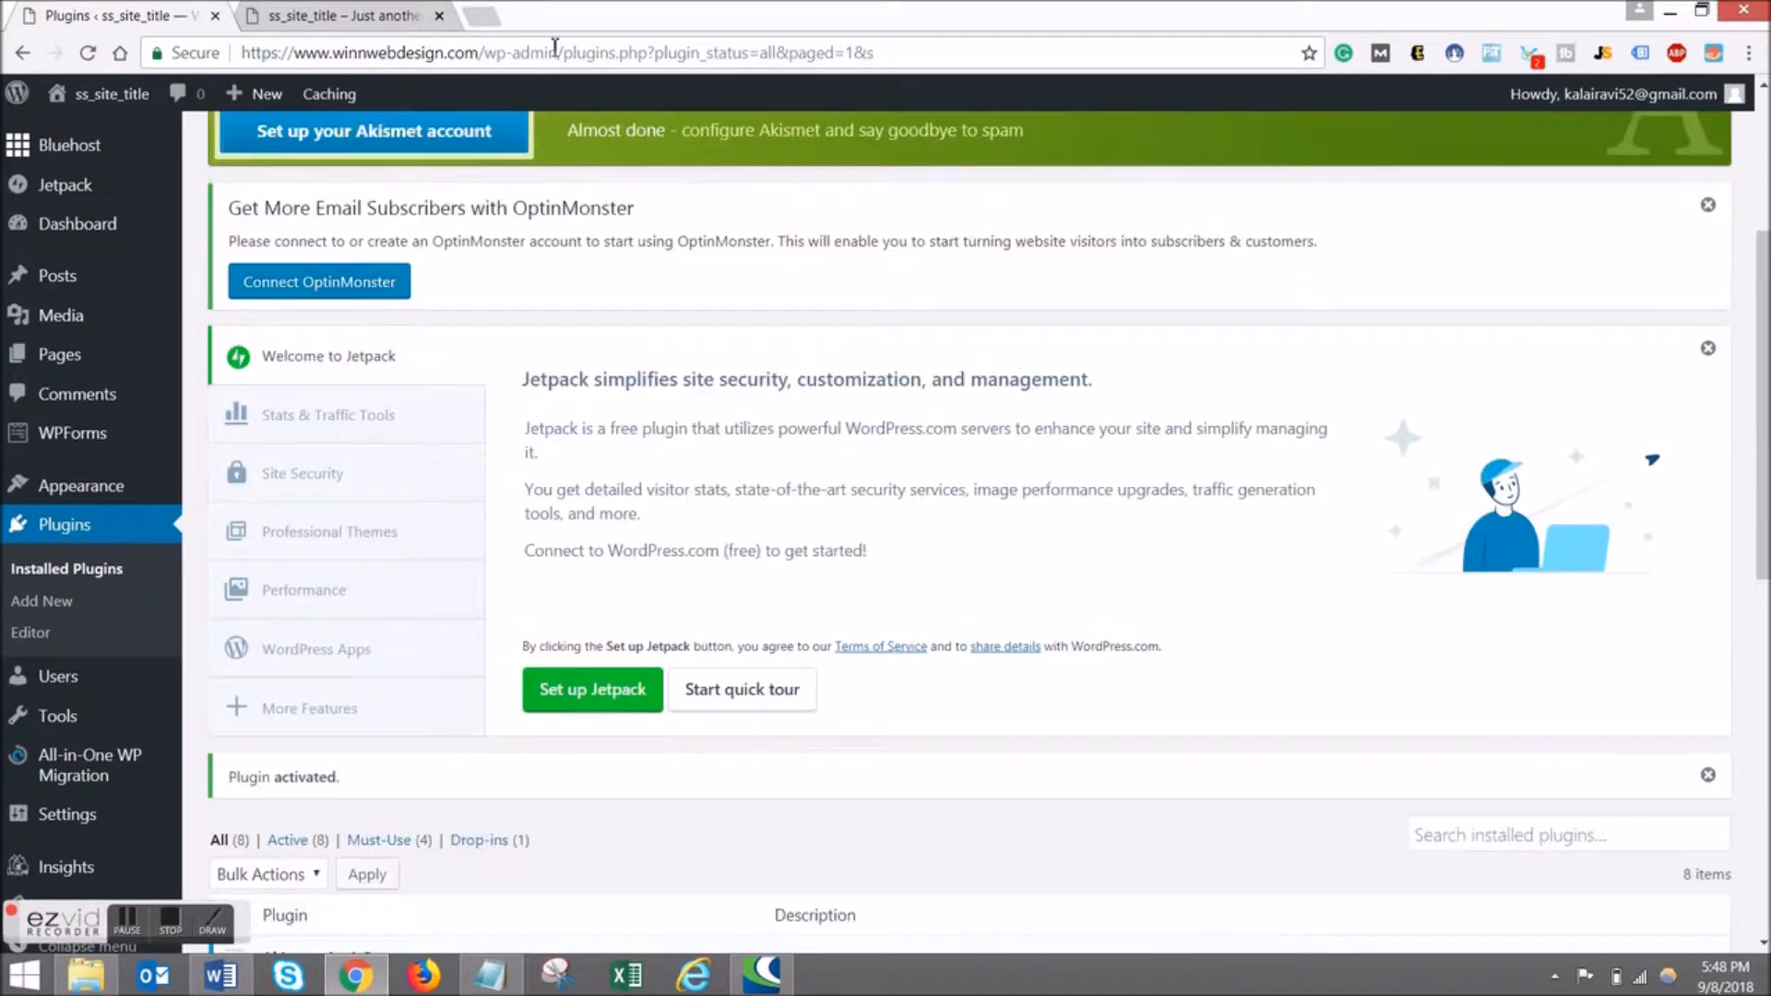
Open sprout-flowers.com in a new browser tab and go to its Web Designs page.
{"action": "left_click", "coordinate": [485, 17]}
{"action": "type", "text": "sprout-flowers.com"}
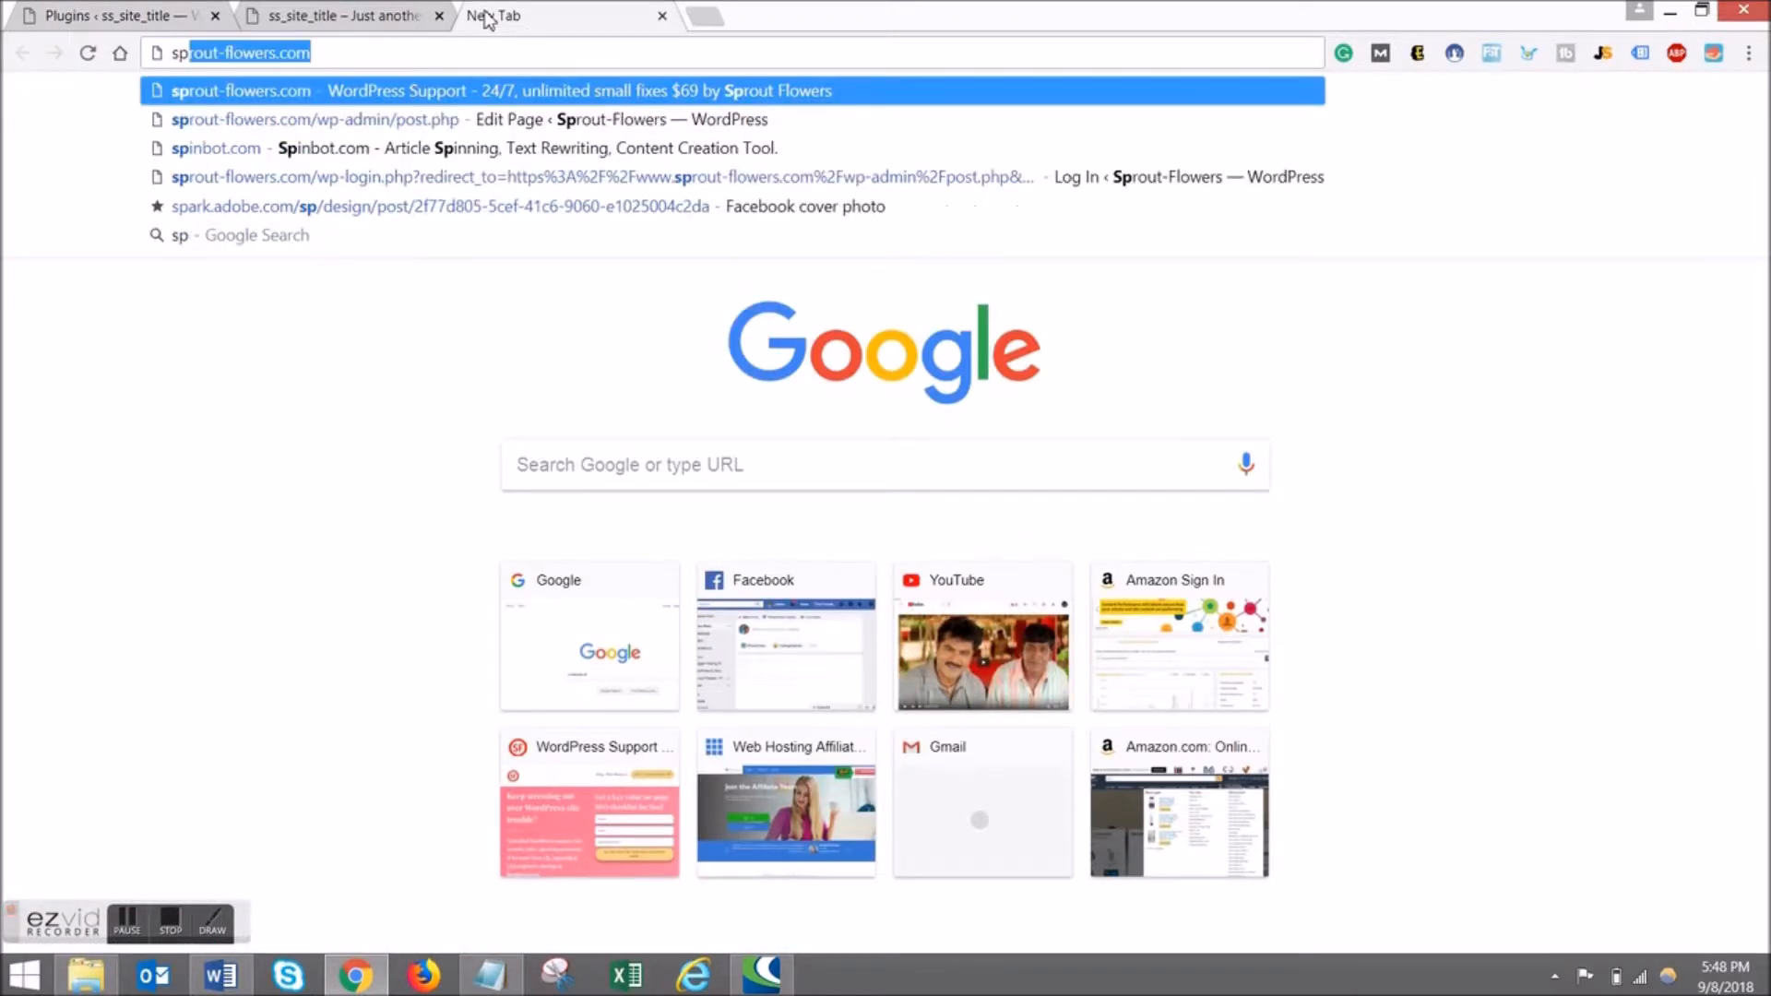
{"action": "key", "text": "Return"}
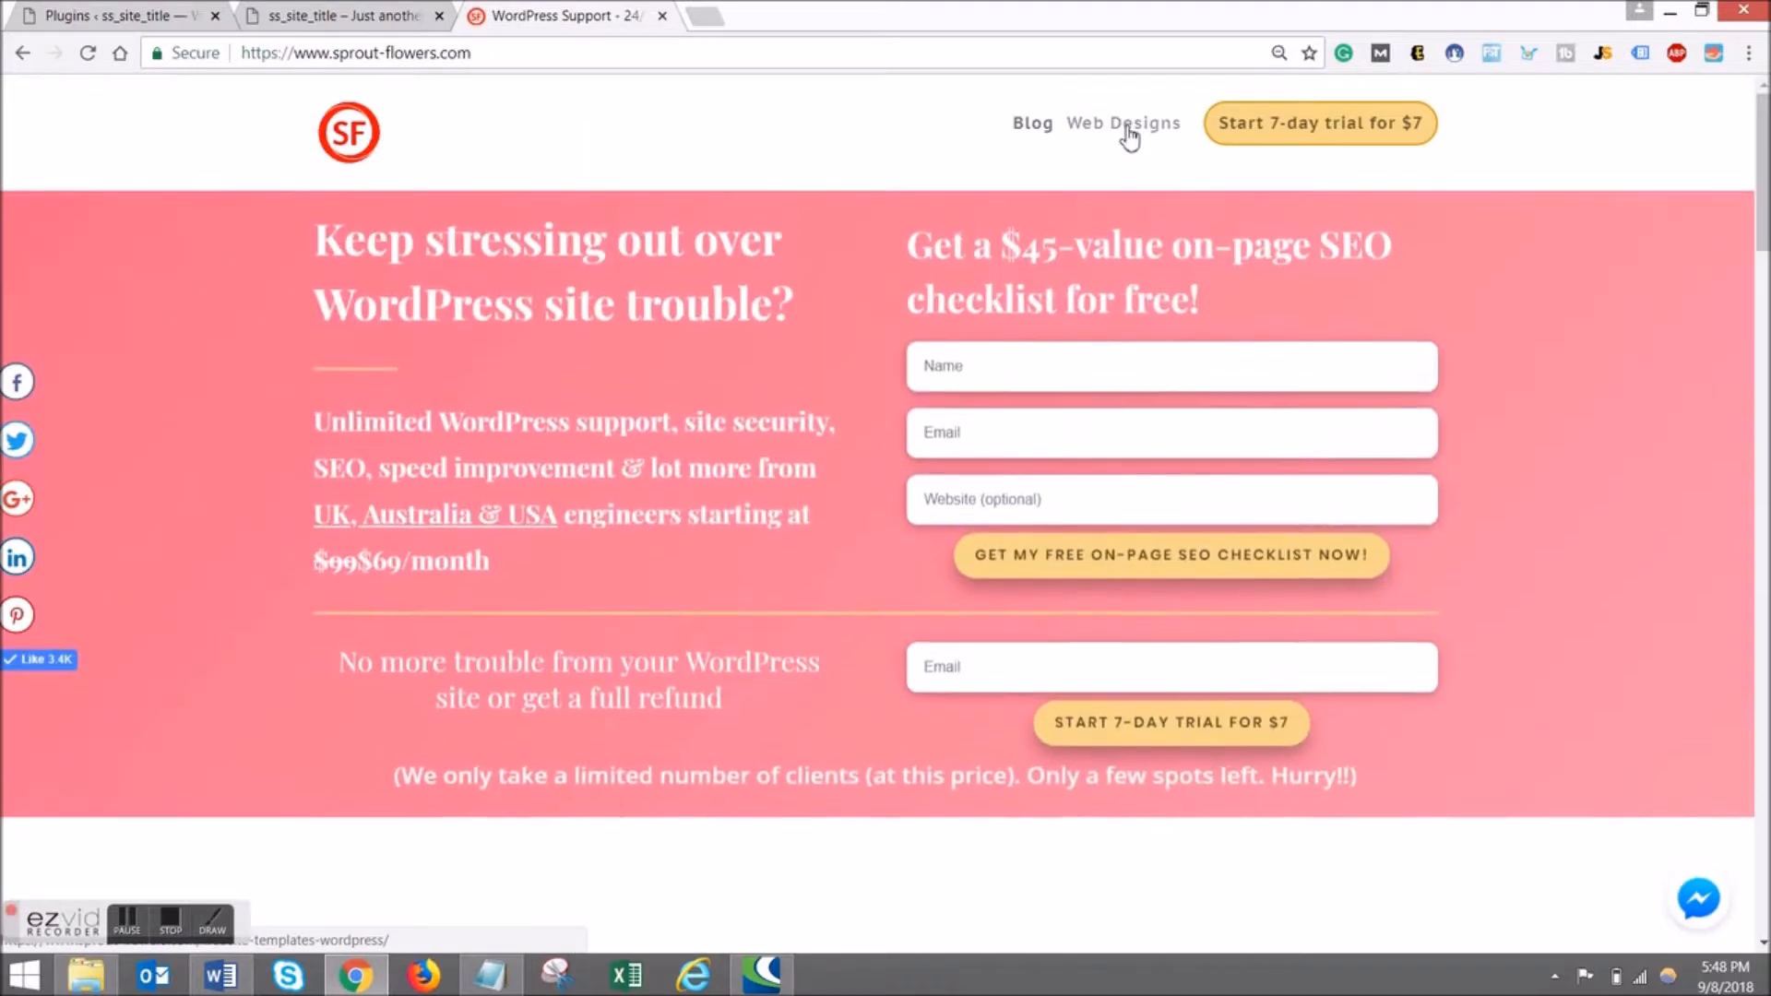
{"action": "left_click", "coordinate": [1127, 130]}
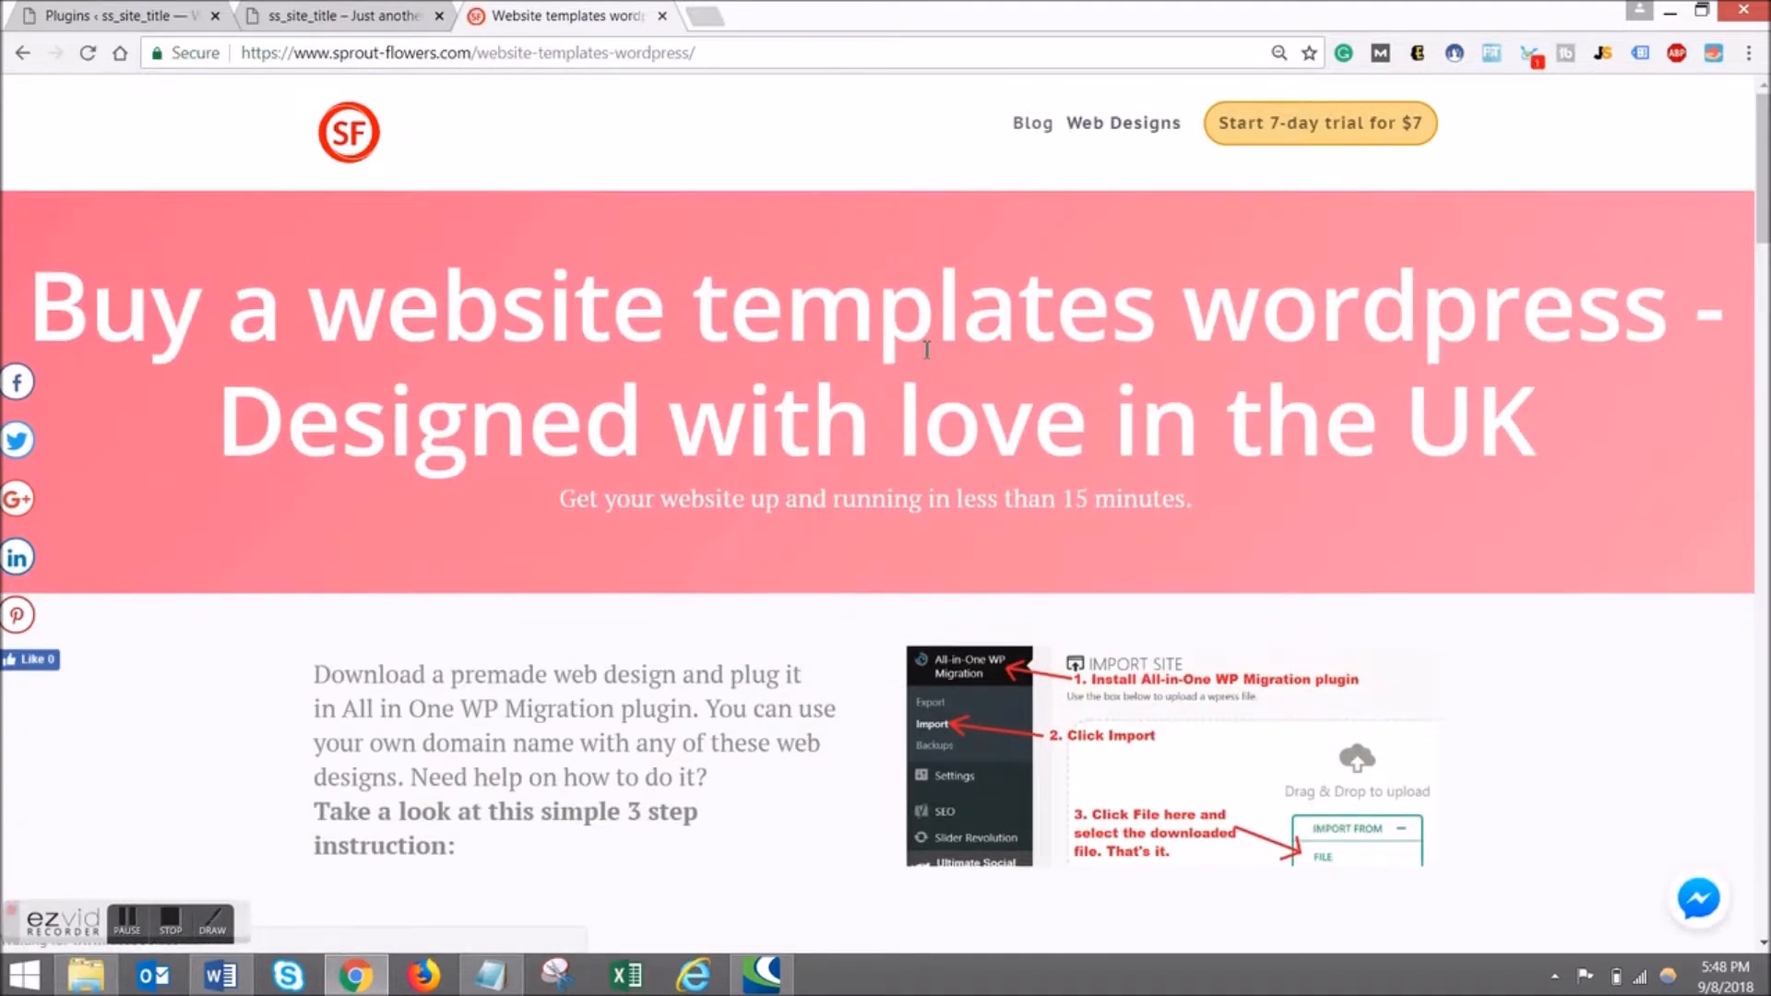
Look through the Web Designs page, from the three-step import instructions to the Service Provider Website Template.
{"action": "scroll", "coordinate": [928, 350], "scroll_direction": "down", "scroll_amount": 3}
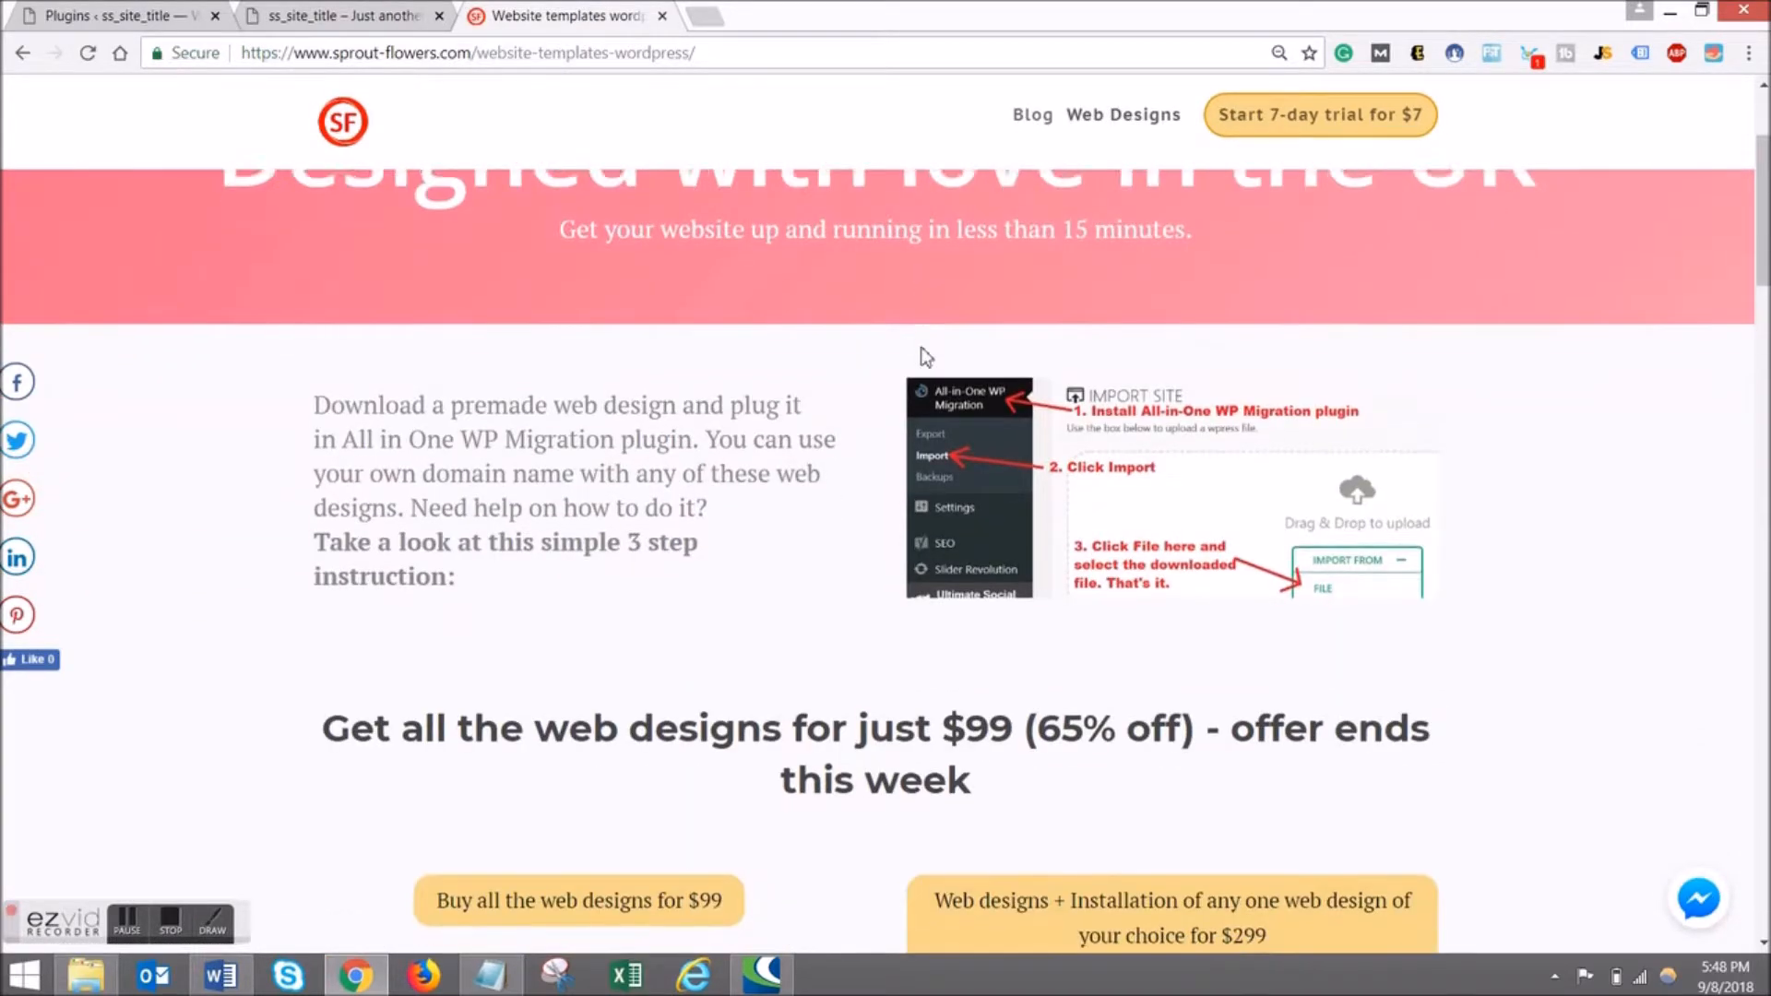
{"action": "scroll", "coordinate": [922, 355], "scroll_direction": "down", "scroll_amount": 3}
{"action": "scroll", "coordinate": [923, 355], "scroll_direction": "down", "scroll_amount": 6}
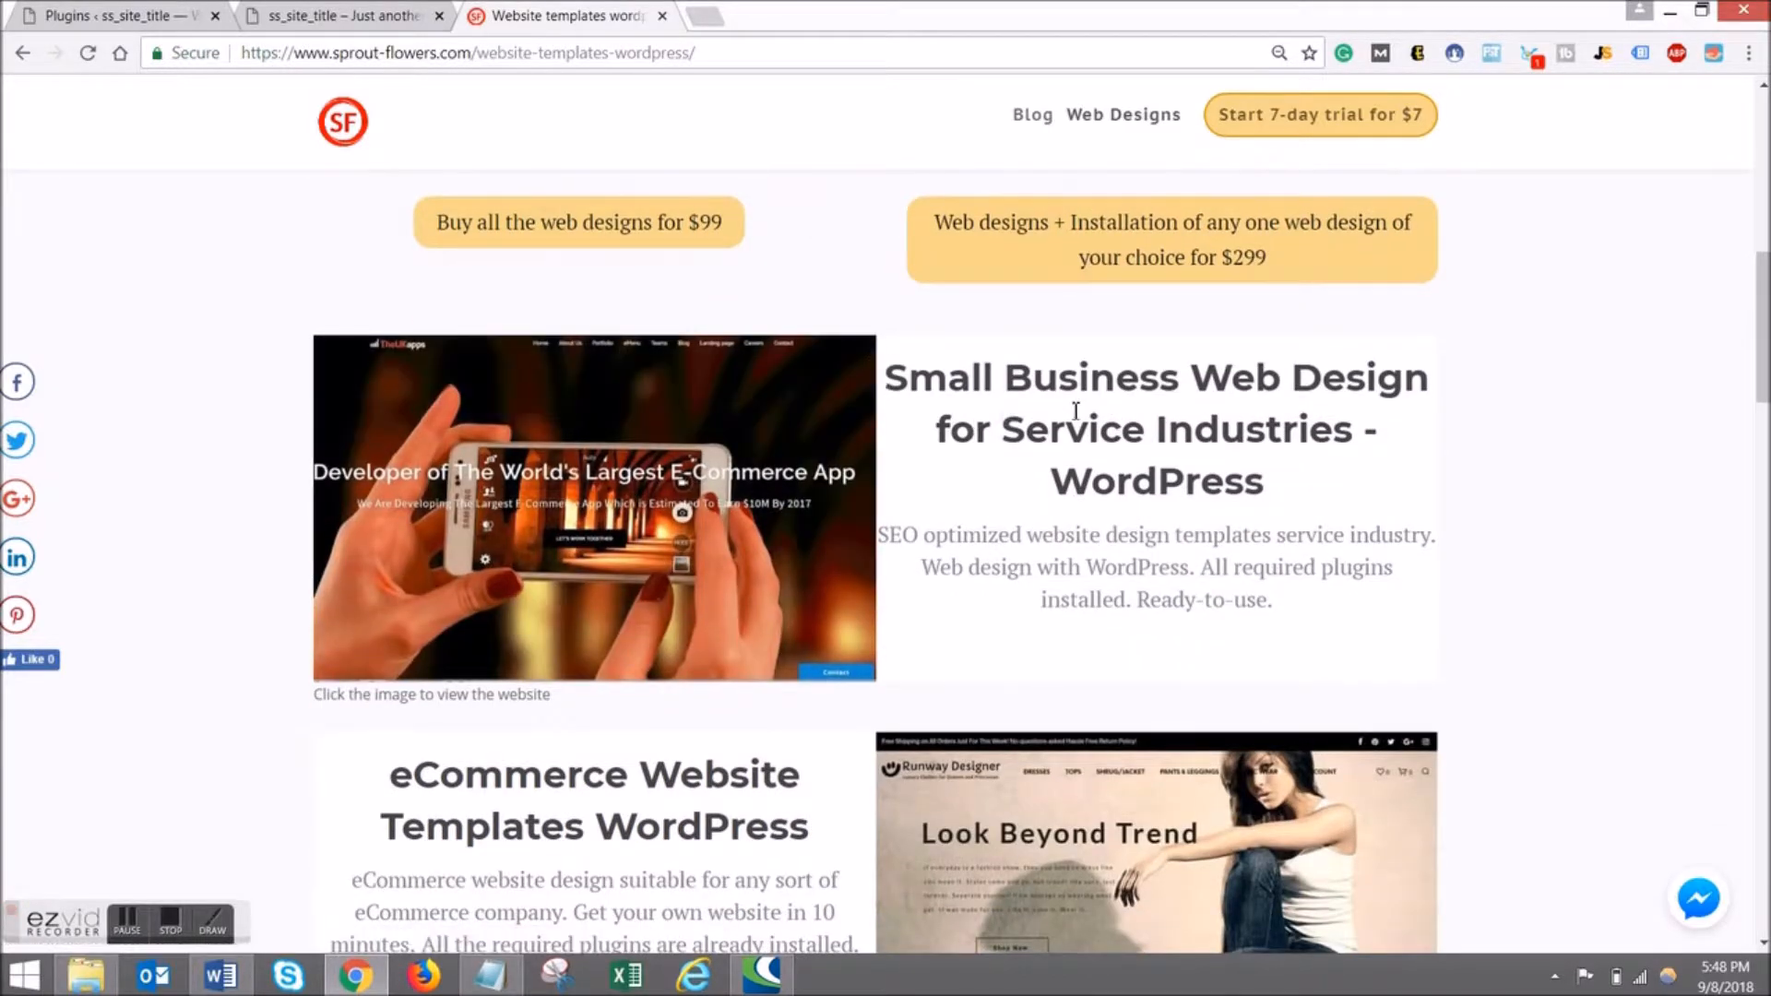
{"action": "scroll", "coordinate": [1071, 411], "scroll_direction": "down", "scroll_amount": 7}
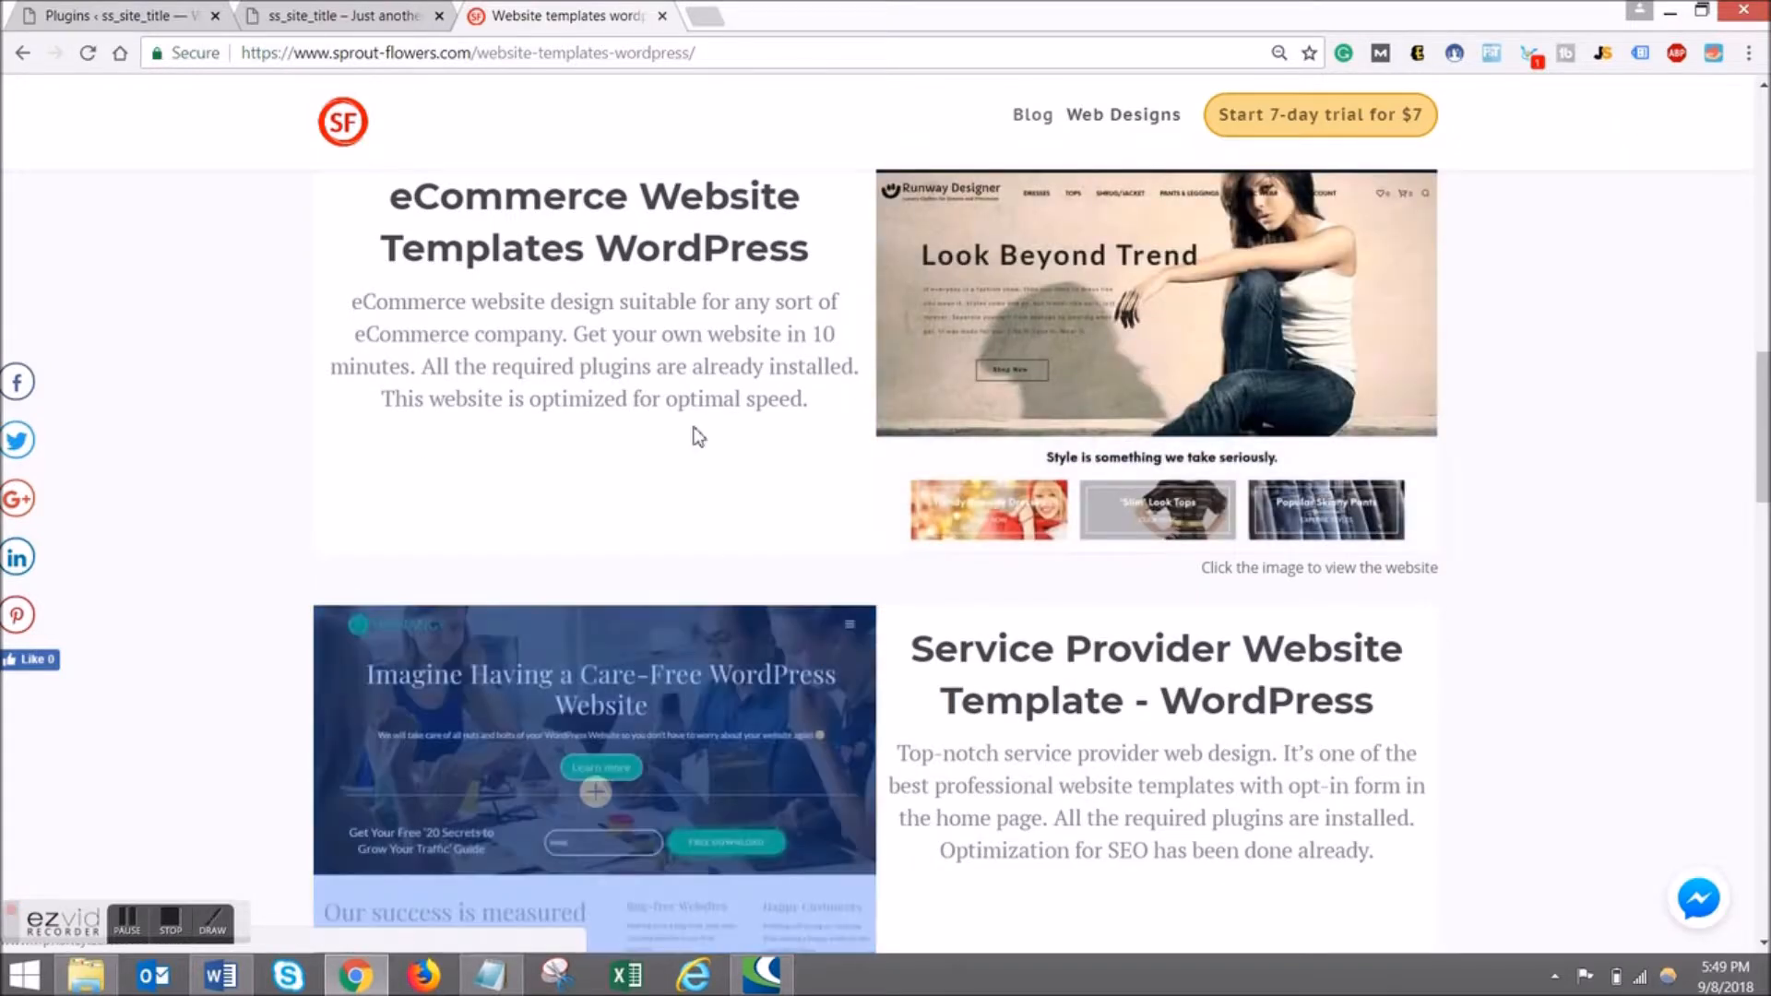
{"action": "scroll", "coordinate": [692, 435], "scroll_direction": "up", "scroll_amount": 6}
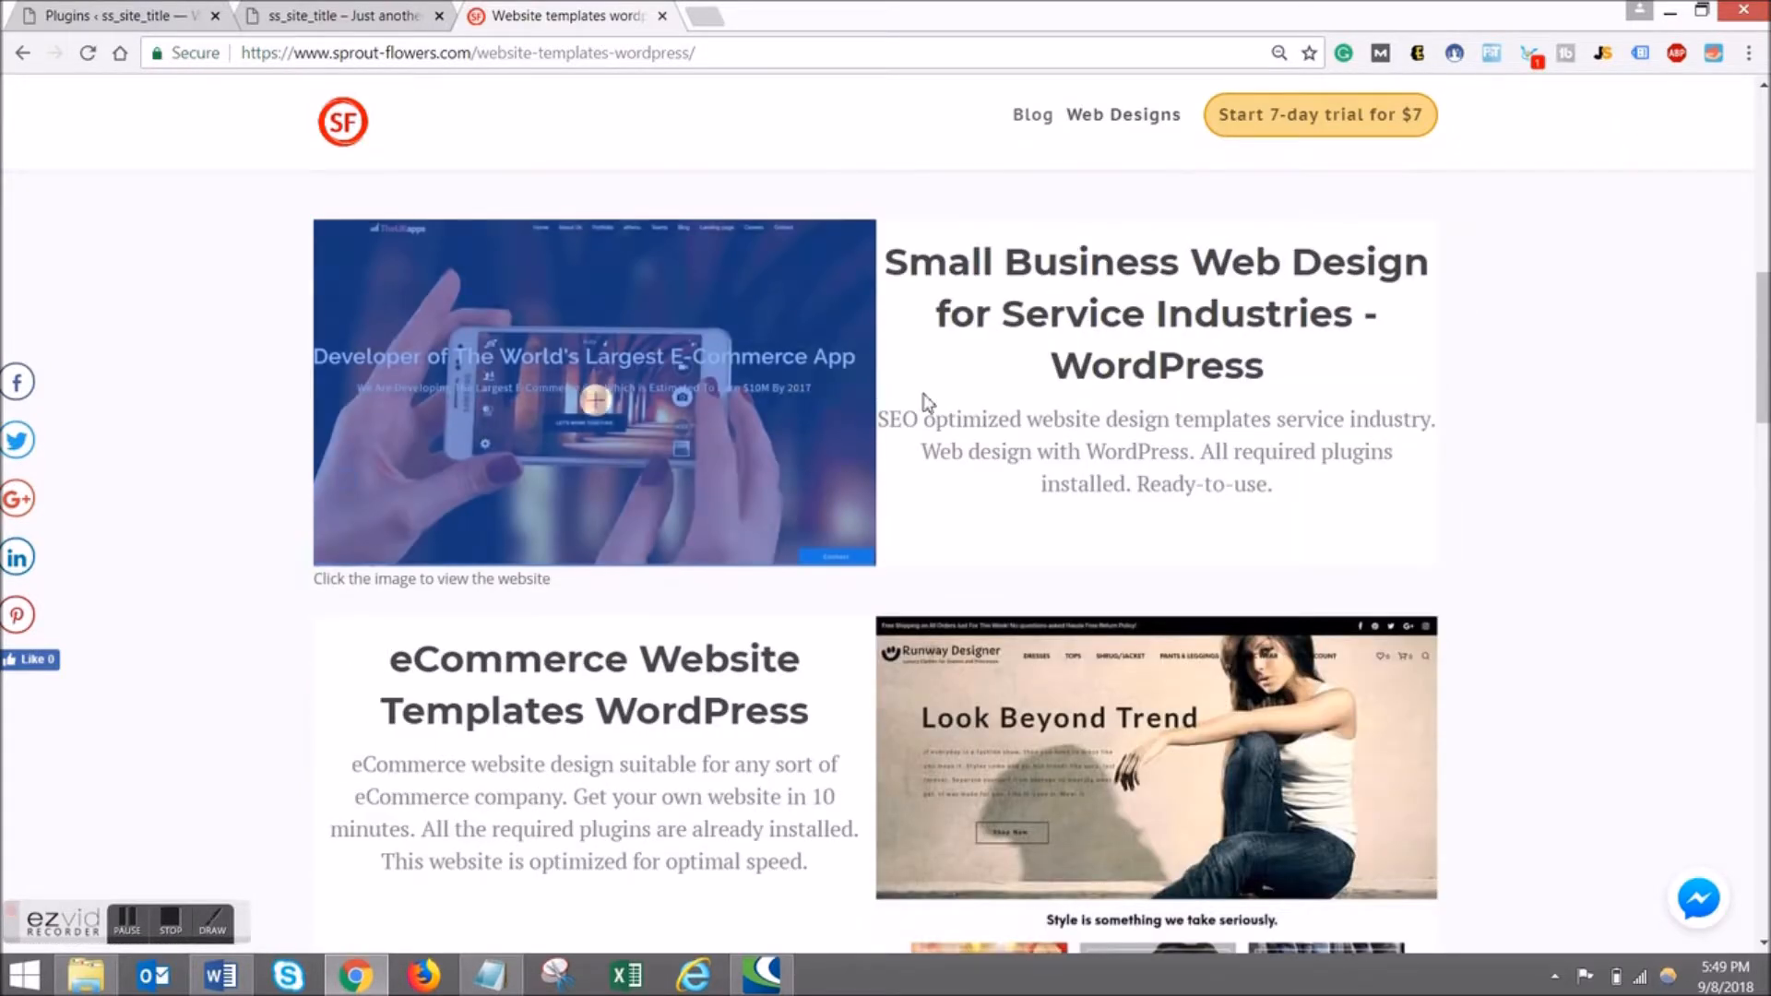
Open the demo site of the Small Business Web Design for Service Industries and examine its home page.
{"action": "left_click", "coordinate": [758, 358]}
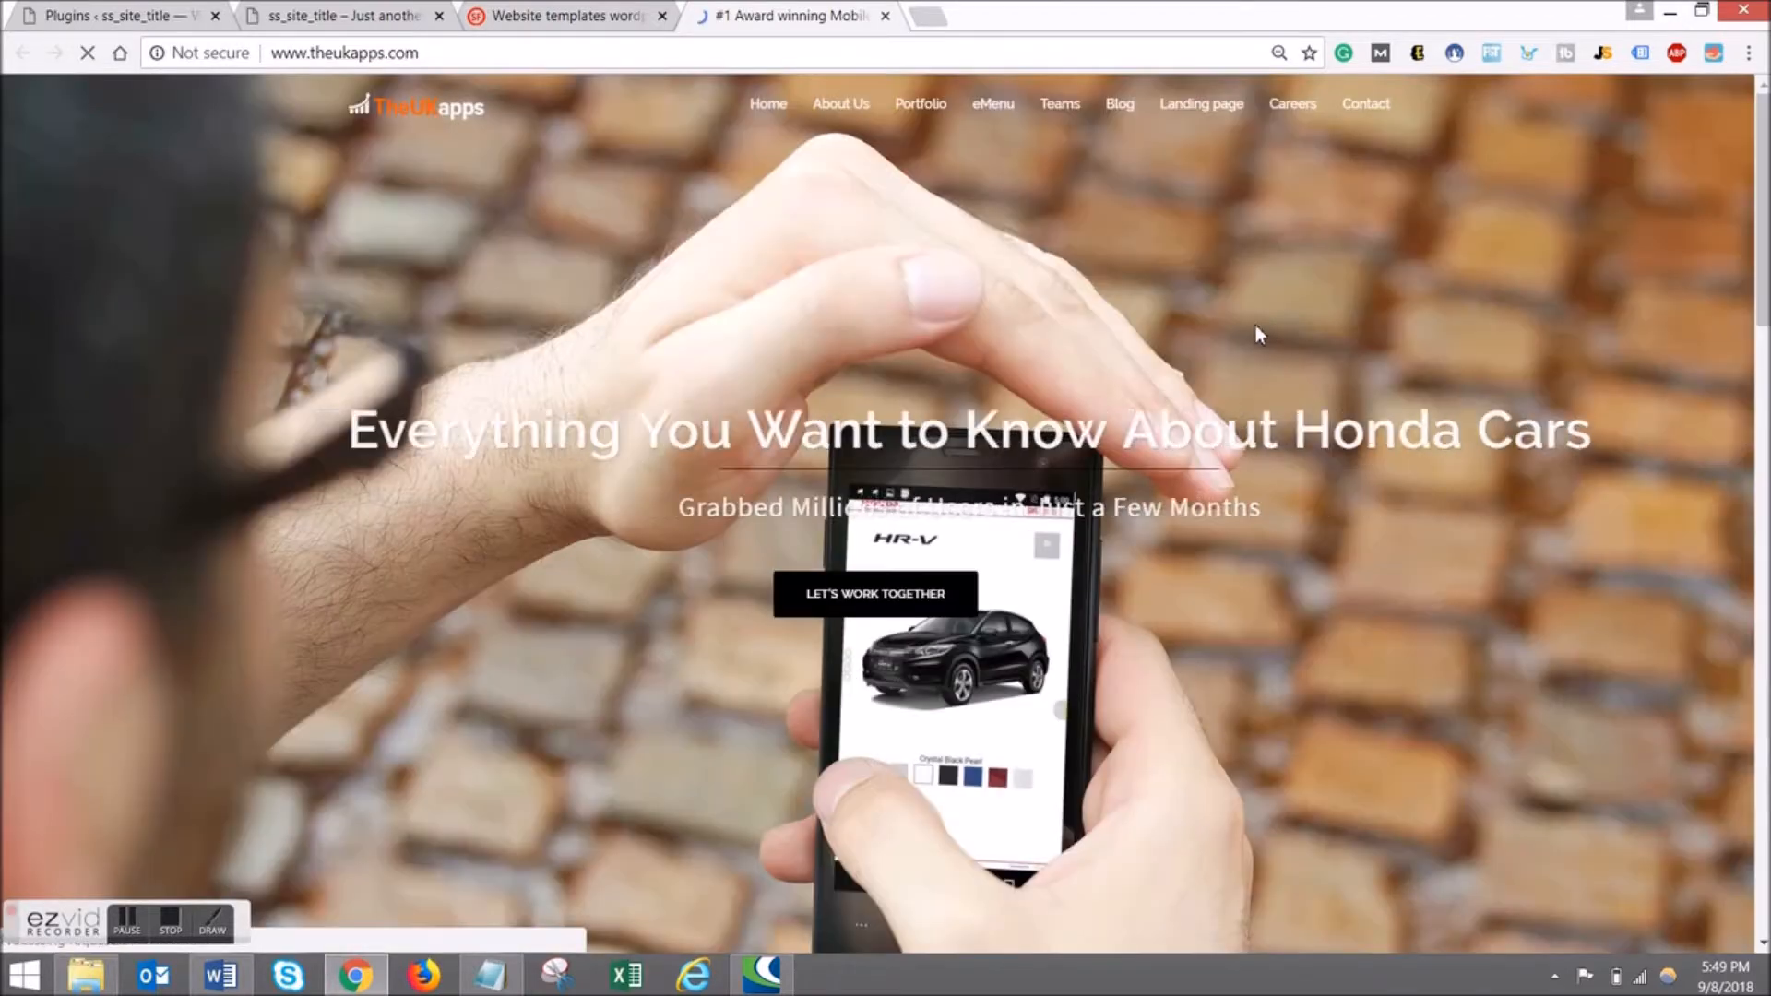
{"action": "scroll", "coordinate": [1202, 348], "scroll_direction": "down", "scroll_amount": 7}
{"action": "scroll", "coordinate": [1202, 348], "scroll_direction": "down", "scroll_amount": 15}
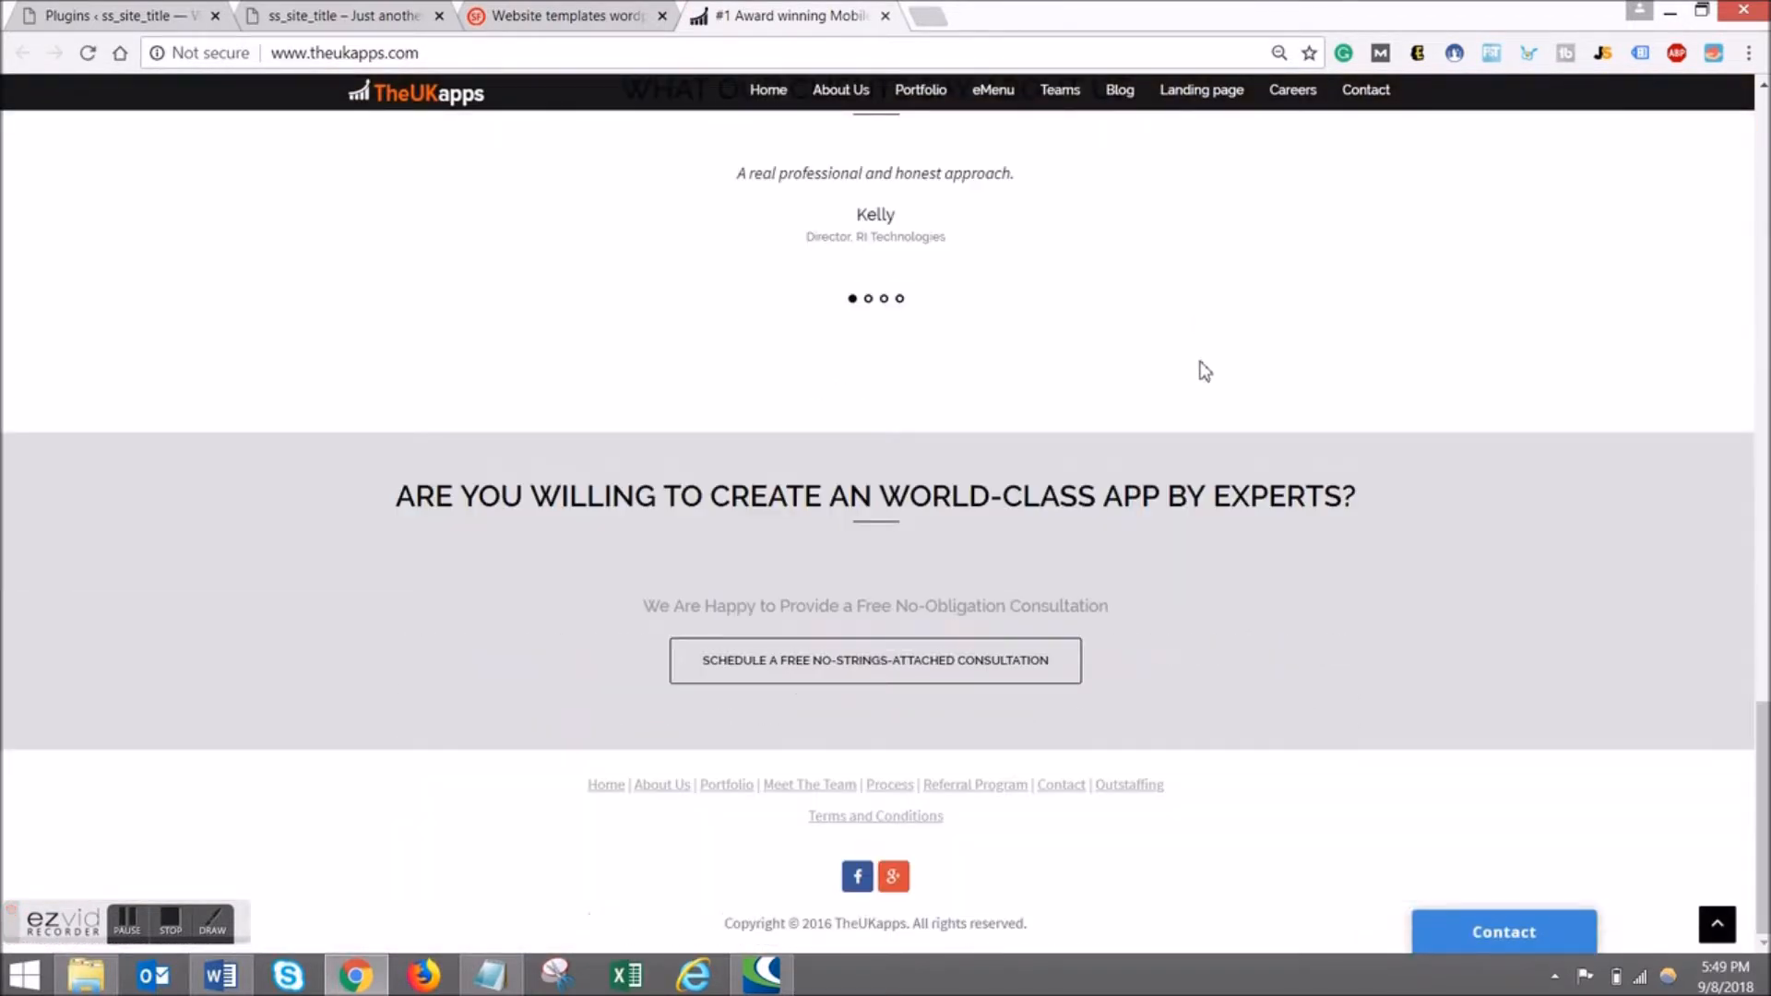
{"action": "scroll", "coordinate": [1205, 336], "scroll_direction": "up", "scroll_amount": 15}
{"action": "scroll", "coordinate": [1185, 334], "scroll_direction": "up", "scroll_amount": 7}
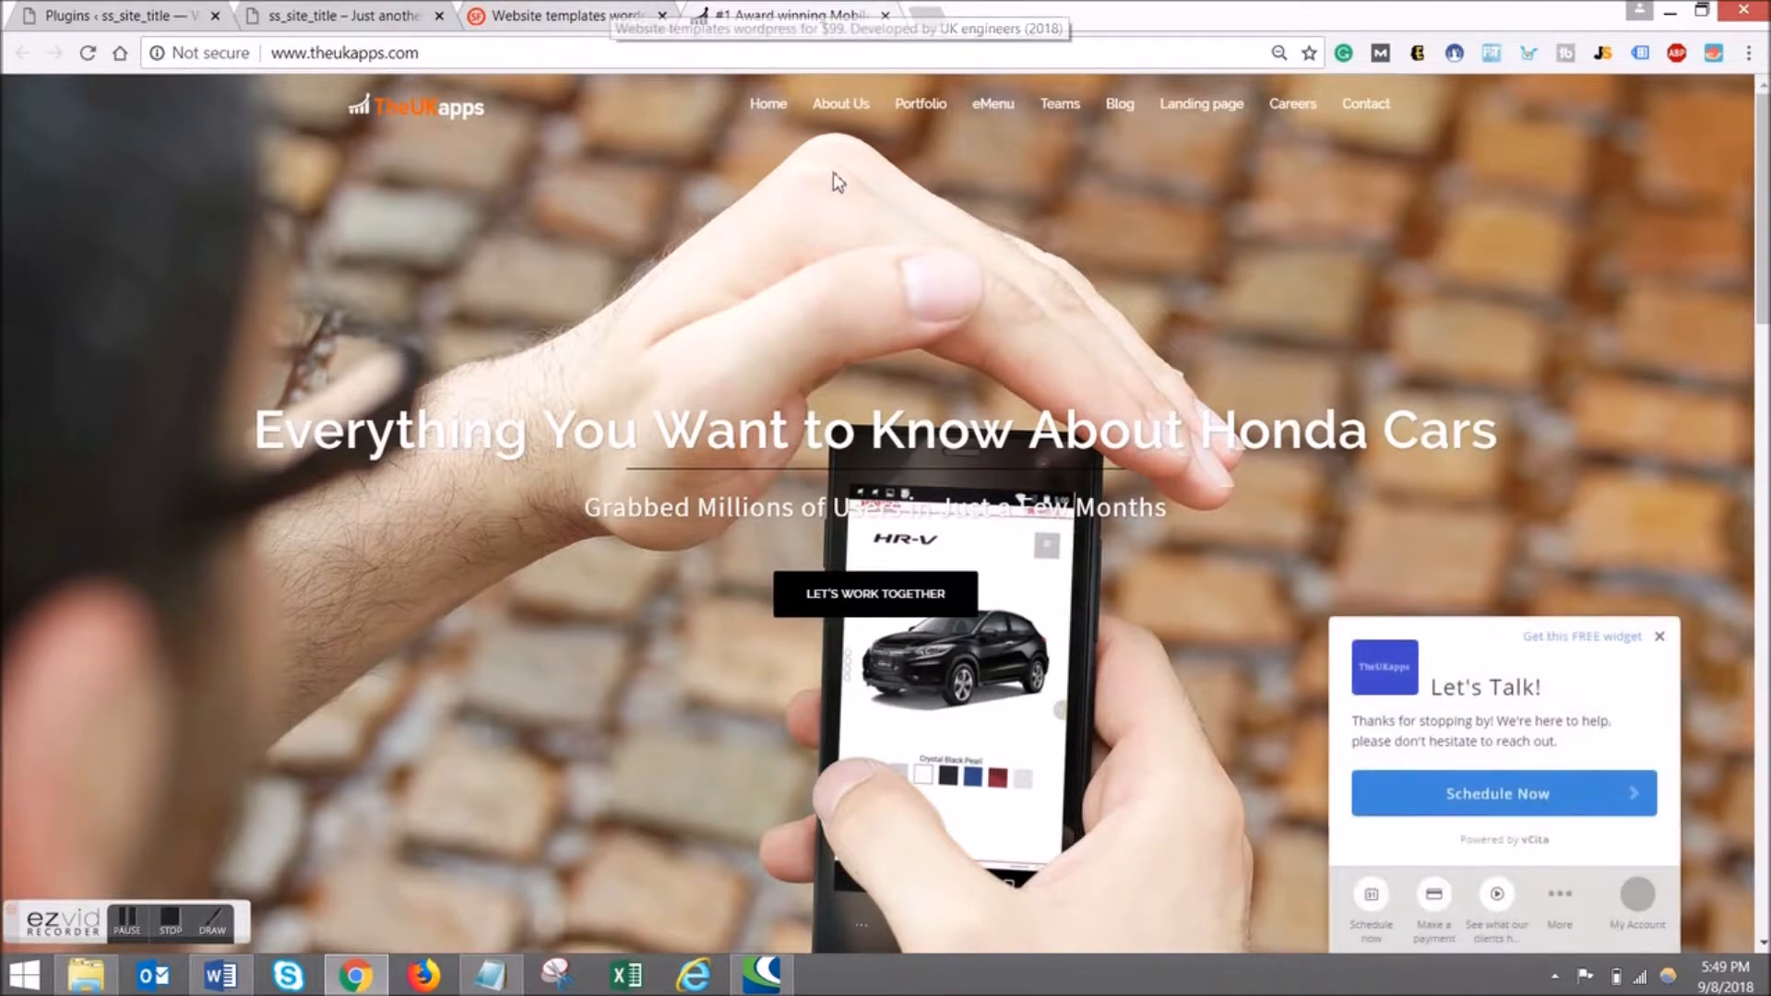
{"action": "scroll", "coordinate": [830, 184], "scroll_direction": "down", "scroll_amount": 7}
{"action": "scroll", "coordinate": [832, 196], "scroll_direction": "down", "scroll_amount": 12}
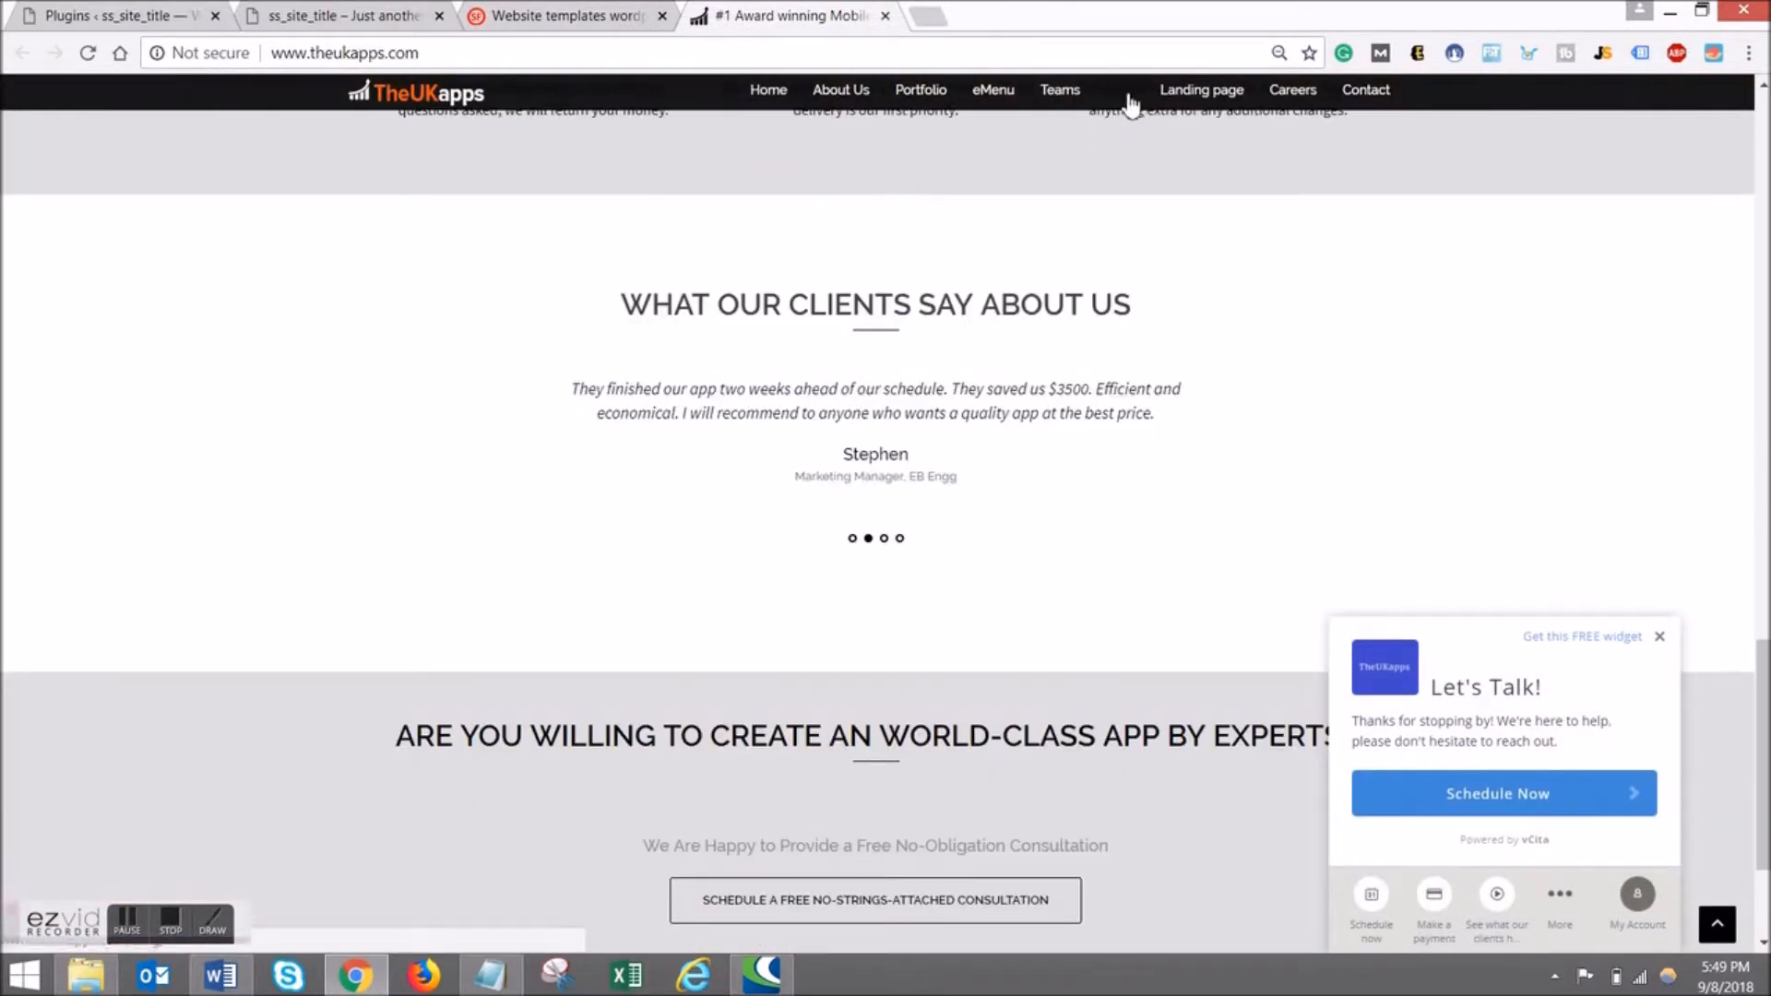
Open the TheUKapps demo's landing page and examine it down to the client testimonials.
{"action": "left_click", "coordinate": [1172, 96]}
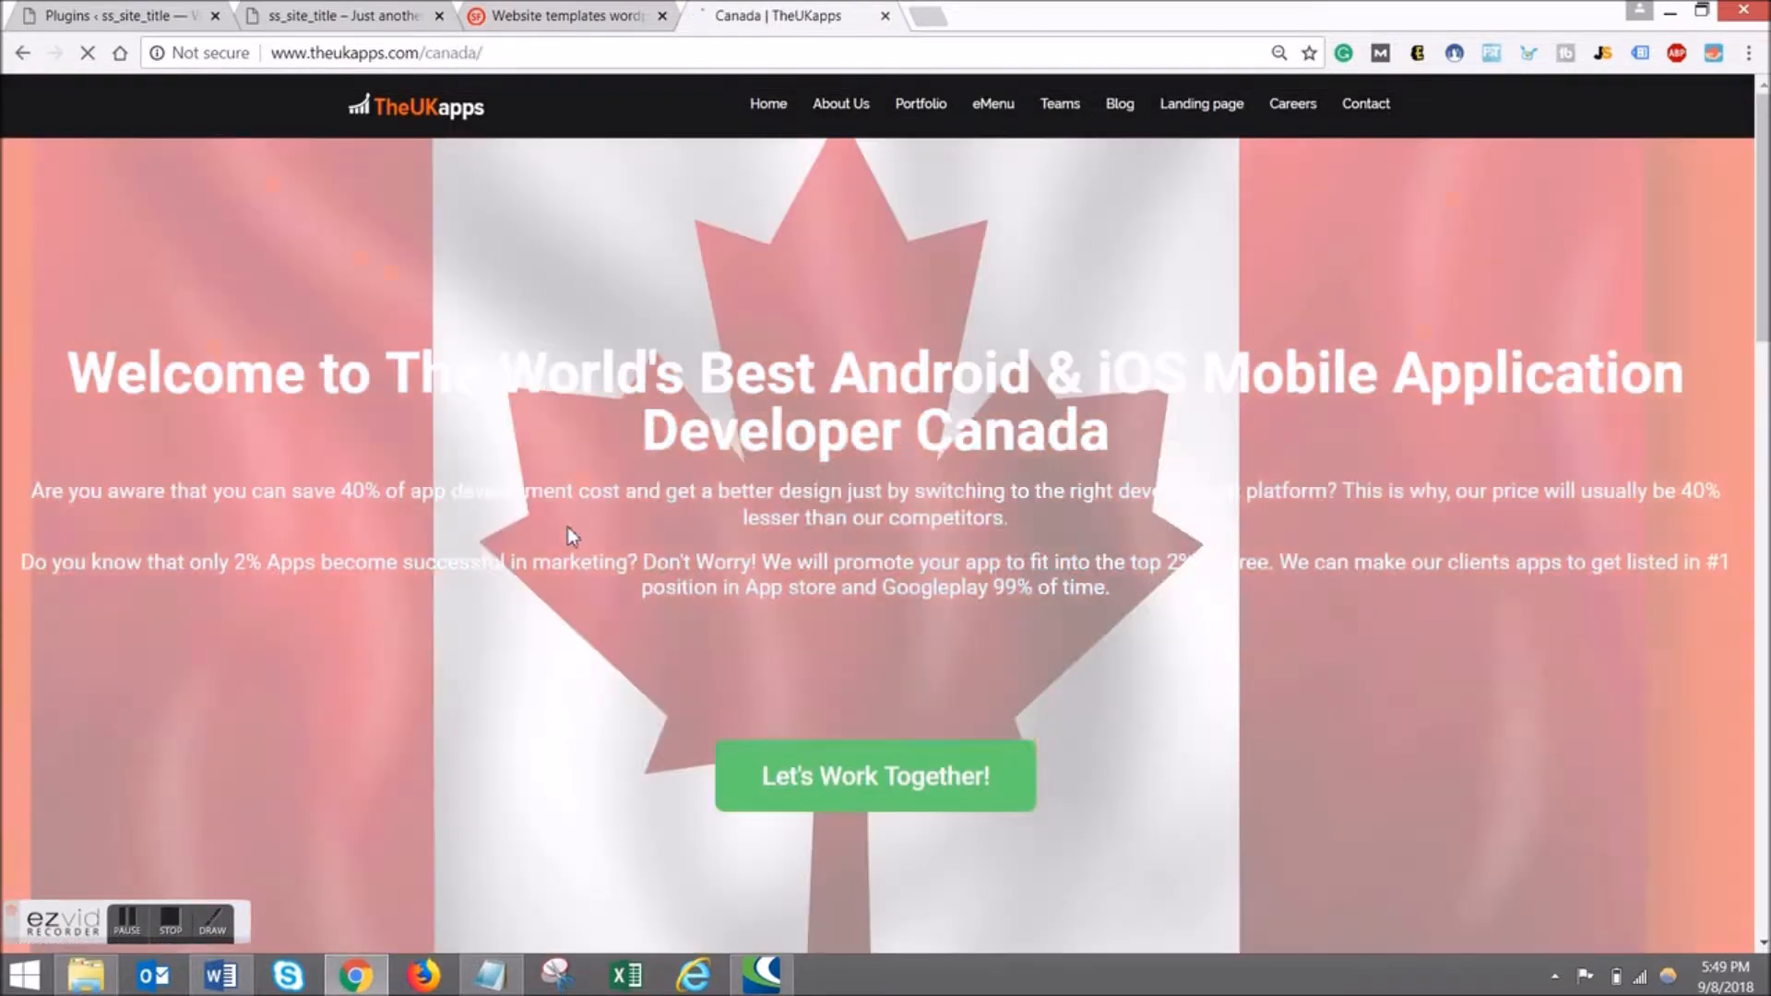
{"action": "scroll", "coordinate": [590, 479], "scroll_direction": "down", "scroll_amount": 20}
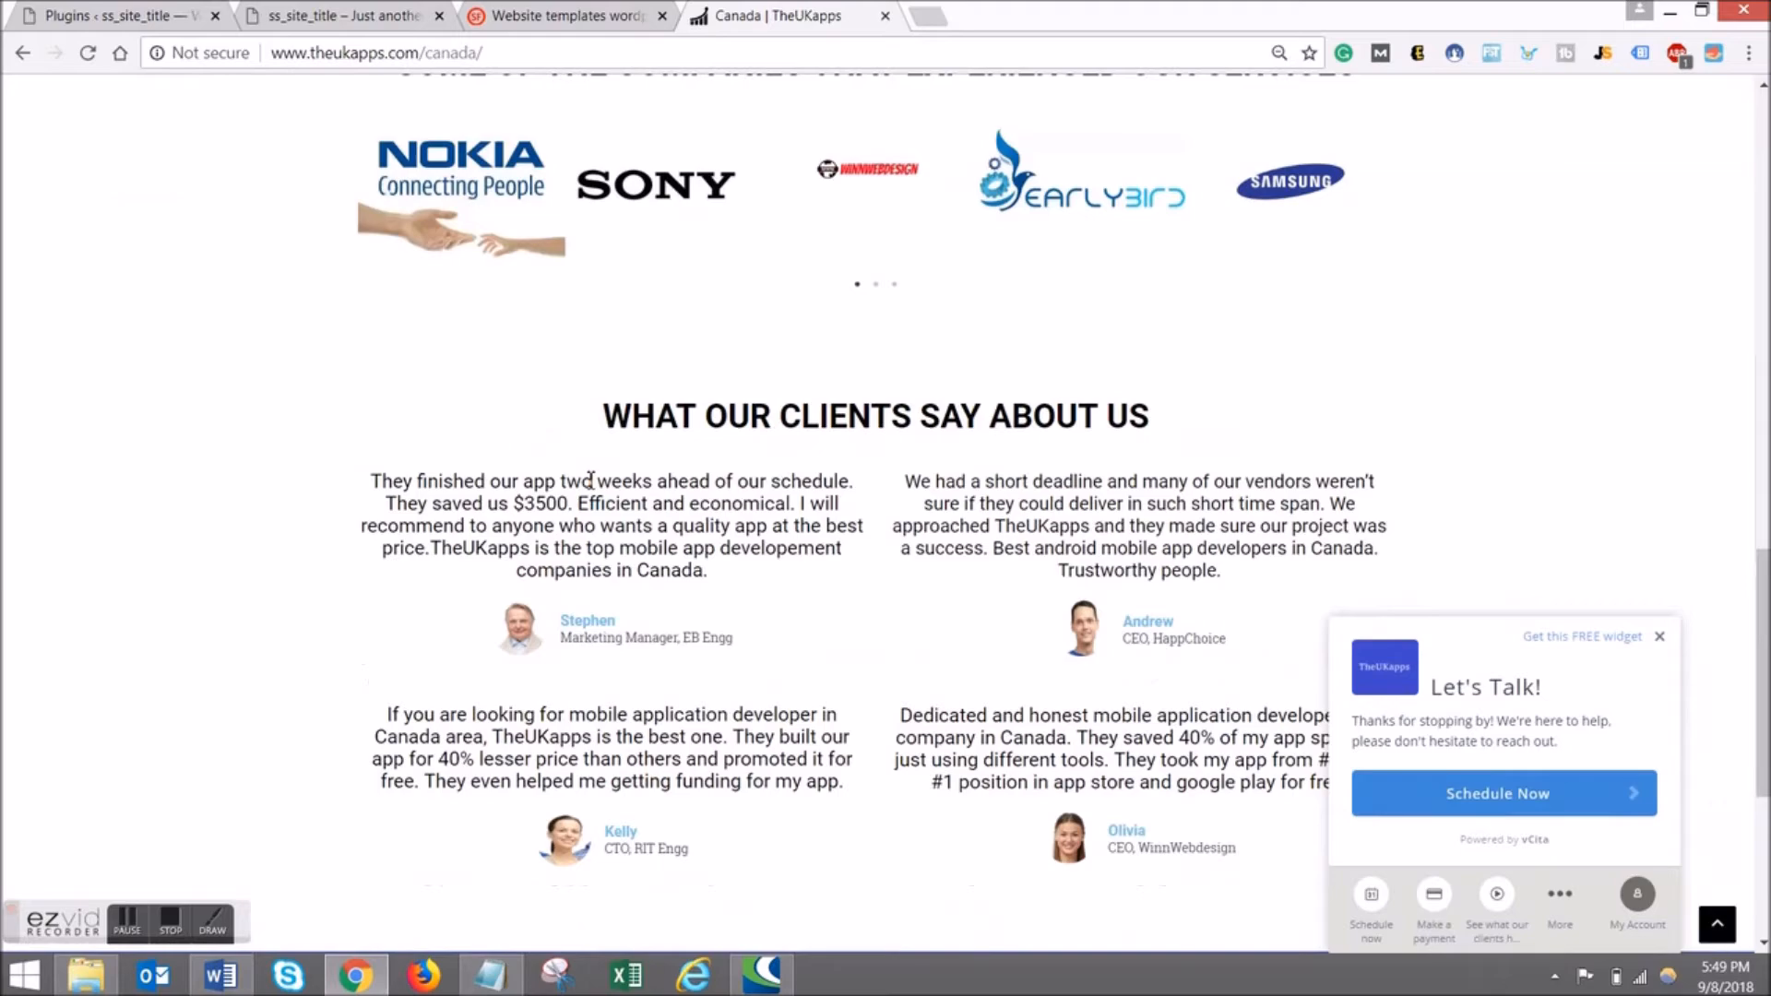
{"action": "scroll", "coordinate": [591, 487], "scroll_direction": "up", "scroll_amount": 20}
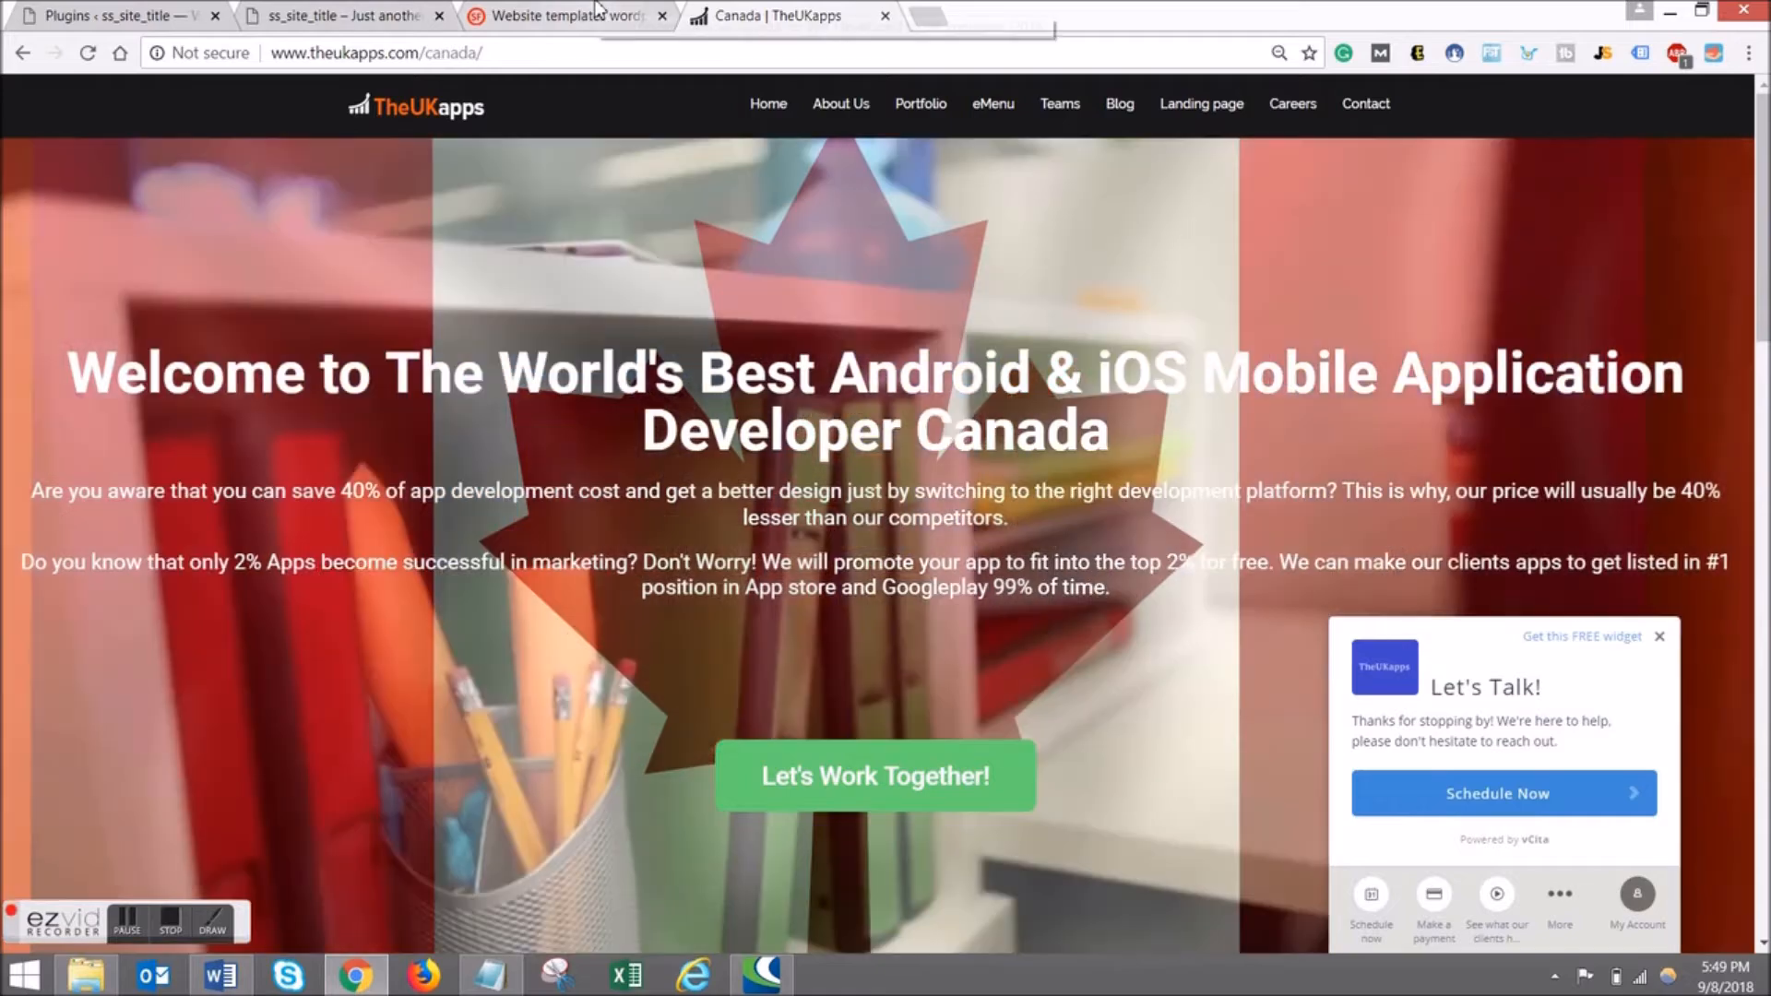
Return to the web designs list, open the Service Provider Website Template's demo site and examine its home page from header to footer.
{"action": "left_click", "coordinate": [598, 12]}
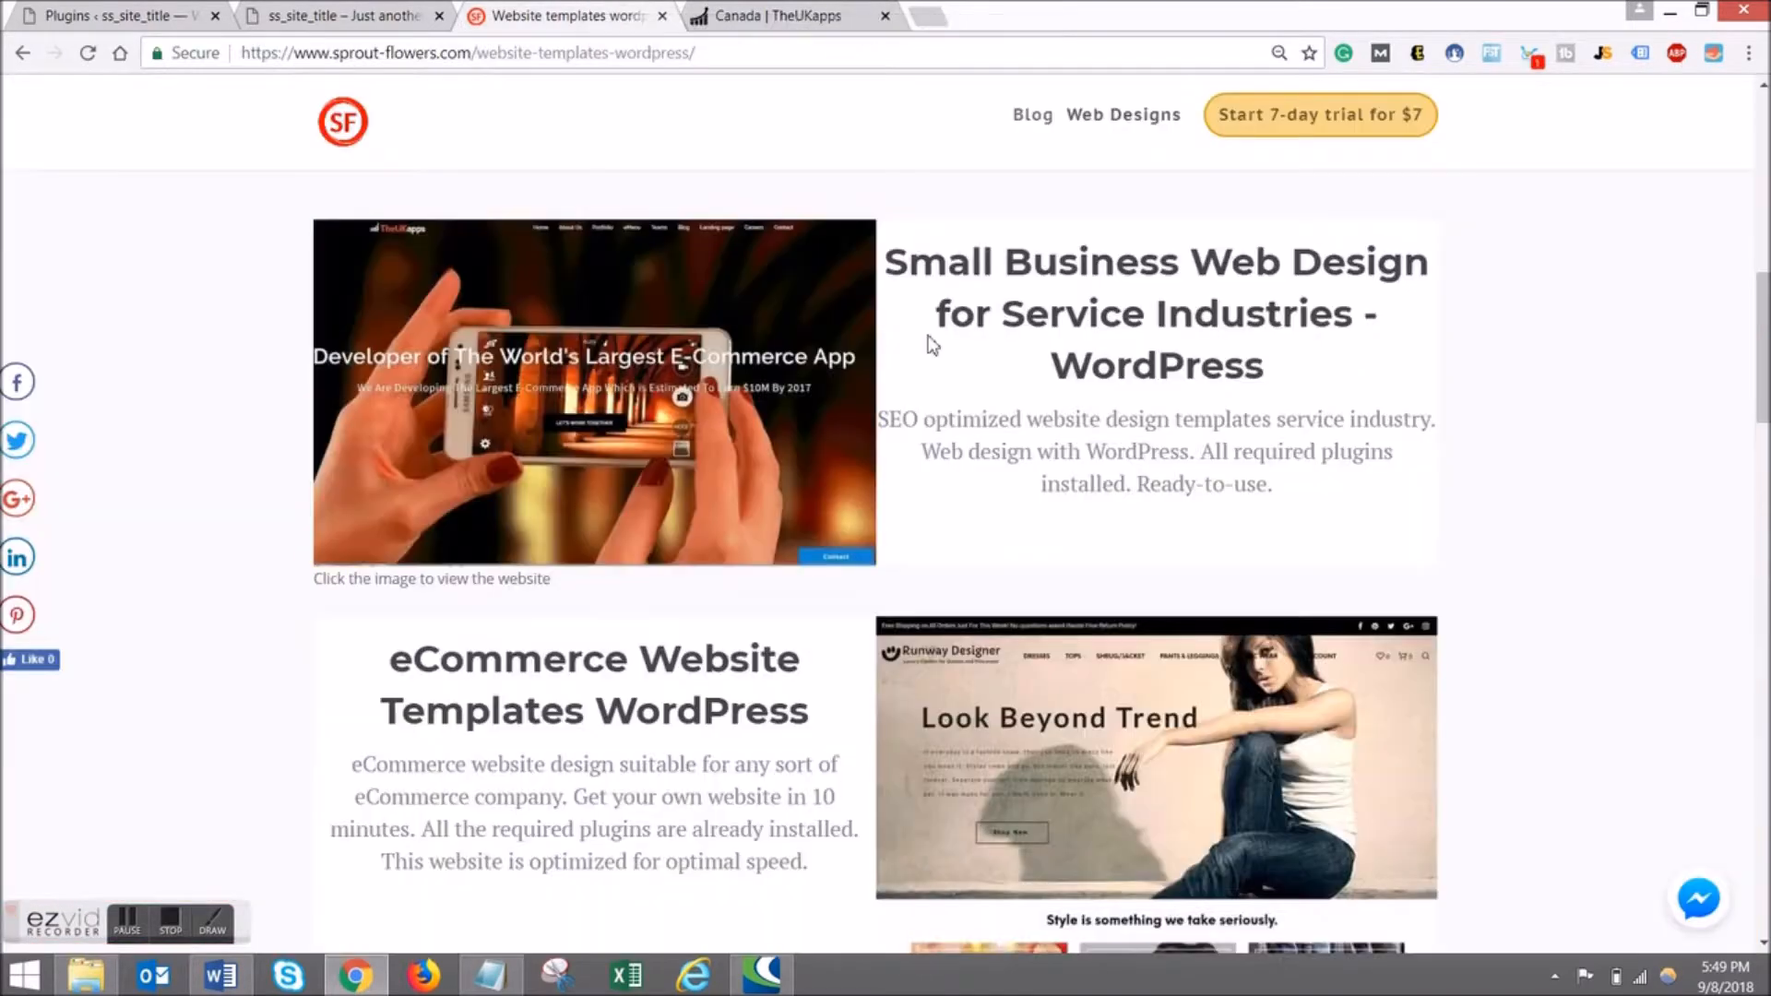
{"action": "scroll", "coordinate": [922, 423], "scroll_direction": "down", "scroll_amount": 6}
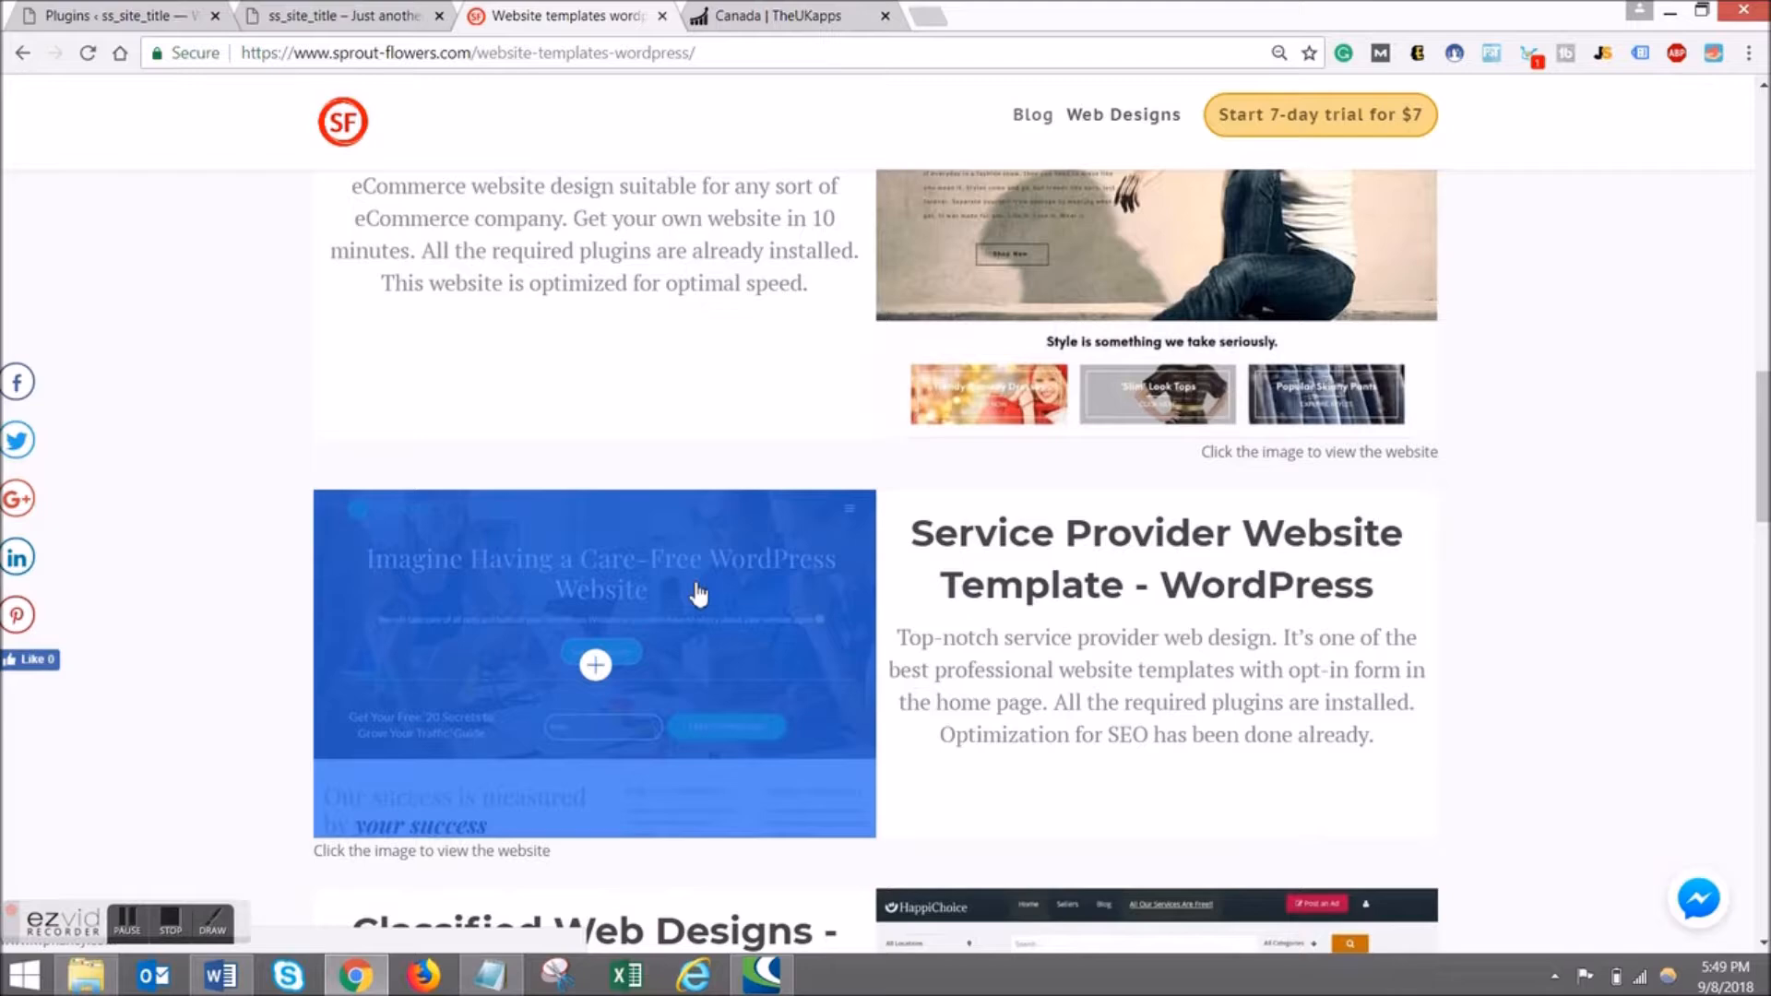
{"action": "left_click", "coordinate": [698, 595]}
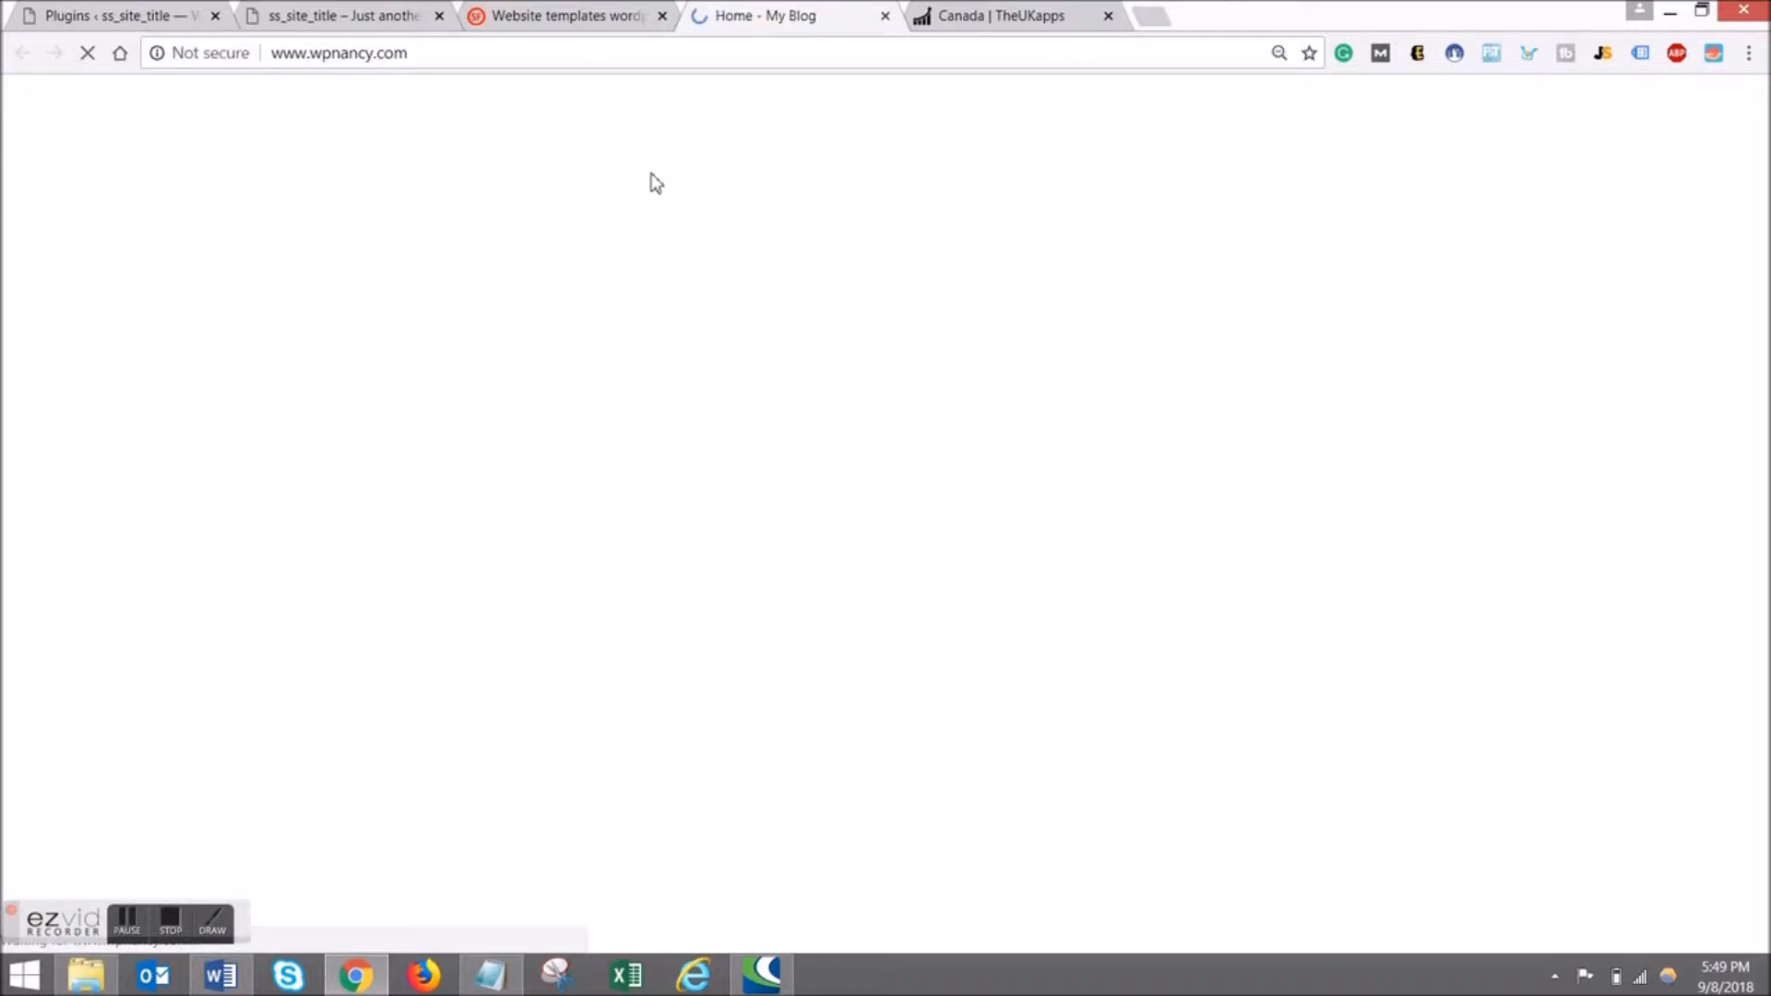
{"action": "left_click", "coordinate": [1015, 13]}
{"action": "left_click", "coordinate": [763, 16]}
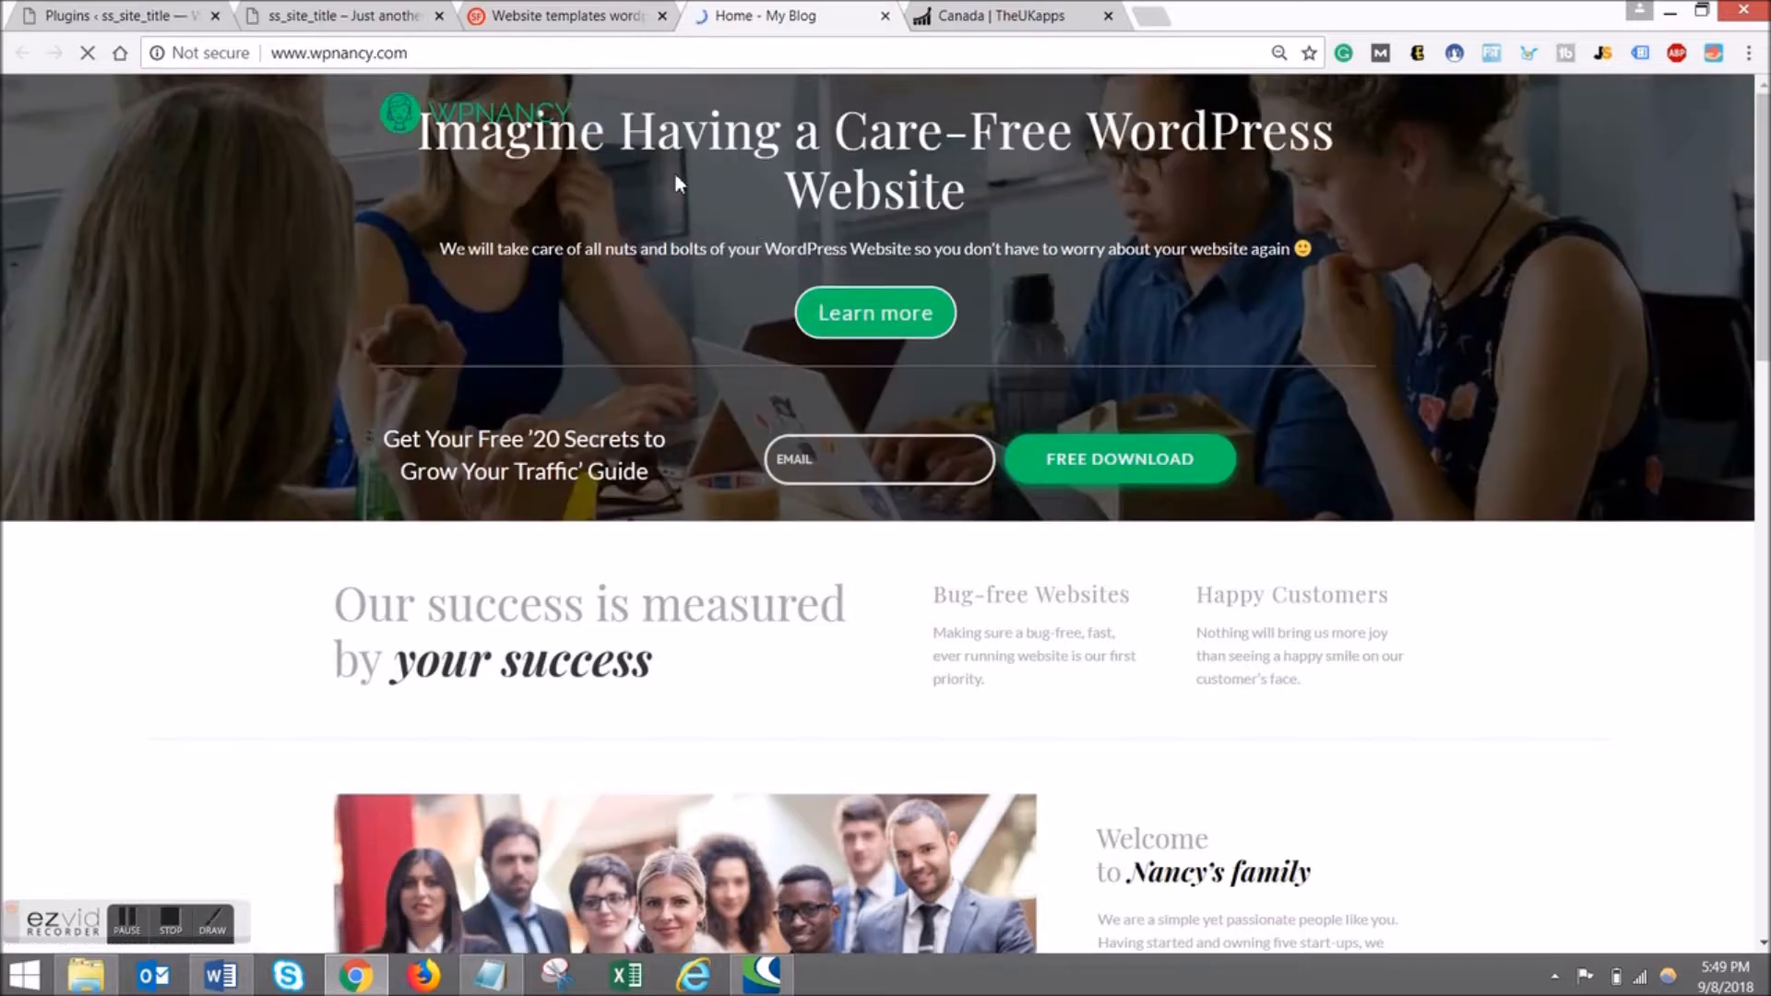
{"action": "scroll", "coordinate": [989, 343], "scroll_direction": "down", "scroll_amount": 12}
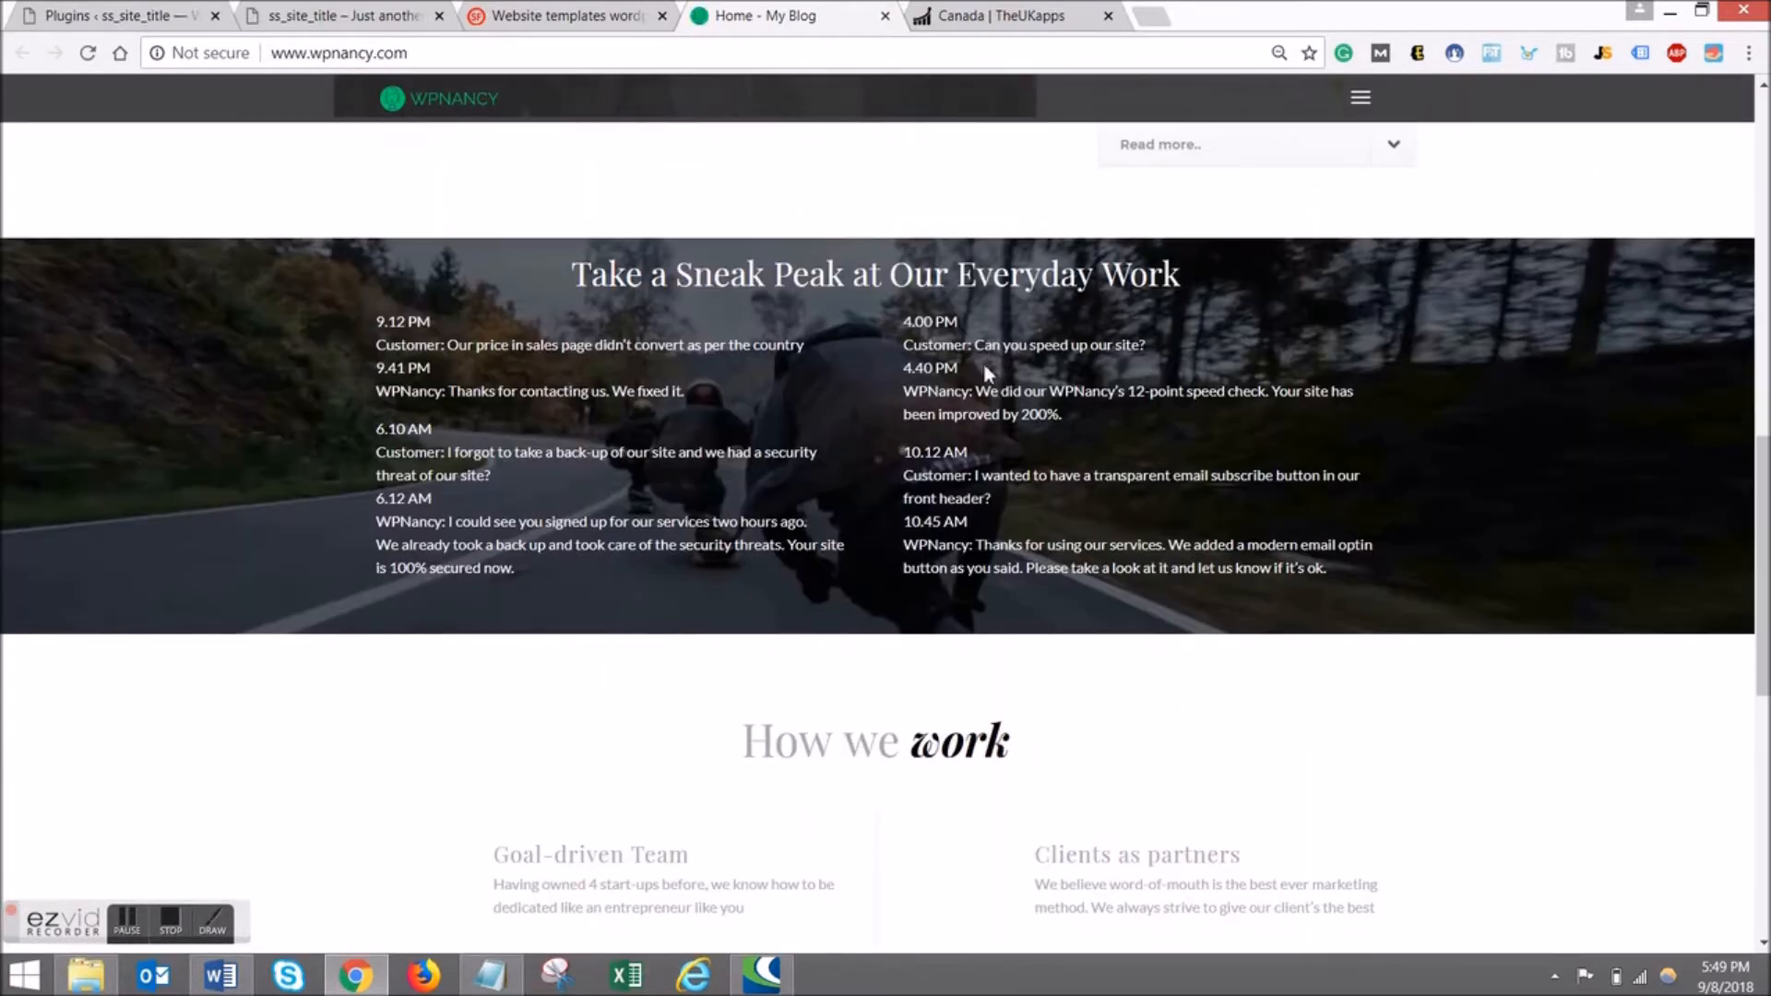
{"action": "scroll", "coordinate": [984, 369], "scroll_direction": "down", "scroll_amount": 6}
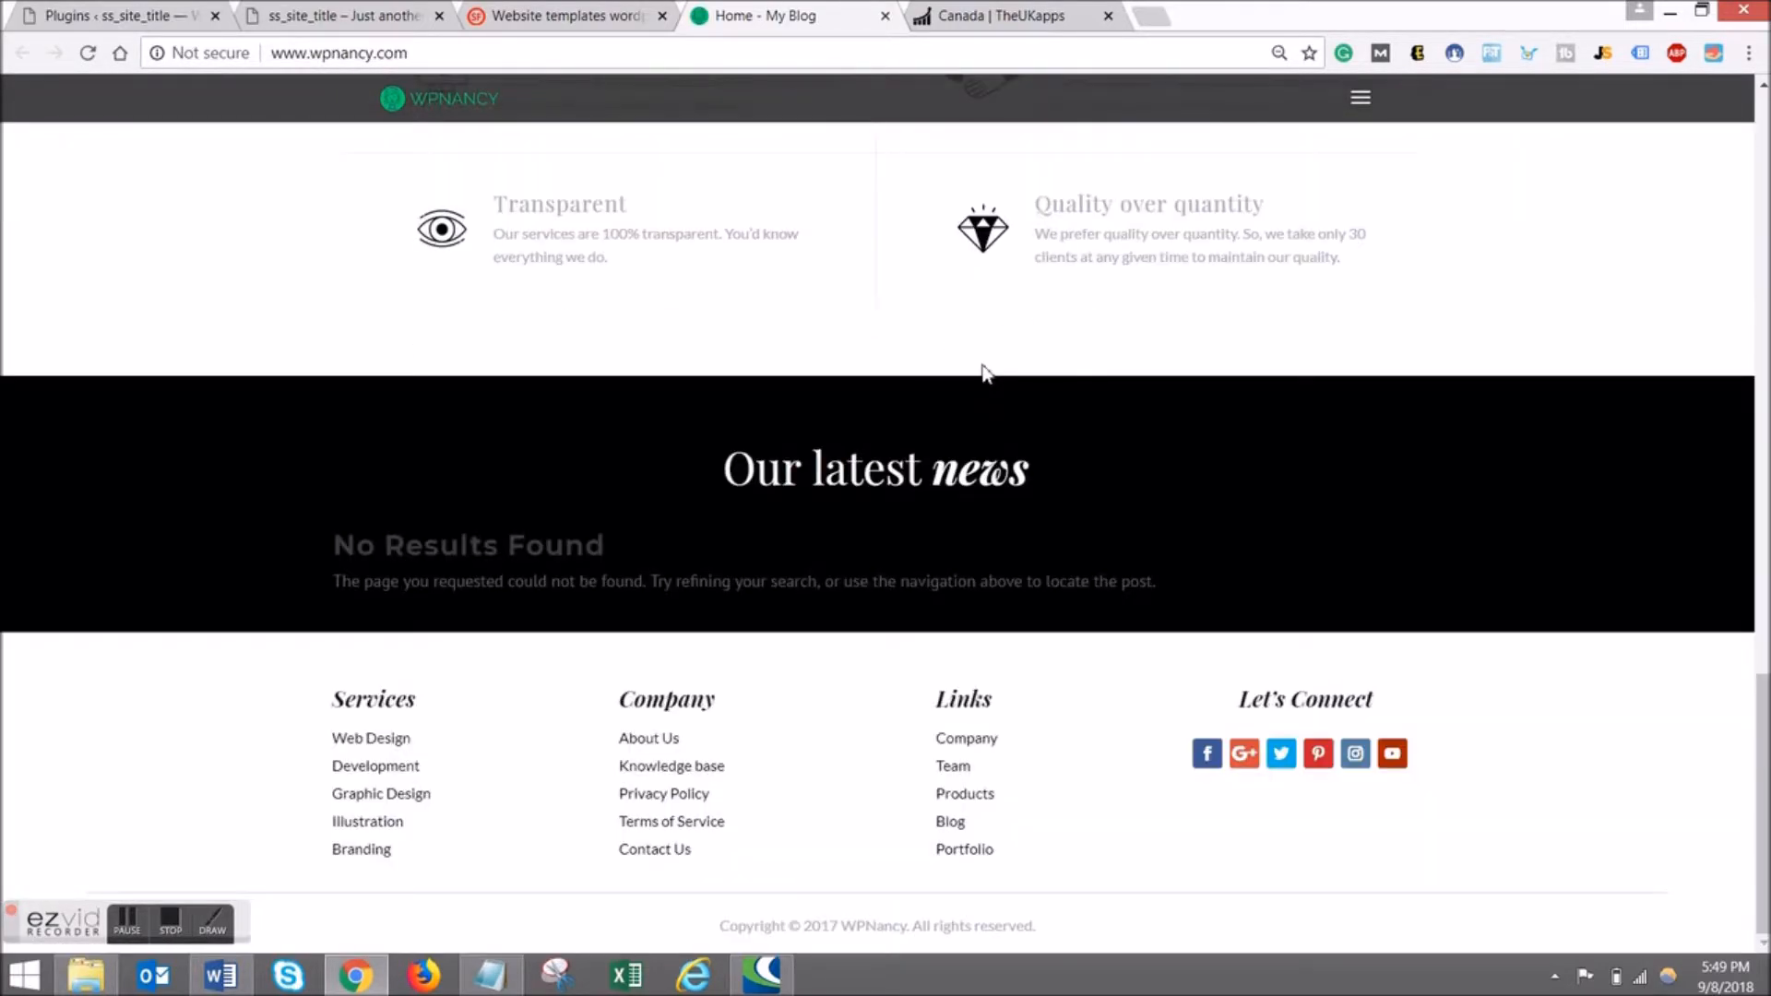
{"action": "scroll", "coordinate": [981, 369], "scroll_direction": "up", "scroll_amount": 18}
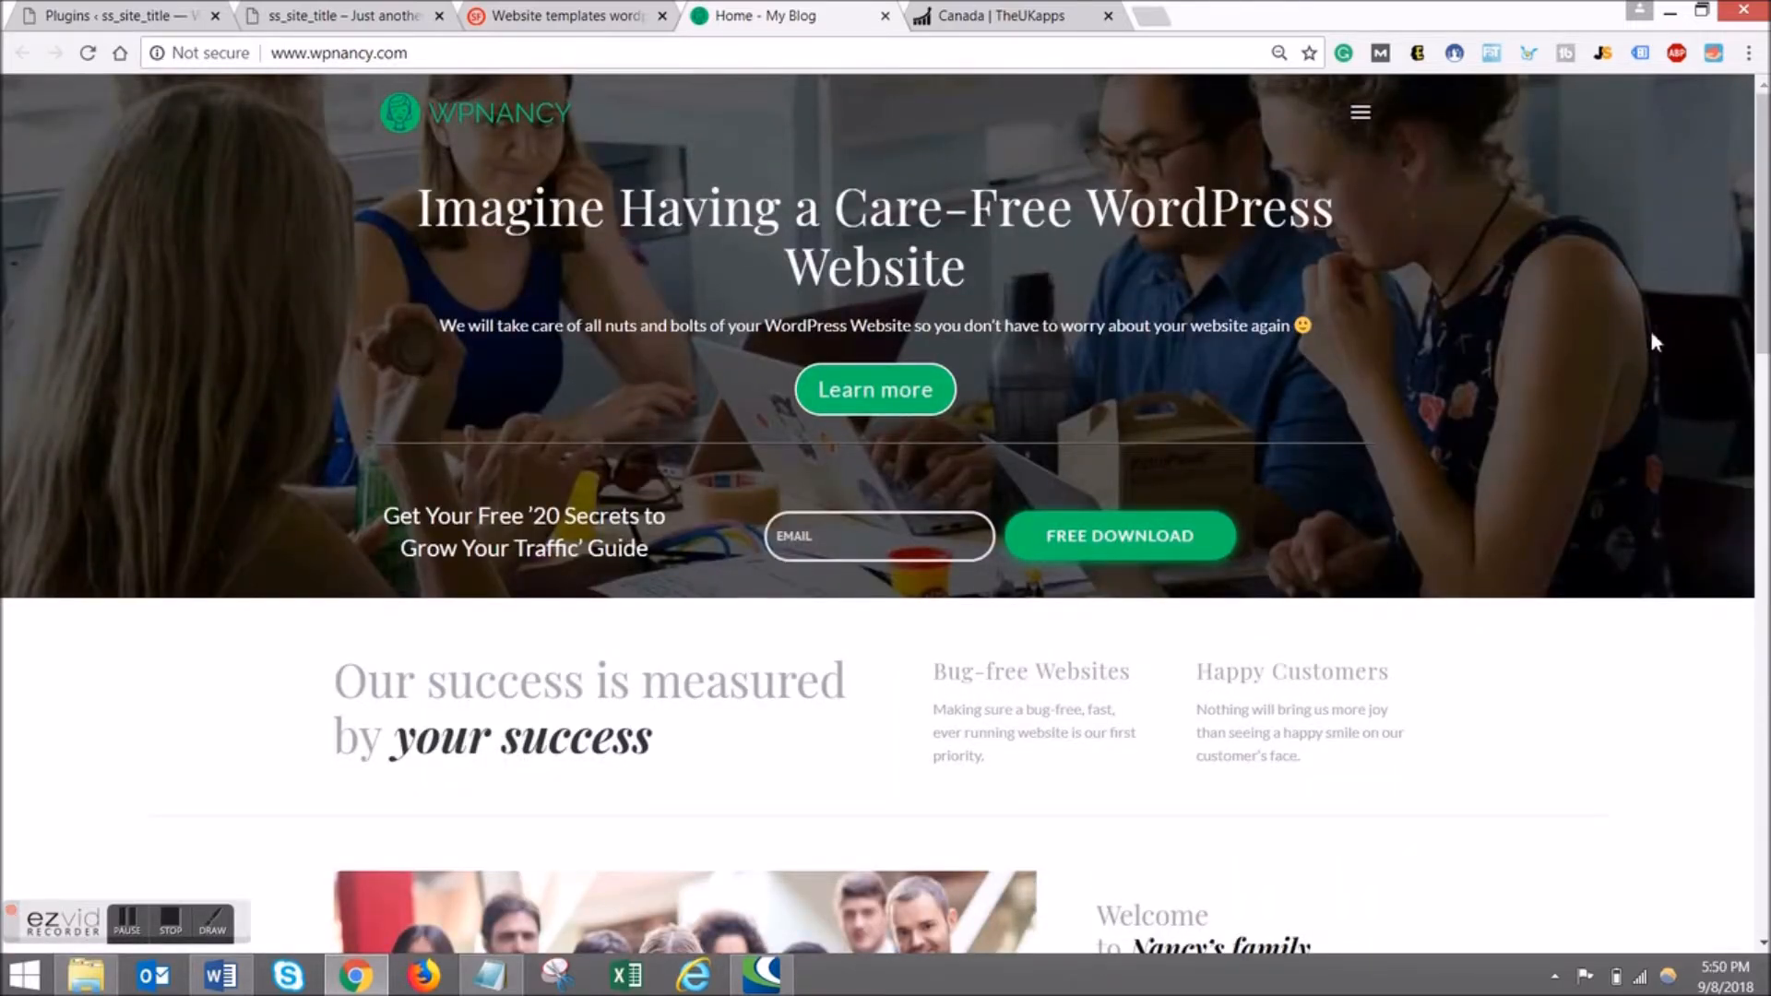
{"action": "scroll", "coordinate": [1125, 358], "scroll_direction": "down", "scroll_amount": 3}
{"action": "scroll", "coordinate": [1119, 356], "scroll_direction": "up", "scroll_amount": 3}
Open the Hire us page of the WPNancy demo site and examine it down to the footer.
{"action": "left_click", "coordinate": [1364, 116]}
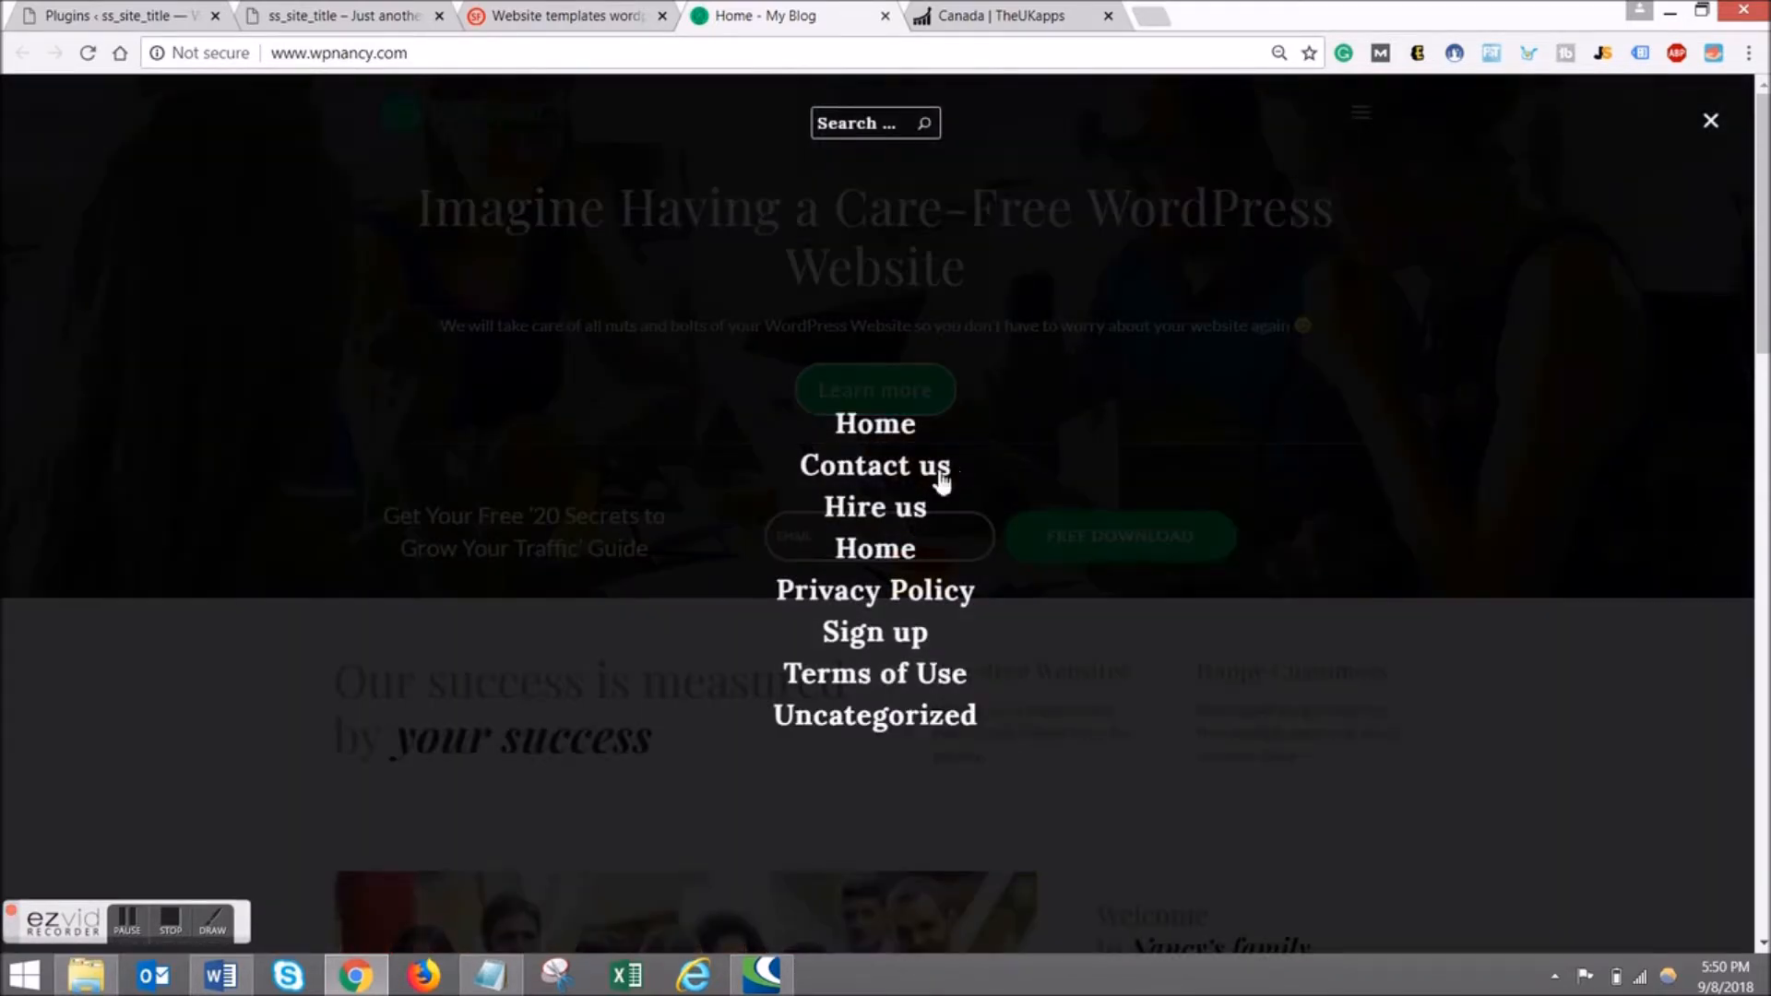
{"action": "left_click", "coordinate": [916, 510]}
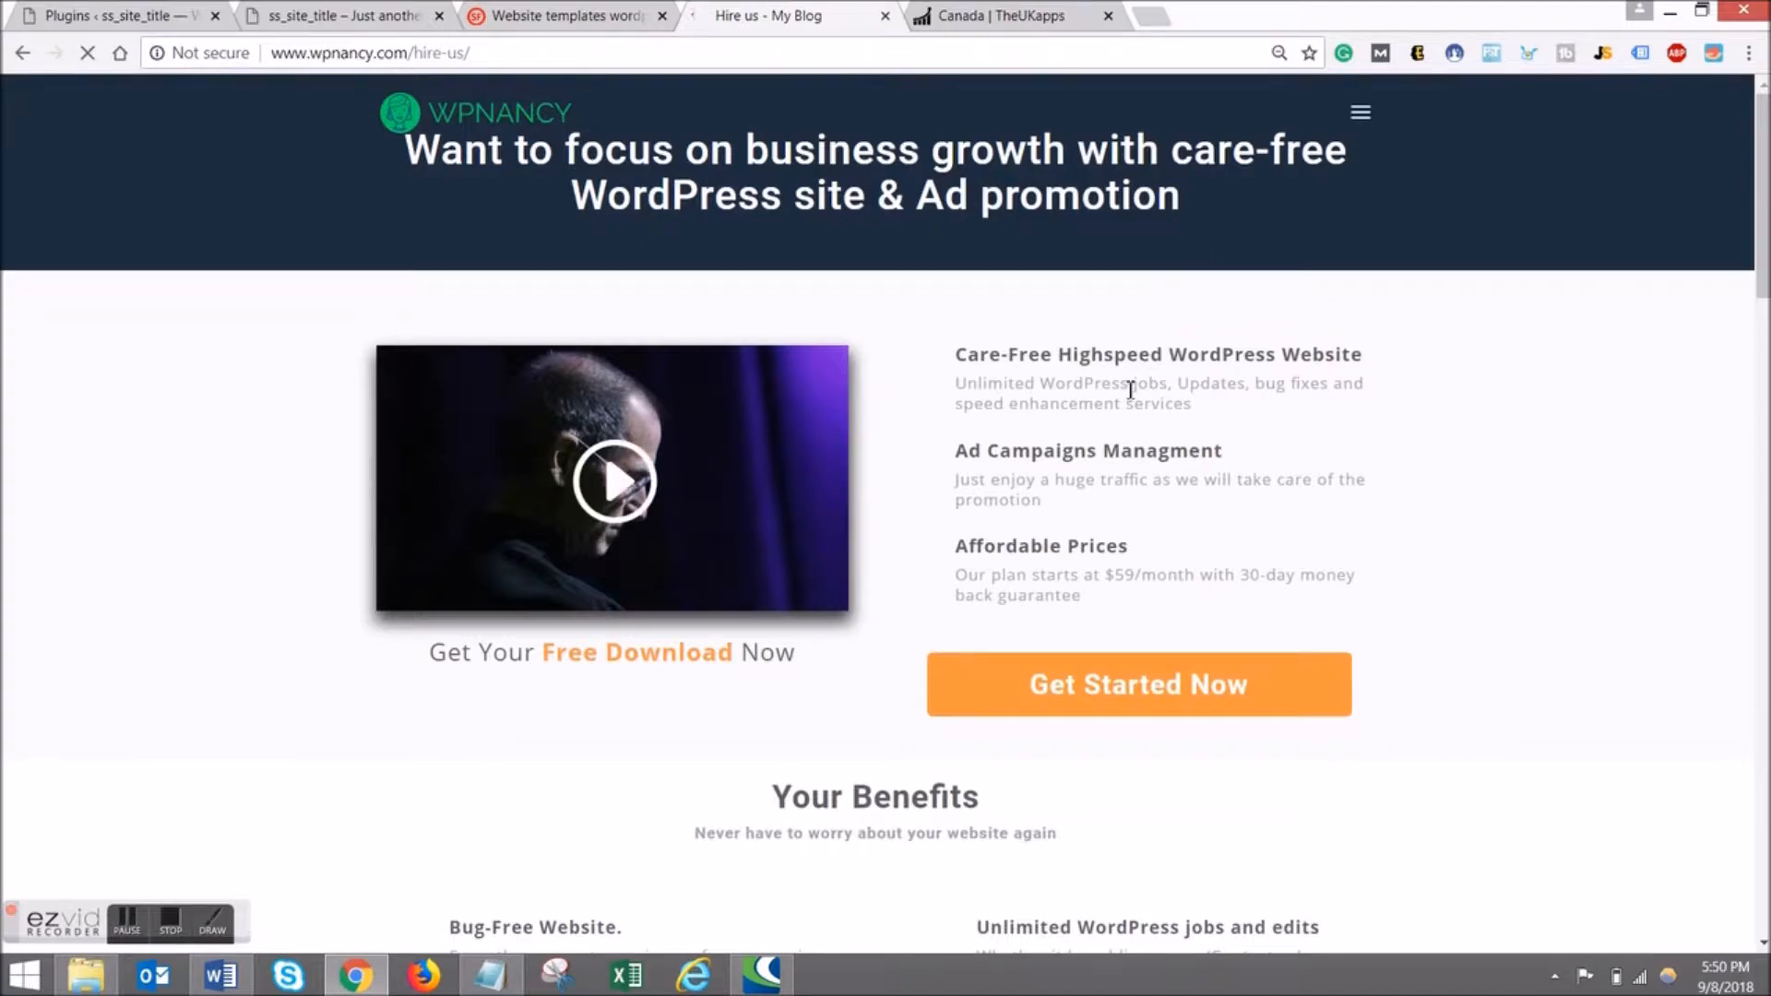
{"action": "scroll", "coordinate": [1130, 390], "scroll_direction": "down", "scroll_amount": 20}
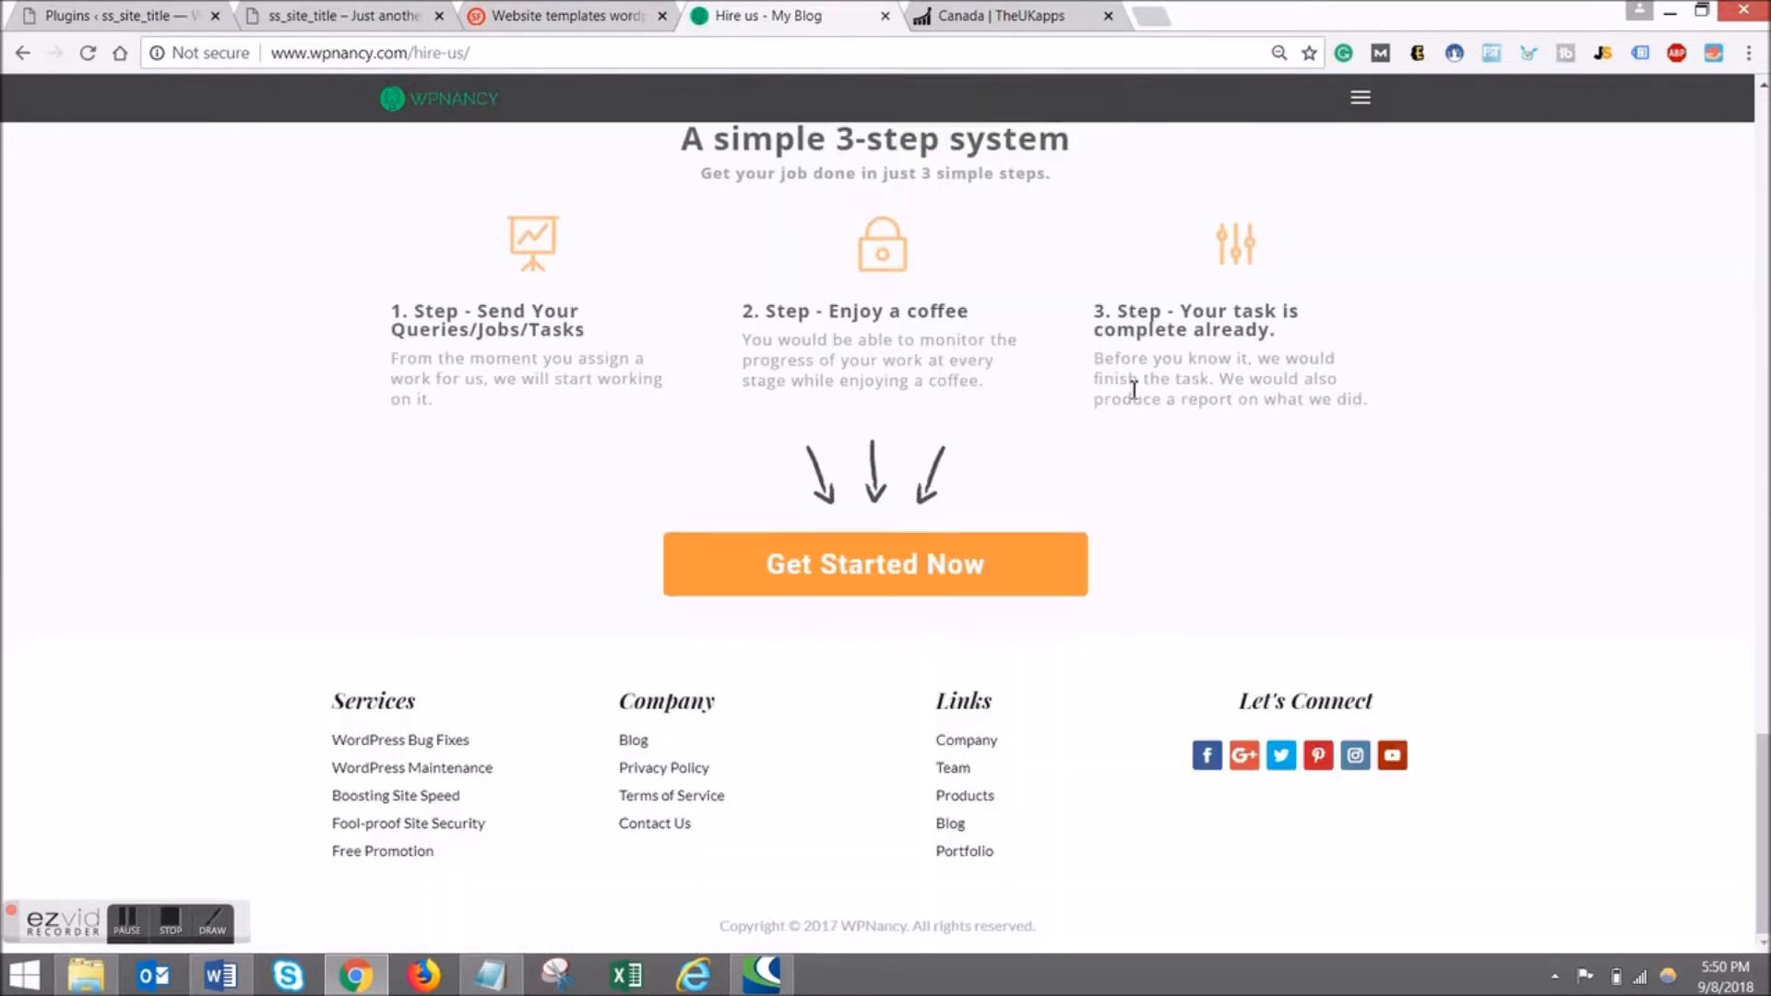
{"action": "scroll", "coordinate": [1134, 390], "scroll_direction": "up", "scroll_amount": 20}
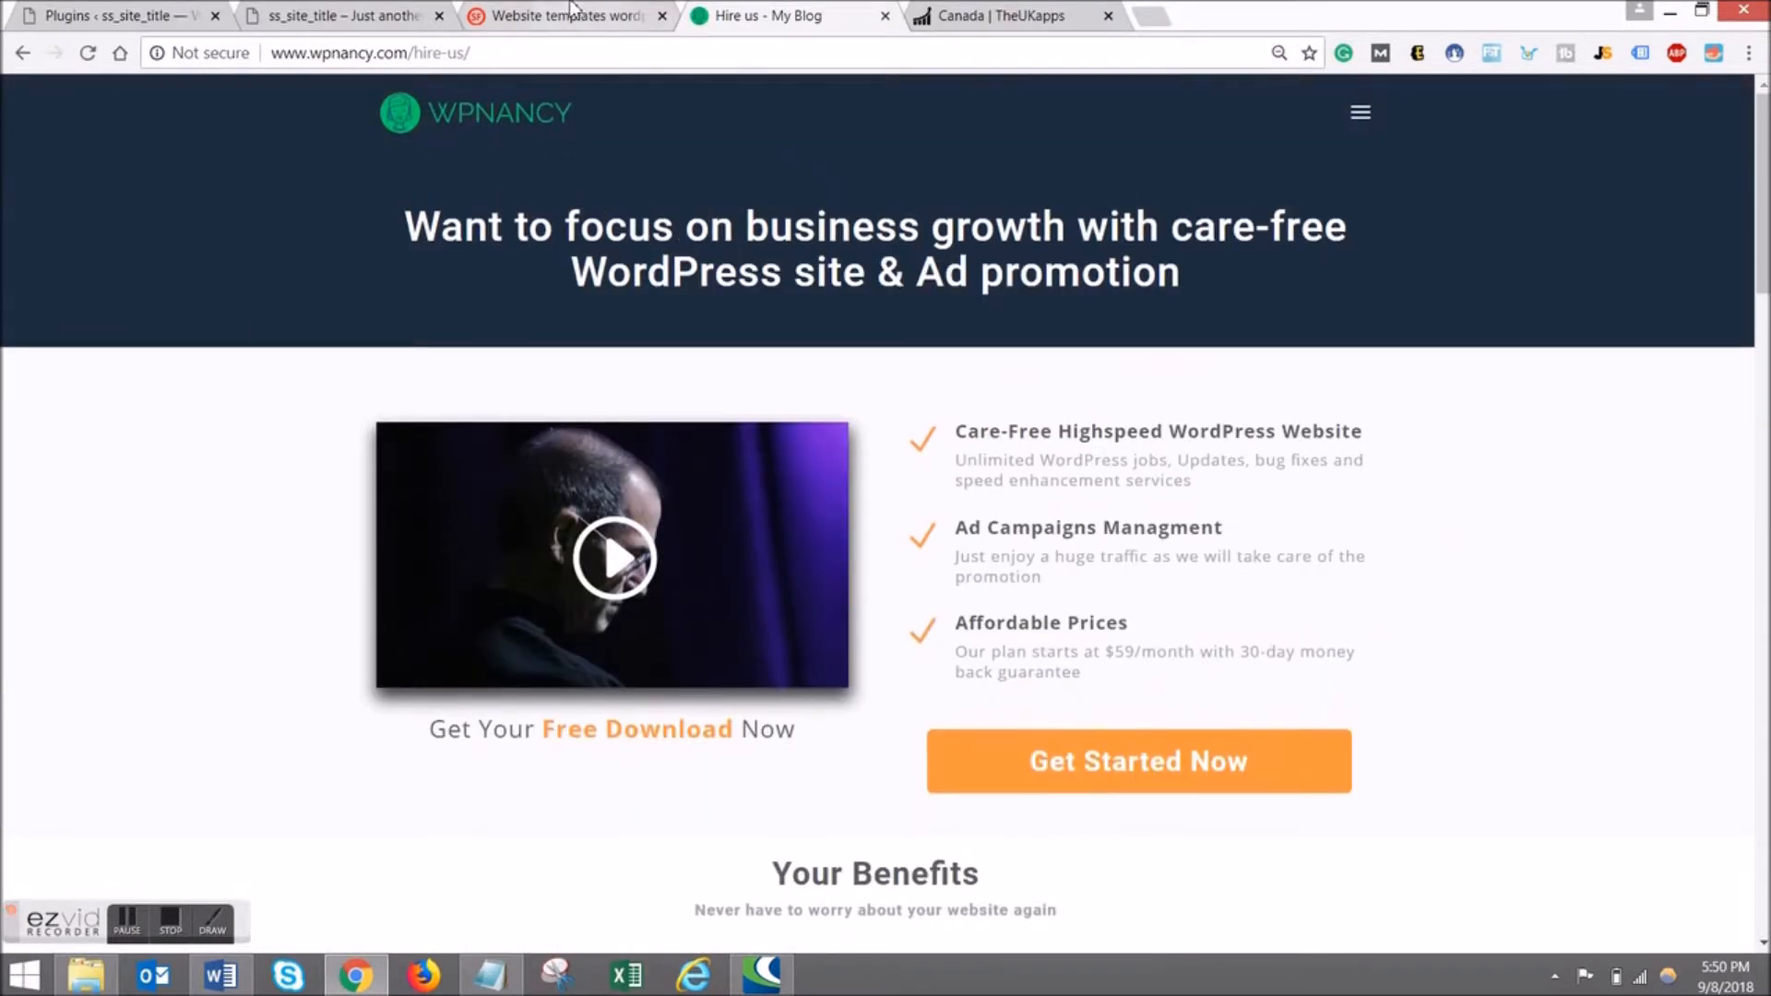
Return to the web designs list and compare the small business, eCommerce and service provider templates.
{"action": "left_click", "coordinate": [572, 11]}
{"action": "scroll", "coordinate": [685, 380], "scroll_direction": "up", "scroll_amount": 10}
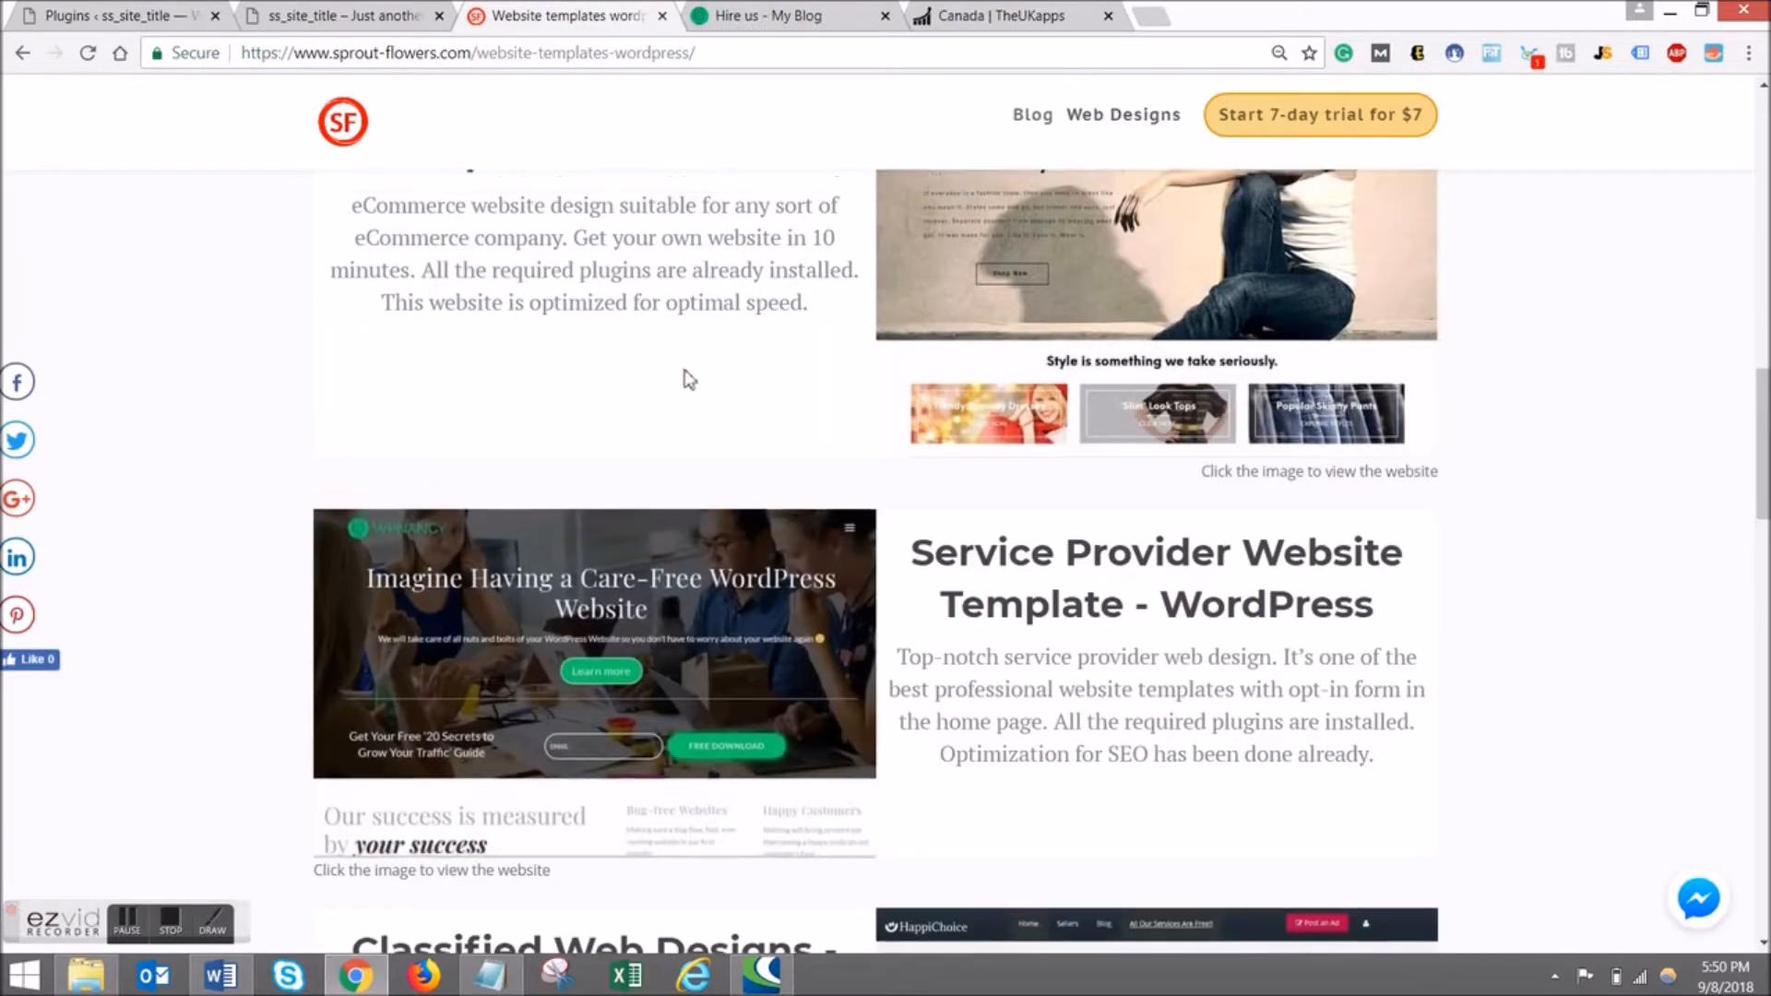
{"action": "scroll", "coordinate": [685, 380], "scroll_direction": "down", "scroll_amount": 6}
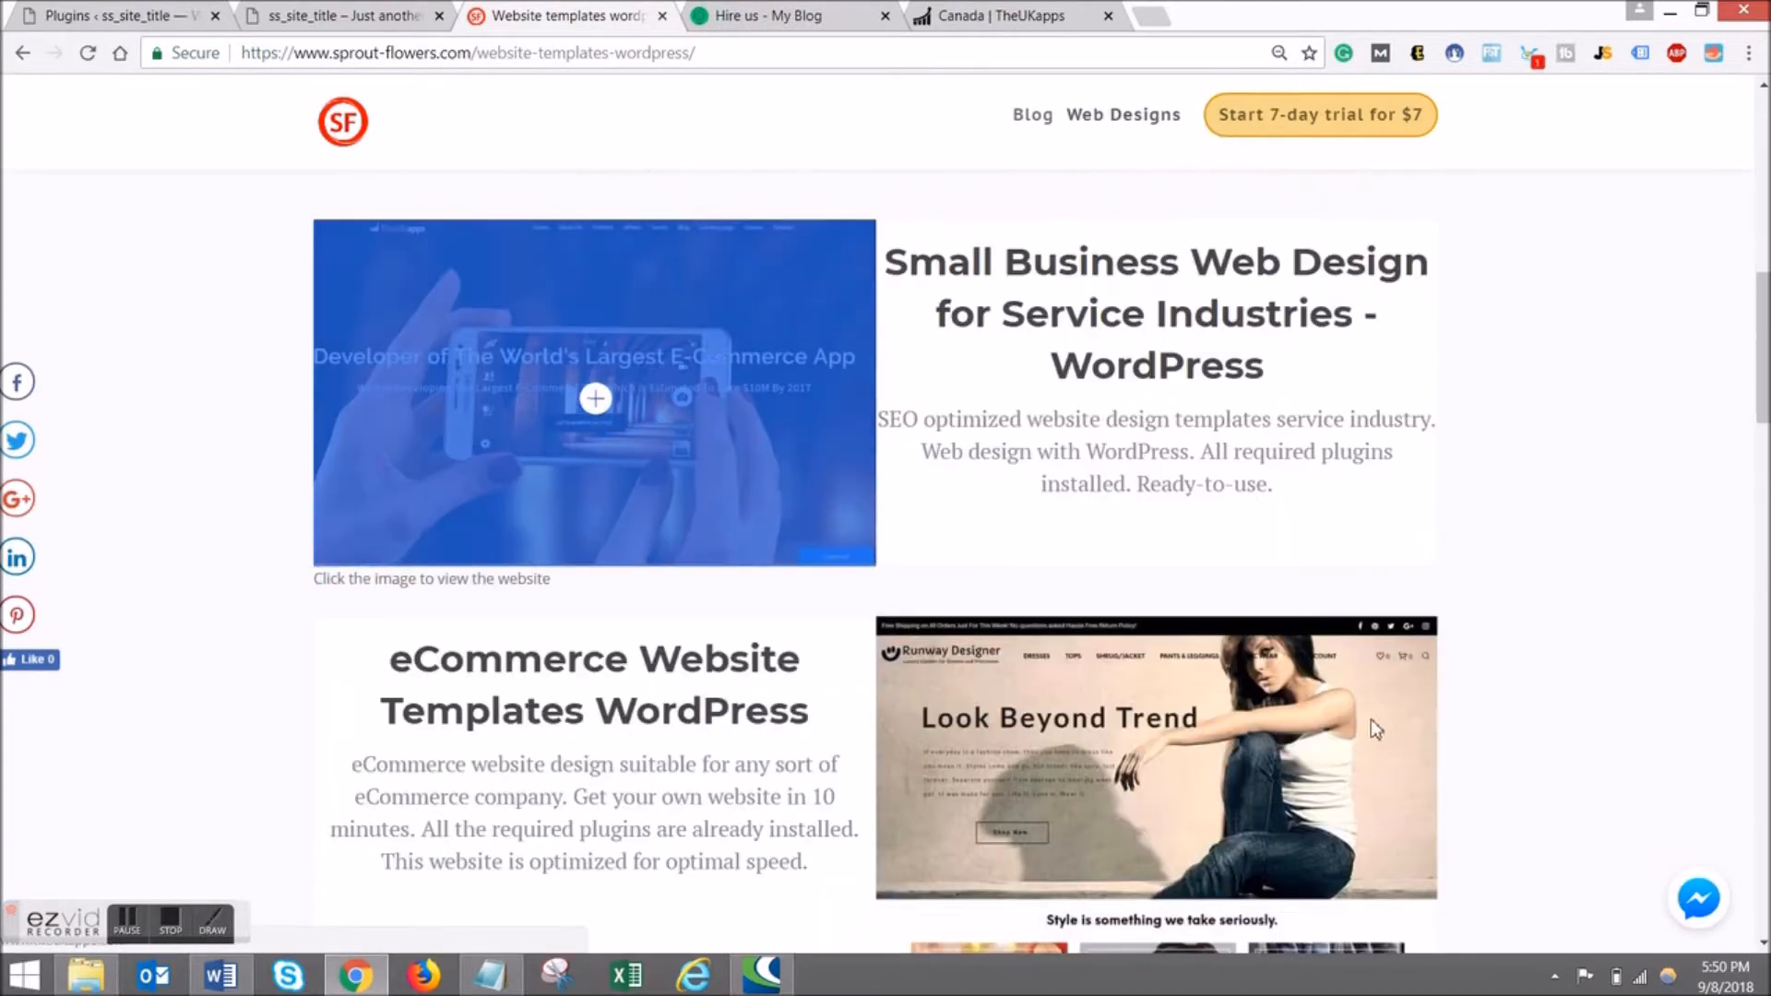
{"action": "scroll", "coordinate": [866, 620], "scroll_direction": "down", "scroll_amount": 1}
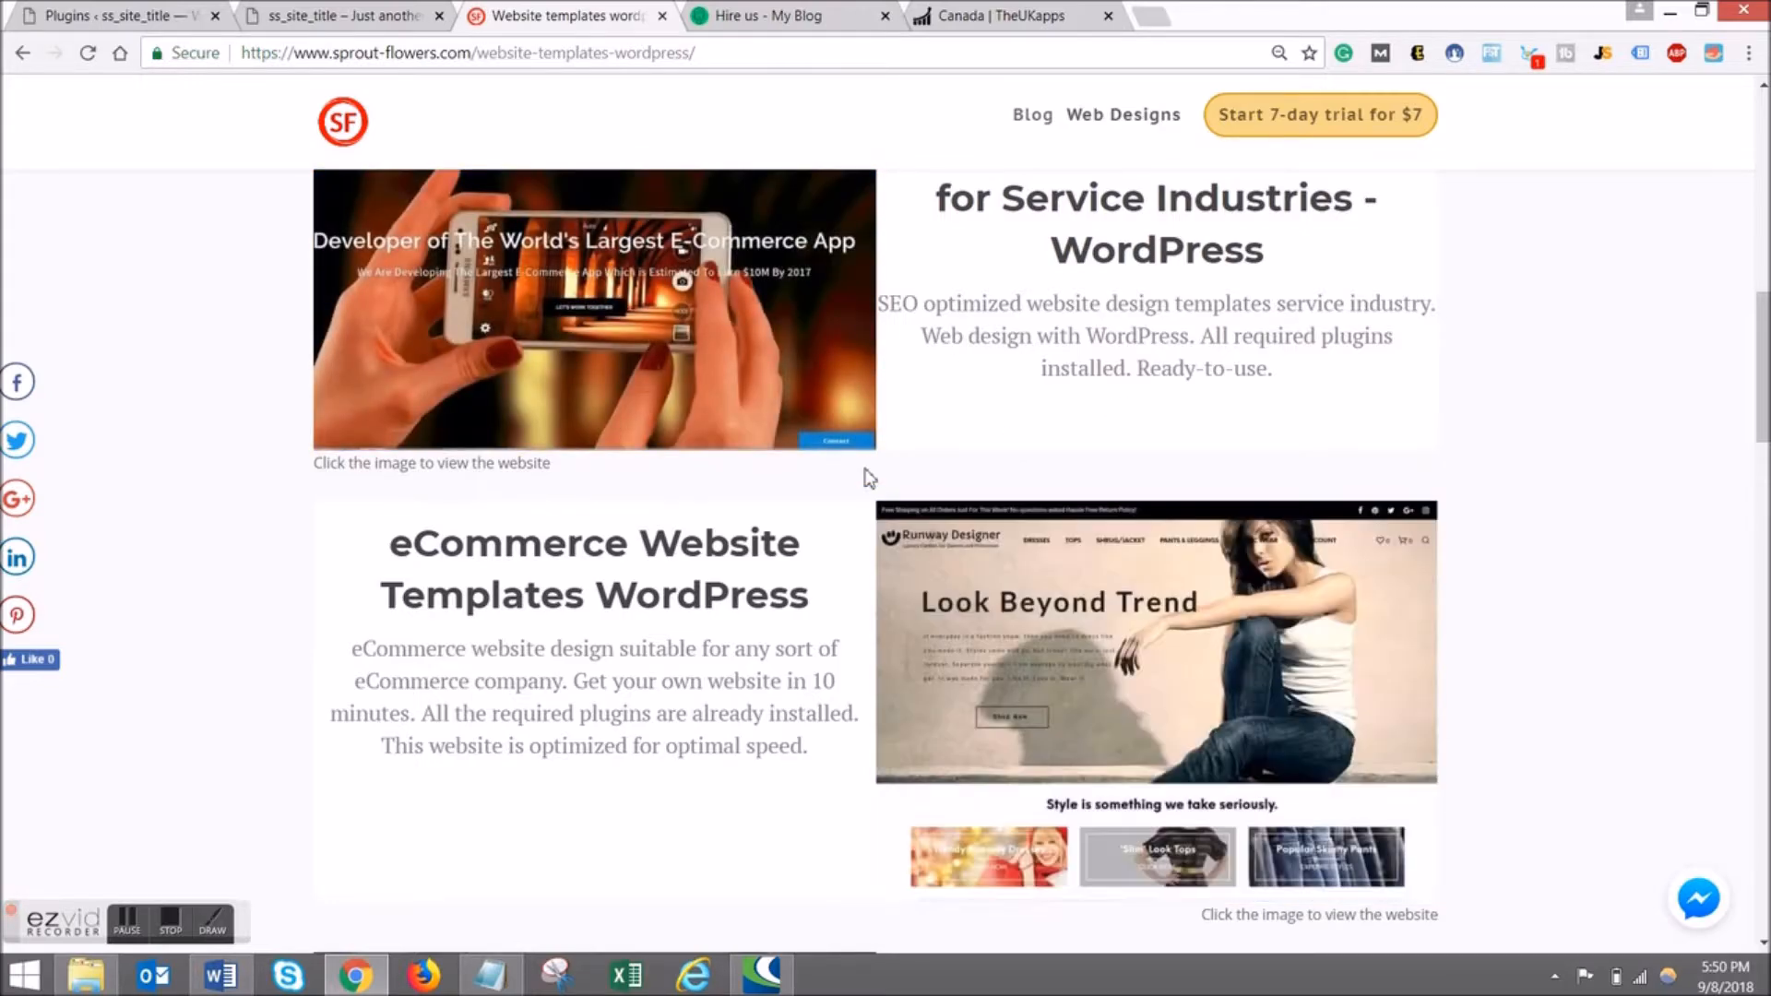
{"action": "scroll", "coordinate": [867, 472], "scroll_direction": "down", "scroll_amount": 2}
{"action": "scroll", "coordinate": [872, 478], "scroll_direction": "up", "scroll_amount": 2}
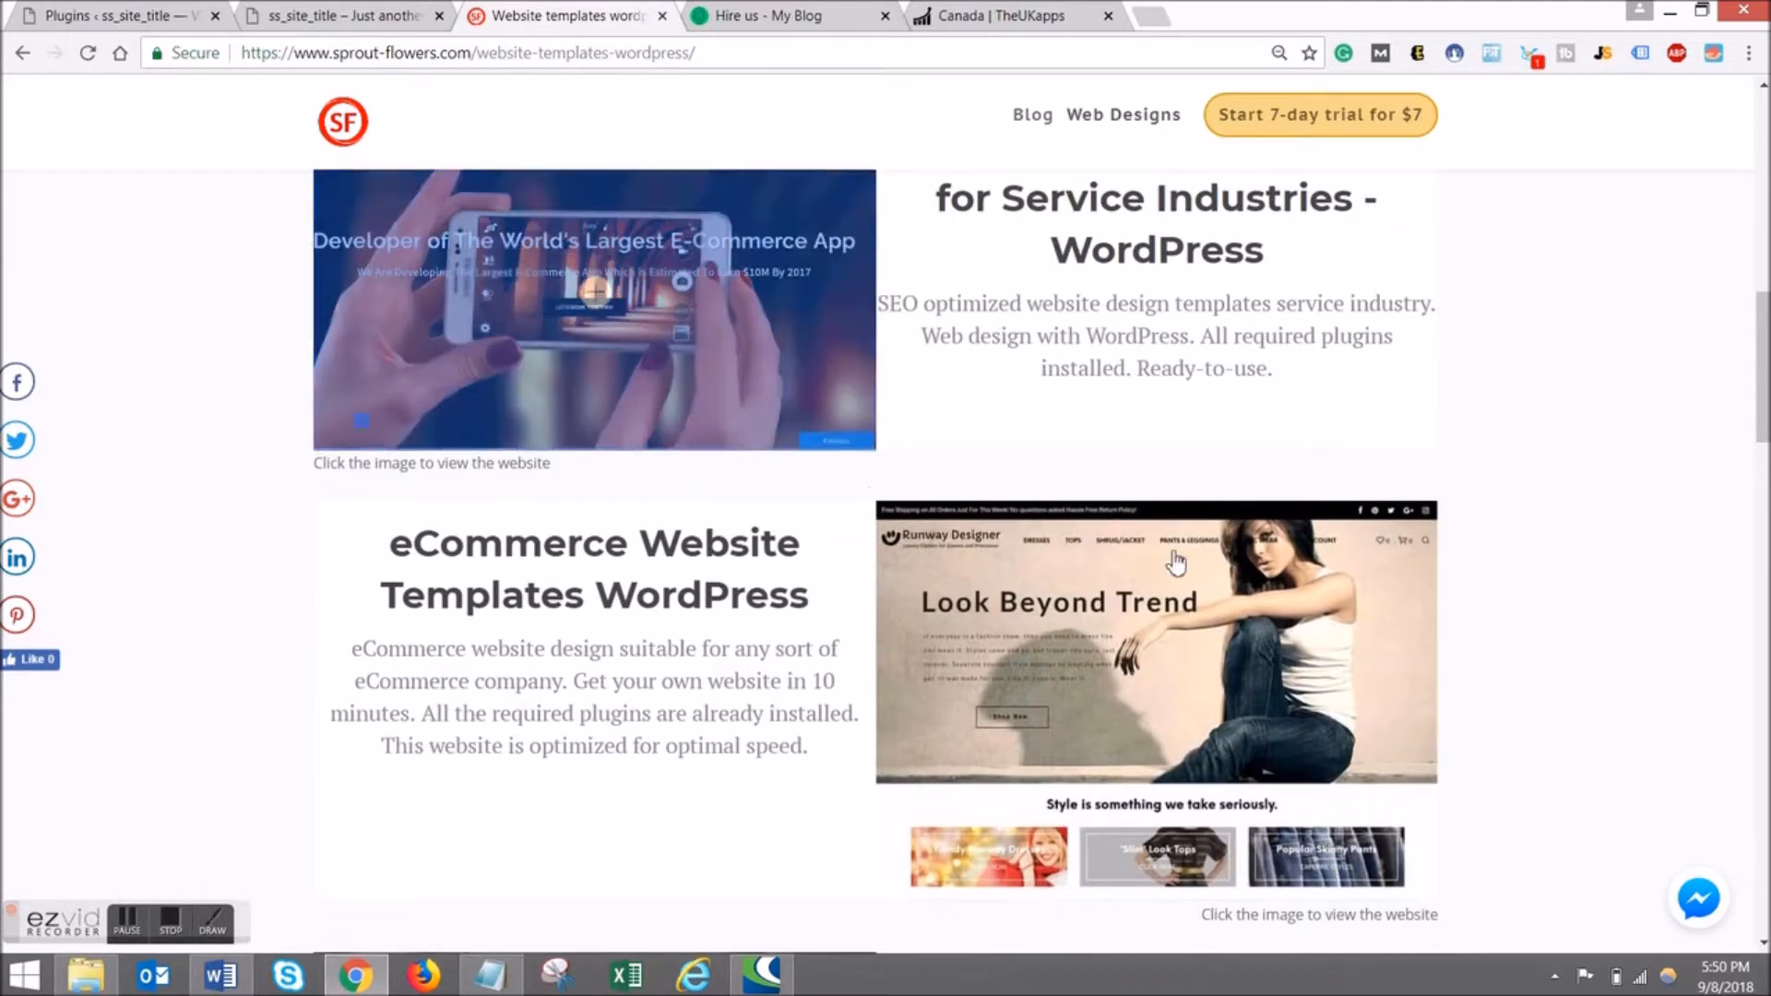
Open the PayPal checkout for buying all the web designs for $99, and return to the Web Designs page.
{"action": "scroll", "coordinate": [972, 534], "scroll_direction": "up", "scroll_amount": 3}
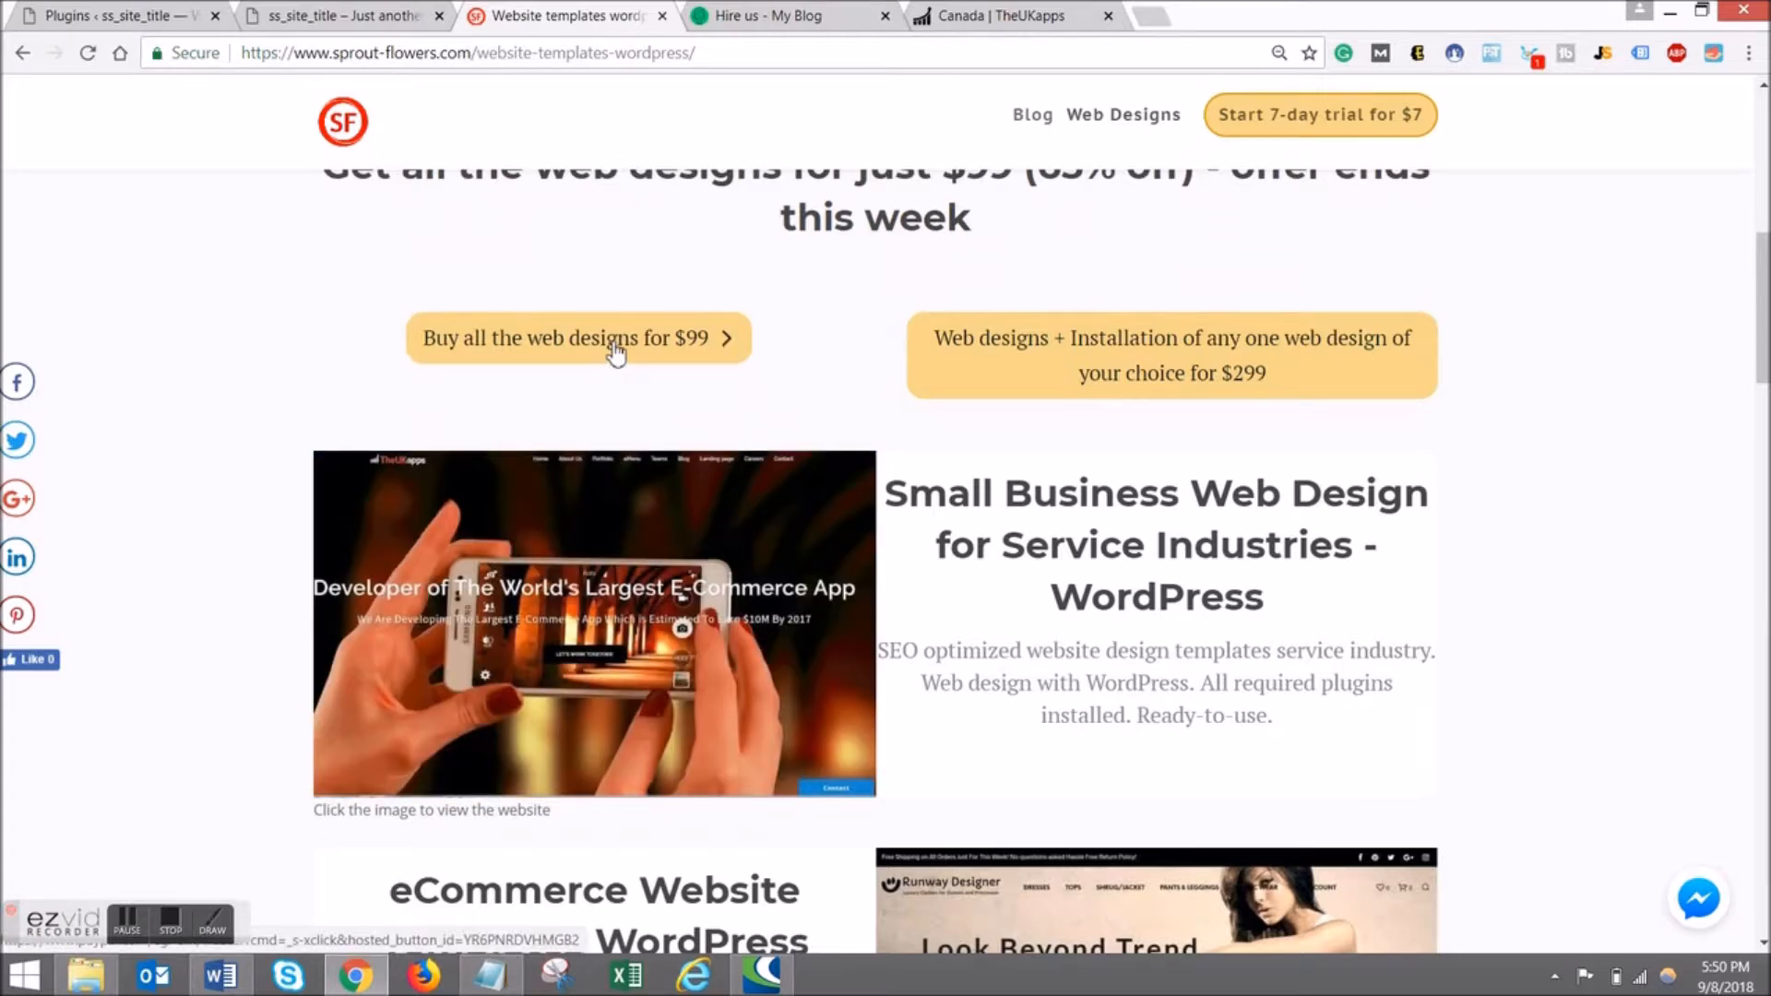
{"action": "left_click", "coordinate": [615, 353]}
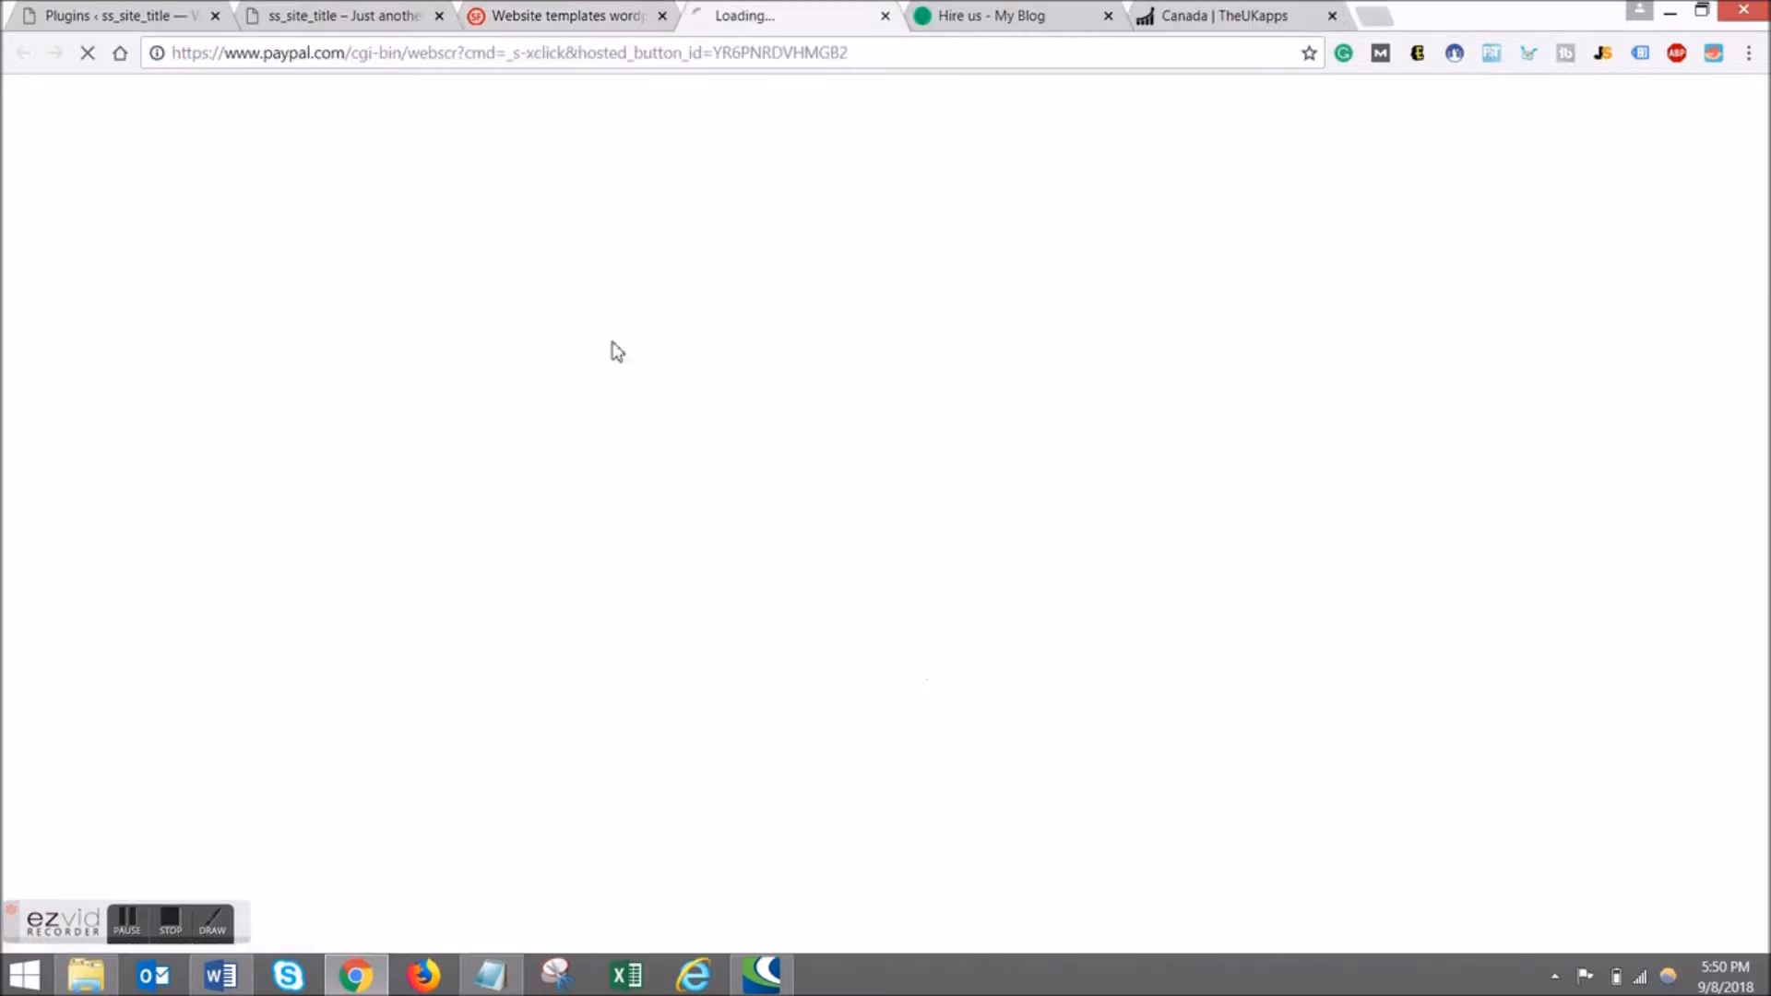
{"action": "left_click", "coordinate": [616, 25]}
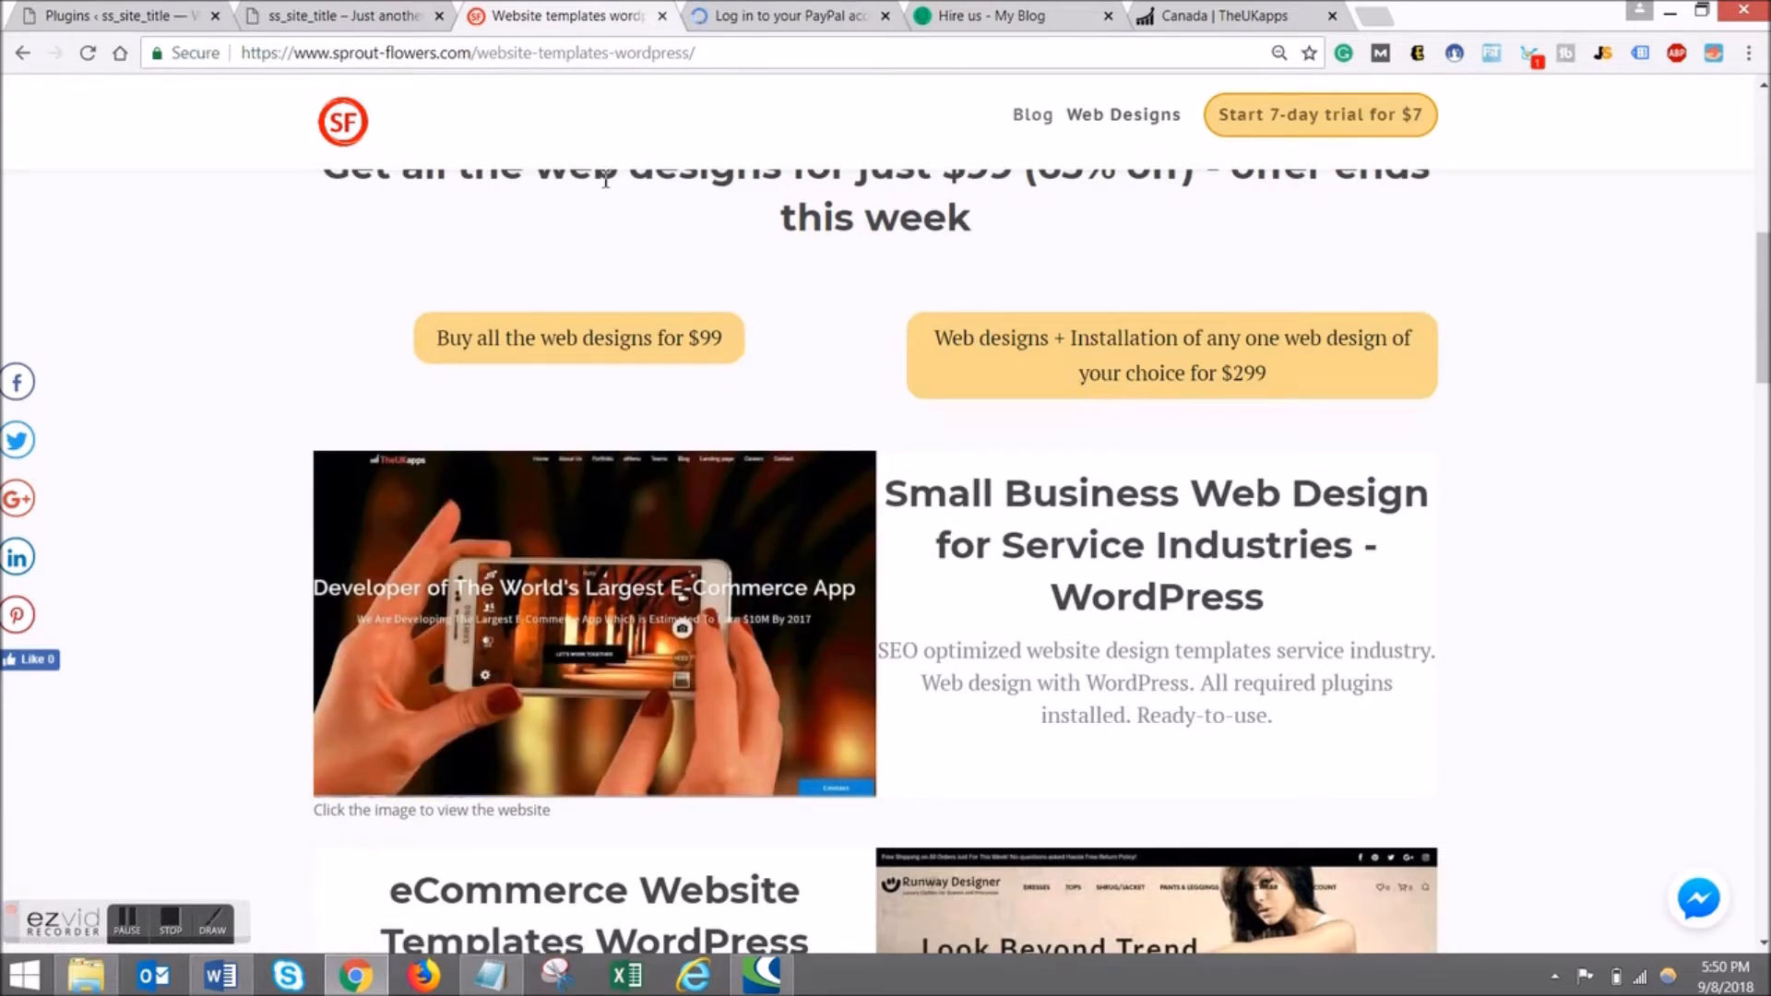
{"action": "left_click", "coordinate": [172, 932]}
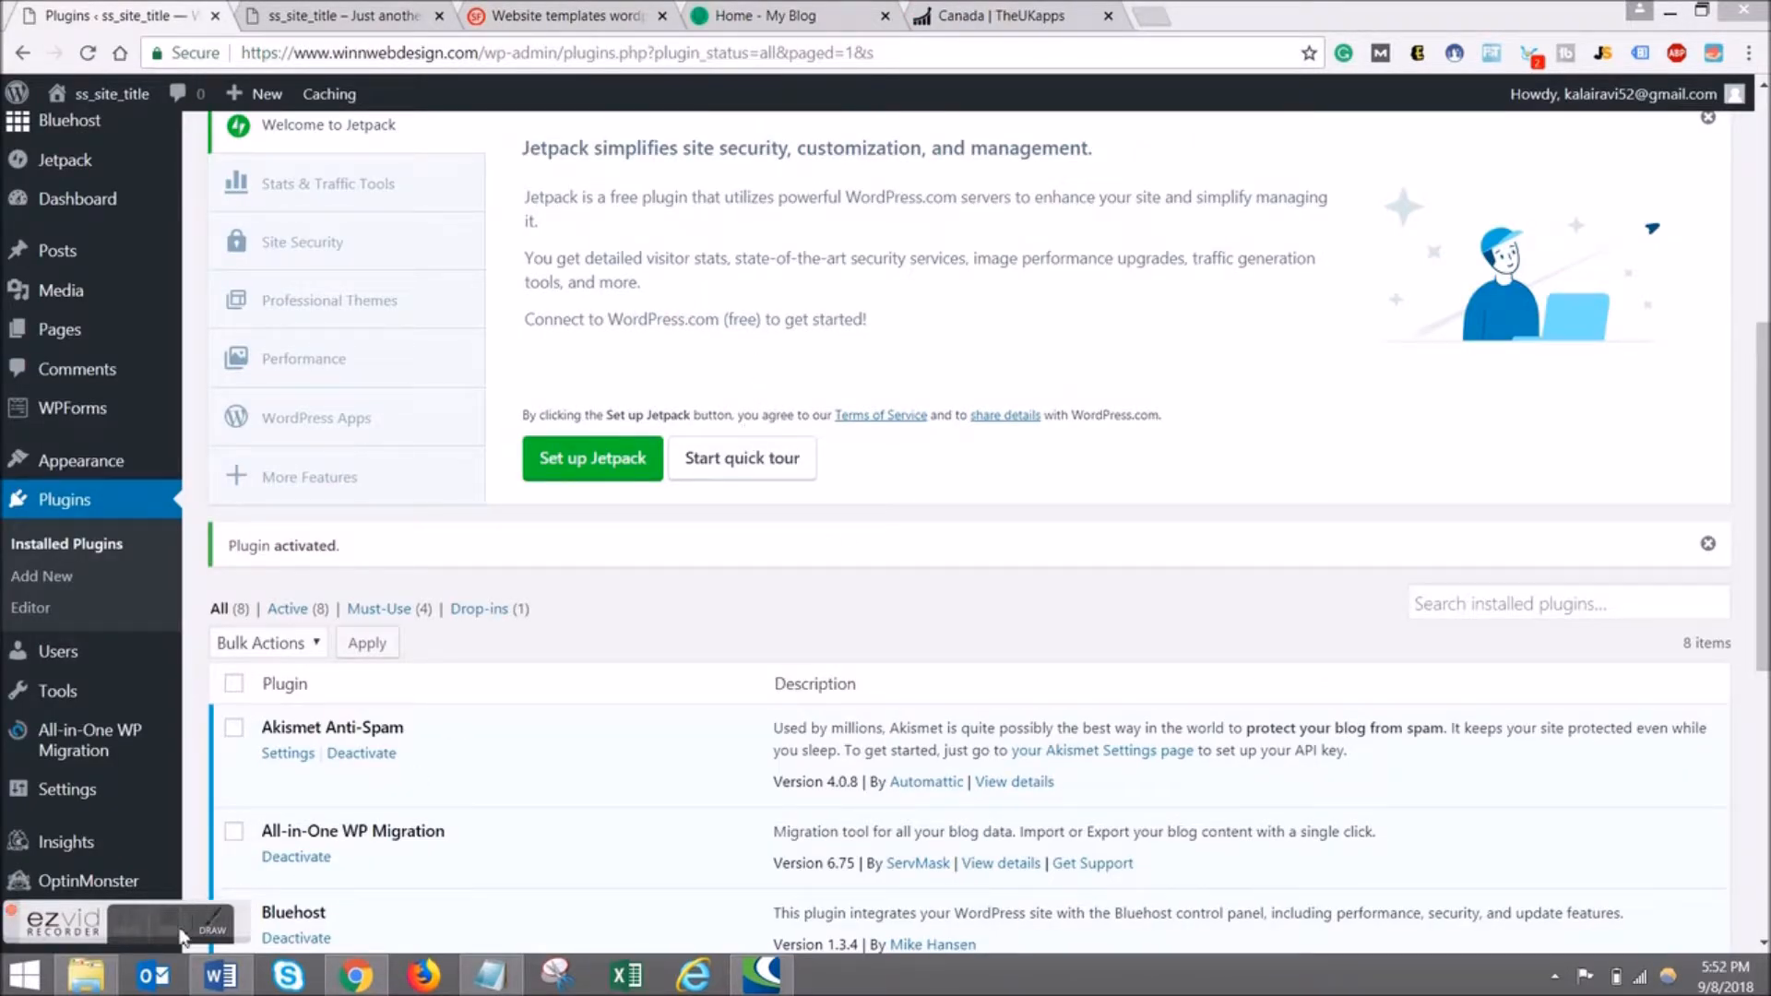
{"action": "left_click", "coordinate": [86, 975]}
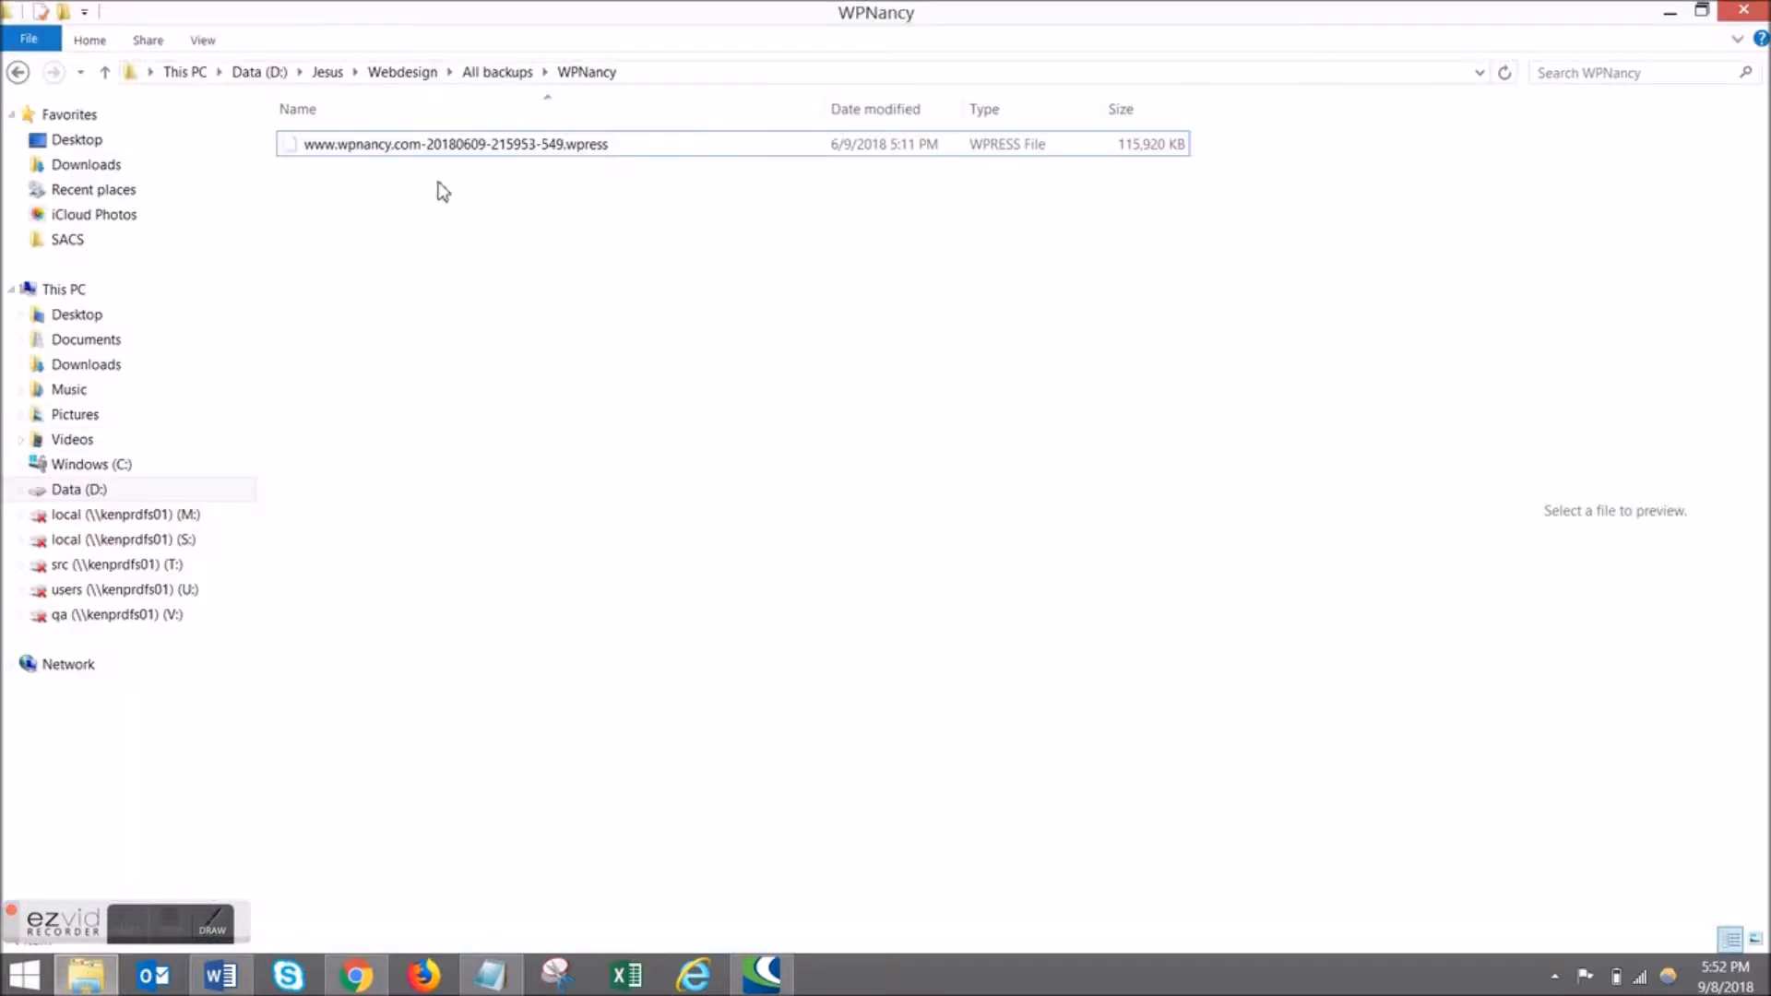
{"action": "left_click", "coordinate": [440, 151]}
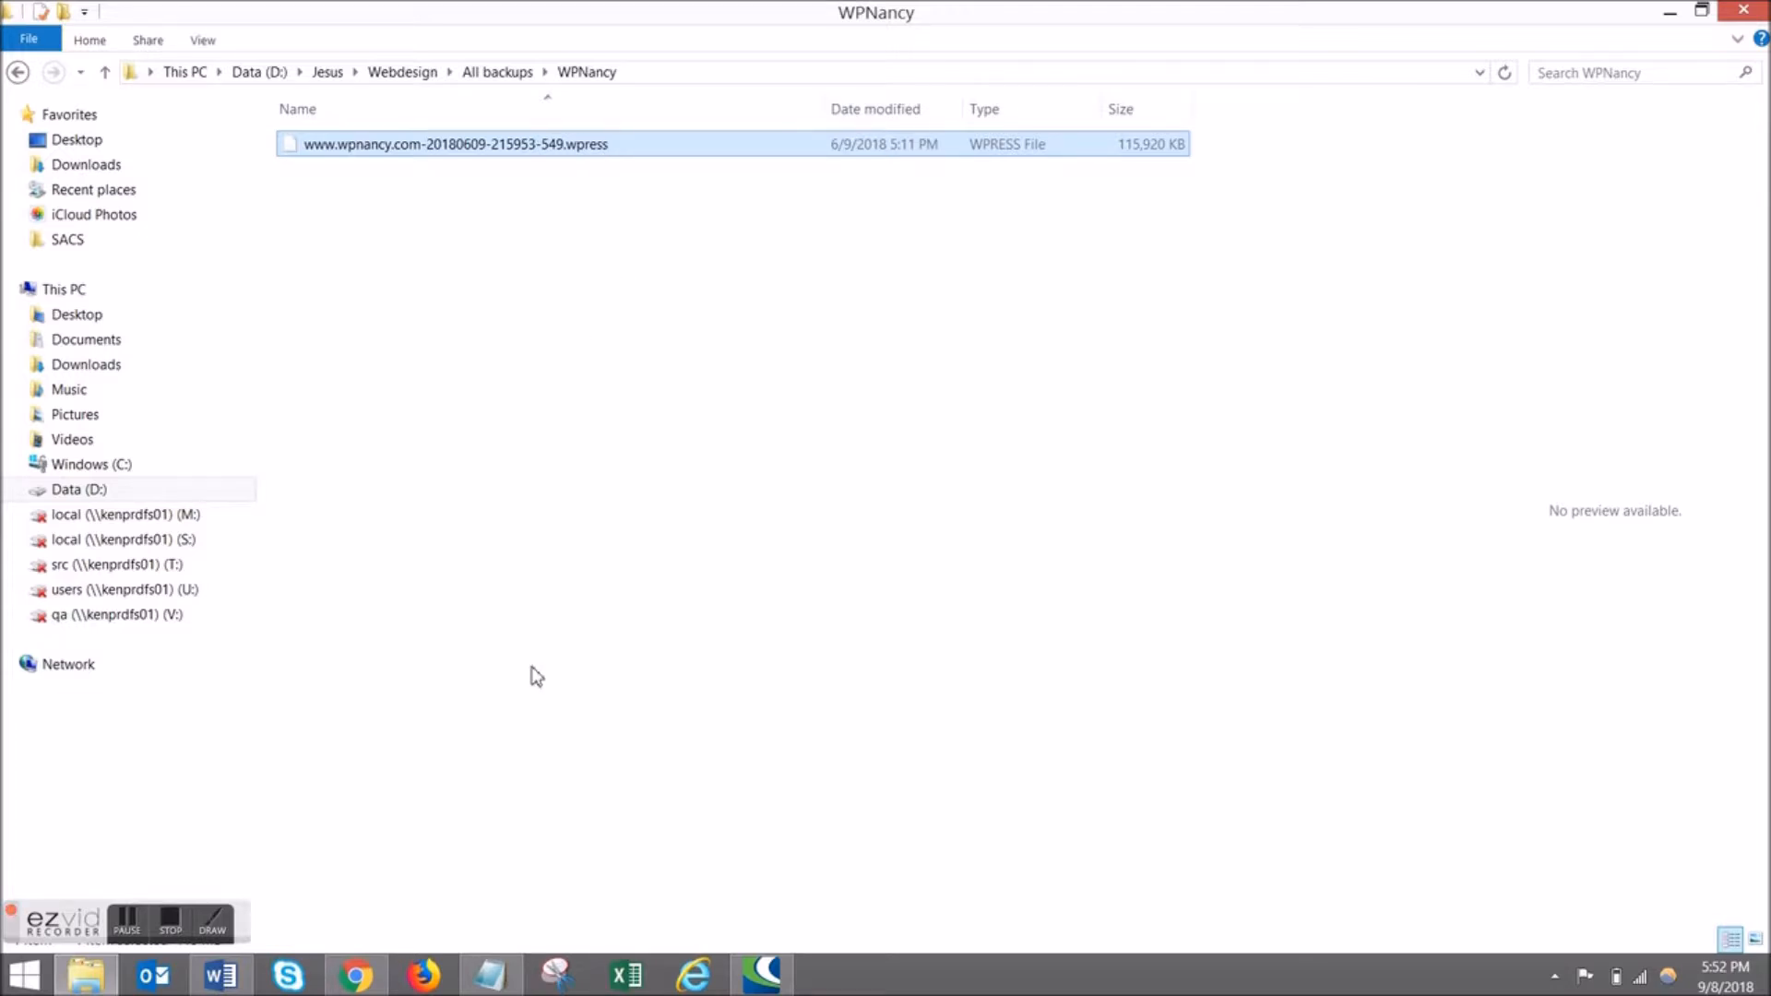
{"action": "left_click", "coordinate": [362, 967]}
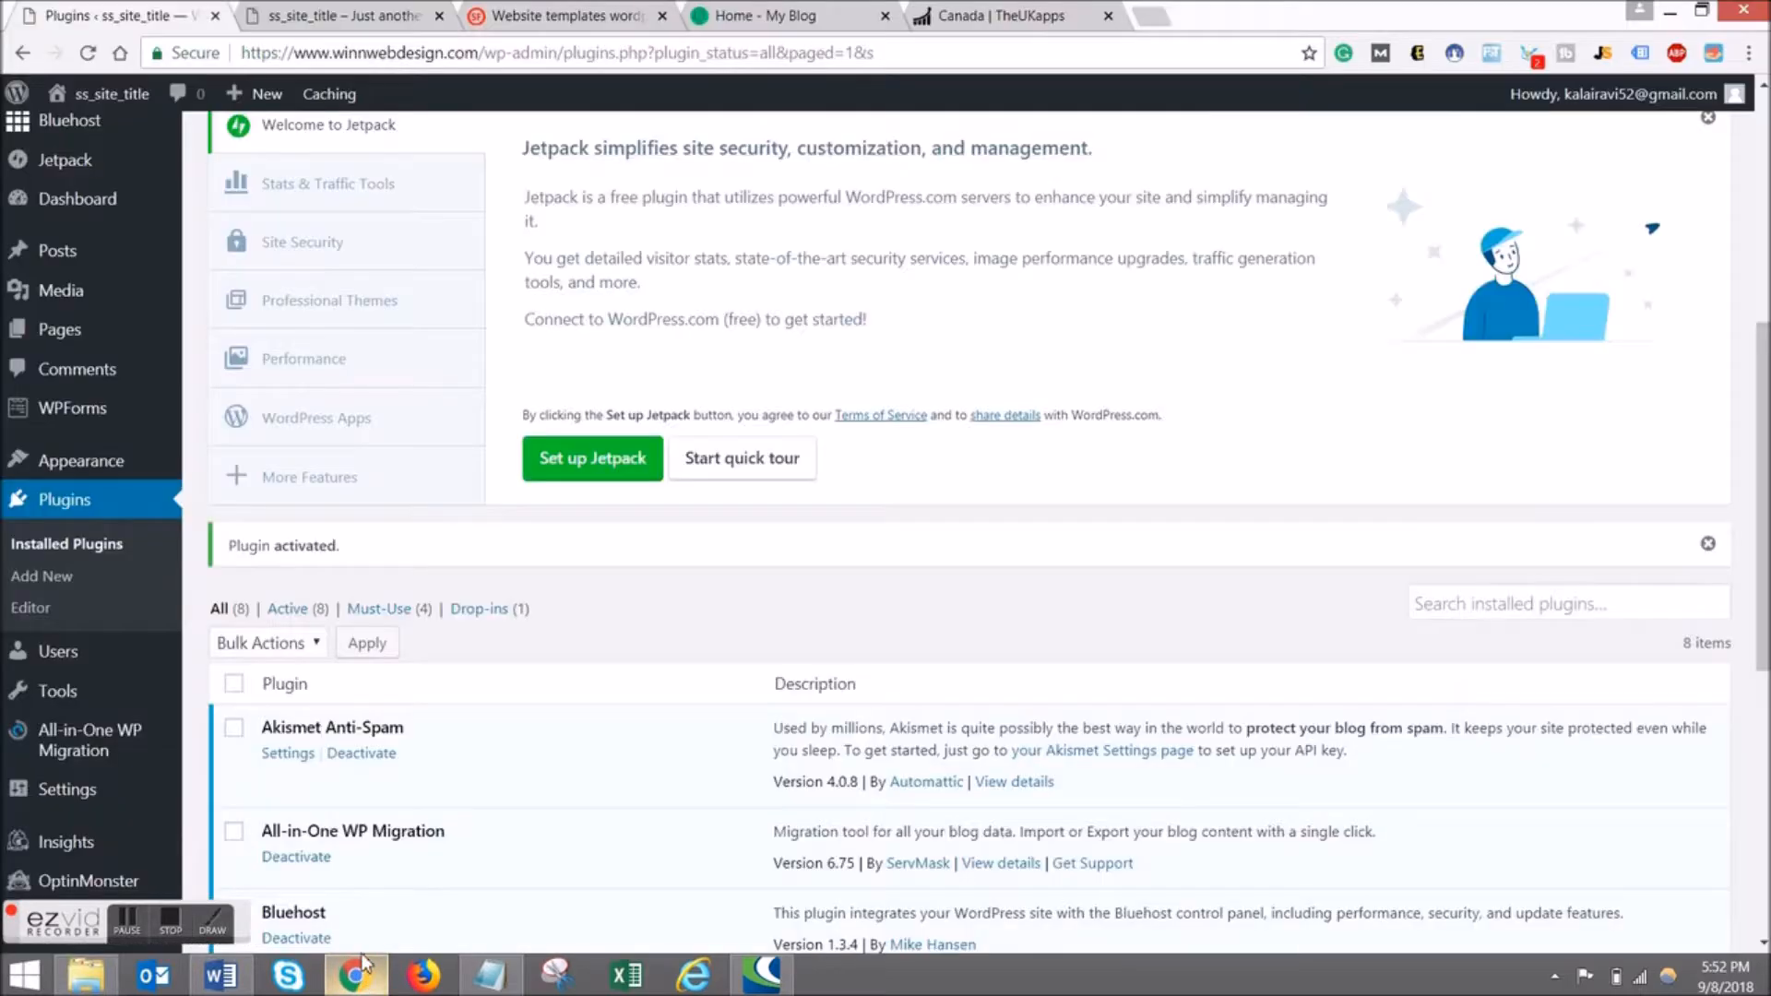
Open the Import page of All-in-One WP Migration in the winnwebdesign.com admin.
{"action": "scroll", "coordinate": [235, 696], "scroll_direction": "down", "scroll_amount": 4}
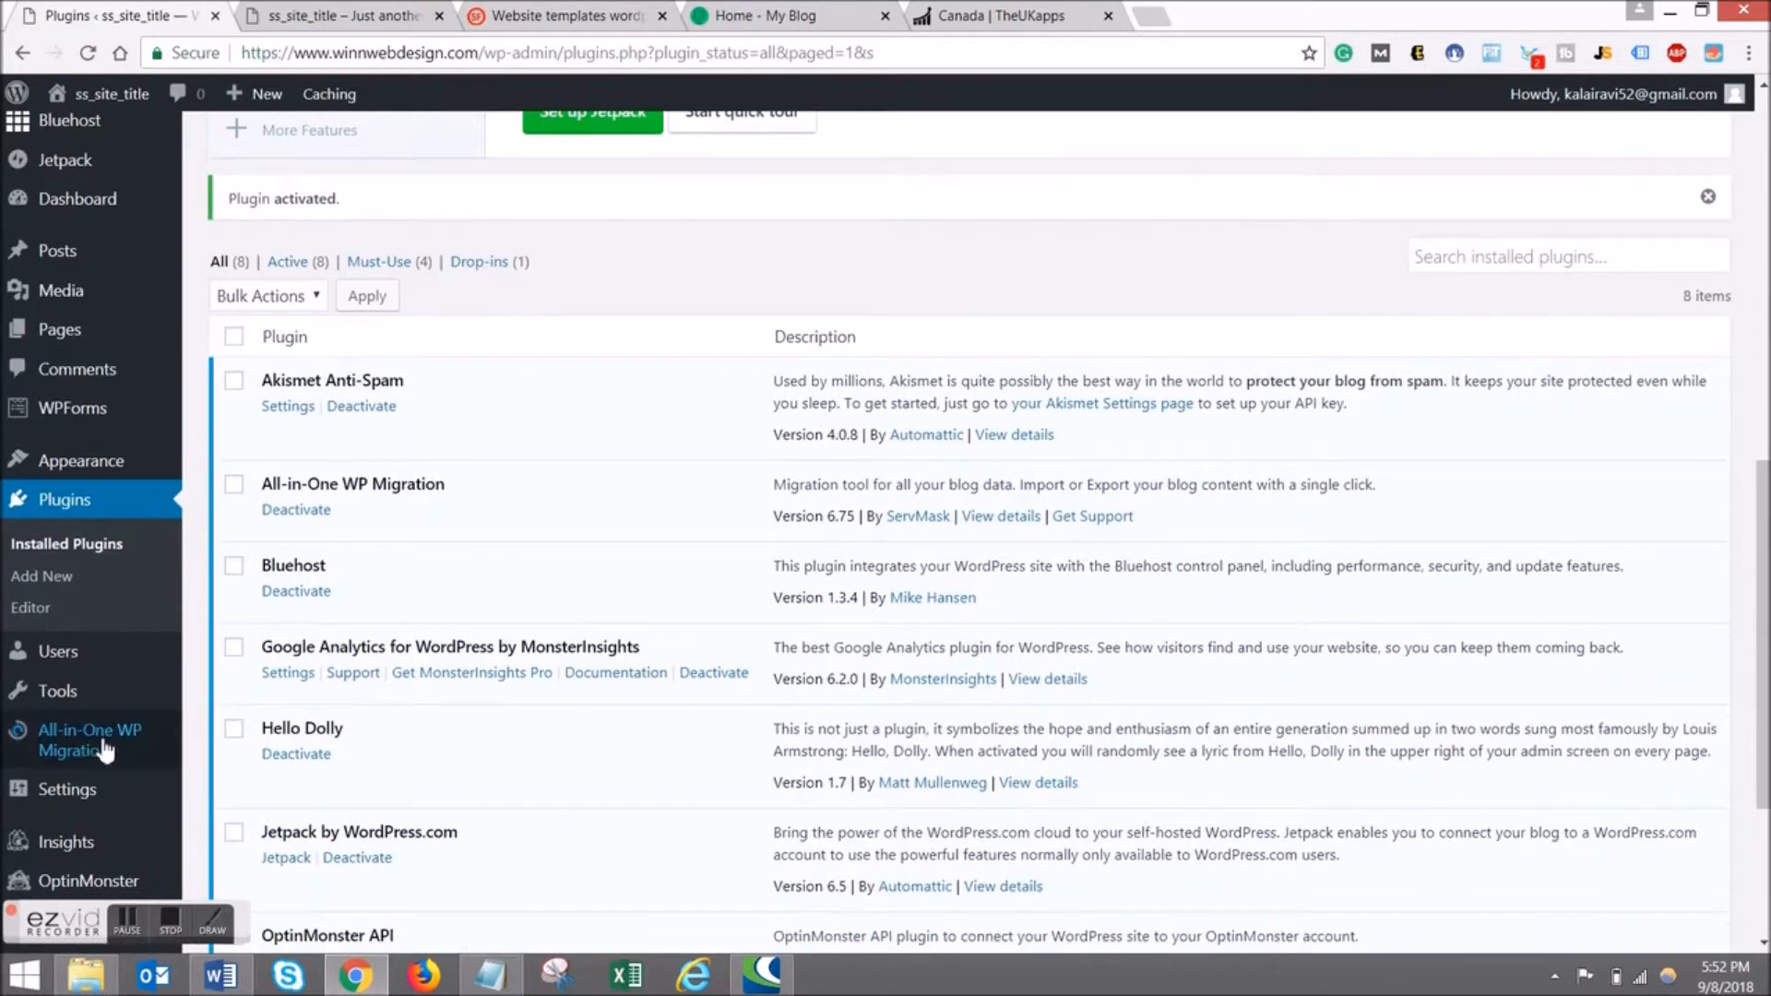
{"action": "mouse_move", "coordinate": [104, 752]}
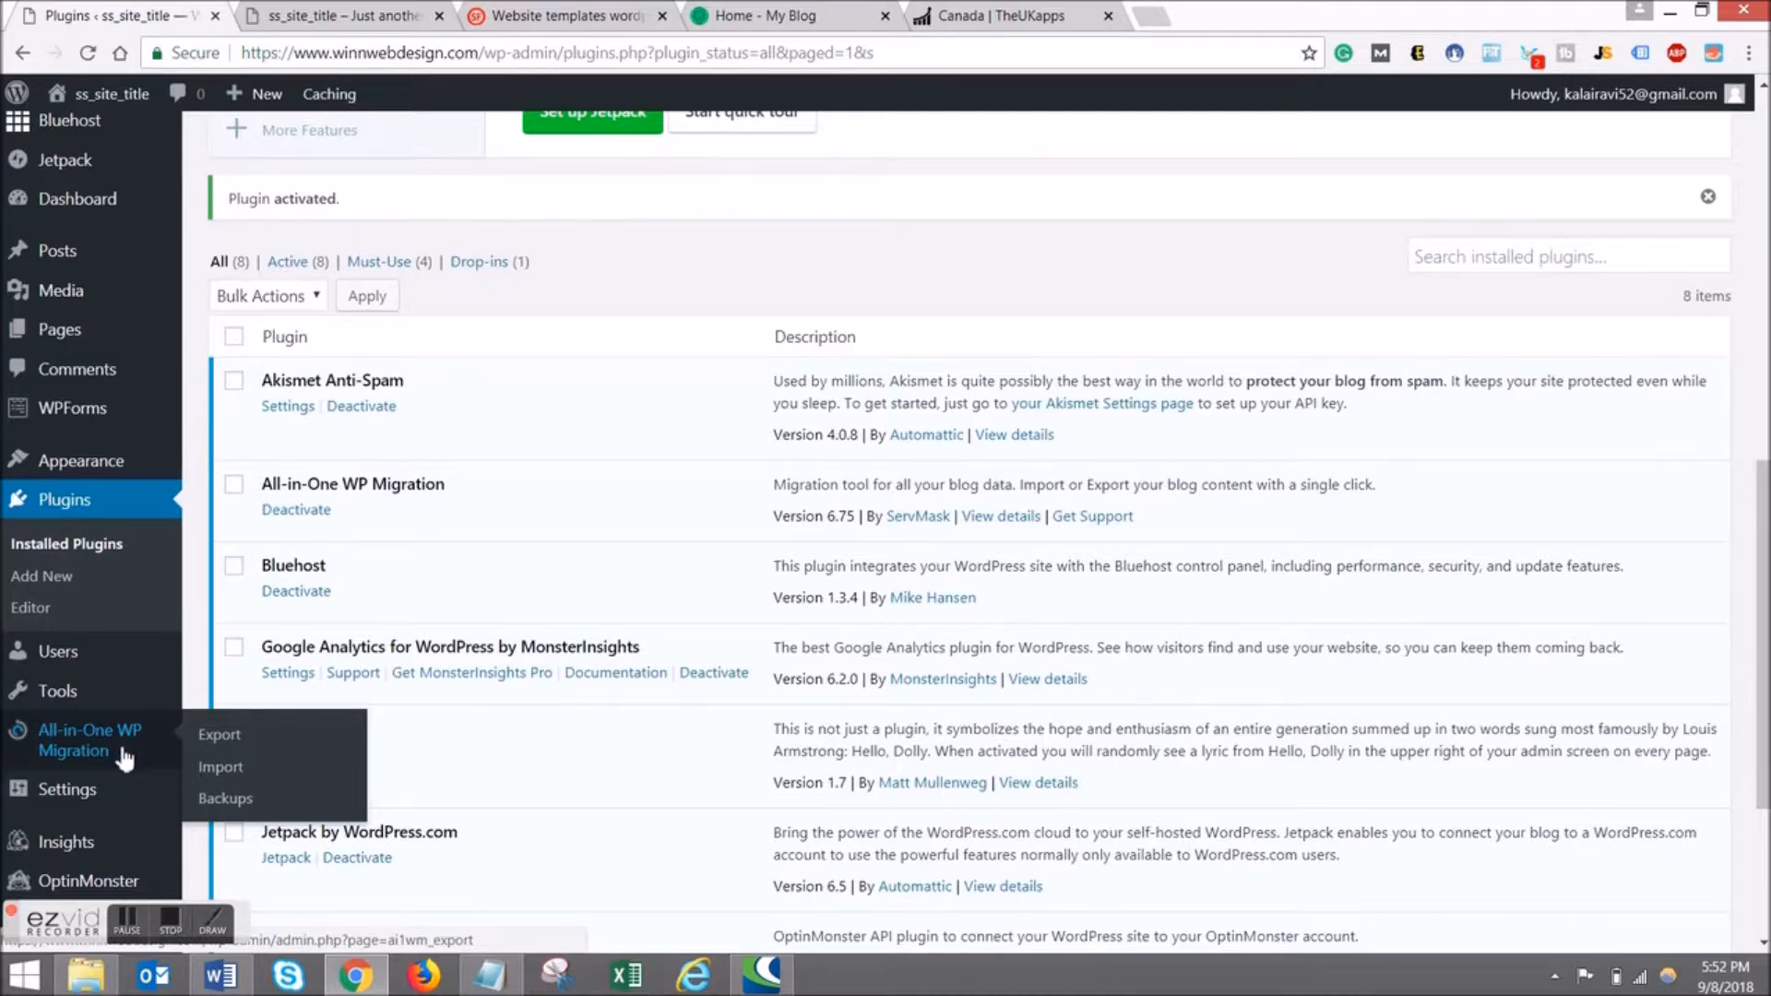
{"action": "left_click", "coordinate": [396, 55]}
{"action": "left_click", "coordinate": [448, 55]}
{"action": "left_click_drag", "start_coordinate": [449, 55], "coordinate": [269, 64]}
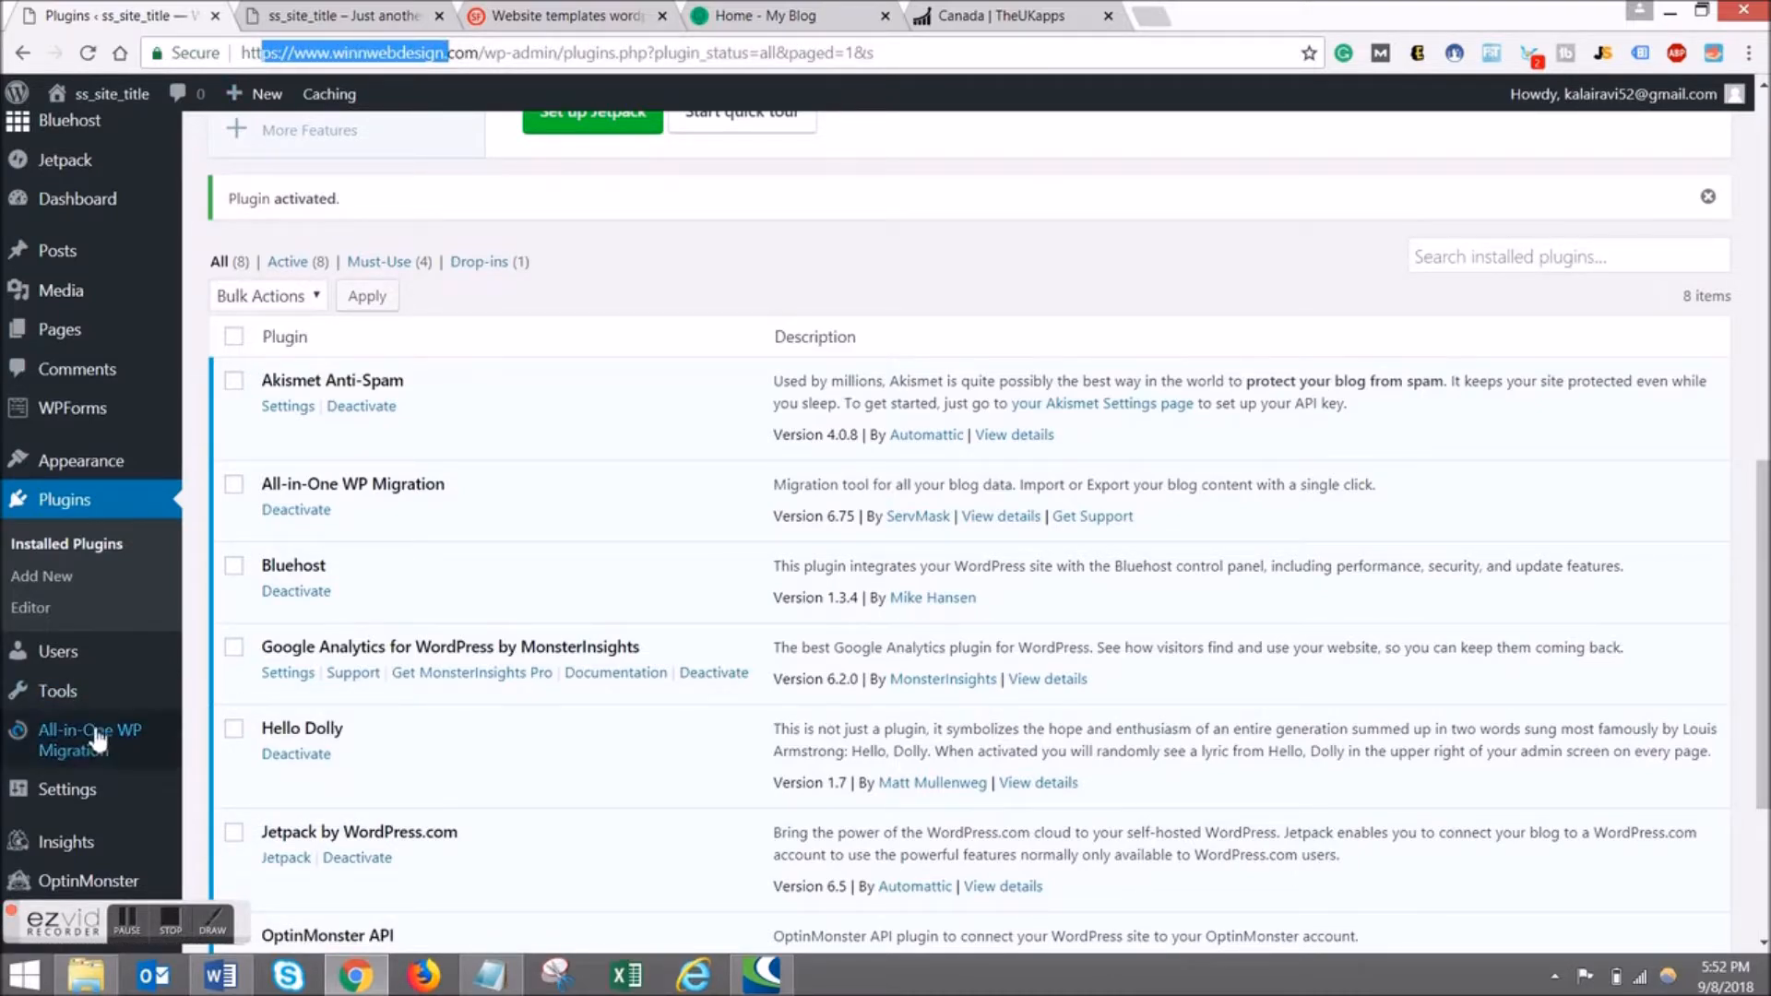
{"action": "mouse_move", "coordinate": [120, 743]}
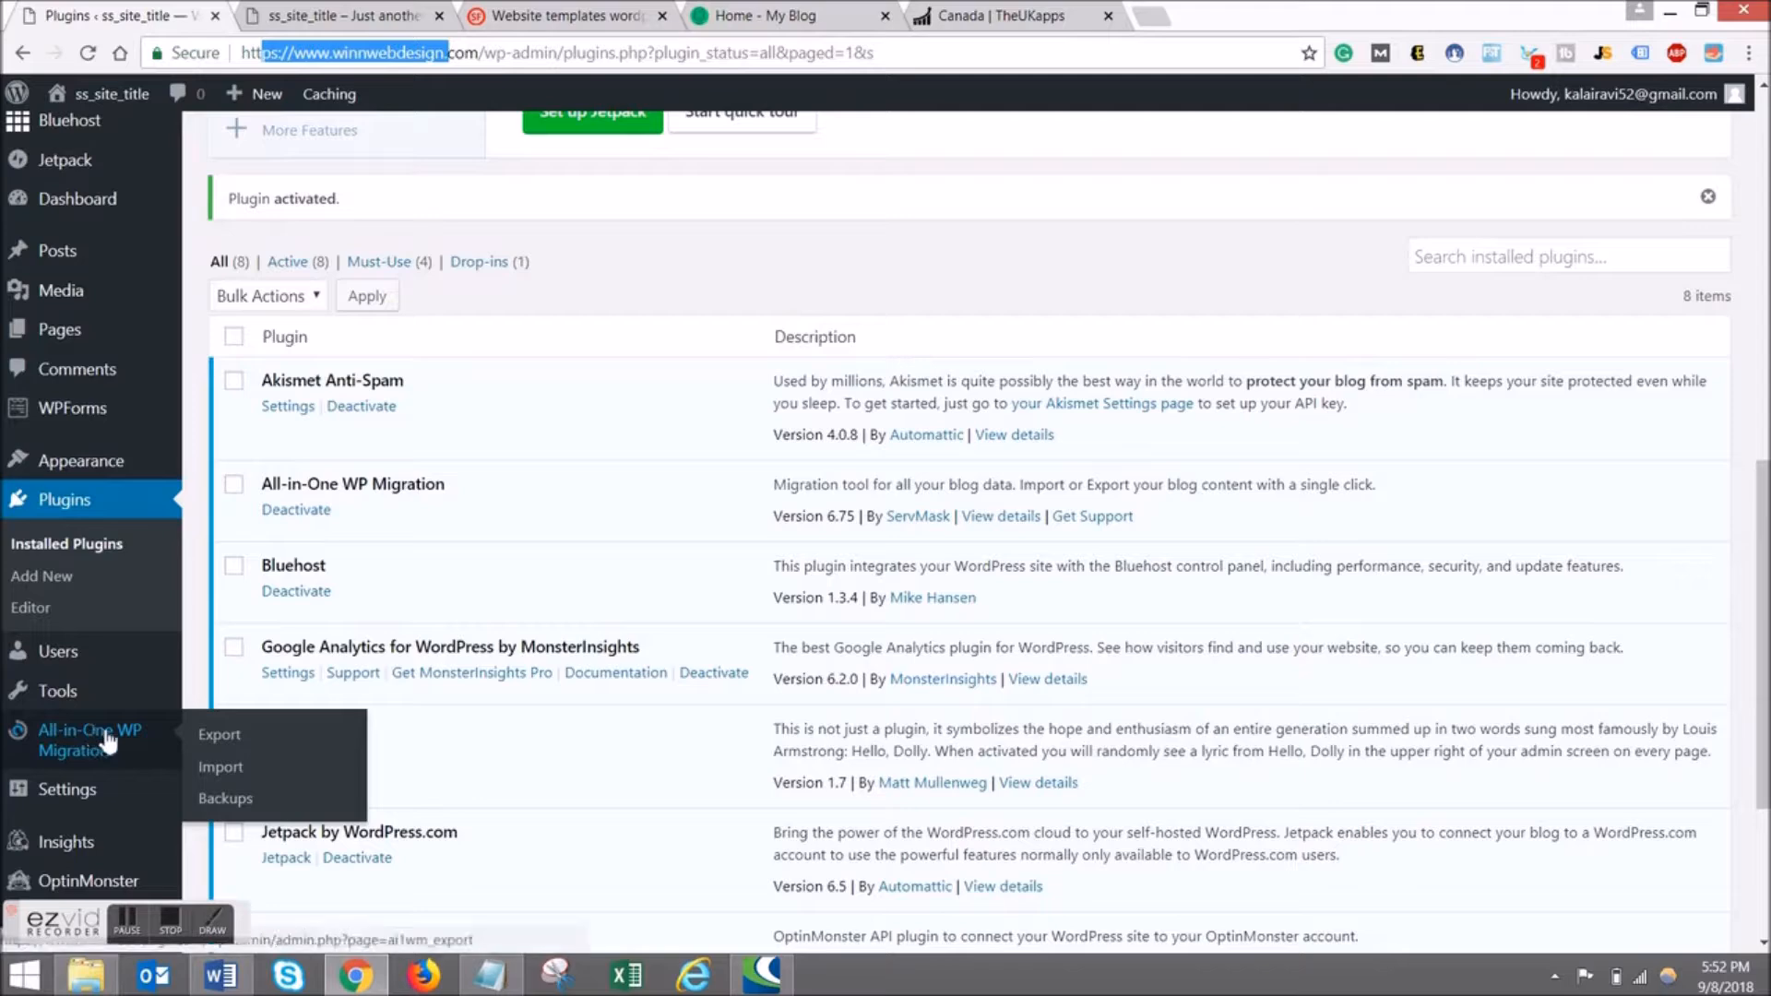
{"action": "left_click", "coordinate": [230, 775]}
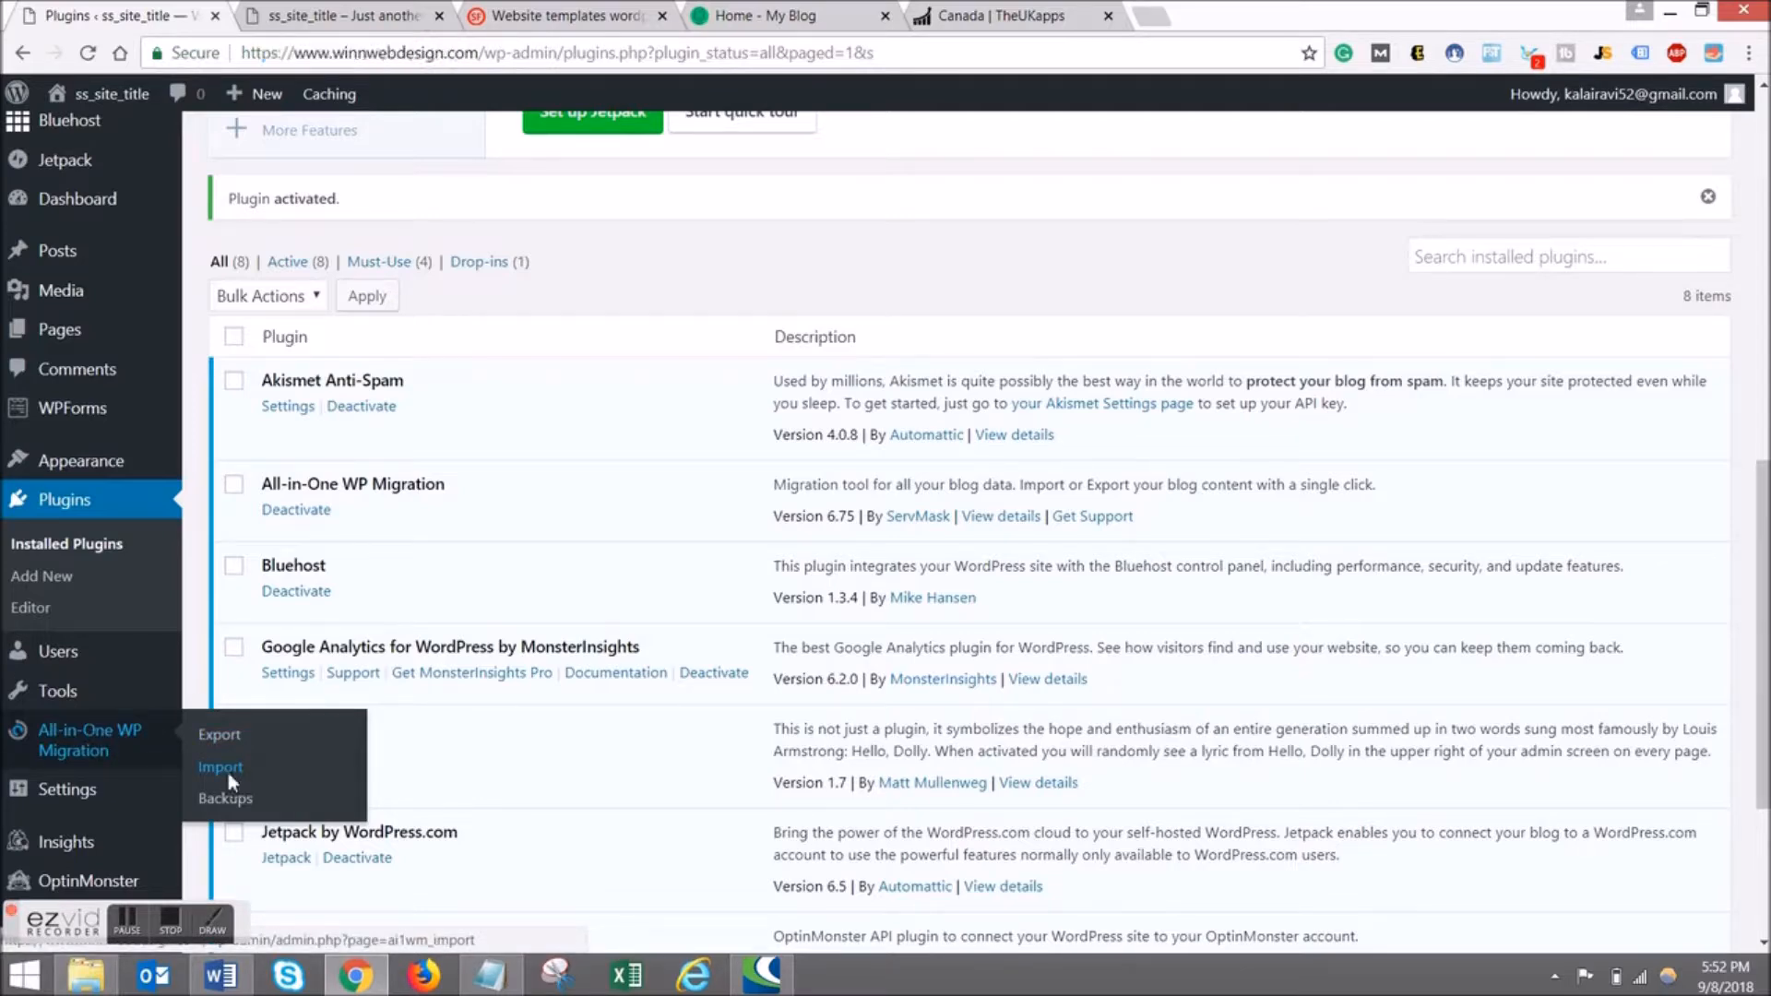
Compare the WPNancy demo home page with the current winnwebdesign.com front page, and return to the Import page.
{"action": "left_click", "coordinate": [765, 16]}
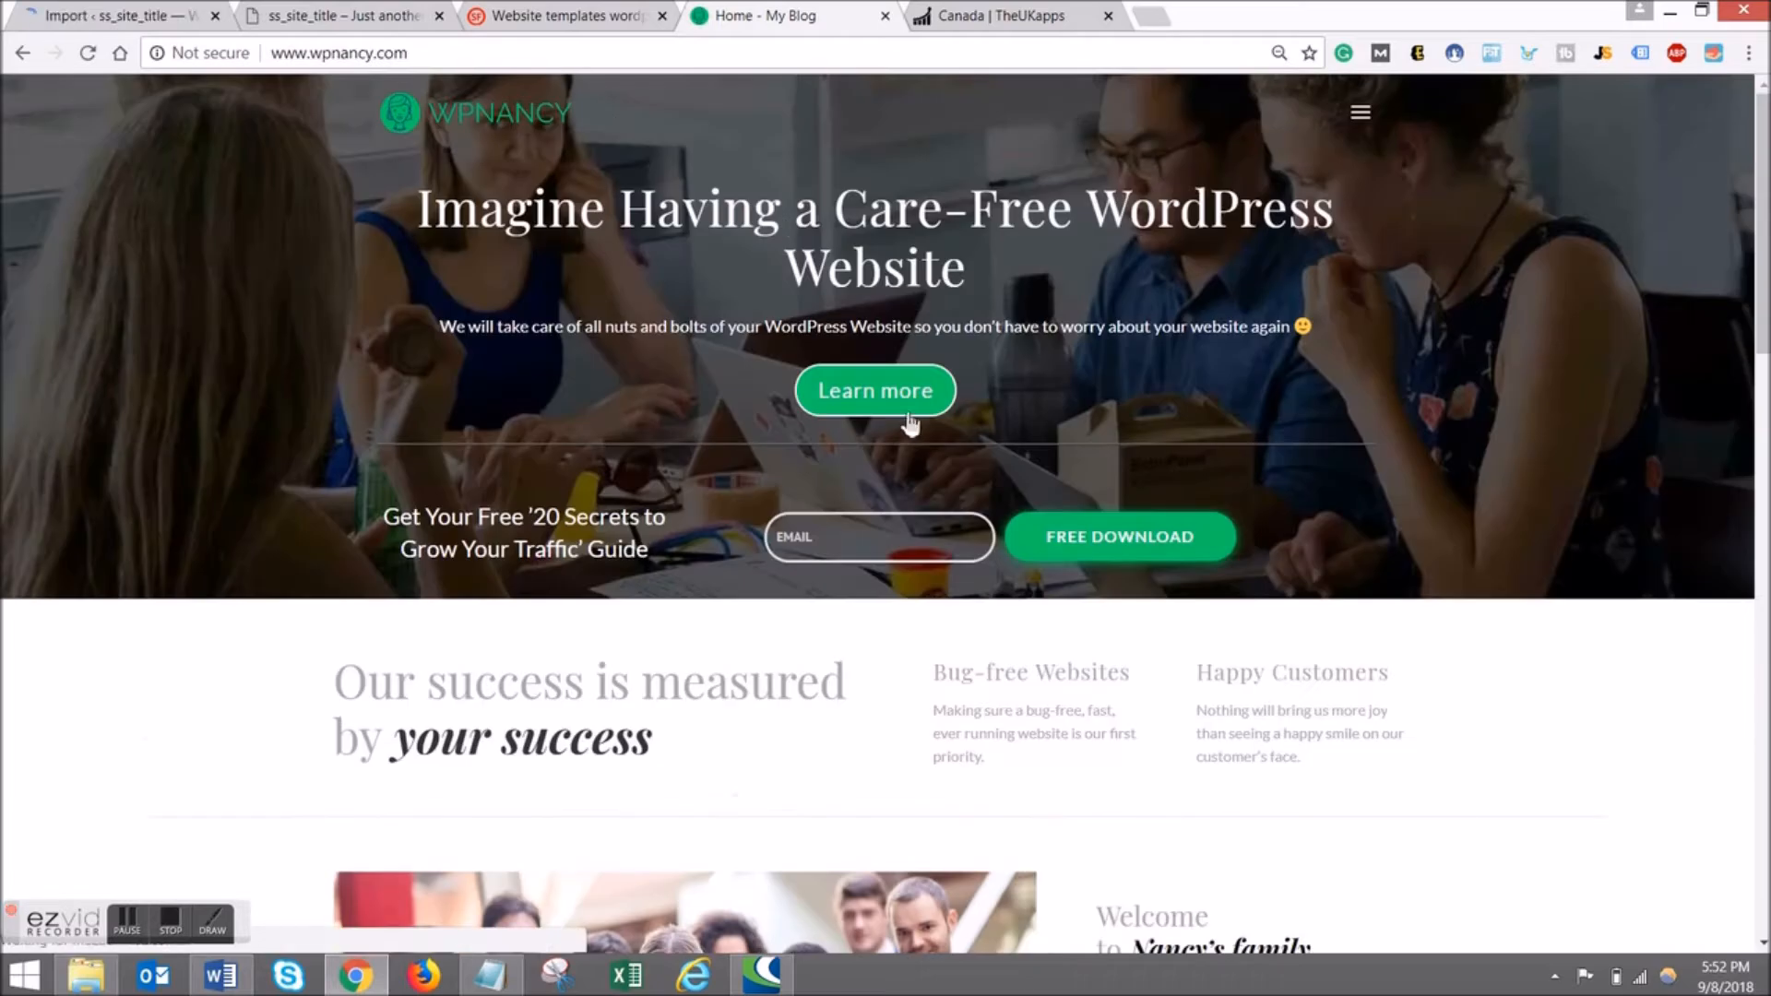
{"action": "left_click", "coordinate": [354, 13]}
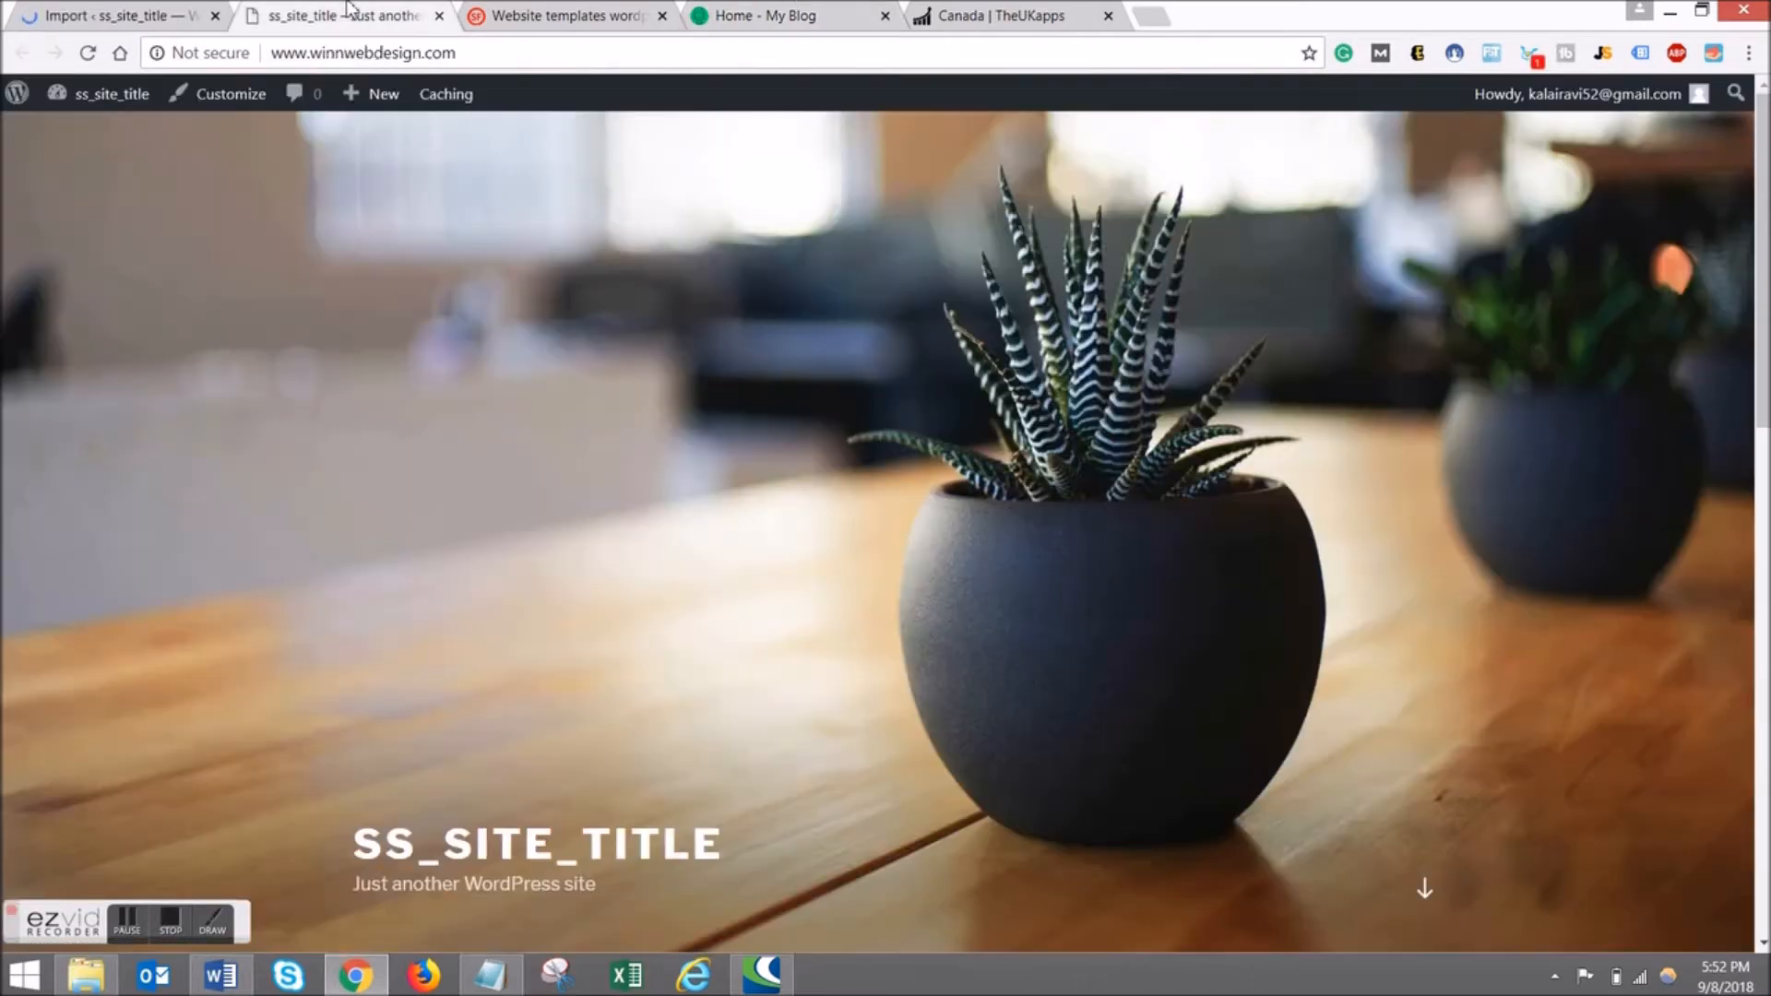
{"action": "left_click", "coordinate": [132, 11]}
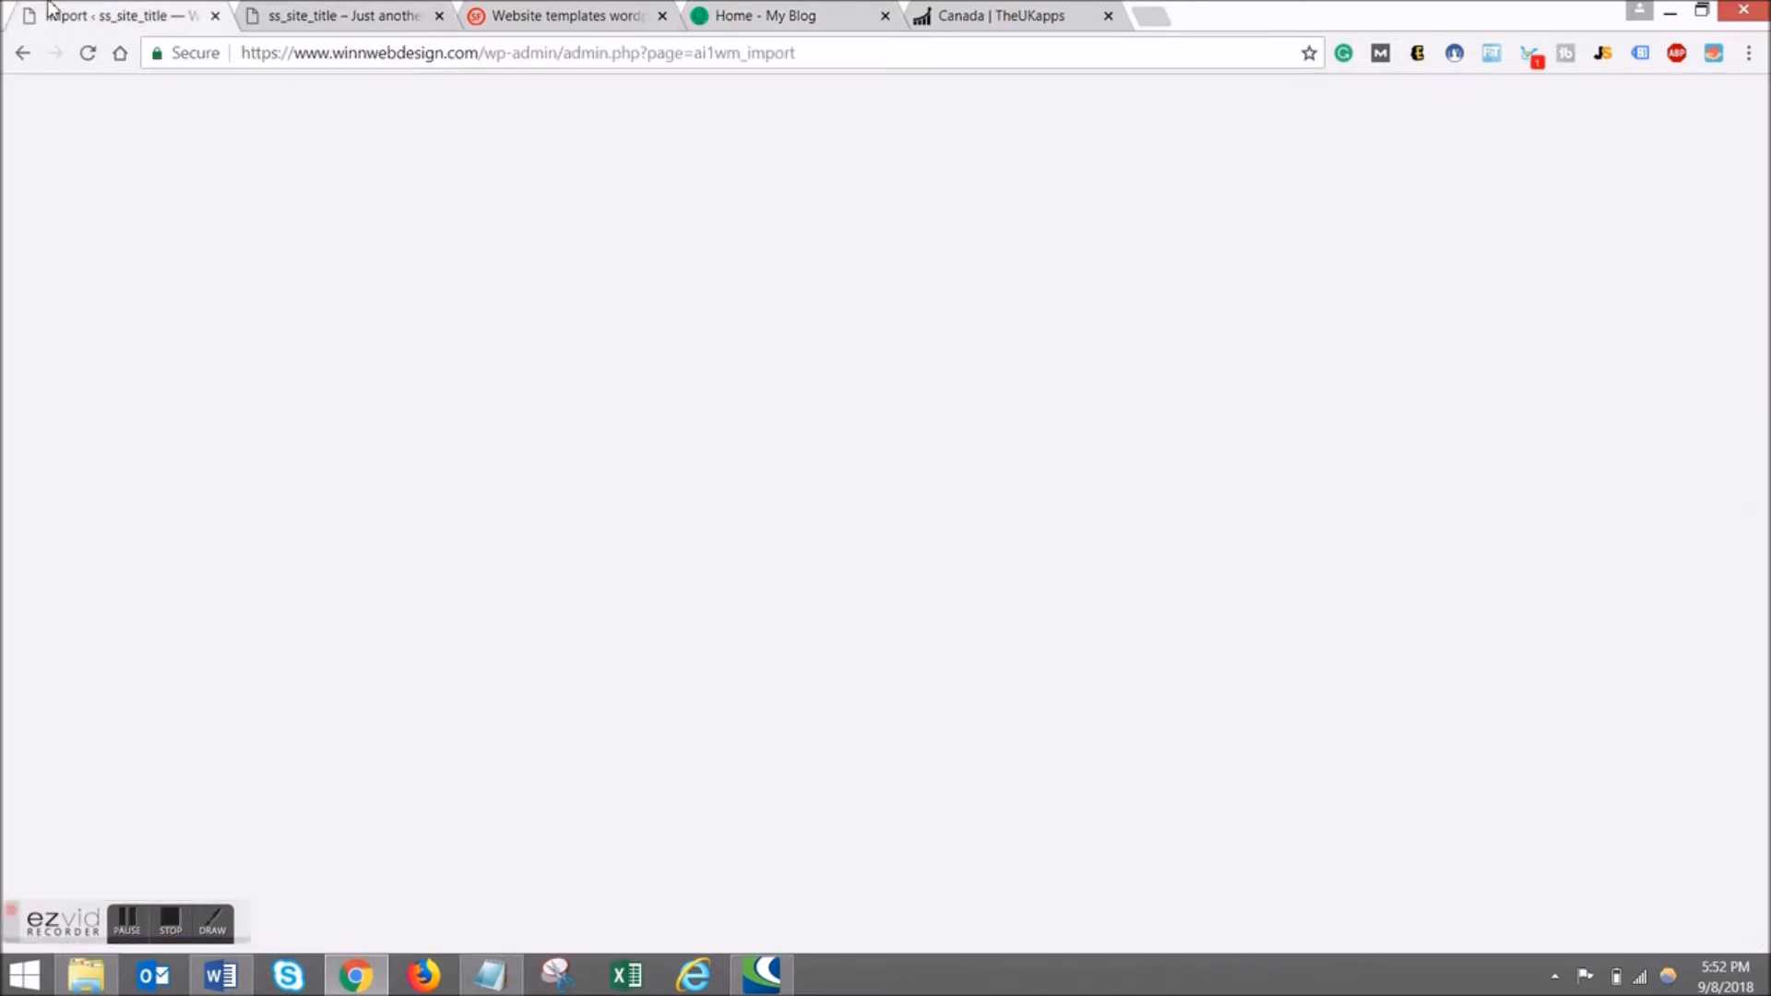
{"action": "scroll", "coordinate": [867, 645], "scroll_direction": "down", "scroll_amount": 1}
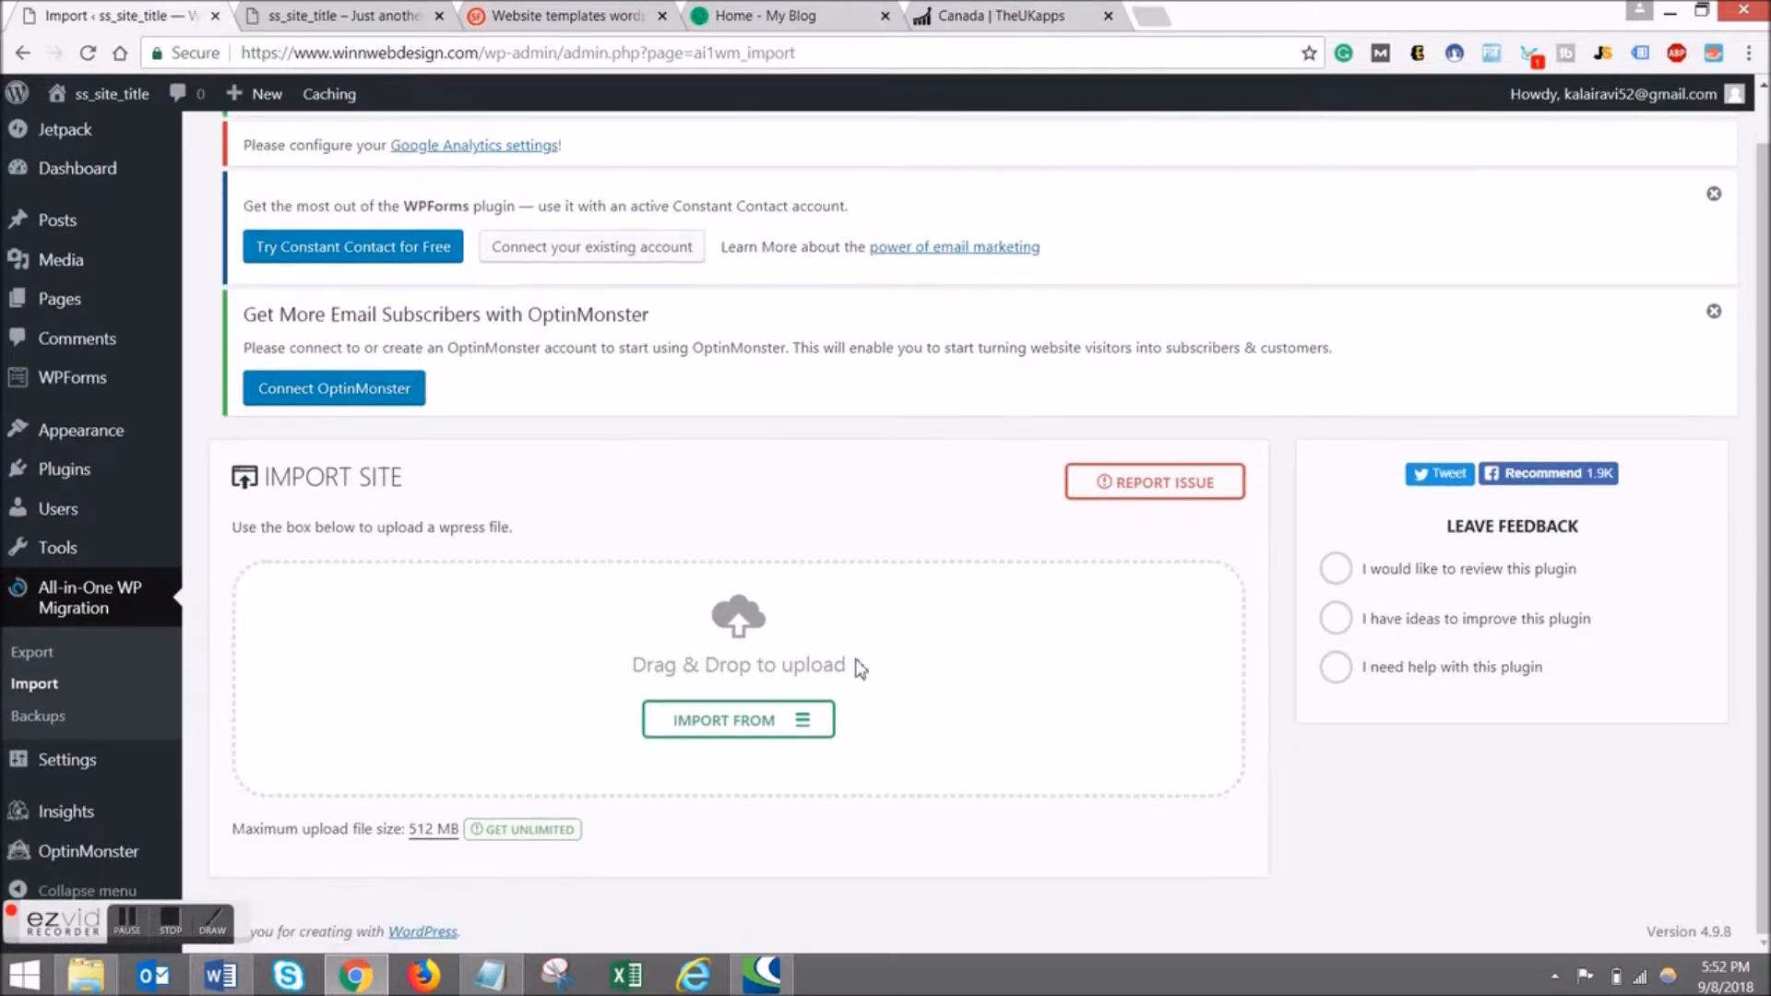
{"action": "left_click", "coordinate": [743, 734]}
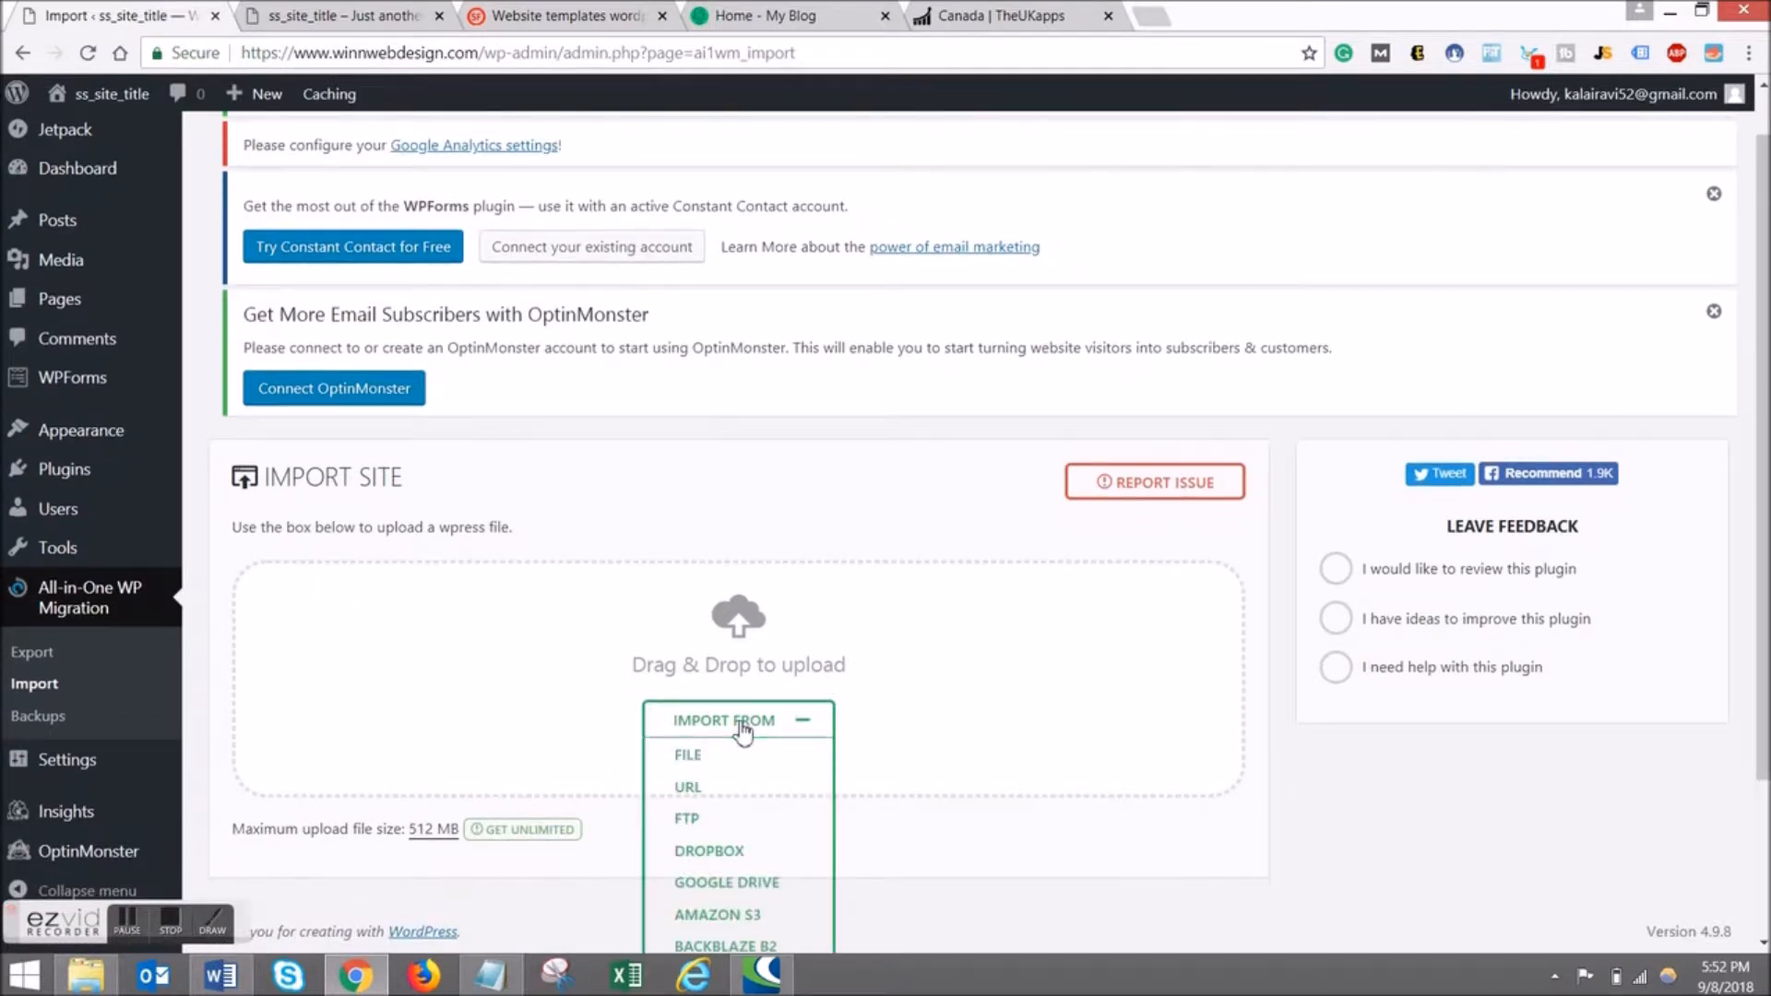
{"action": "left_click", "coordinate": [687, 758]}
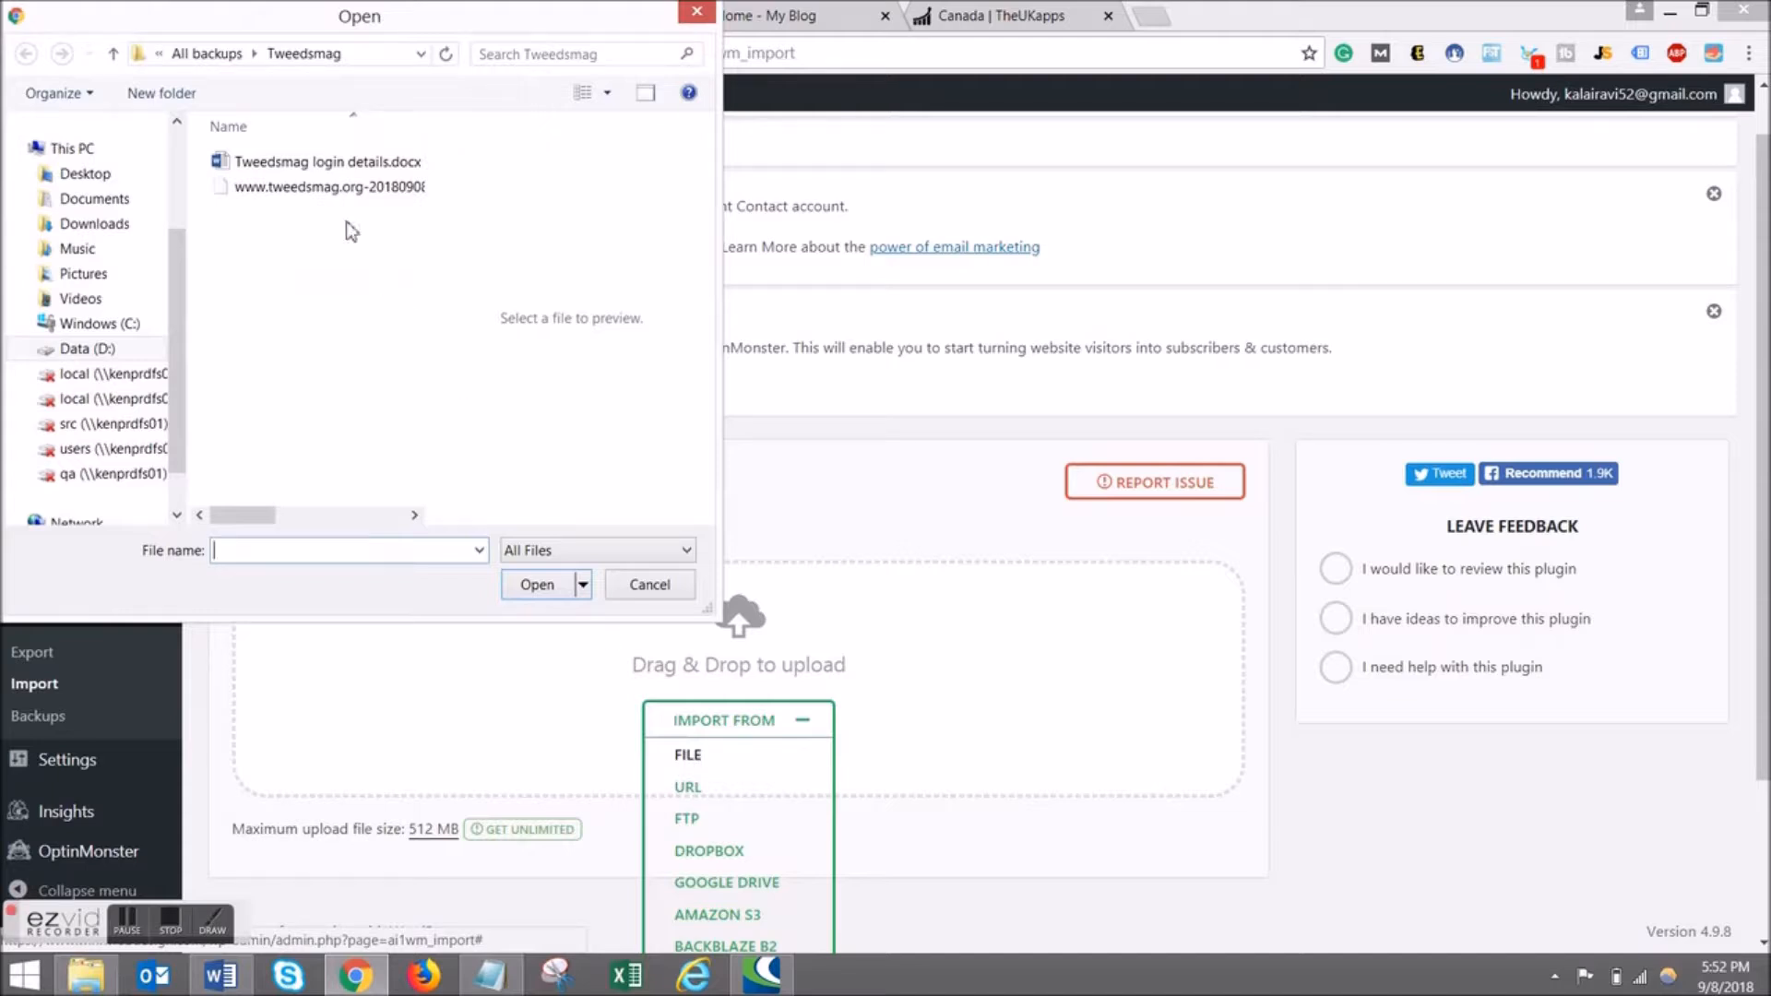
{"action": "left_click", "coordinate": [208, 53]}
{"action": "double_click", "coordinate": [283, 290]}
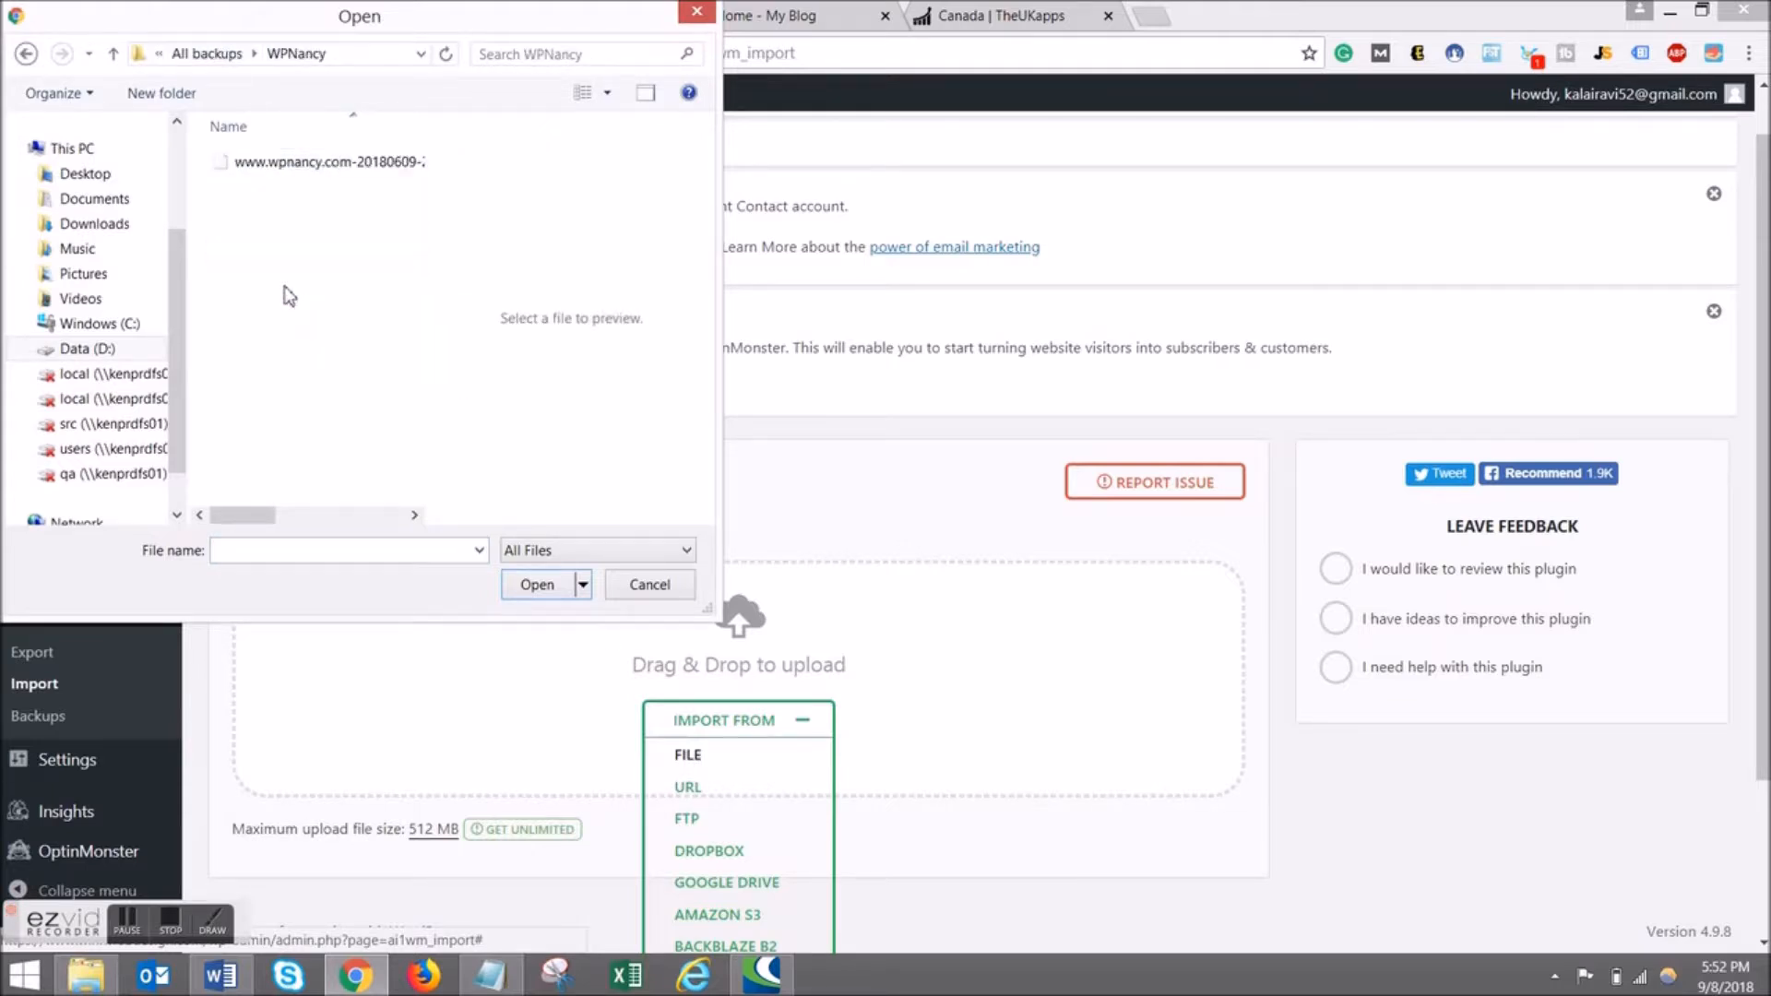
{"action": "double_click", "coordinate": [280, 164]}
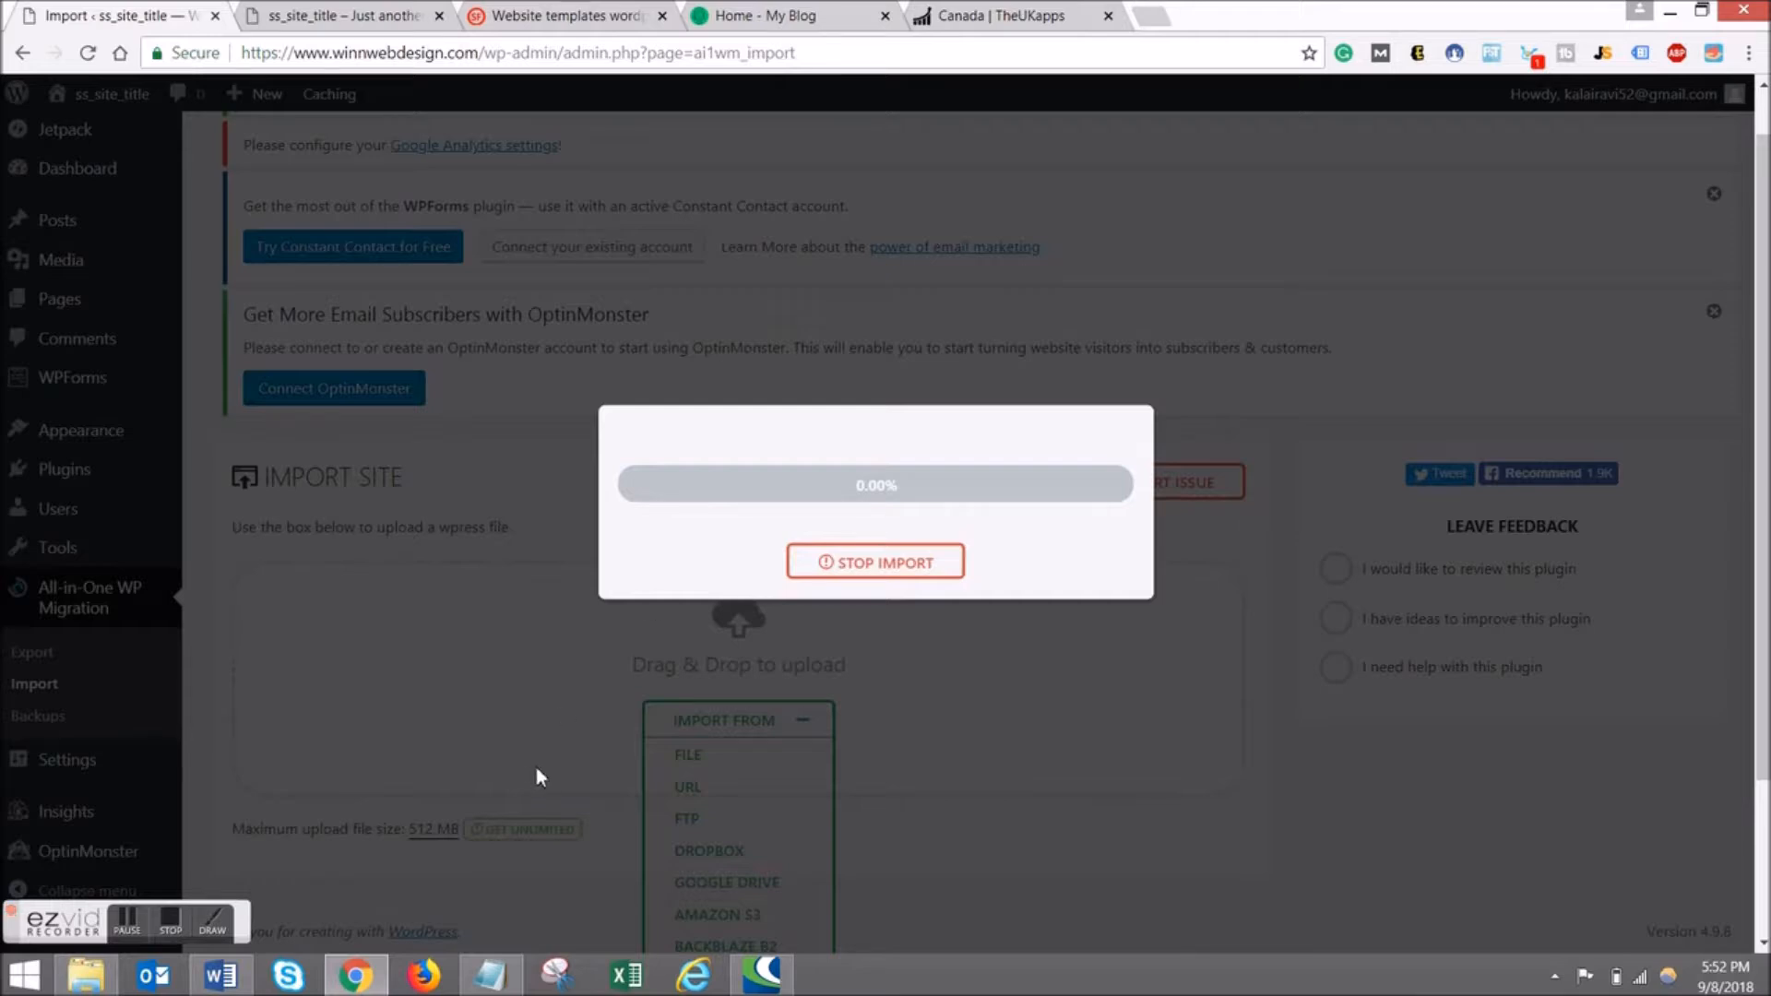
{"action": "left_click", "coordinate": [172, 928]}
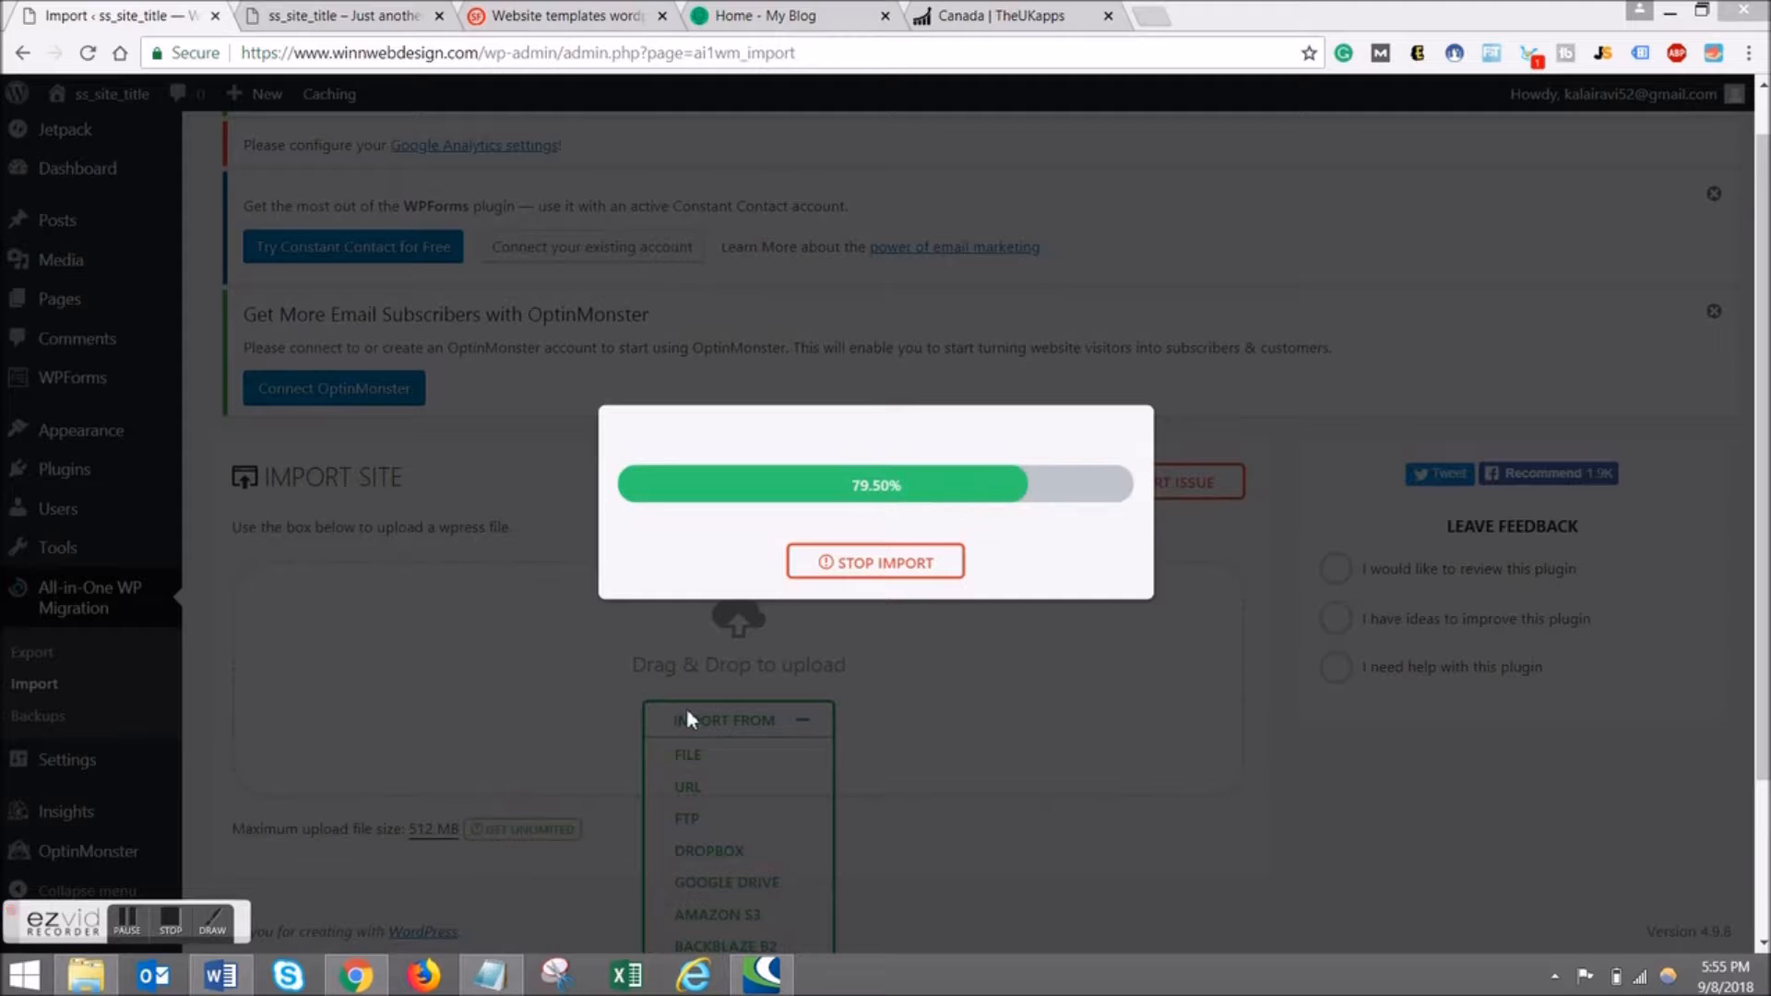
Switch to the Notepad notes and review the domain name and hosting server items.
{"action": "left_click", "coordinate": [490, 975]}
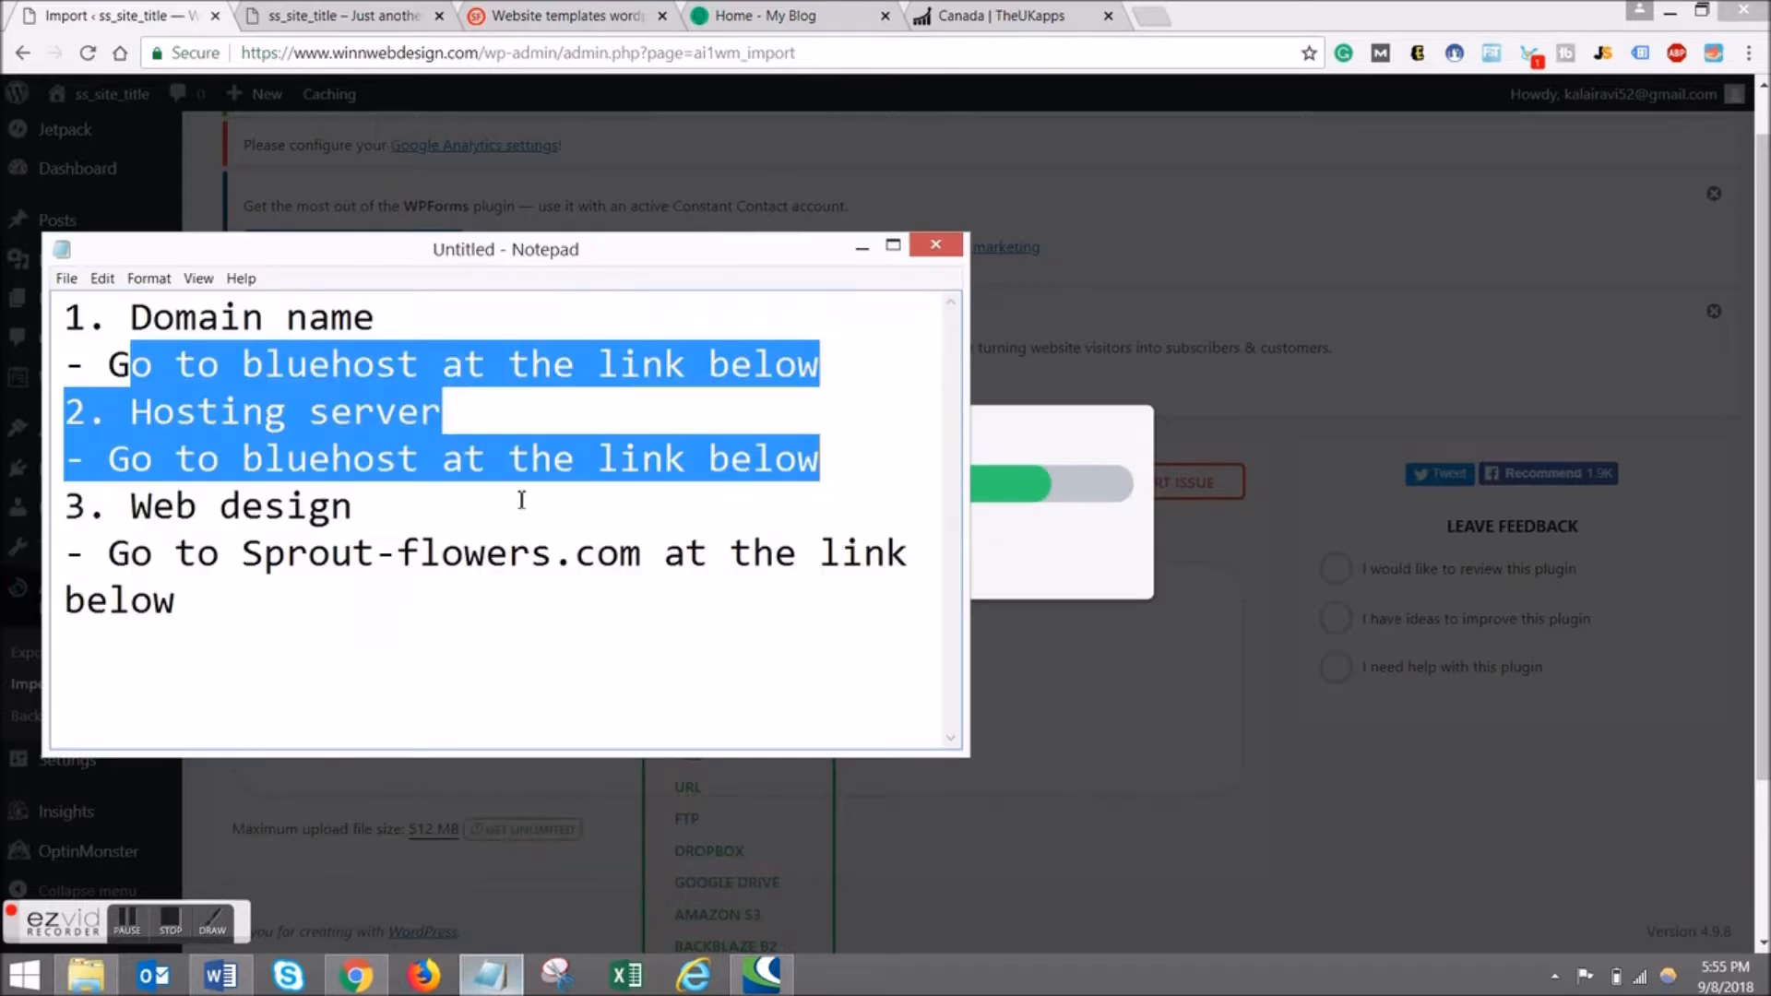
{"action": "left_click", "coordinate": [395, 322]}
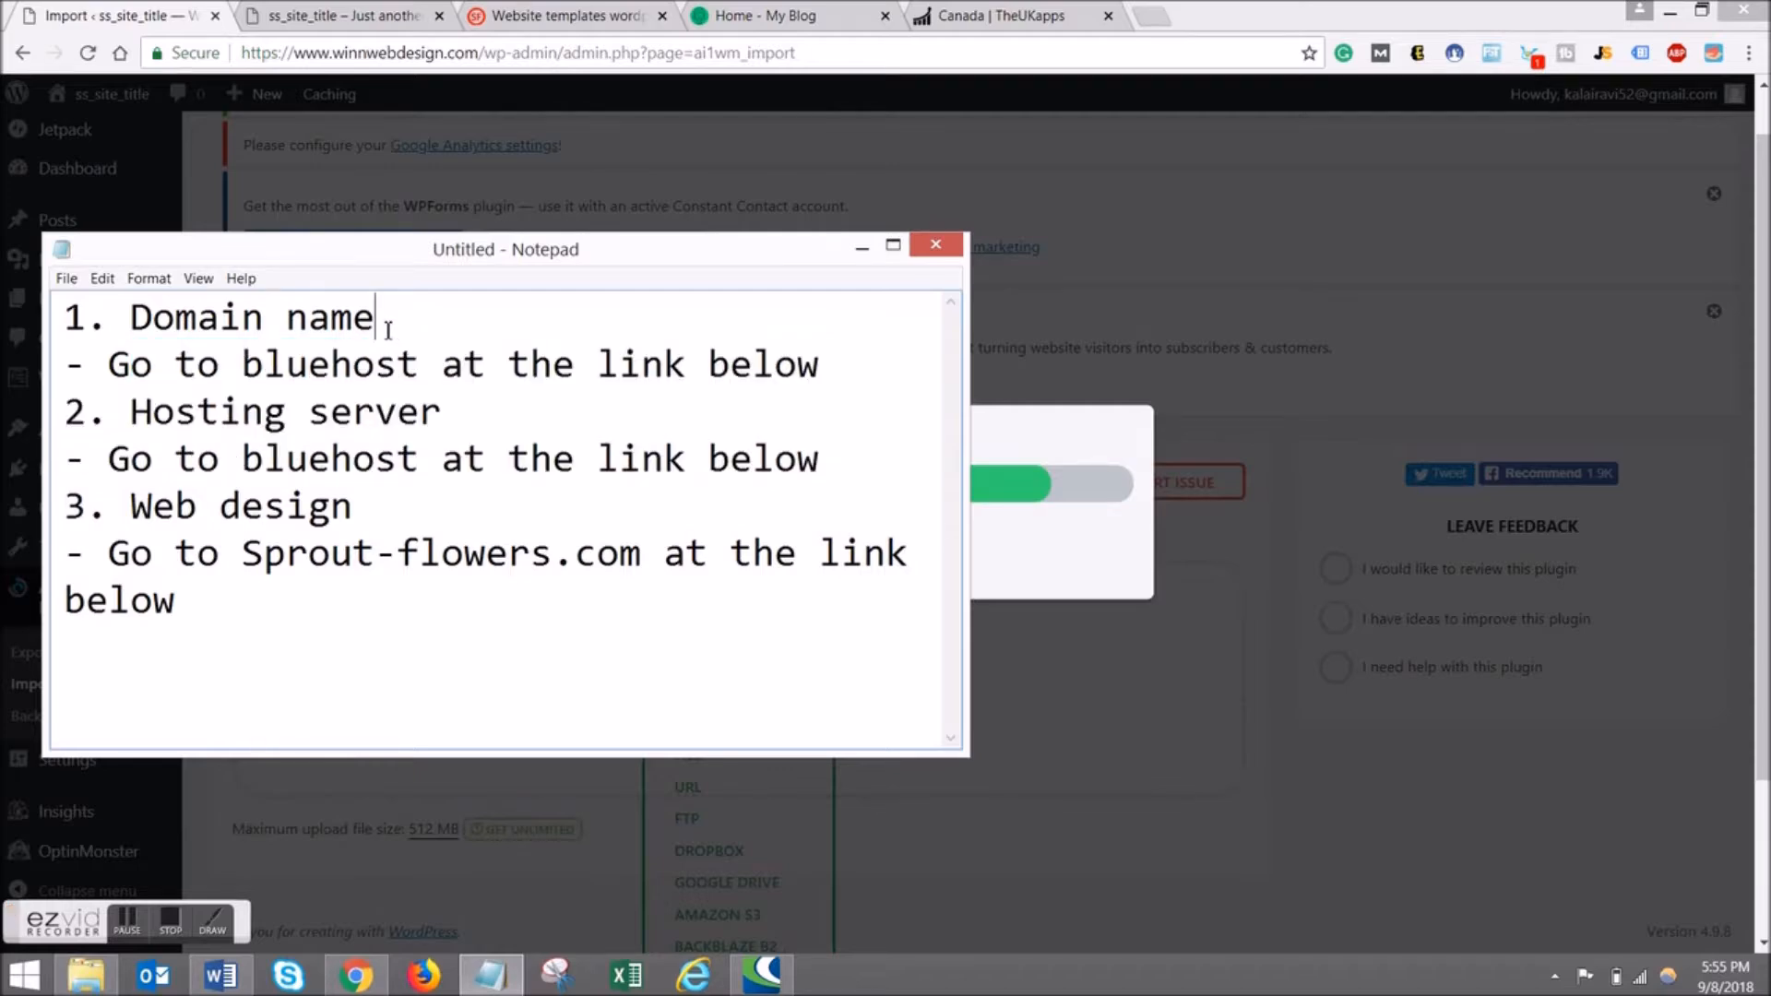
{"action": "left_click_drag", "start_coordinate": [385, 325], "coordinate": [63, 323]}
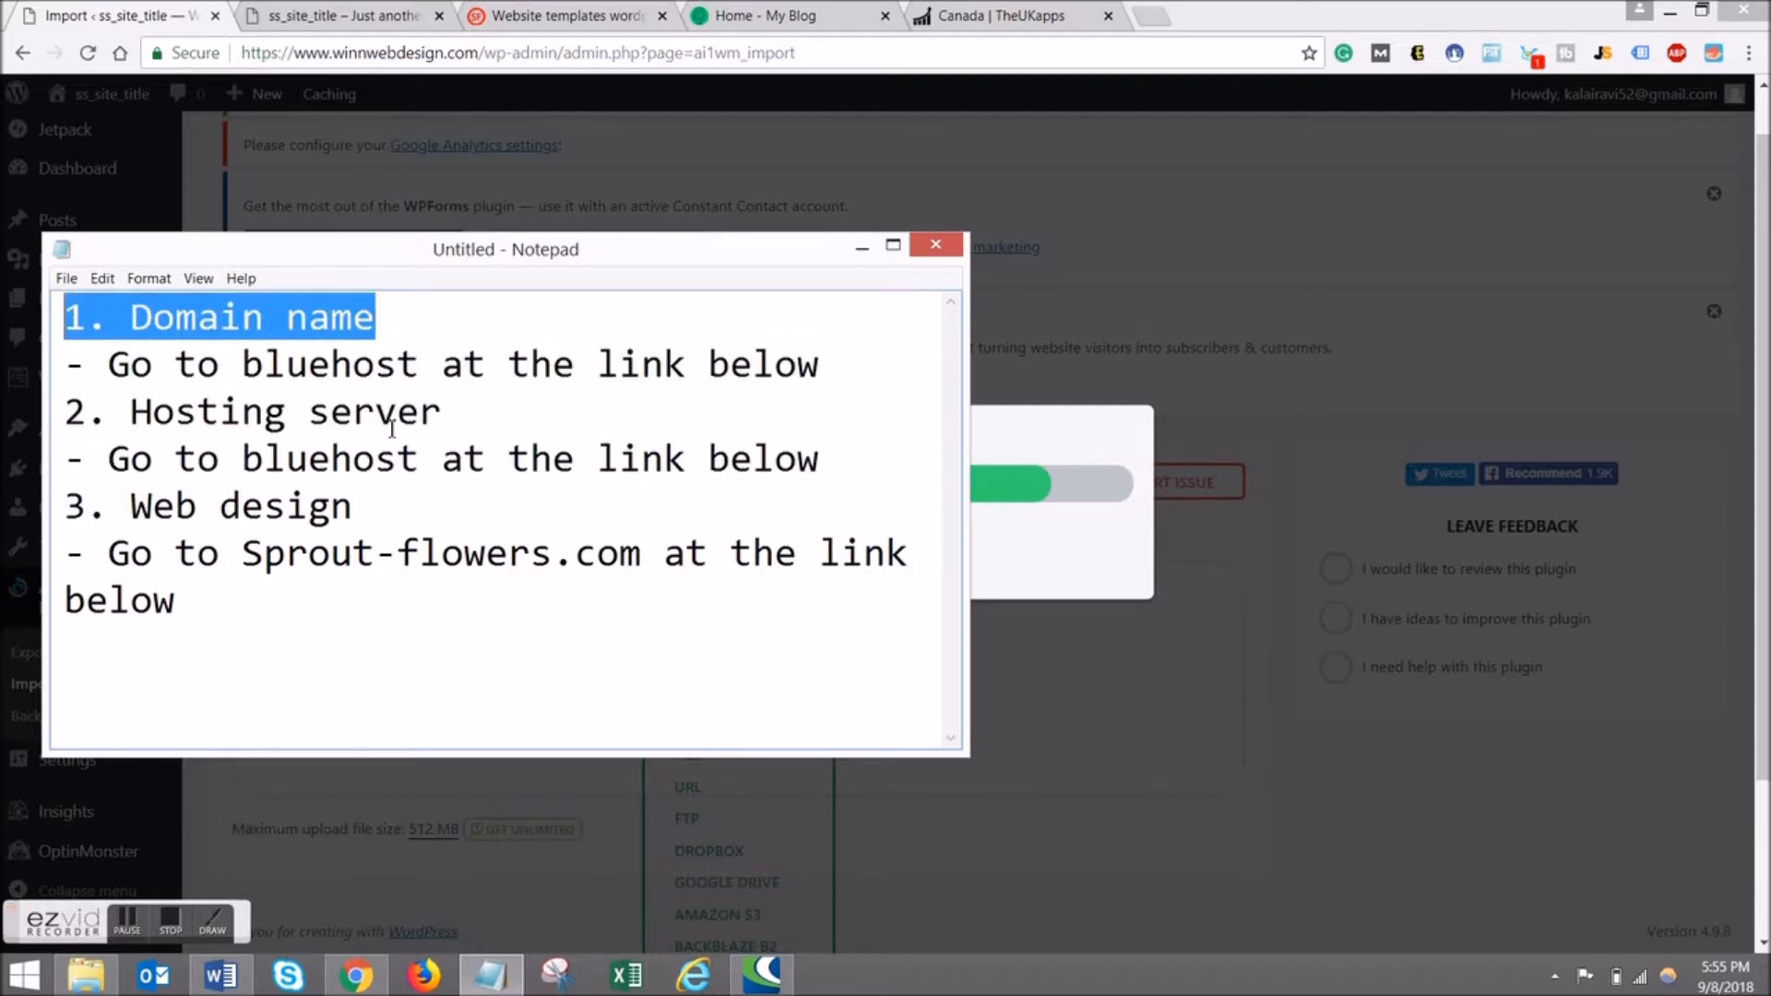
{"action": "left_click_drag", "start_coordinate": [452, 422], "coordinate": [108, 435]}
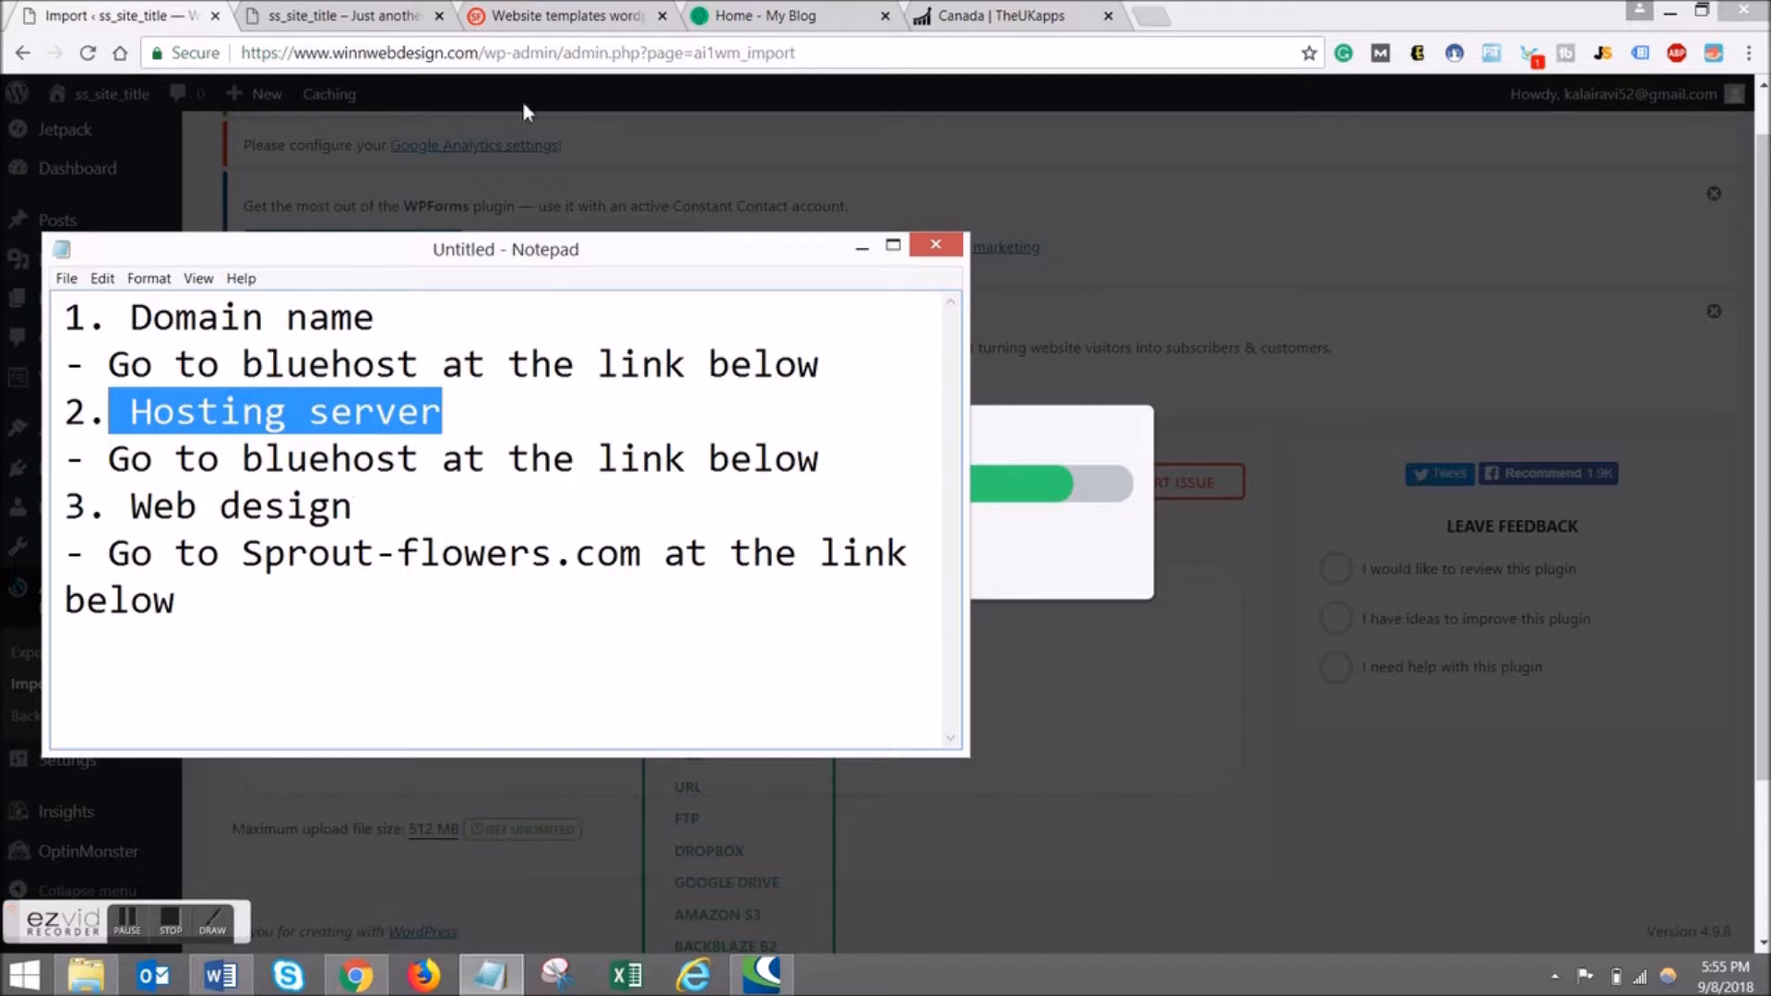
Return to the Sprout-Flowers Web Designs page and review the templates from the $99 offer down to the blog template.
{"action": "left_click", "coordinate": [570, 11]}
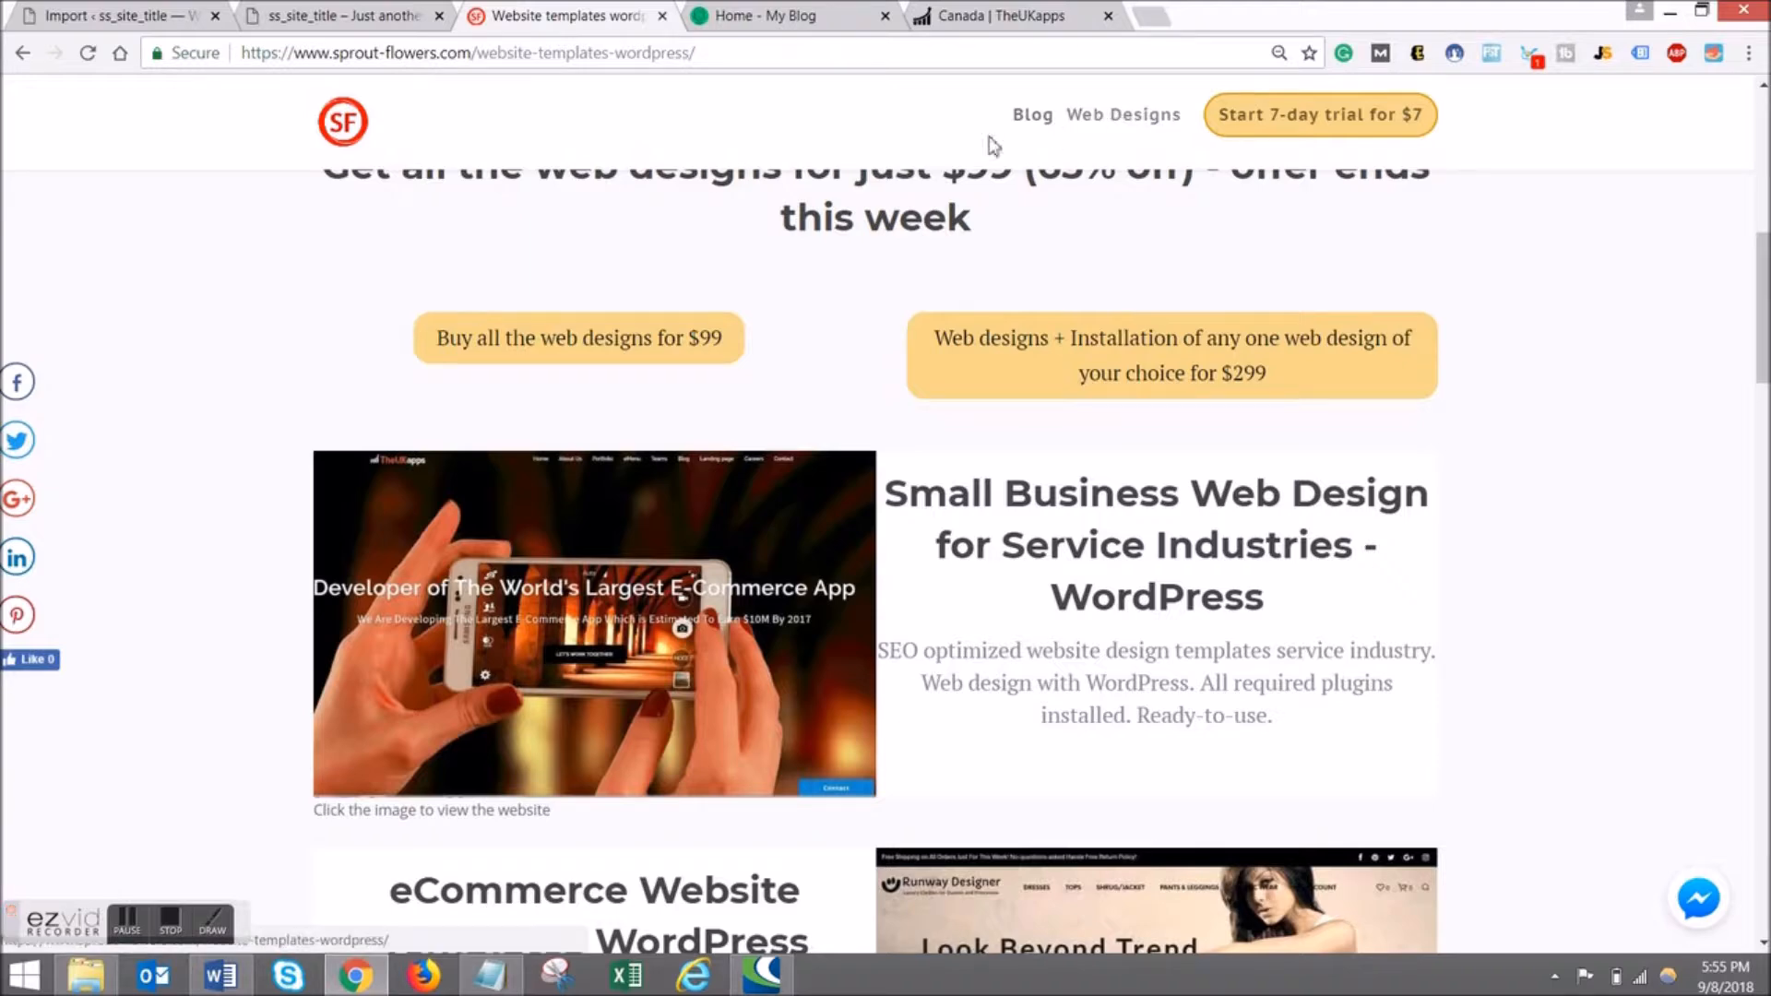
{"action": "scroll", "coordinate": [751, 508], "scroll_direction": "down", "scroll_amount": 5}
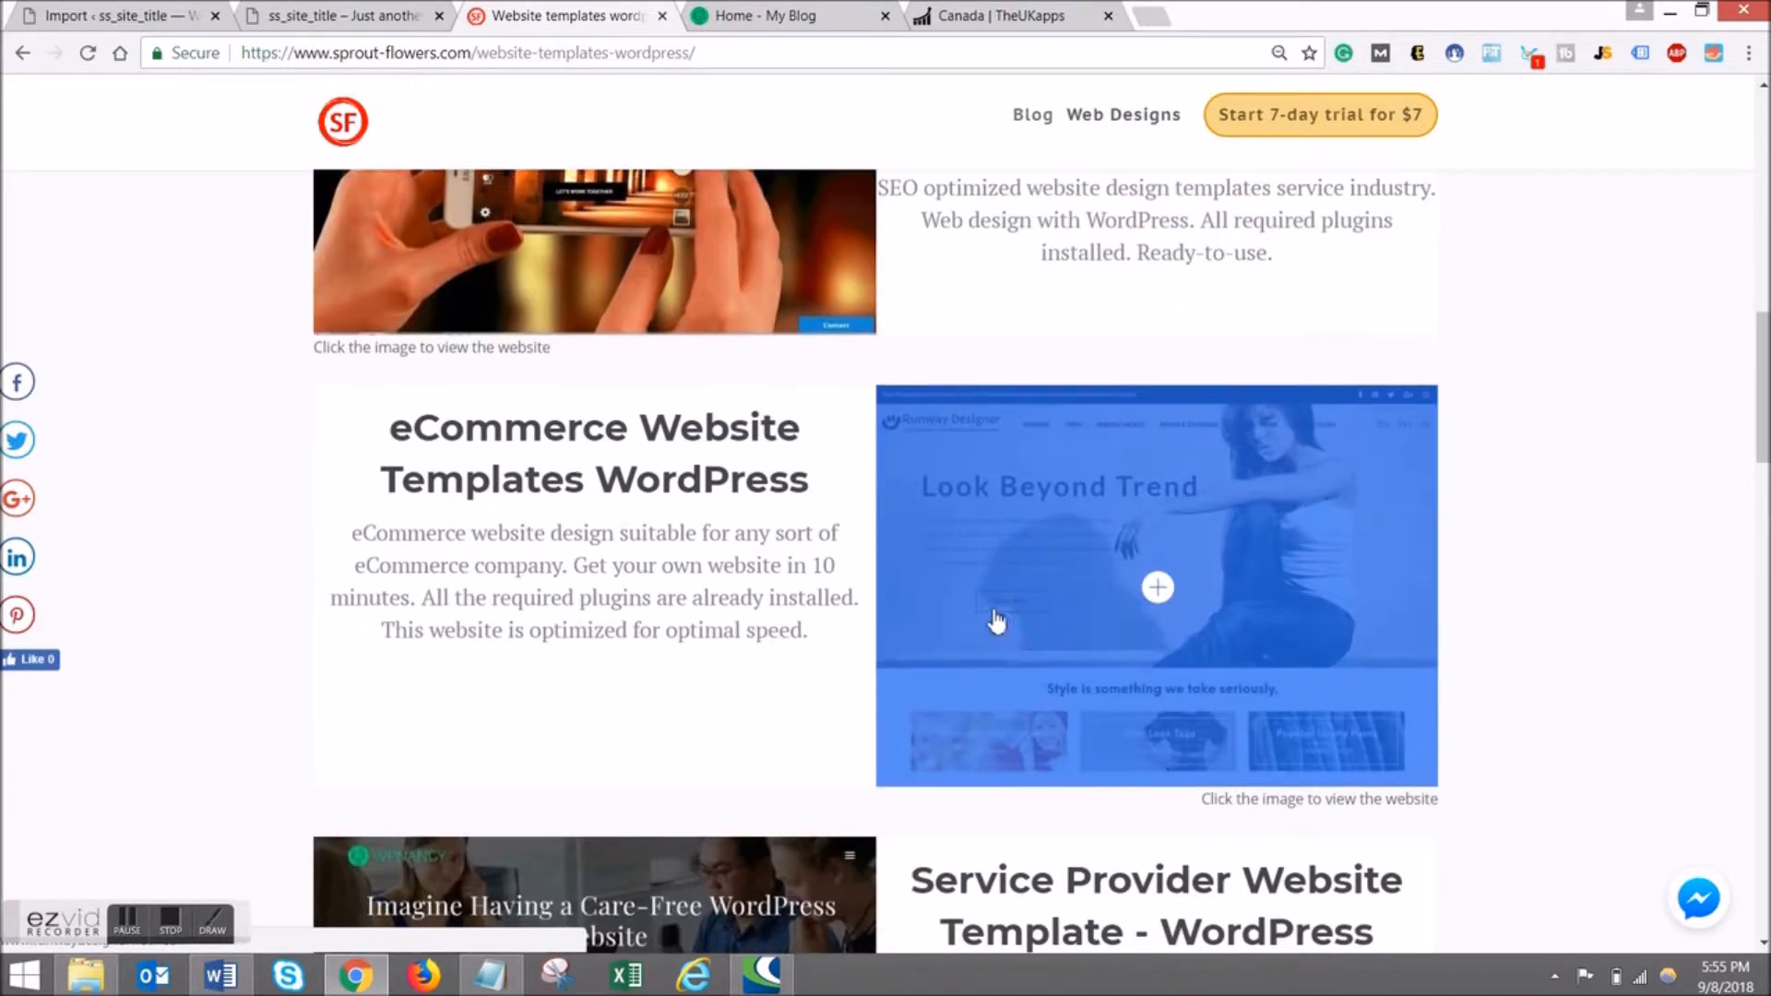
{"action": "scroll", "coordinate": [997, 621], "scroll_direction": "down", "scroll_amount": 3}
{"action": "scroll", "coordinate": [922, 609], "scroll_direction": "up", "scroll_amount": 8}
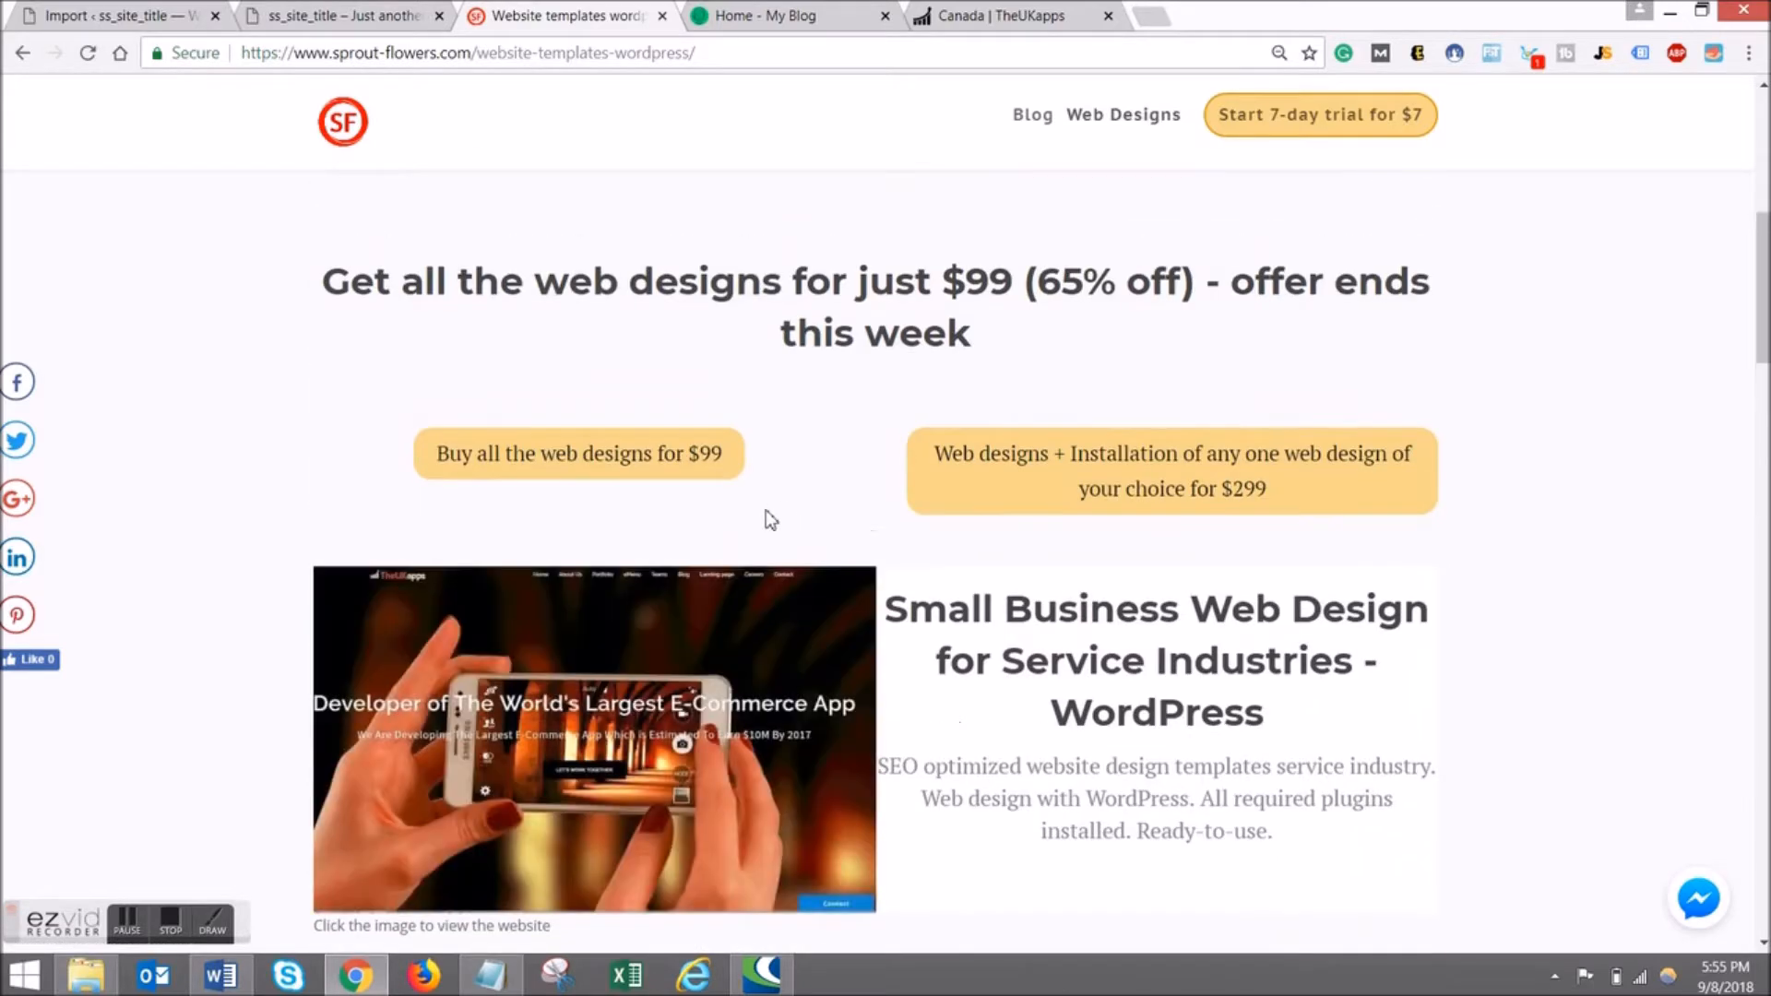
{"action": "scroll", "coordinate": [768, 526], "scroll_direction": "down", "scroll_amount": 10}
{"action": "scroll", "coordinate": [770, 526], "scroll_direction": "down", "scroll_amount": 3}
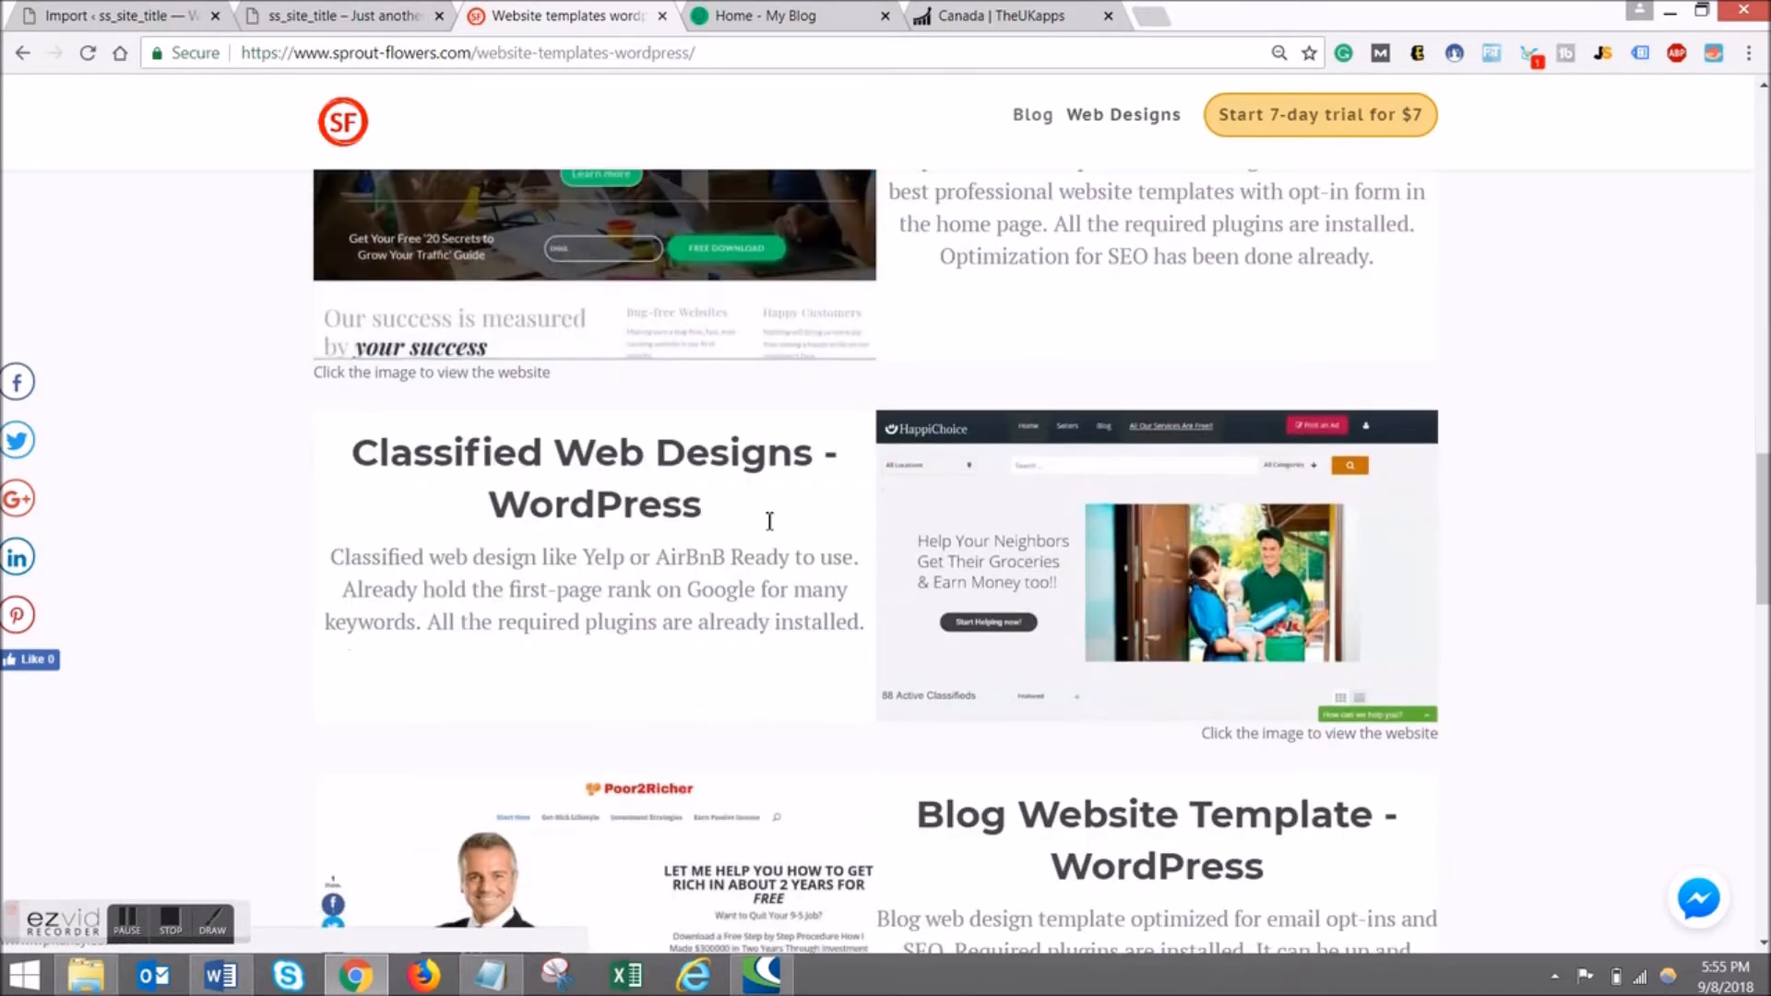
{"action": "scroll", "coordinate": [766, 531], "scroll_direction": "up", "scroll_amount": 8}
{"action": "scroll", "coordinate": [763, 530], "scroll_direction": "up", "scroll_amount": 8}
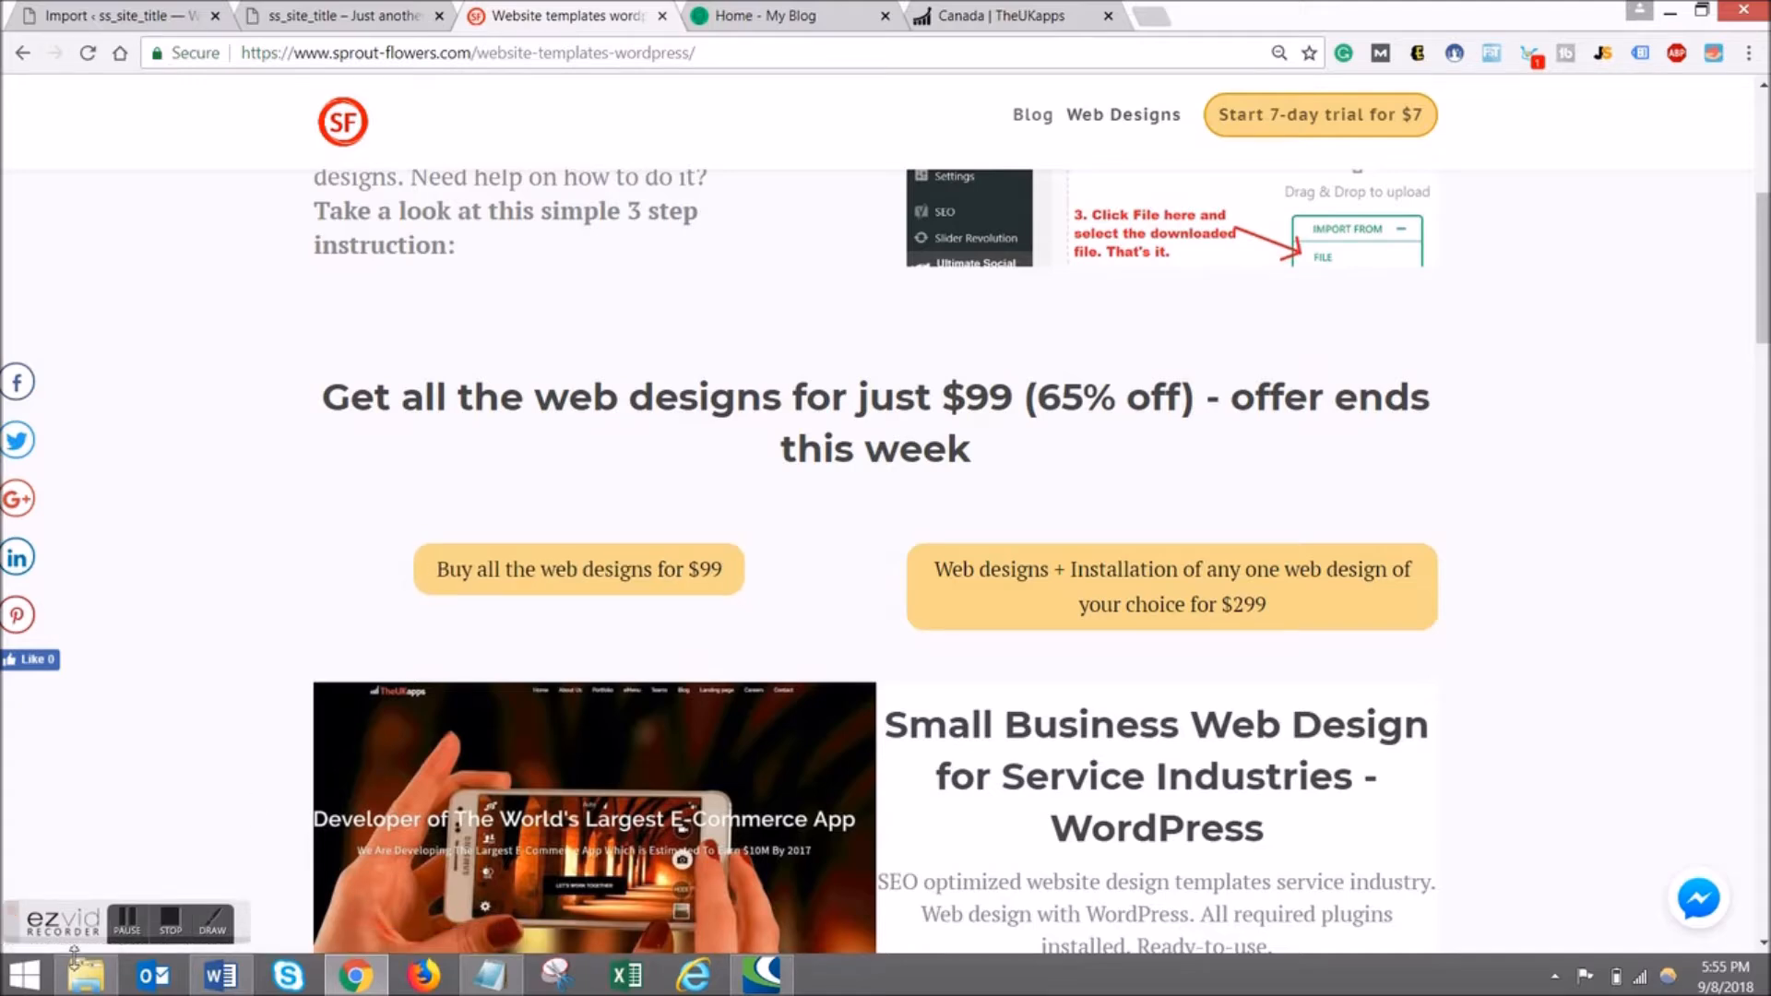
View the WPNancy backup file again in File Explorer, and return to the $99 offer on the Web Designs page.
{"action": "mouse_move", "coordinate": [86, 975]}
{"action": "left_click", "coordinate": [150, 821]}
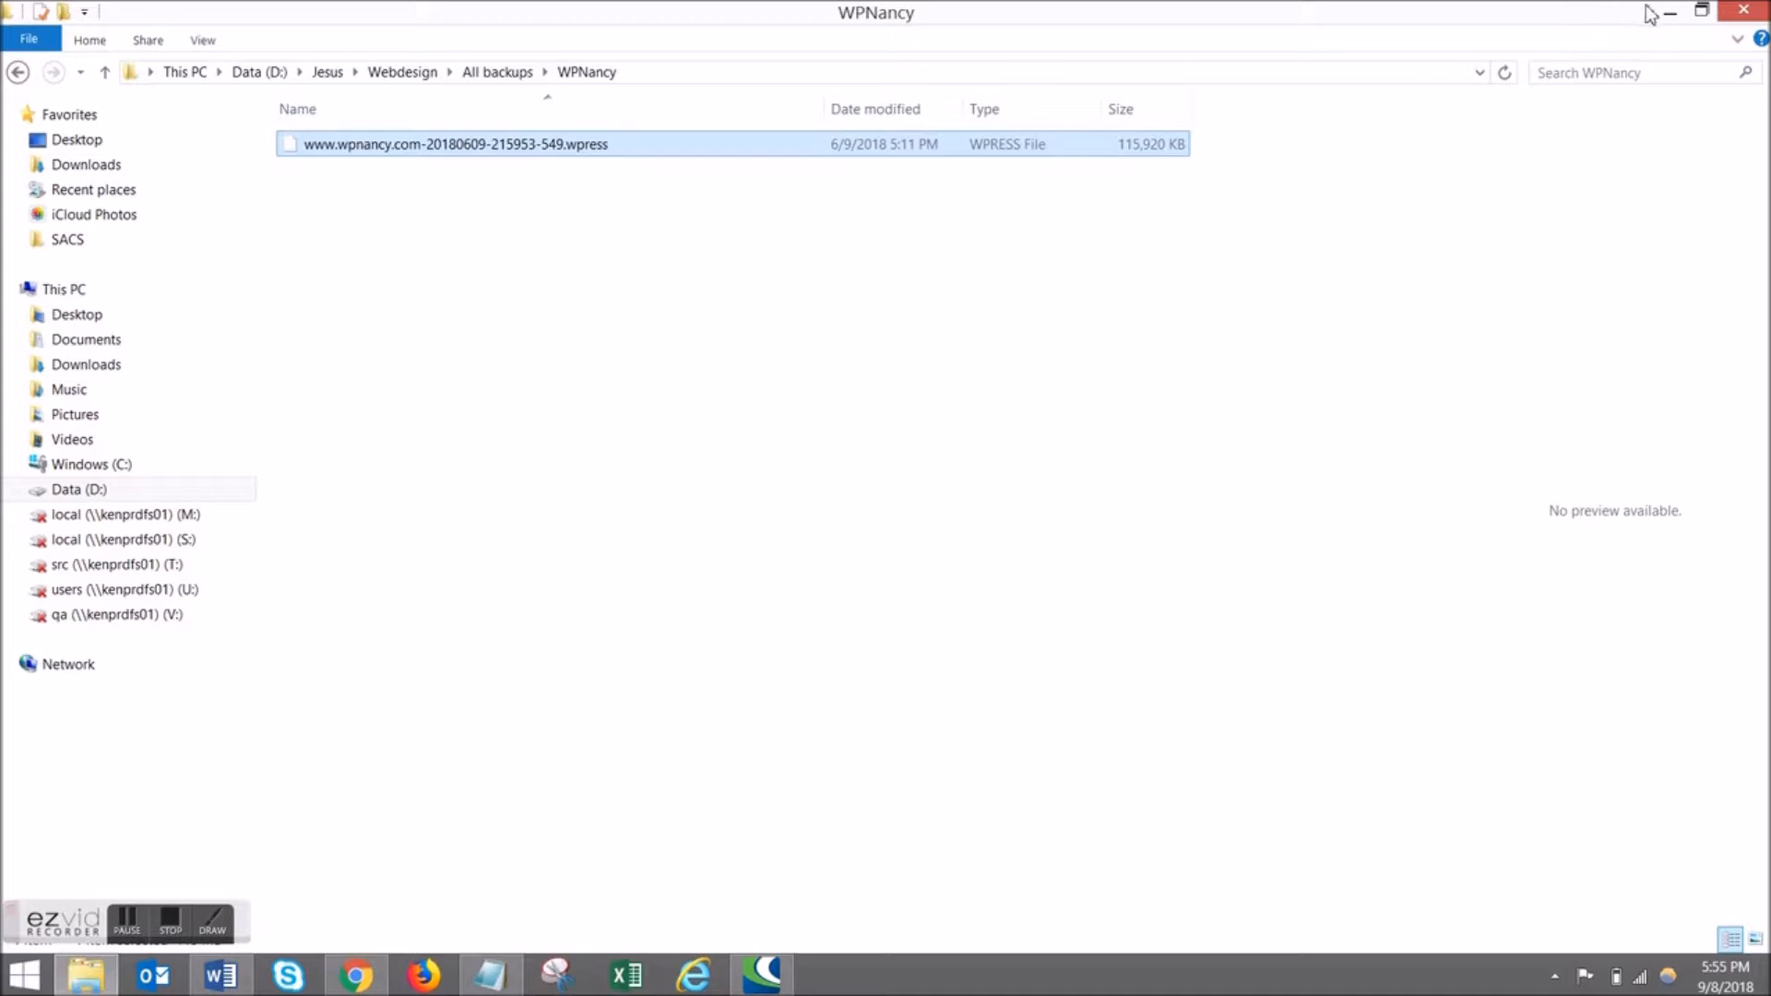
{"action": "left_click", "coordinate": [1670, 12]}
{"action": "scroll", "coordinate": [815, 644], "scroll_direction": "down", "scroll_amount": 3}
{"action": "scroll", "coordinate": [613, 681], "scroll_direction": "up", "scroll_amount": 2}
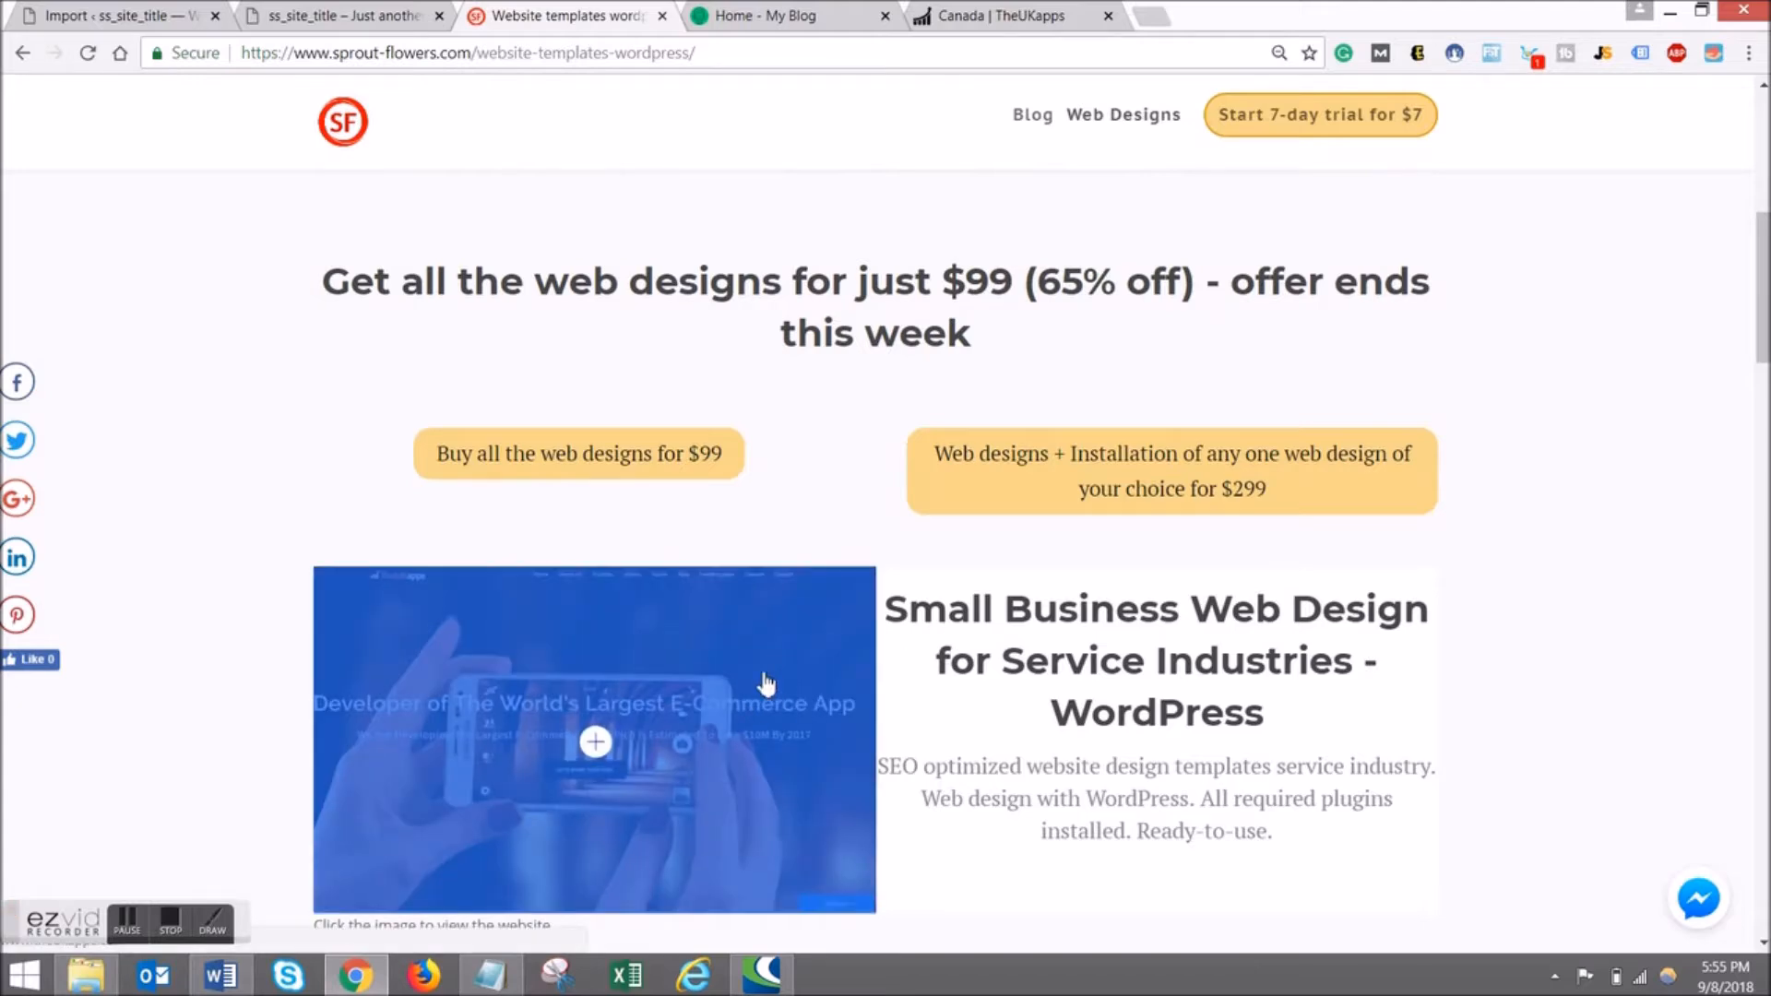
Check the winnwebdesign.com front page, return to the Import page and dismiss the message once the import finishes.
{"action": "left_click", "coordinate": [325, 7]}
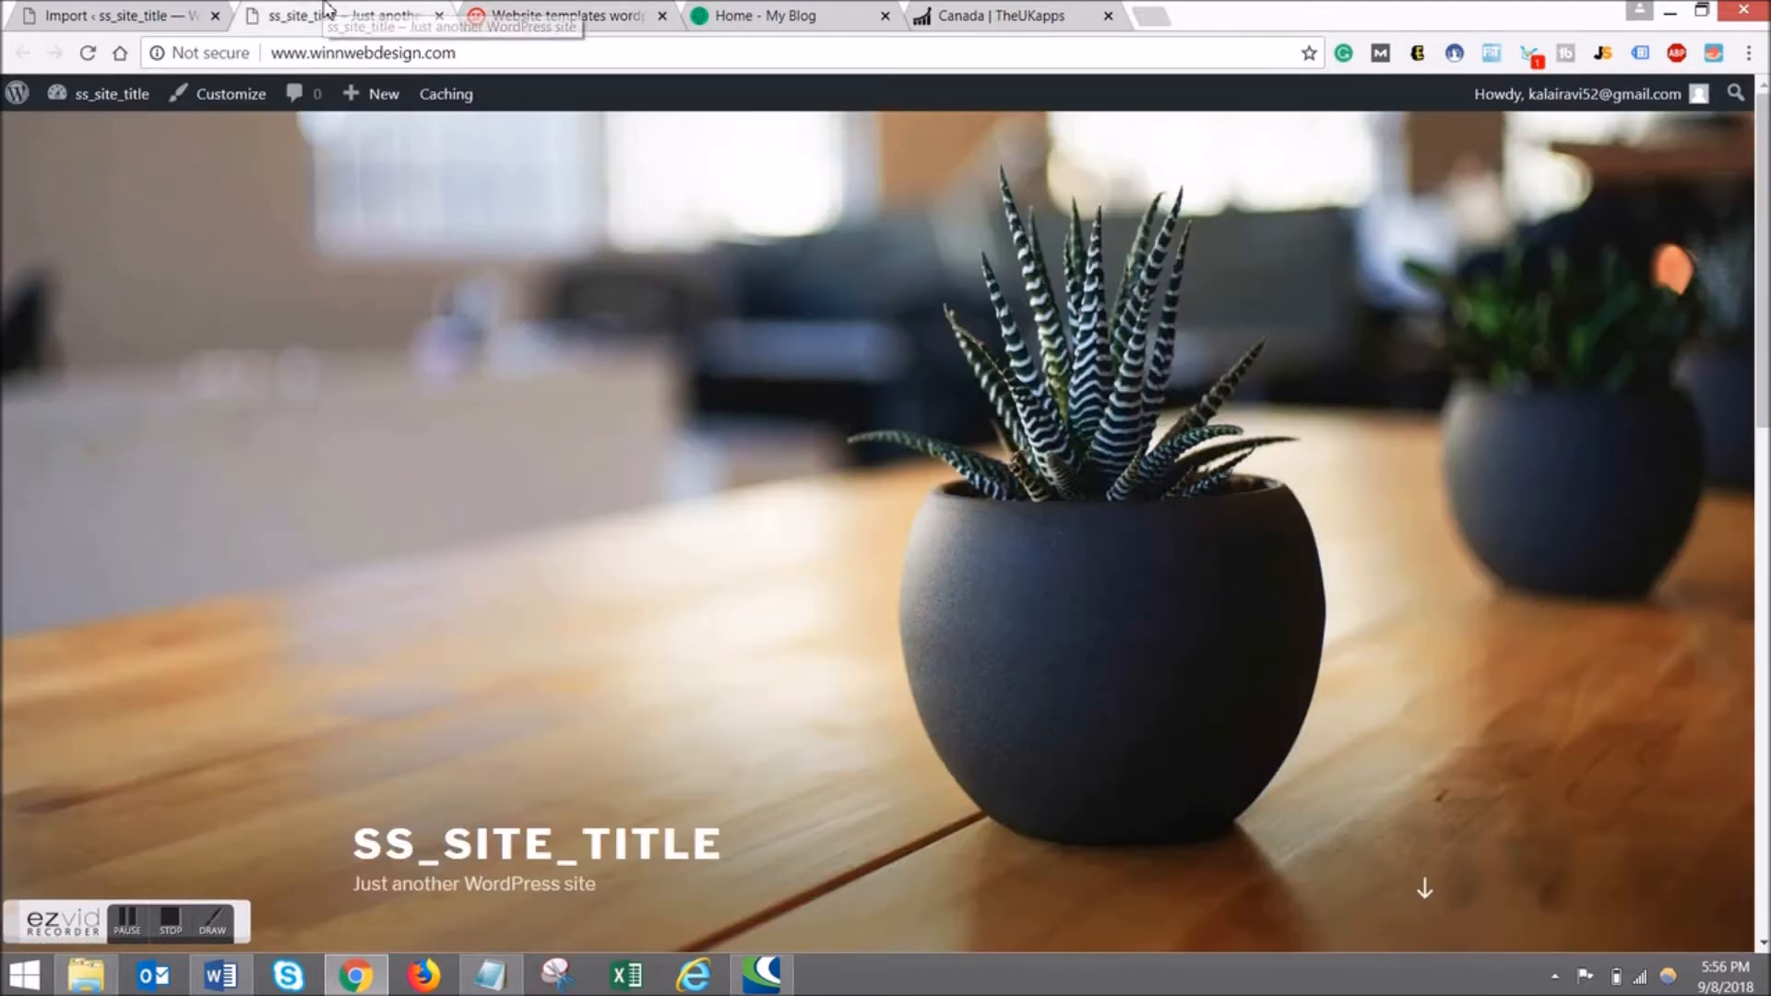
{"action": "left_click", "coordinate": [122, 9]}
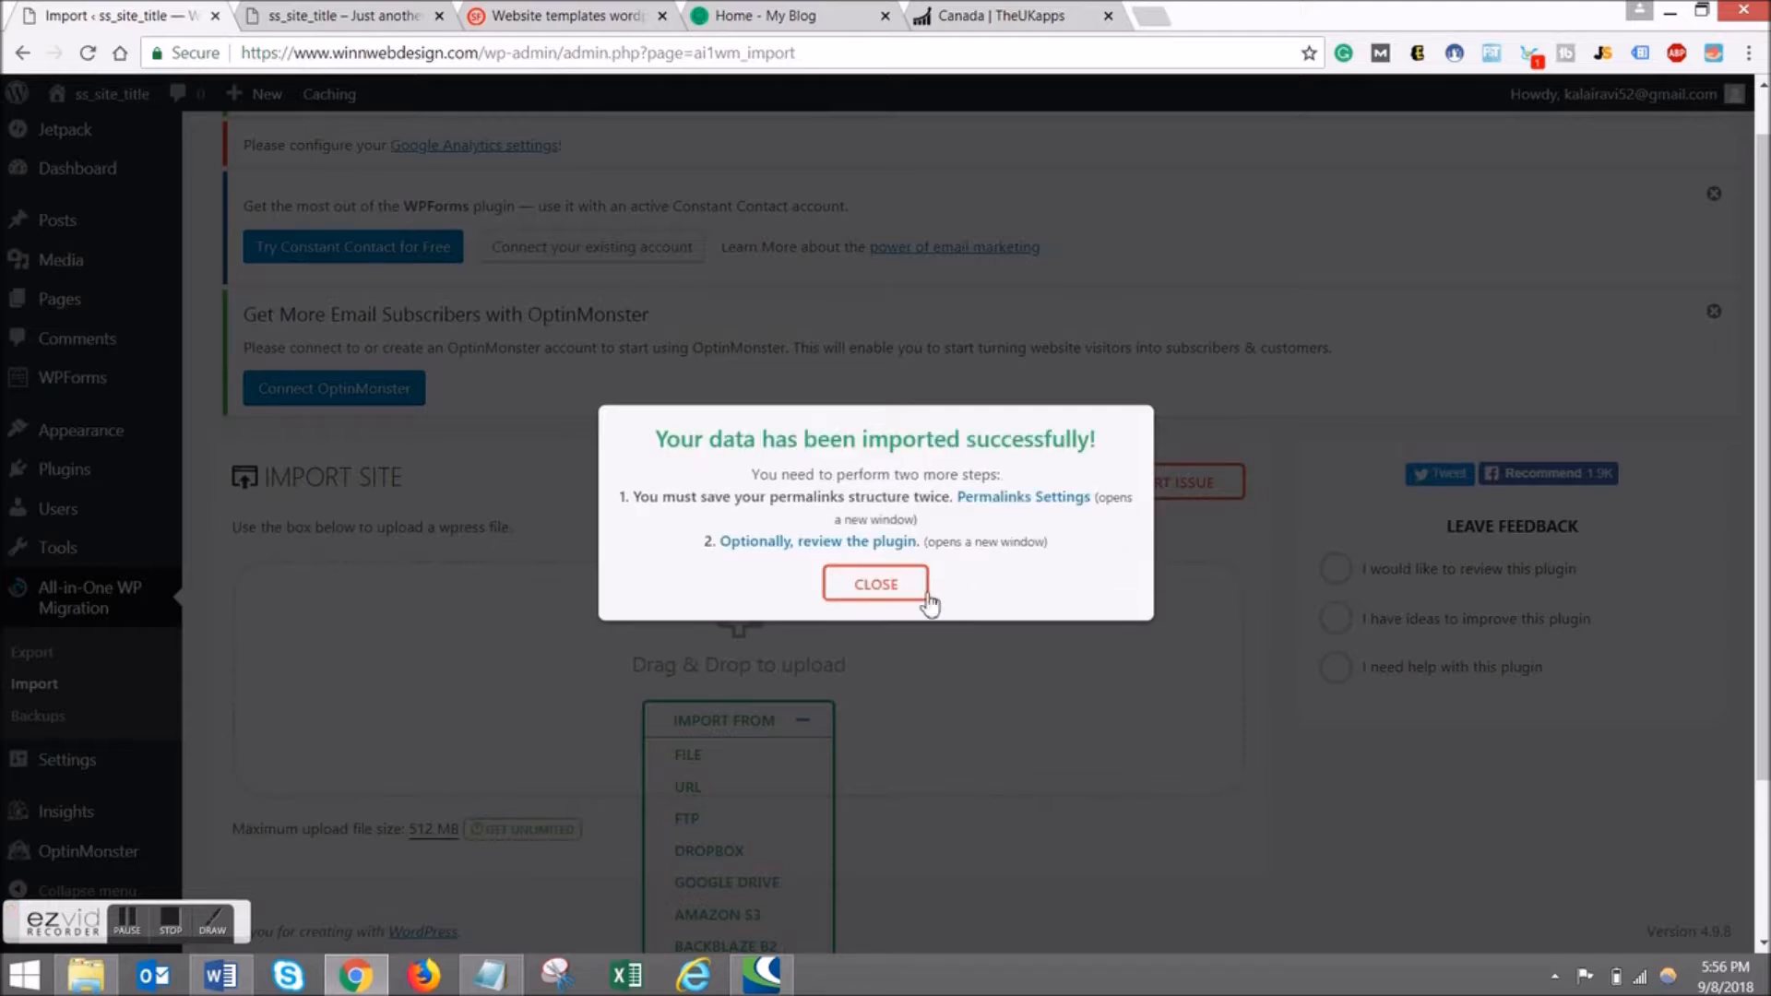
{"action": "left_click", "coordinate": [860, 587]}
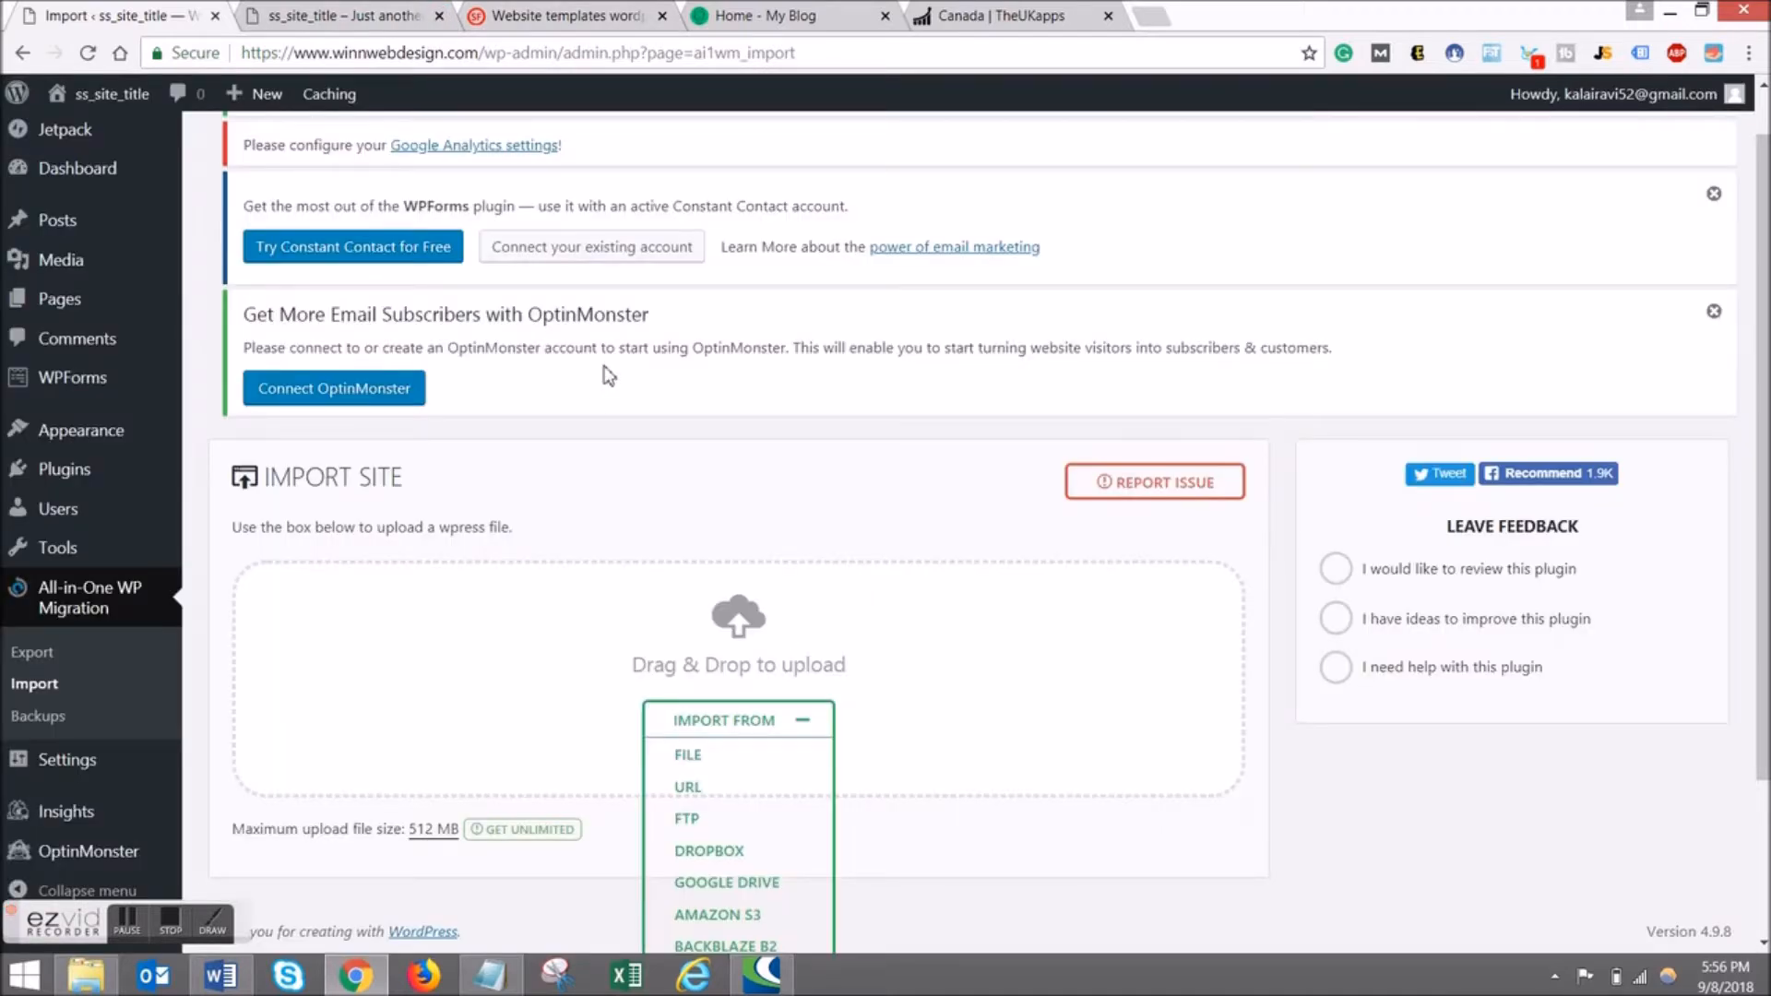
Open the winnwebdesign.com front page without reloading it and examine the old design down to the footer and back.
{"action": "left_click", "coordinate": [361, 11]}
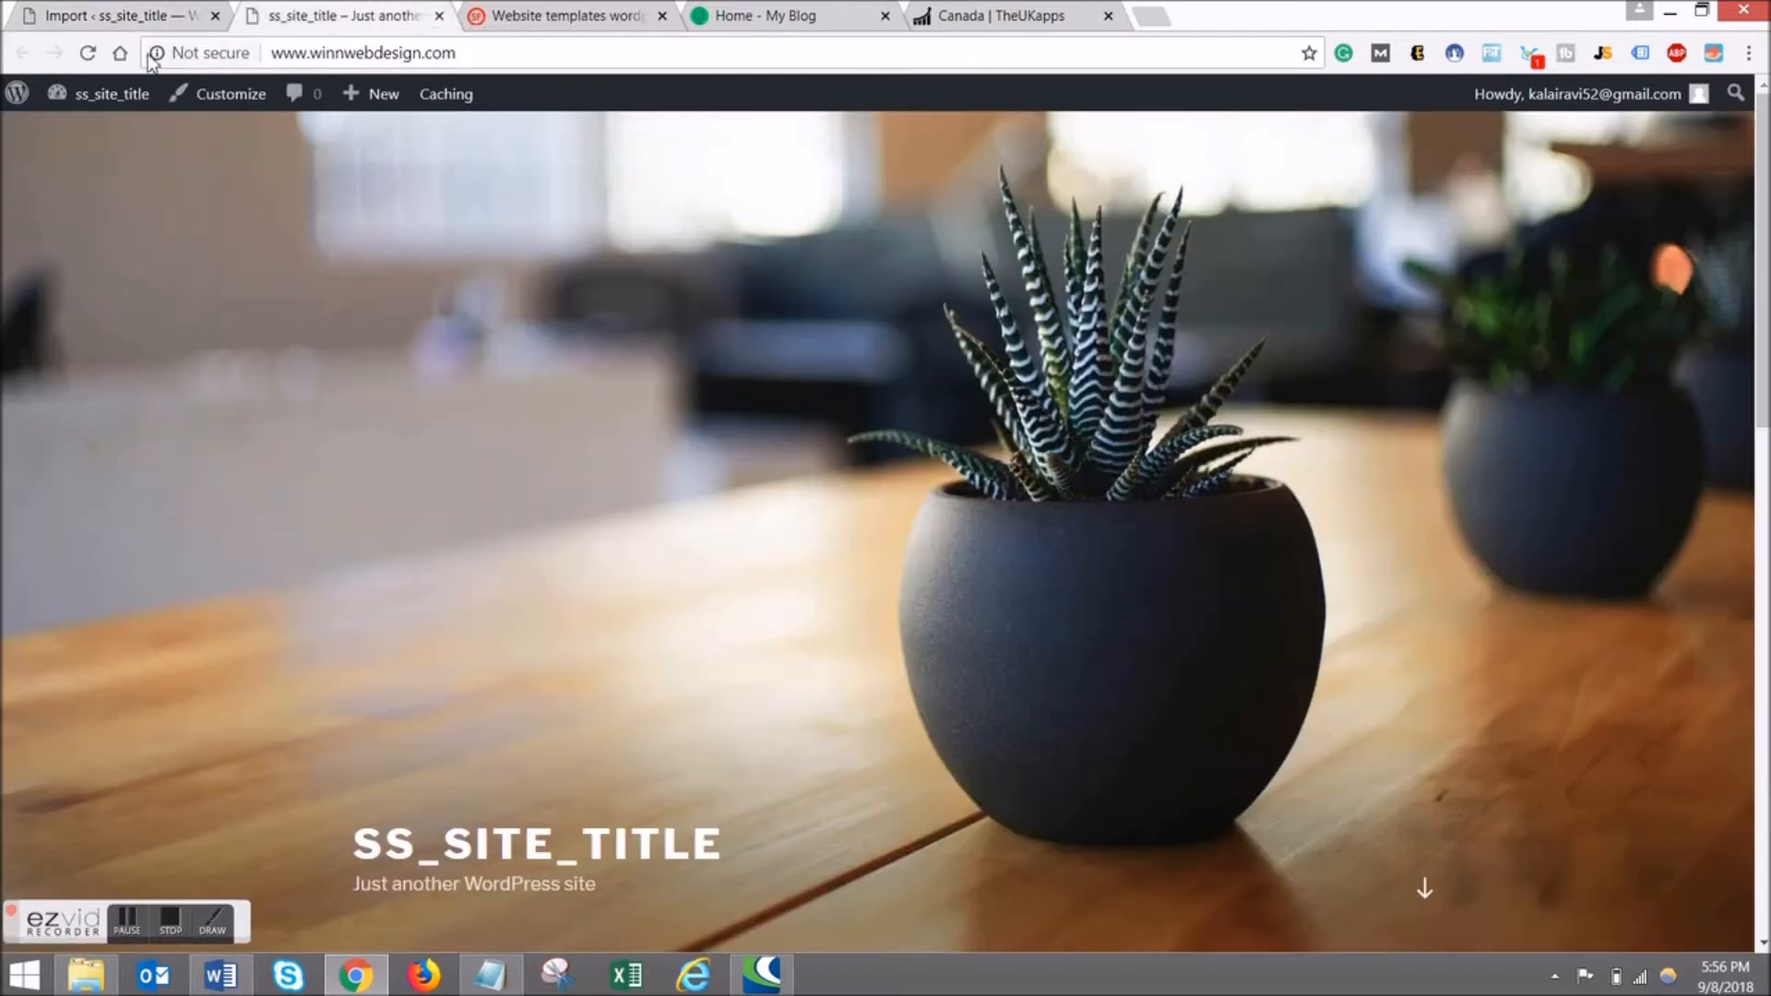
{"action": "scroll", "coordinate": [583, 398], "scroll_direction": "down", "scroll_amount": 10}
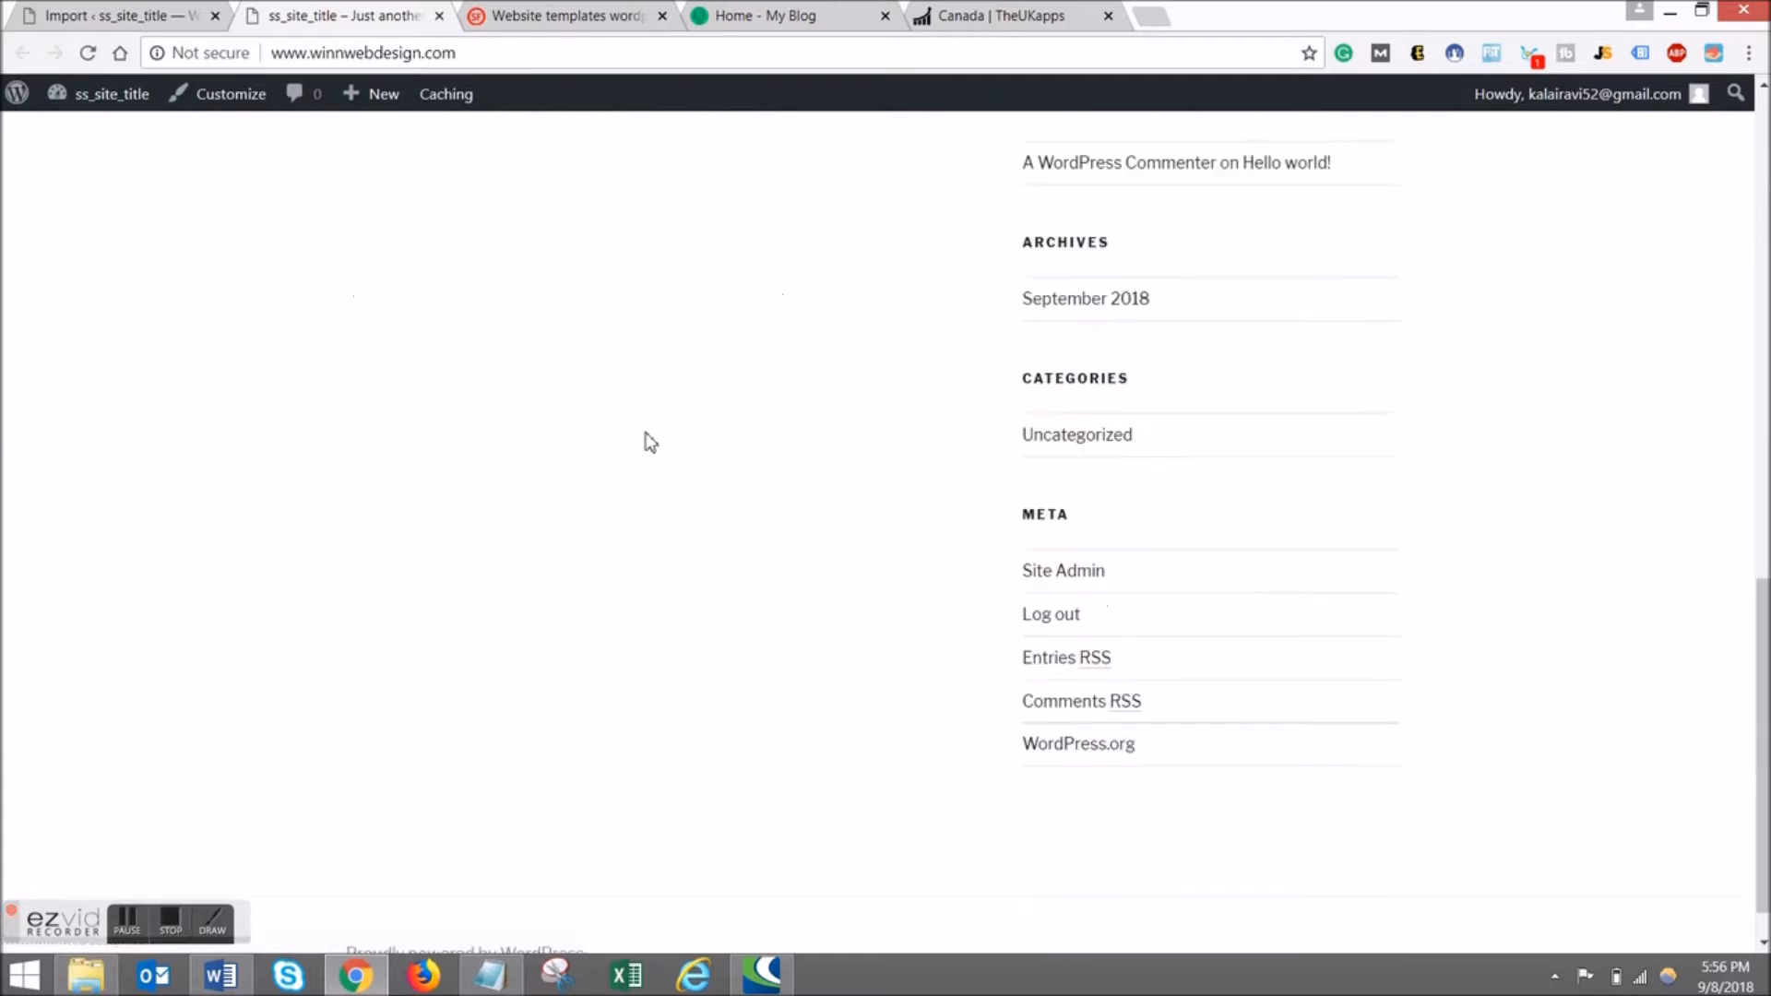
{"action": "scroll", "coordinate": [654, 440], "scroll_direction": "up", "scroll_amount": 6}
{"action": "scroll", "coordinate": [653, 440], "scroll_direction": "up", "scroll_amount": 5}
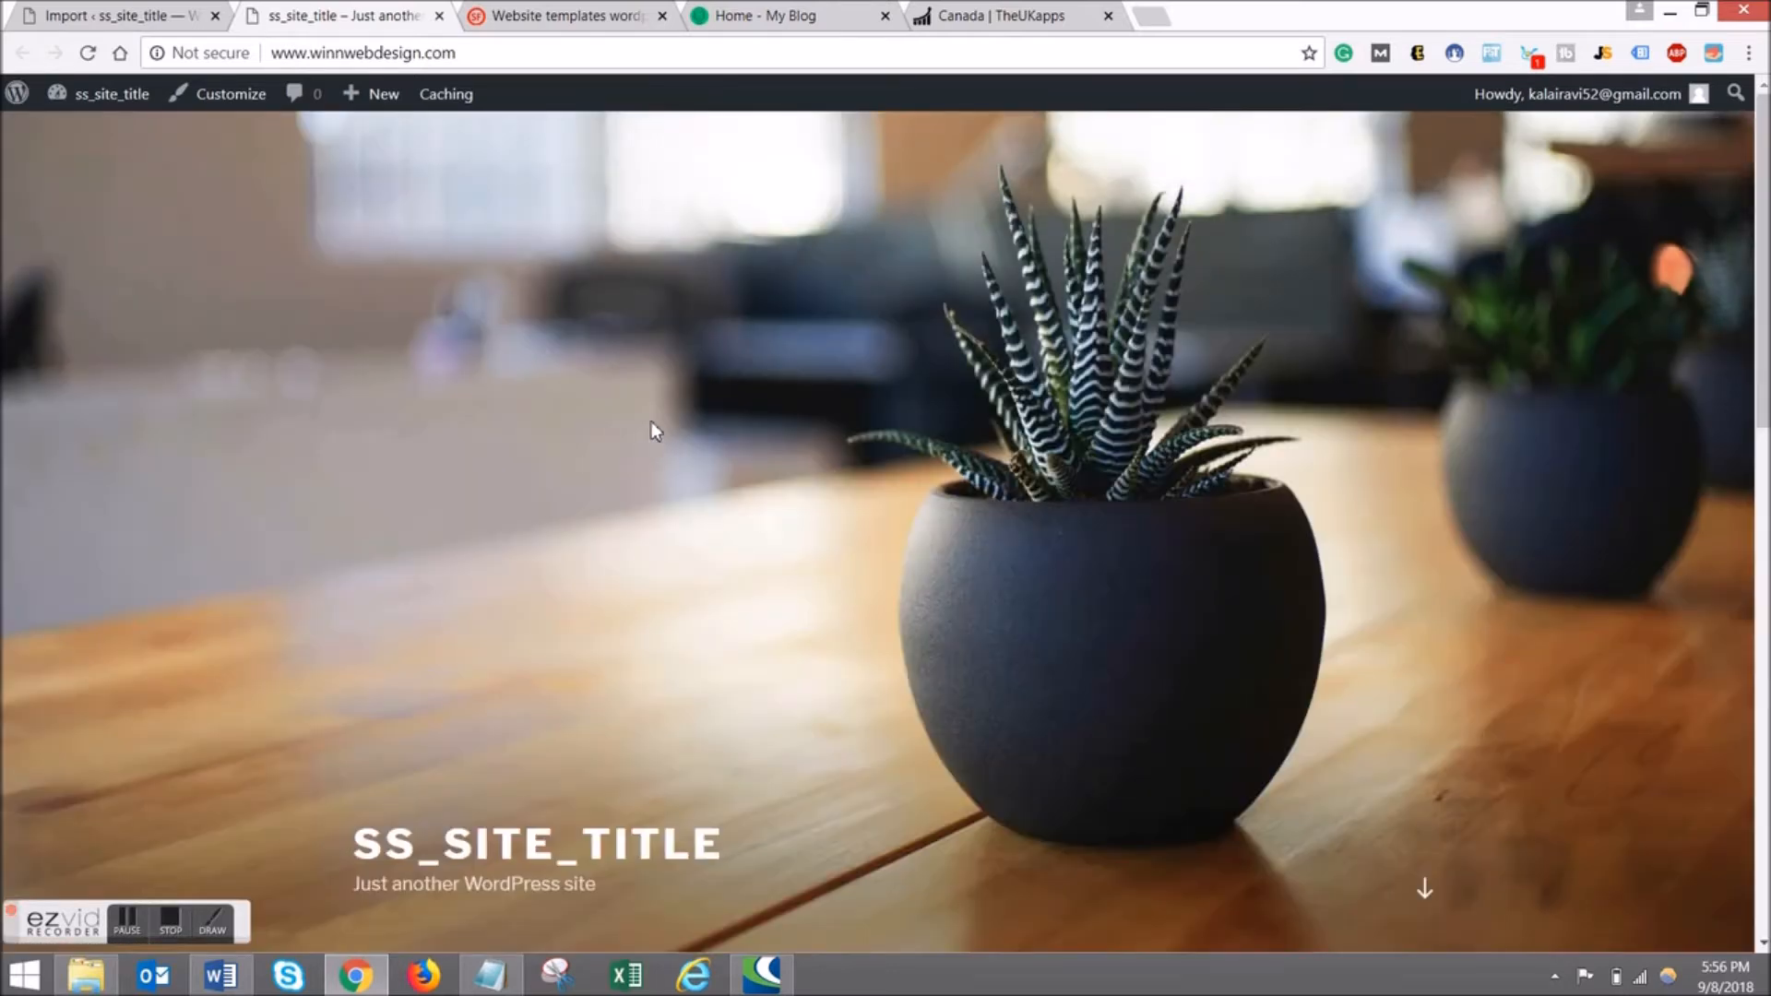
Reload the winnwebdesign.com front page and examine the imported WPNancy design down the page and back.
{"action": "left_click", "coordinate": [87, 53]}
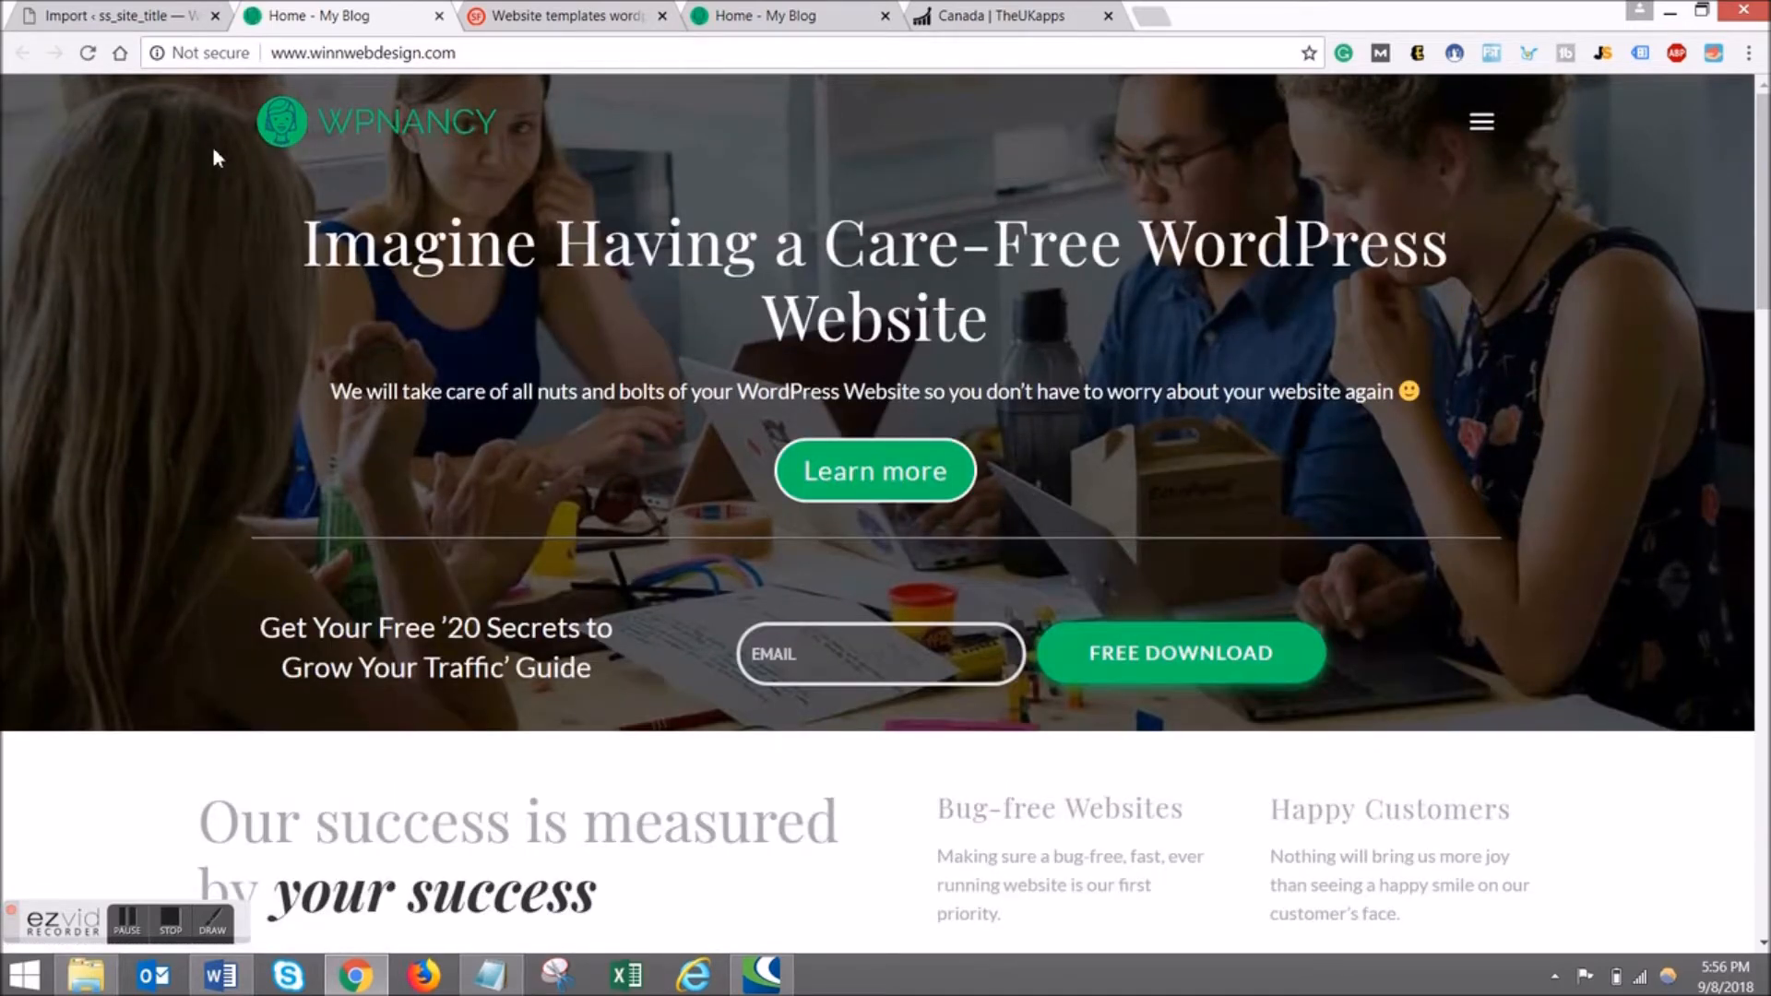
{"action": "scroll", "coordinate": [397, 452], "scroll_direction": "down", "scroll_amount": 20}
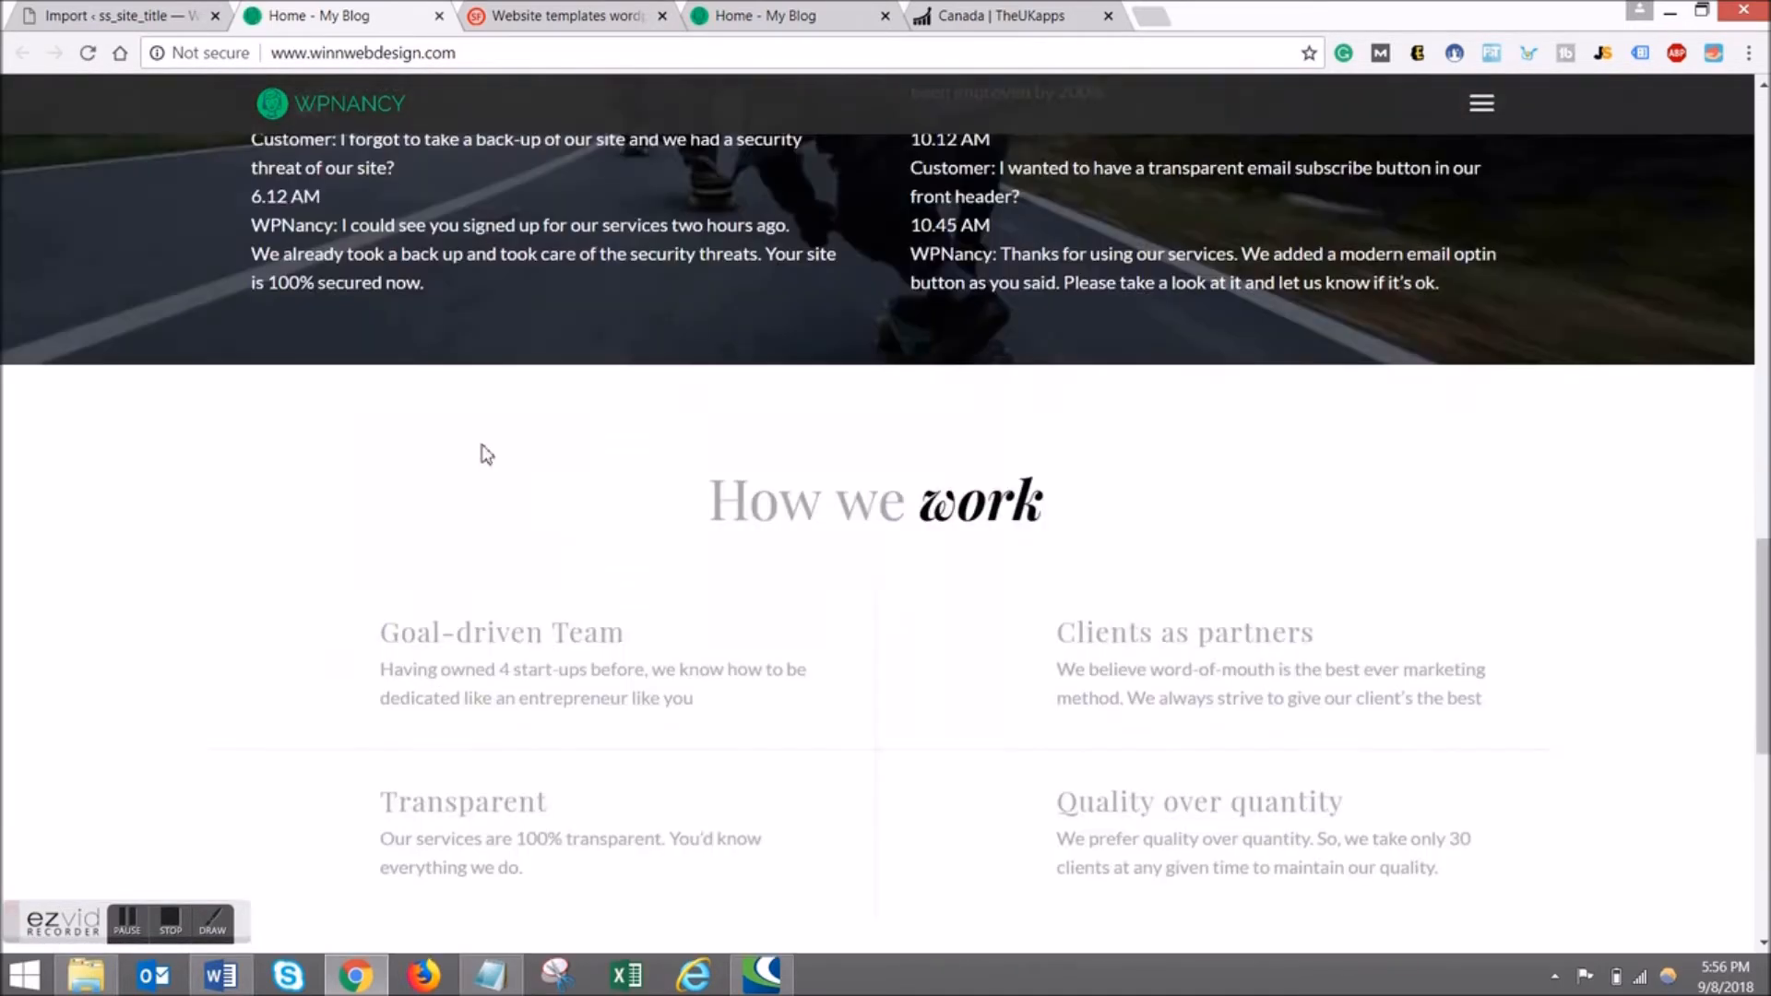
{"action": "scroll", "coordinate": [587, 646], "scroll_direction": "up", "scroll_amount": 20}
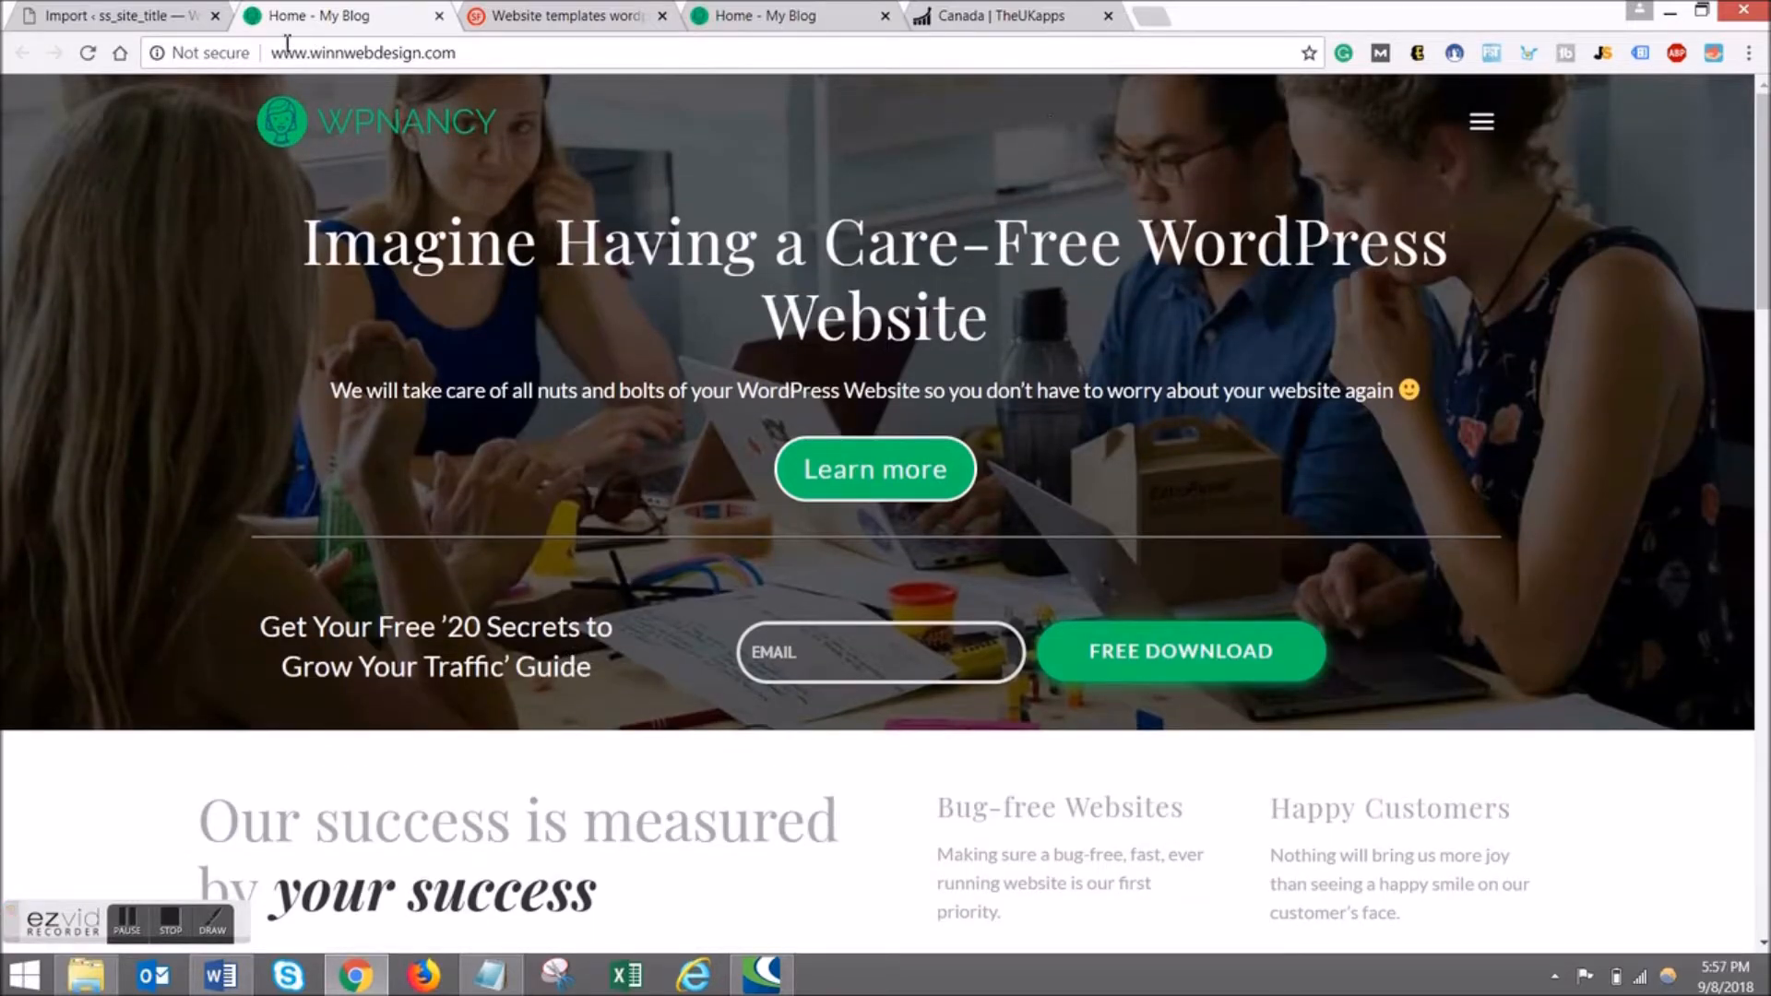
{"action": "left_click", "coordinate": [398, 54]}
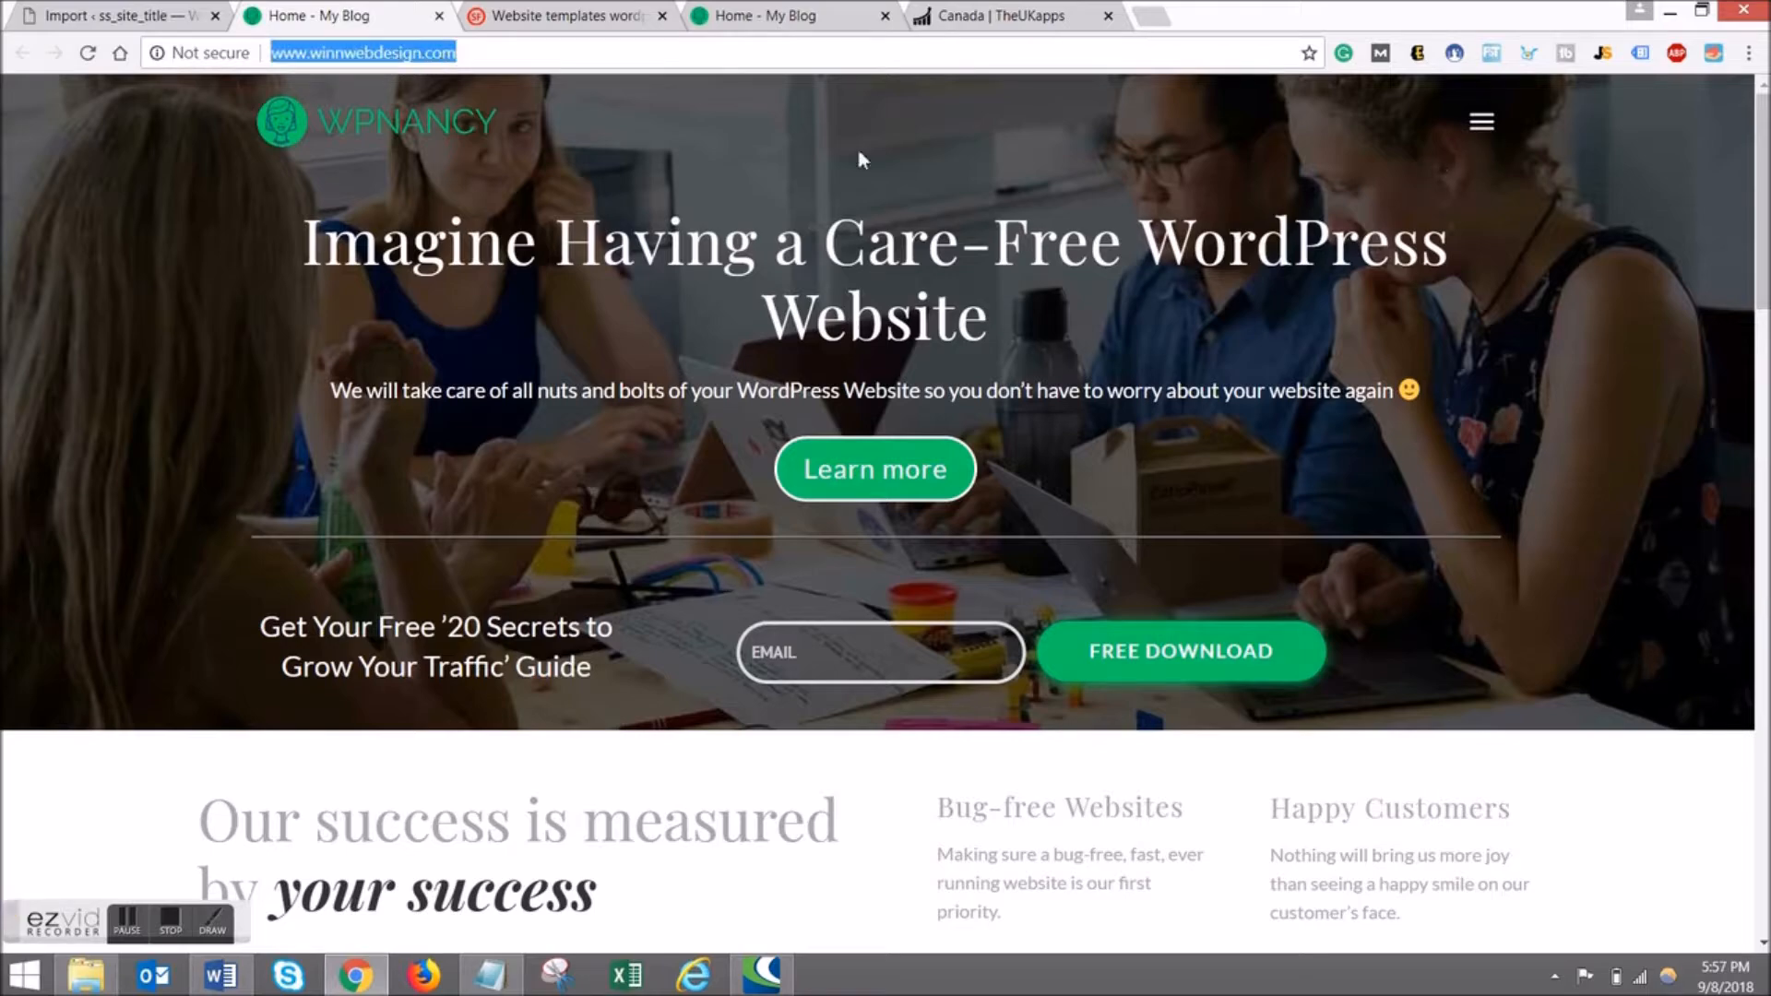
{"action": "scroll", "coordinate": [850, 542], "scroll_direction": "down", "scroll_amount": 16}
{"action": "scroll", "coordinate": [849, 543], "scroll_direction": "up", "scroll_amount": 11}
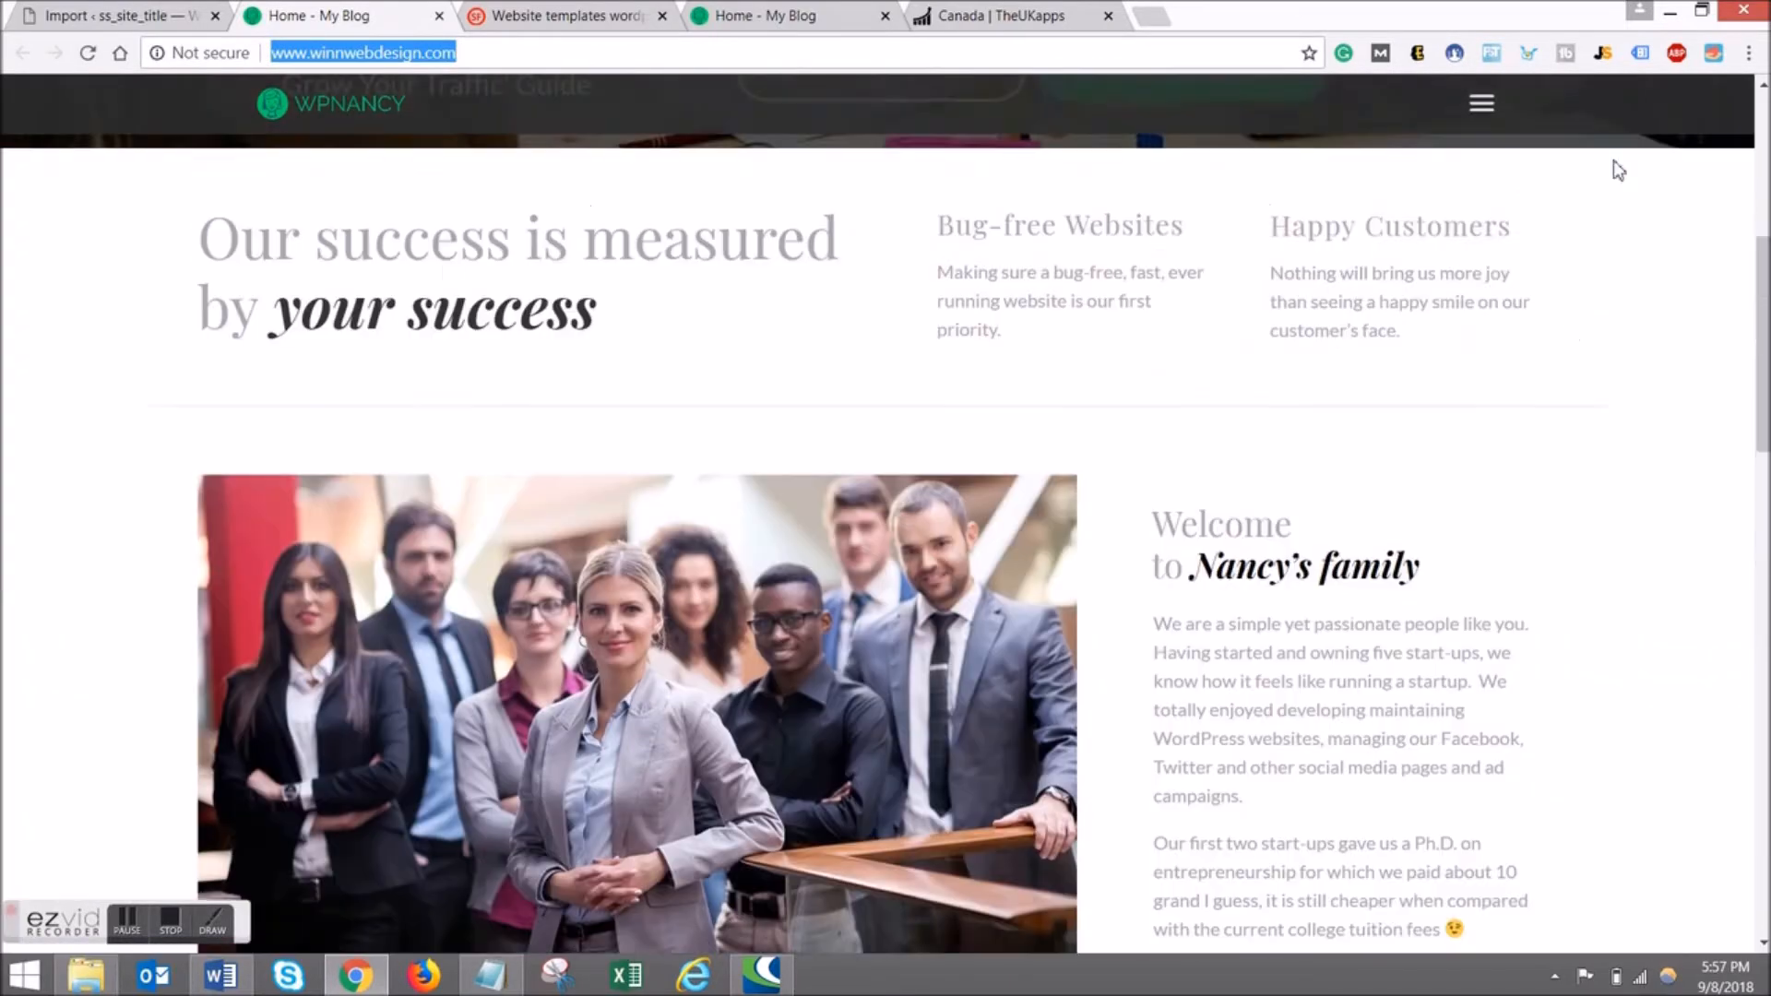
Open the site's Hire us page and review it down past the testimonial section and back.
{"action": "left_click", "coordinate": [1460, 106]}
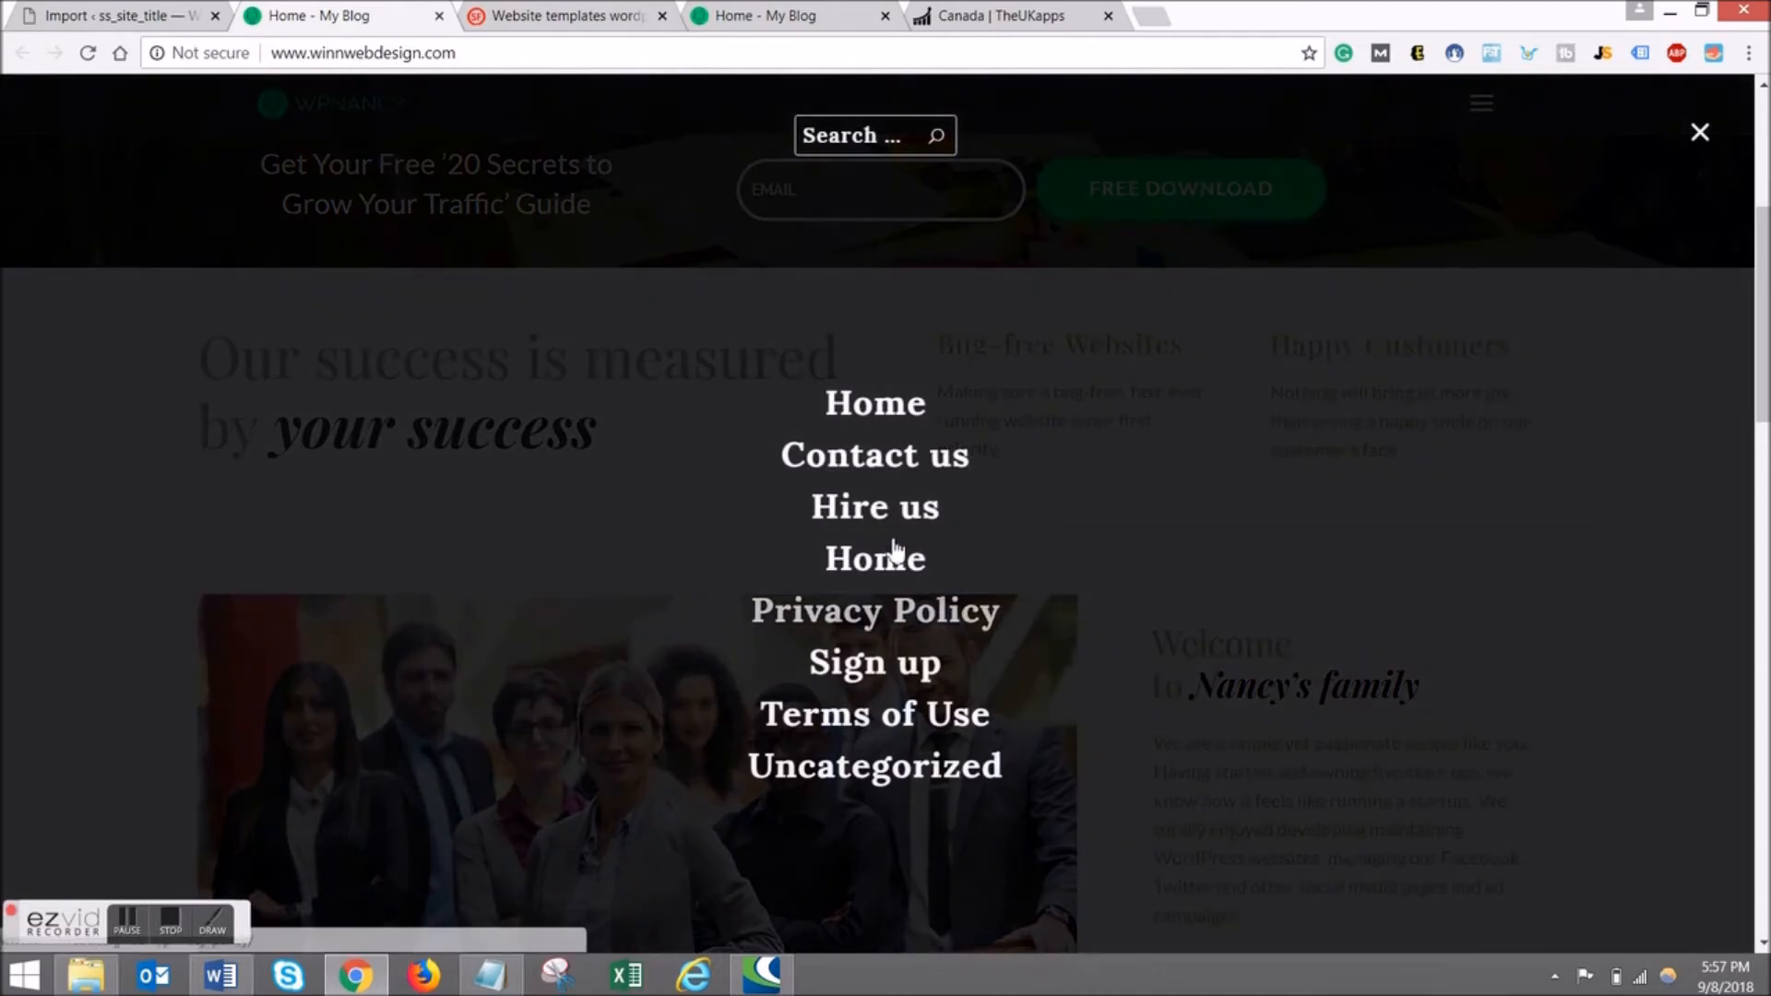
{"action": "left_click", "coordinate": [881, 512]}
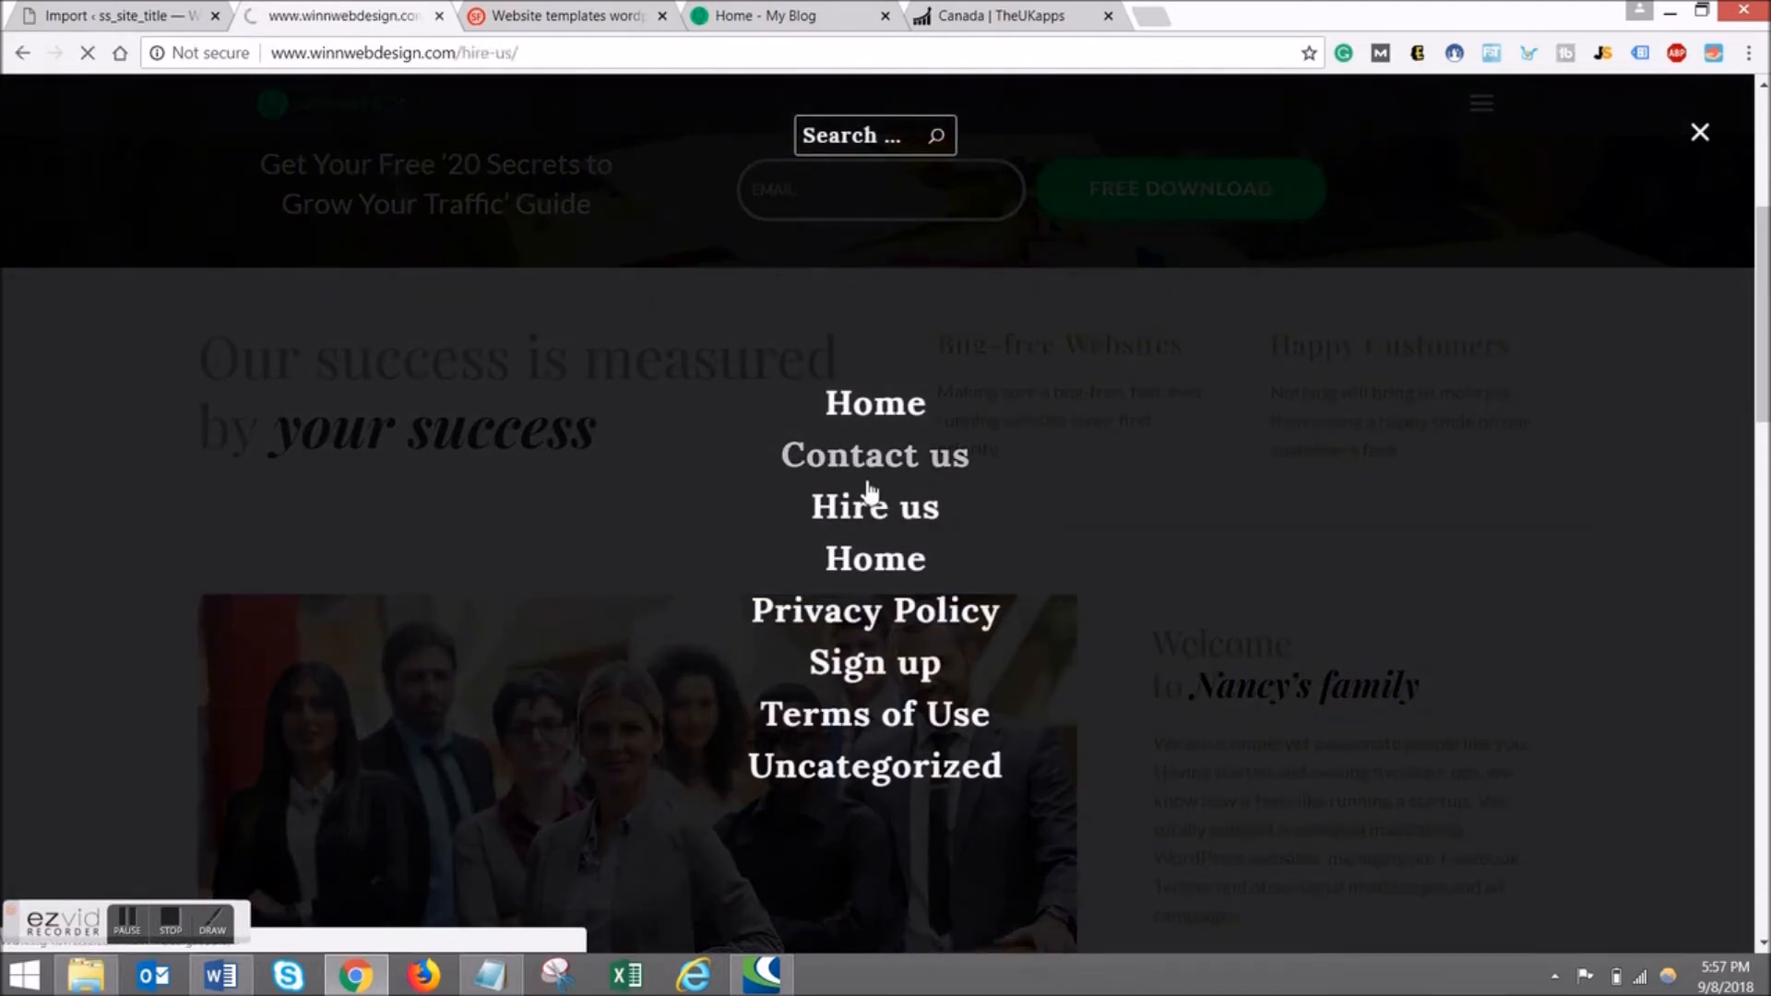
{"action": "scroll", "coordinate": [900, 496], "scroll_direction": "down", "scroll_amount": 8}
{"action": "scroll", "coordinate": [842, 424], "scroll_direction": "down", "scroll_amount": 20}
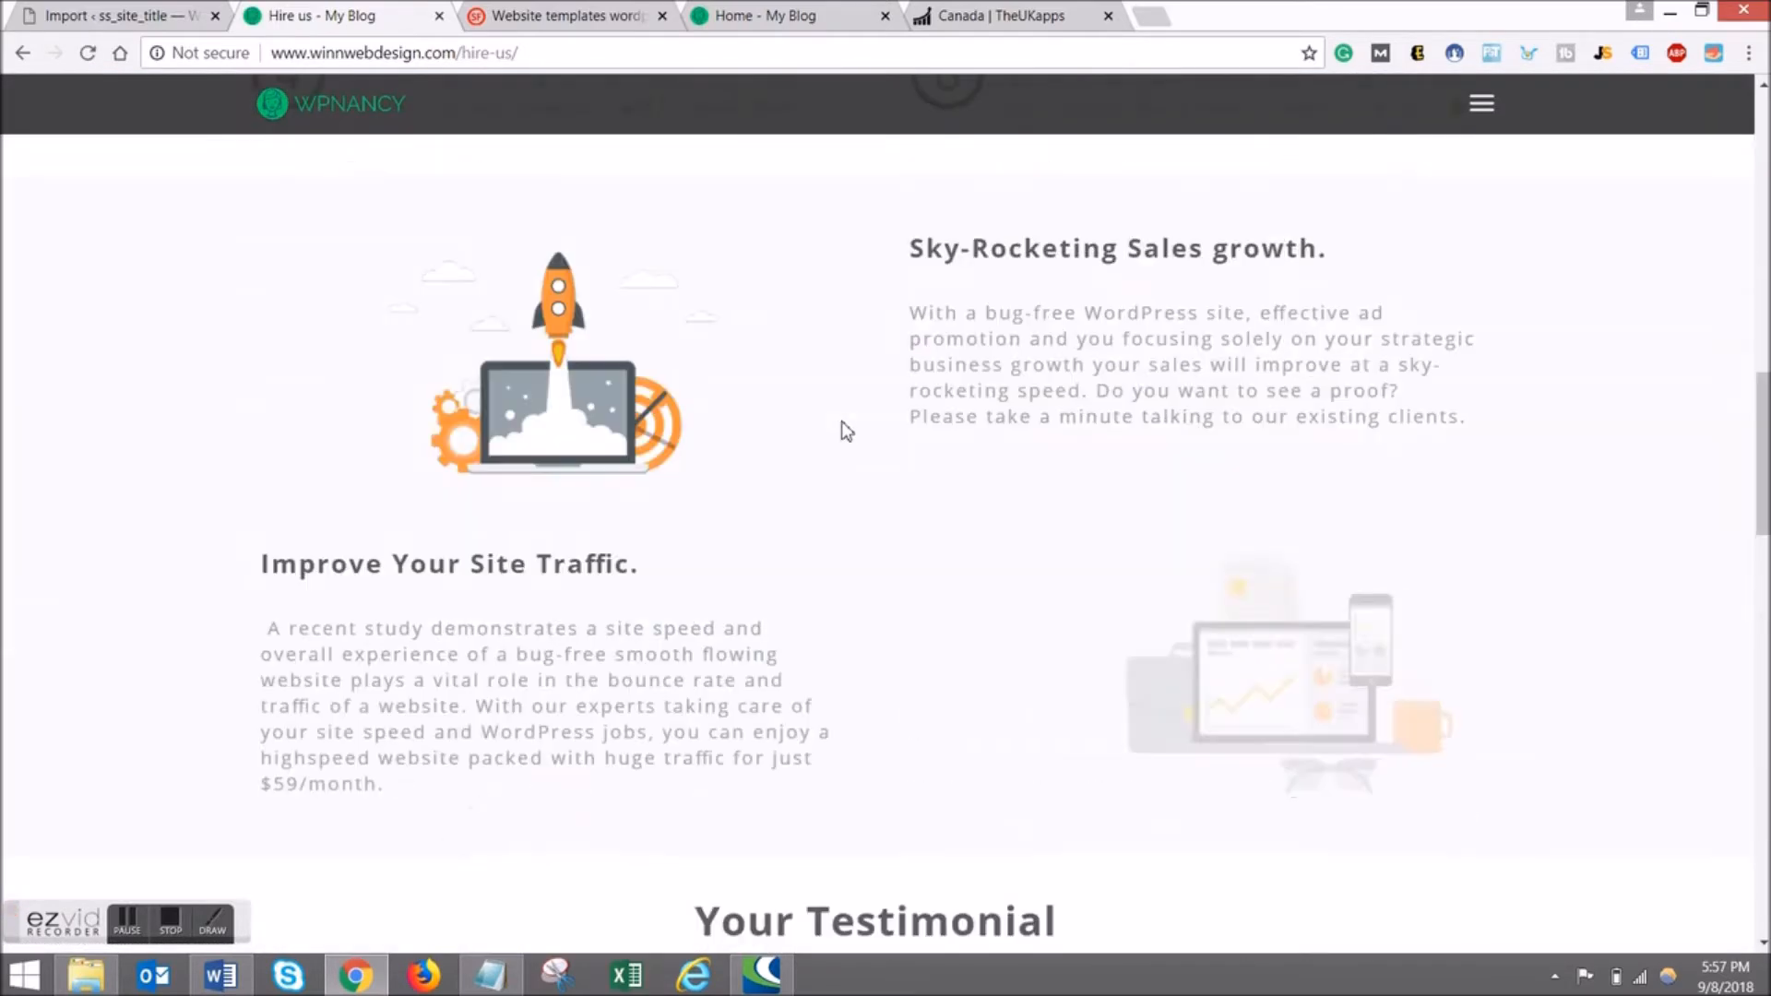
{"action": "scroll", "coordinate": [845, 422], "scroll_direction": "down", "scroll_amount": 6}
{"action": "scroll", "coordinate": [840, 461], "scroll_direction": "up", "scroll_amount": 15}
{"action": "scroll", "coordinate": [837, 485], "scroll_direction": "up", "scroll_amount": 15}
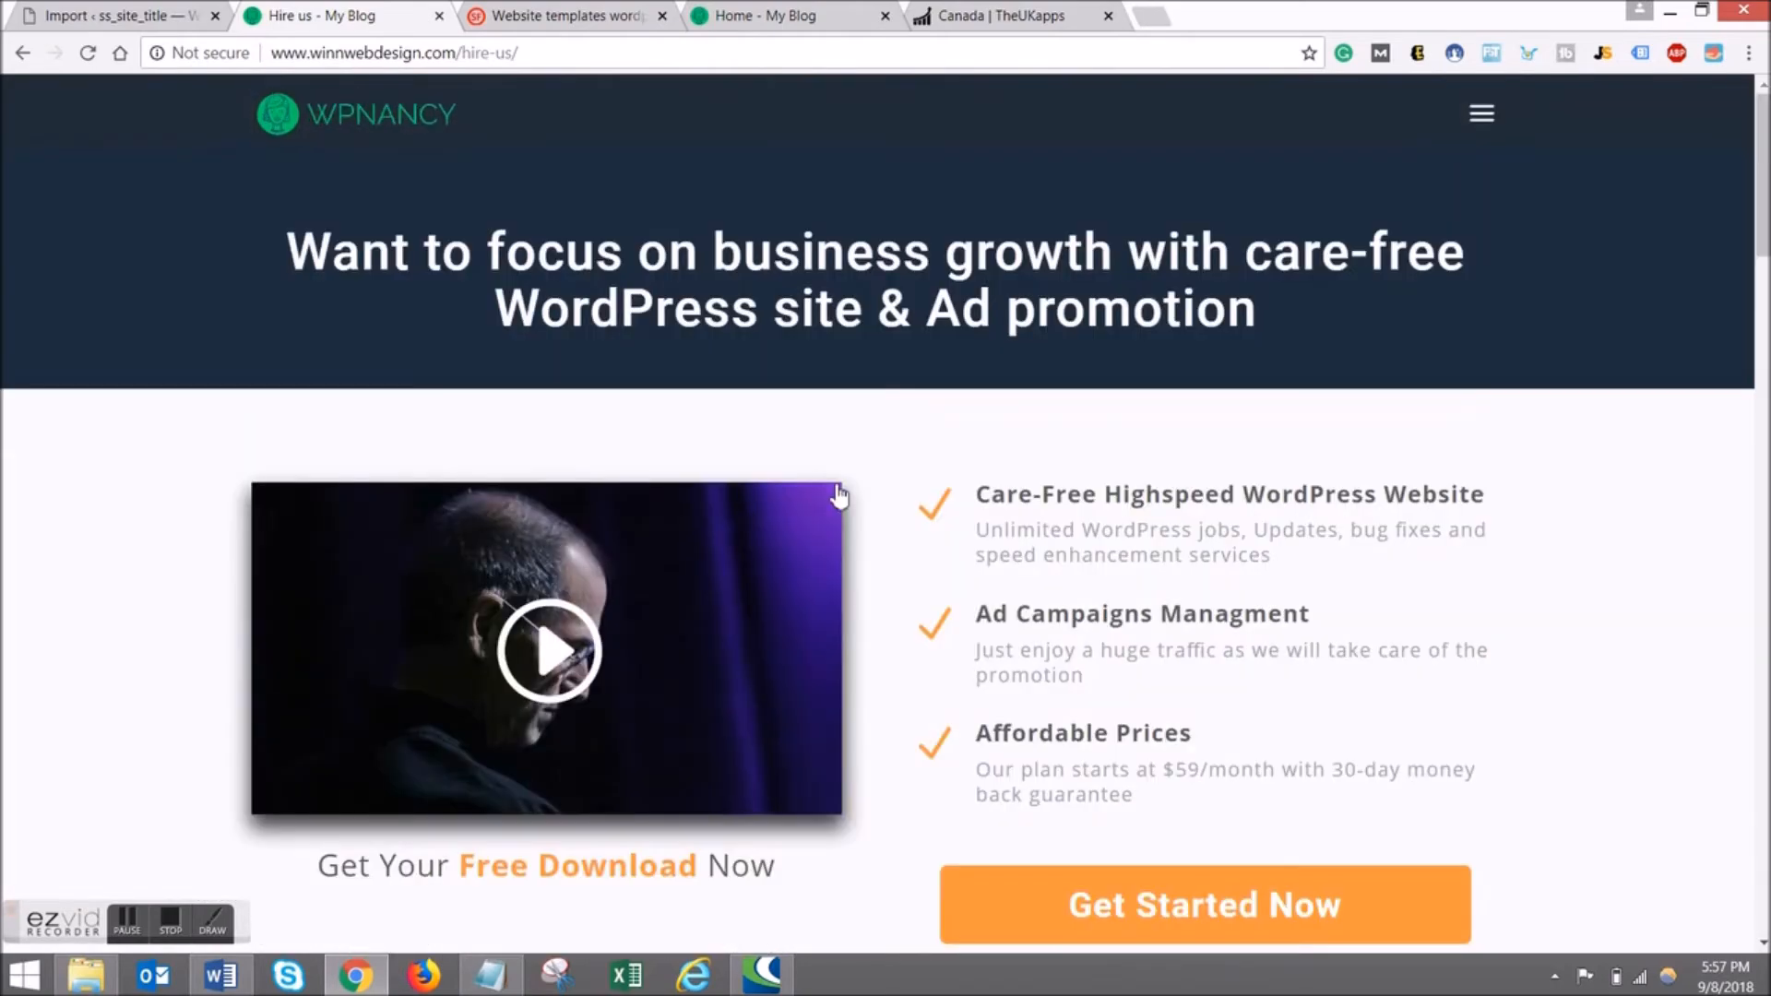
View the site's Contact us page, then return to the home page through the WPNancy logo and look over it.
{"action": "left_click", "coordinate": [1481, 136]}
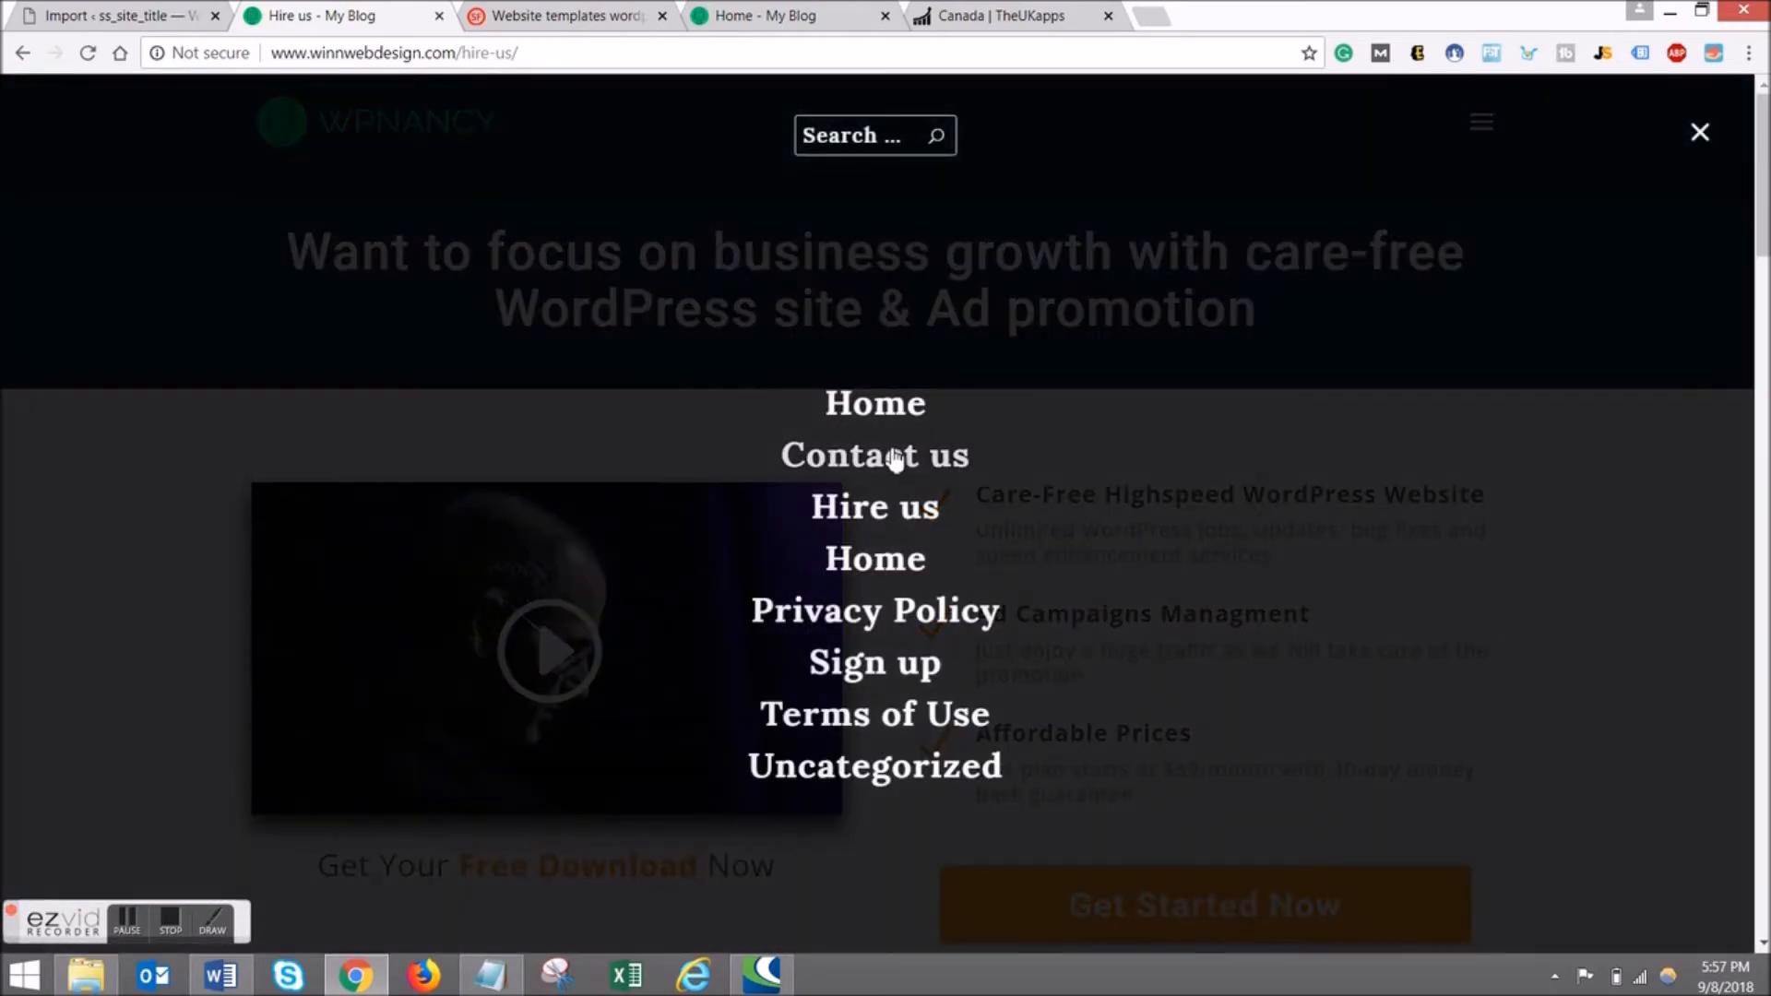
{"action": "left_click", "coordinate": [893, 456]}
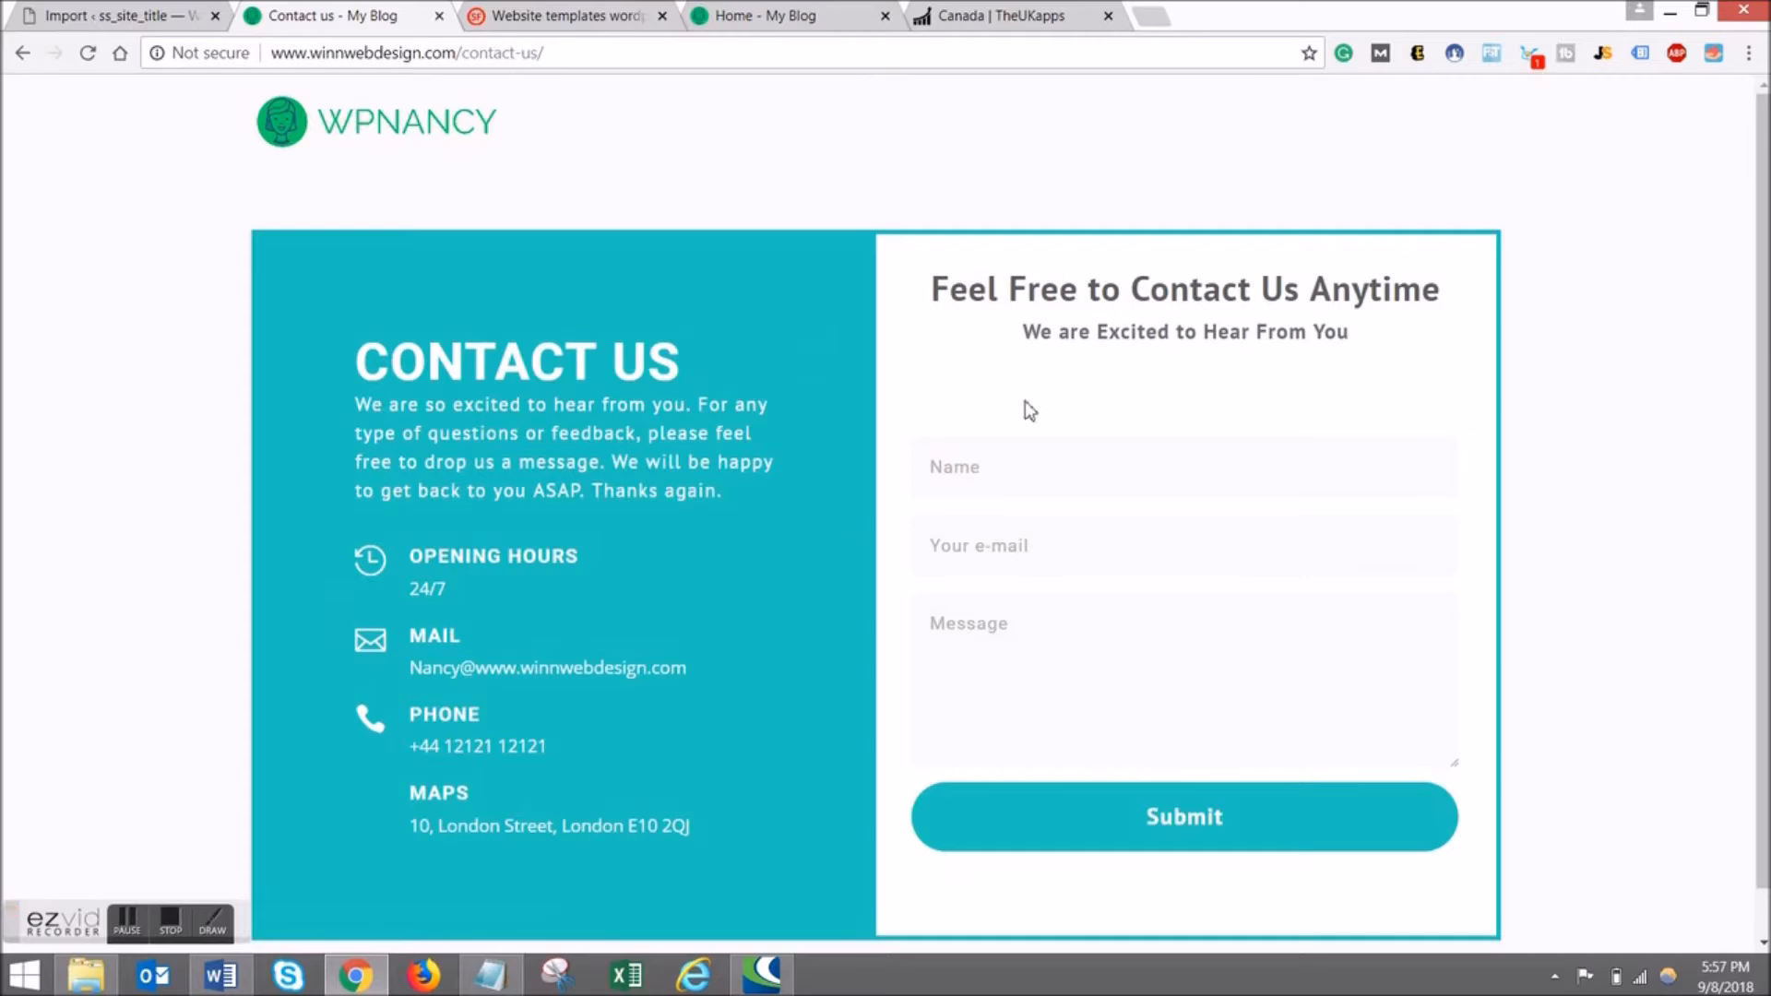
{"action": "left_click", "coordinate": [396, 125]}
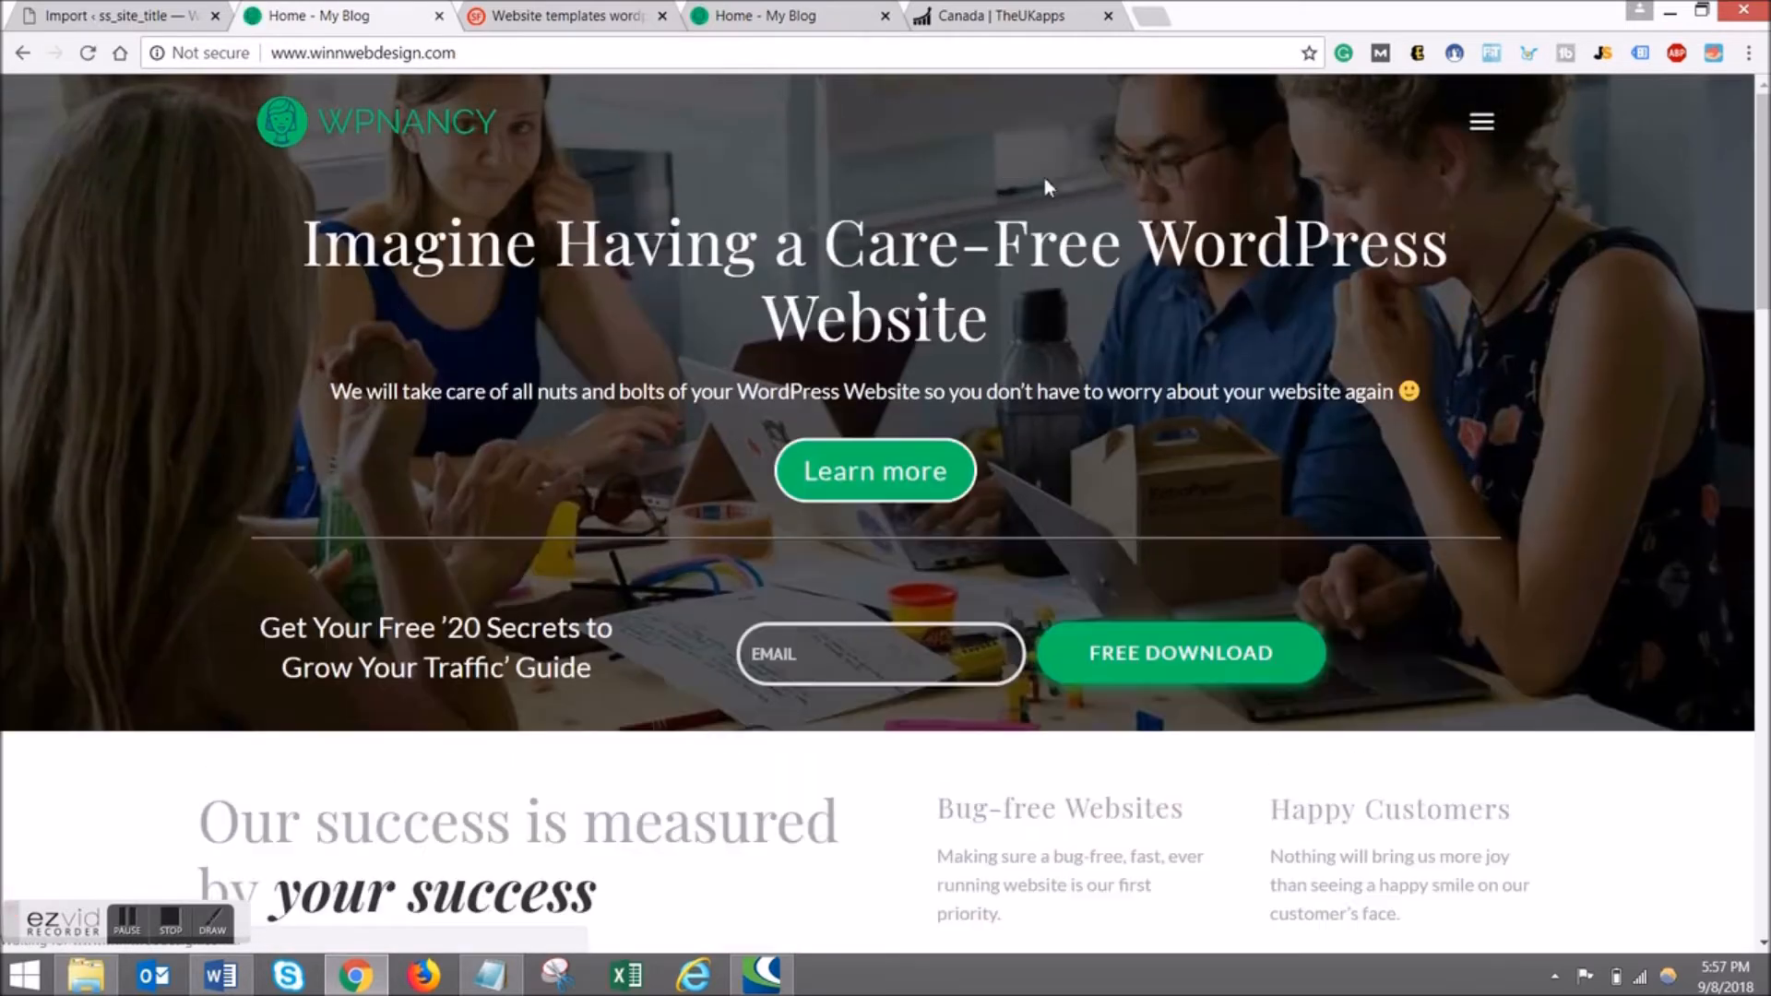
{"action": "scroll", "coordinate": [1190, 369], "scroll_direction": "down", "scroll_amount": 6}
{"action": "scroll", "coordinate": [1142, 445], "scroll_direction": "up", "scroll_amount": 6}
{"action": "left_click", "coordinate": [899, 639]}
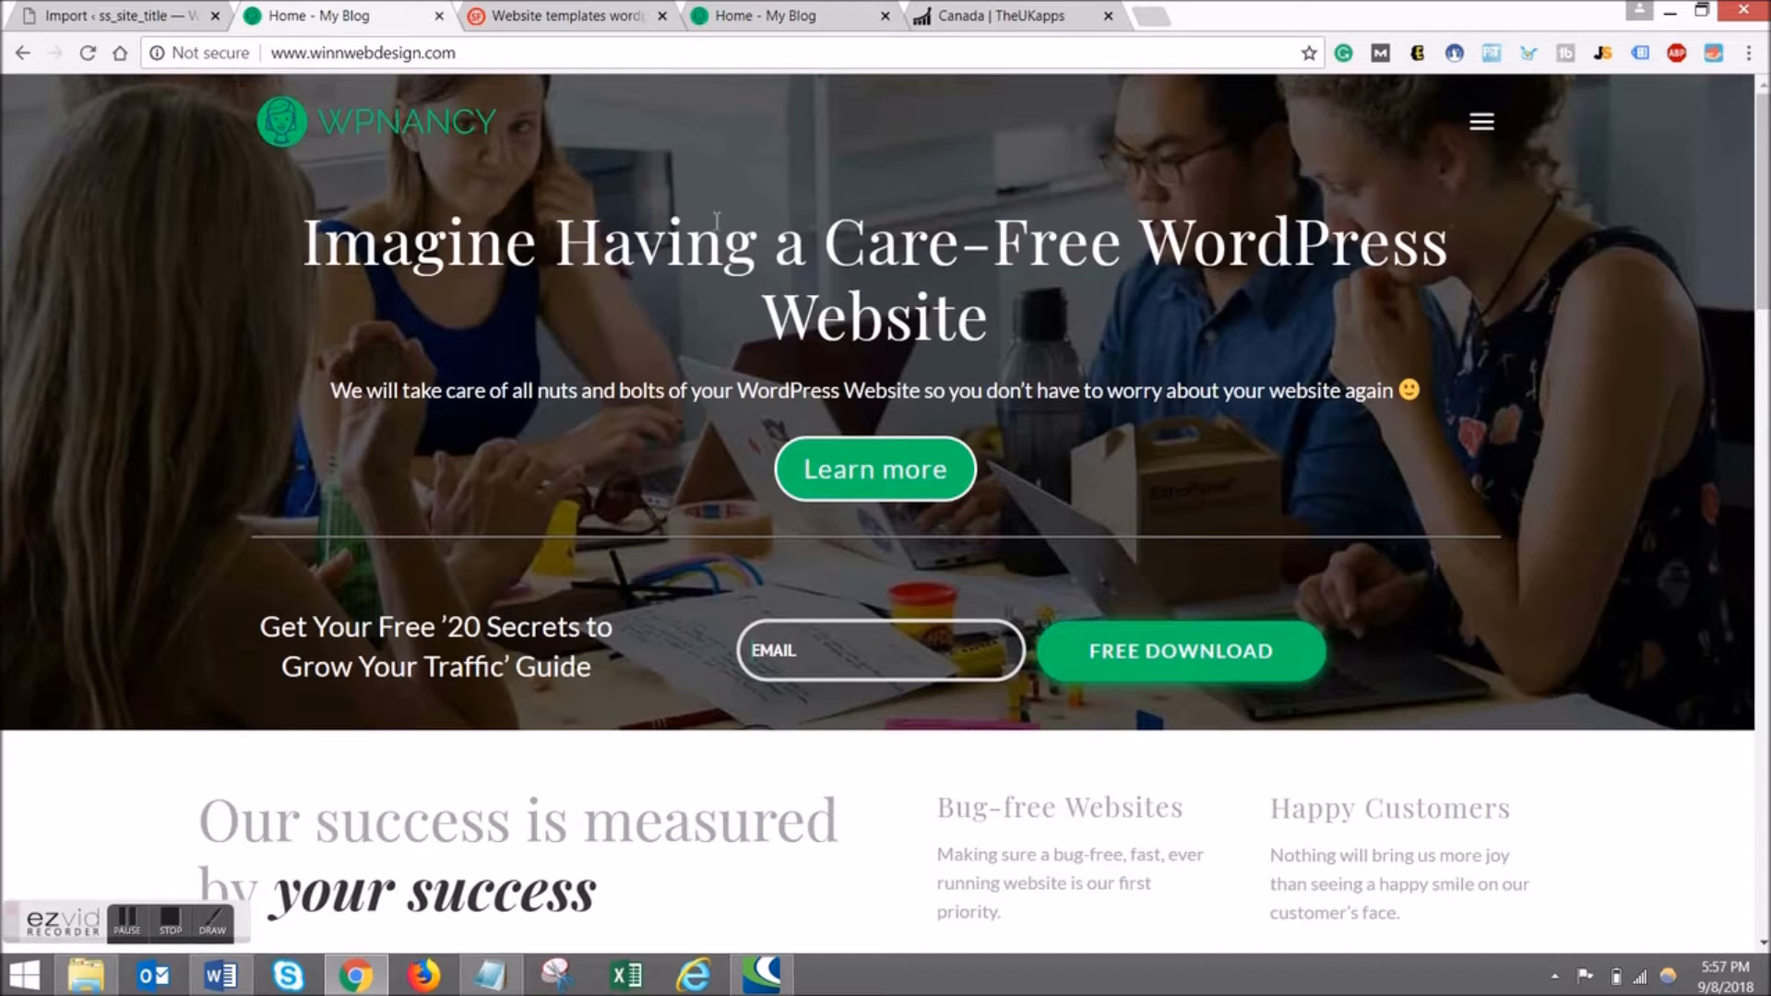
Reload the WordPress Import page to reach the winnwebdesign.com admin login form.
{"action": "left_click", "coordinate": [83, 16]}
{"action": "left_click", "coordinate": [88, 53]}
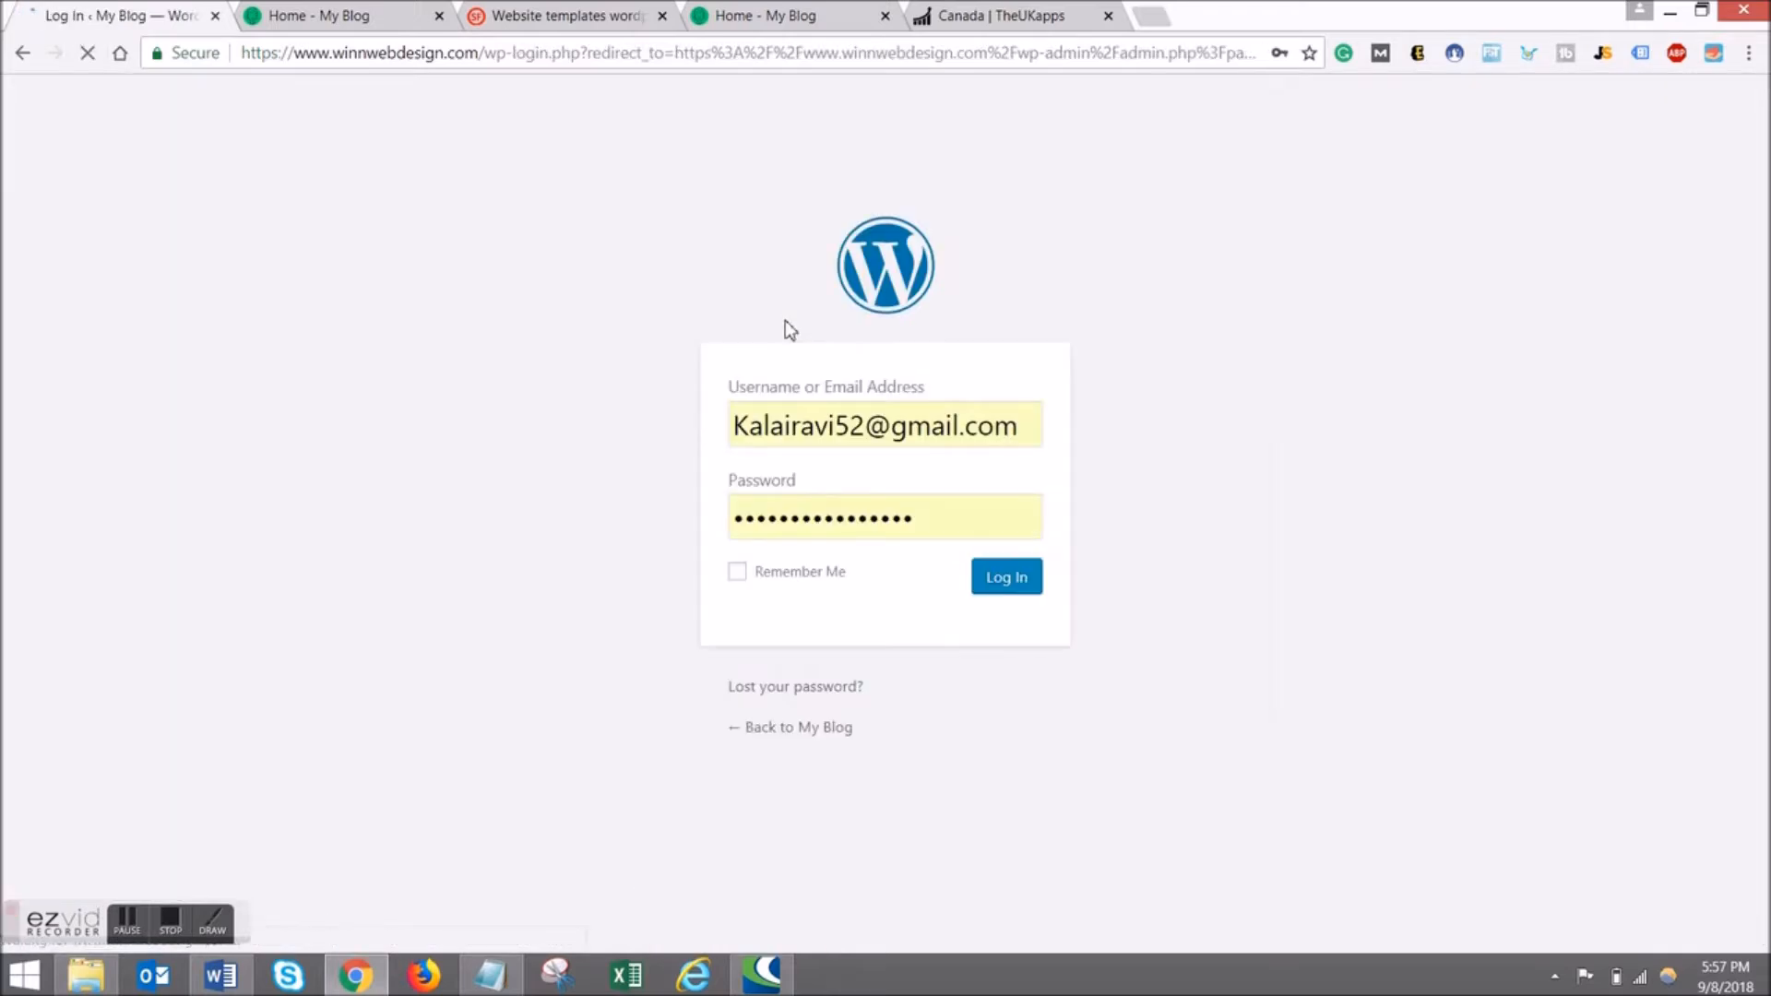
{"action": "left_click", "coordinate": [313, 16]}
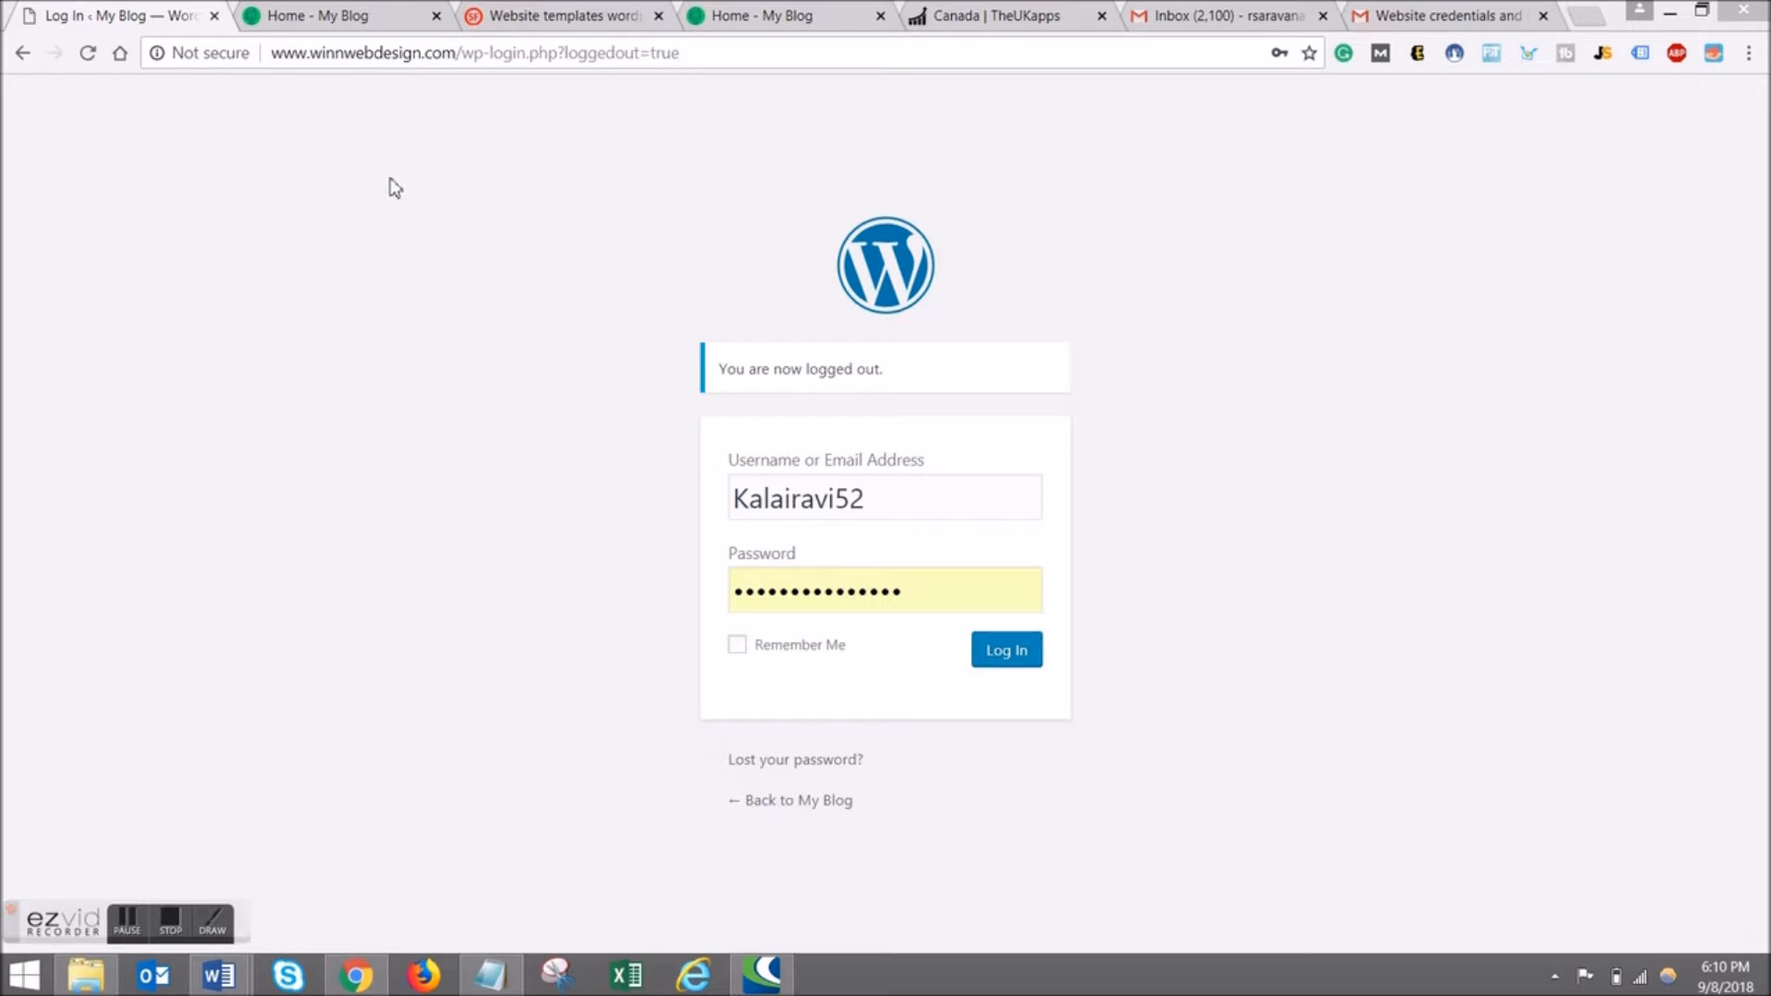
{"action": "left_click", "coordinate": [379, 48]}
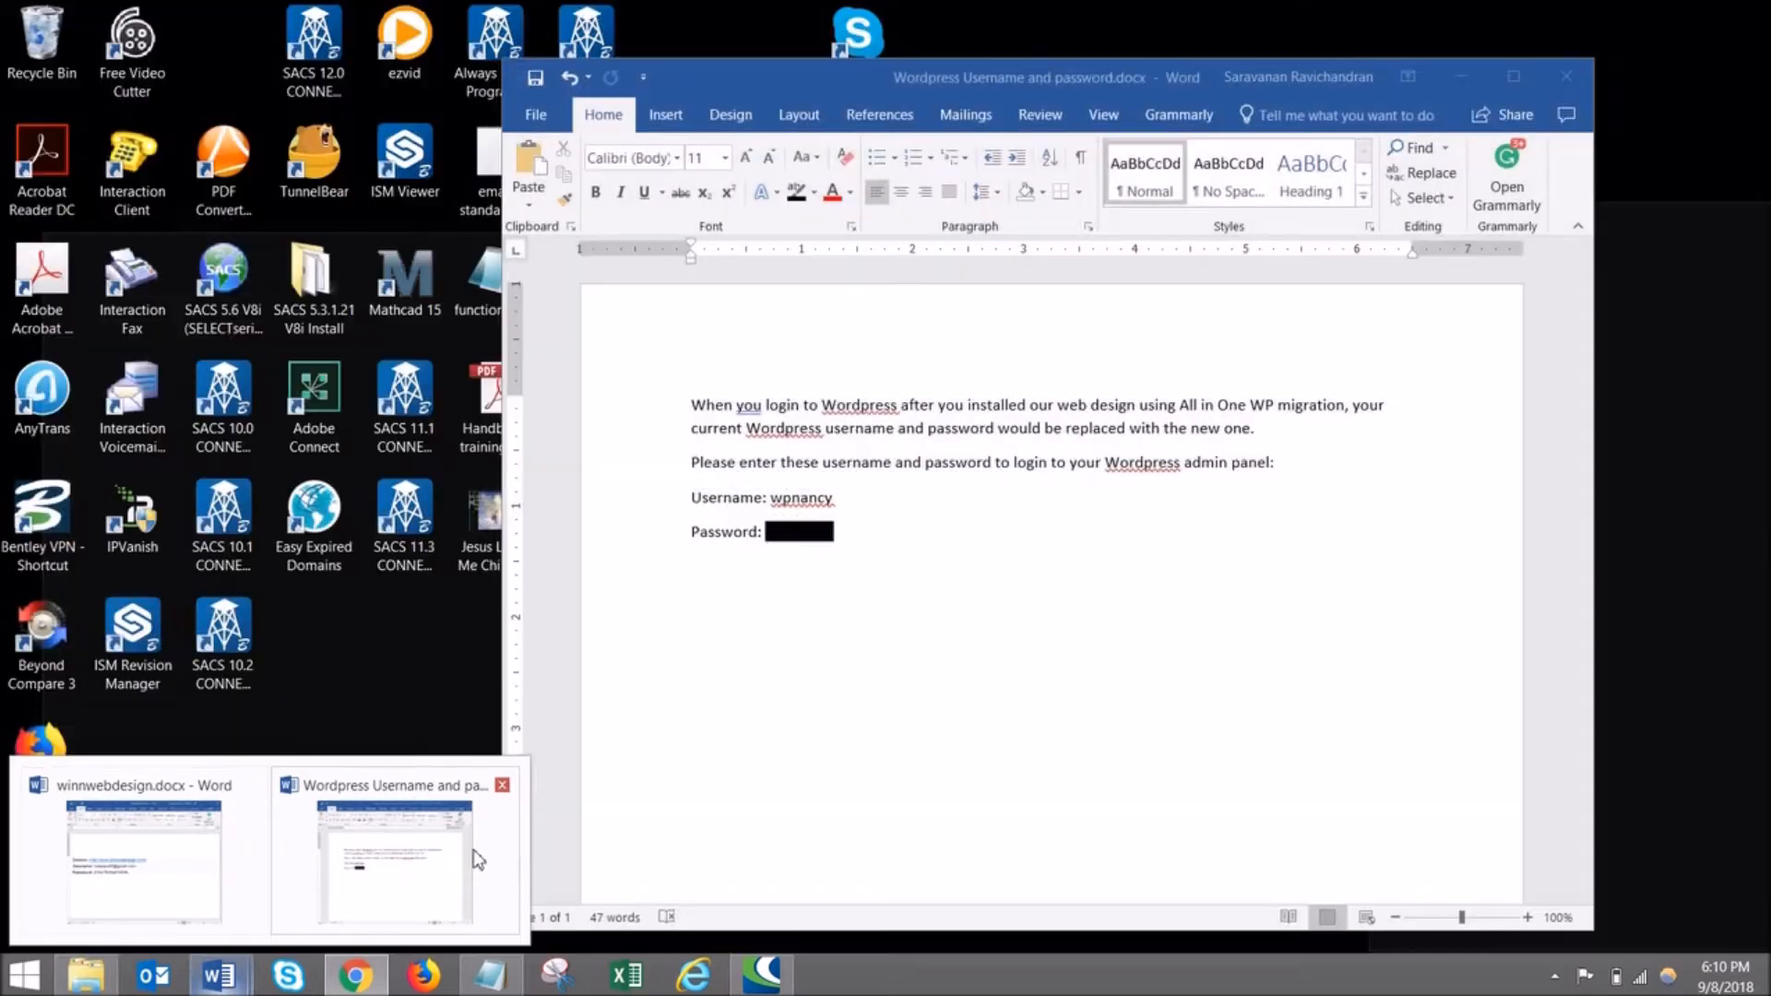
Switch to Word and read the admin panel login instructions and credentials in Wordpress Username and password.docx.
{"action": "left_click", "coordinate": [397, 858]}
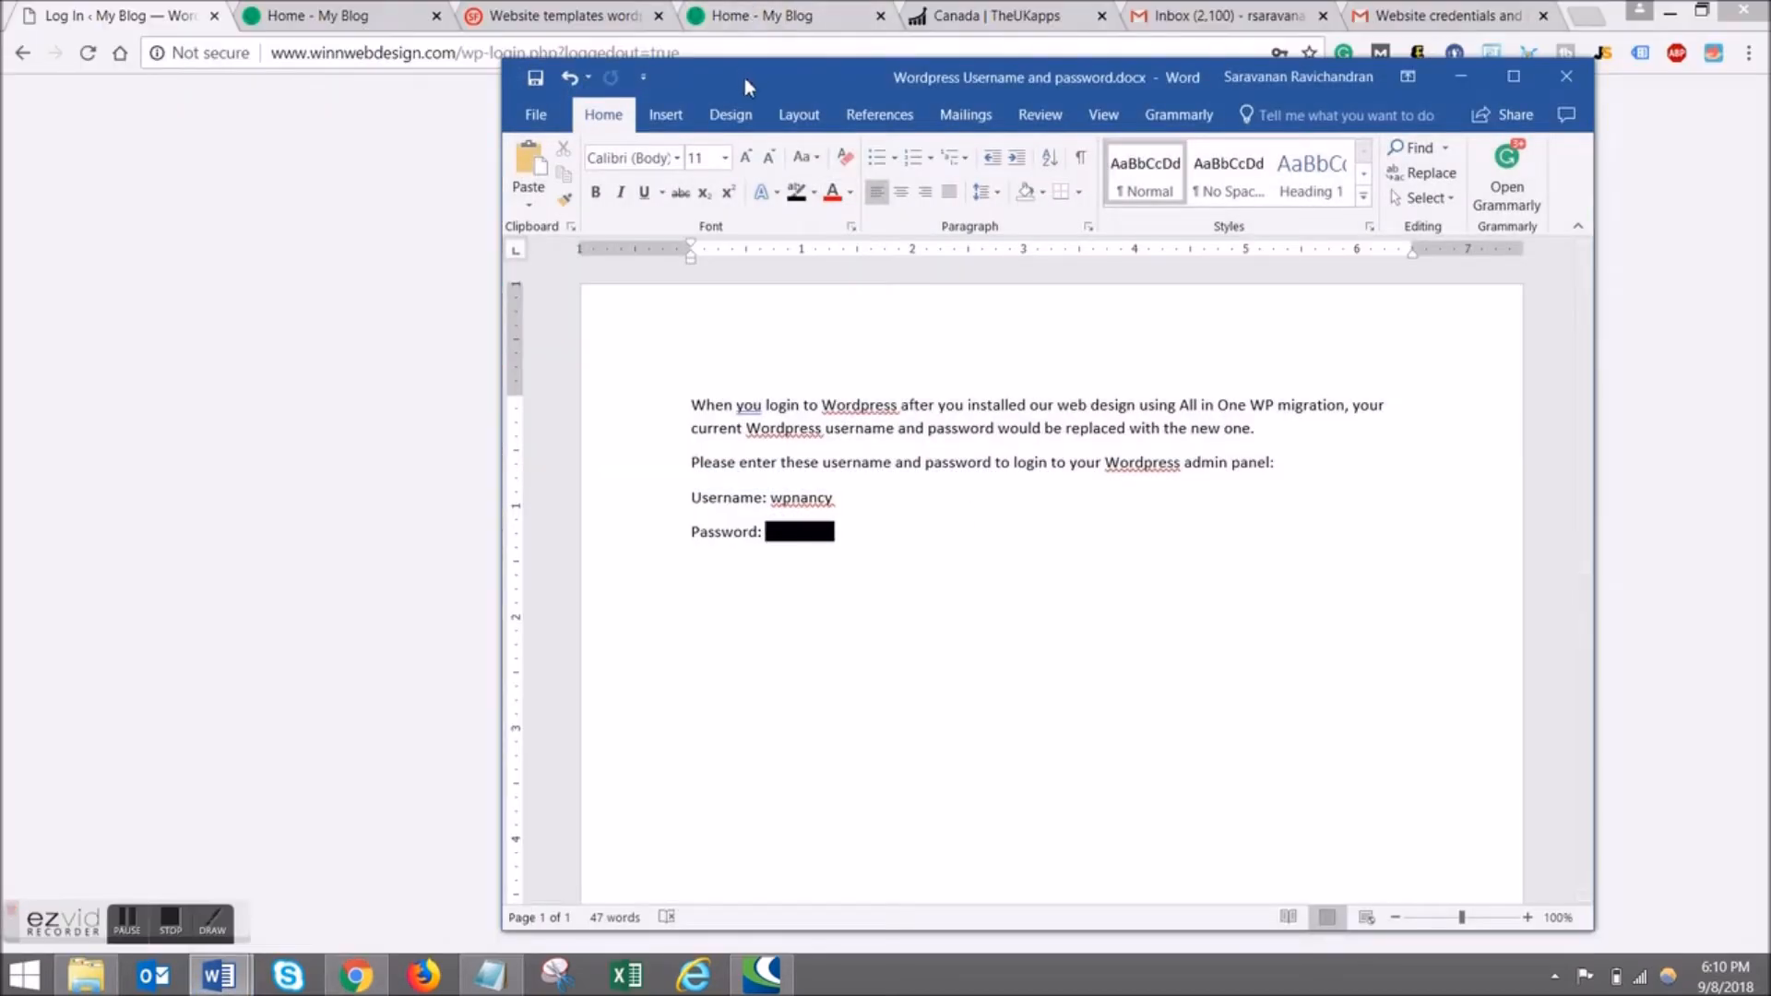
{"action": "left_click_drag", "start_coordinate": [744, 70], "coordinate": [738, 160]}
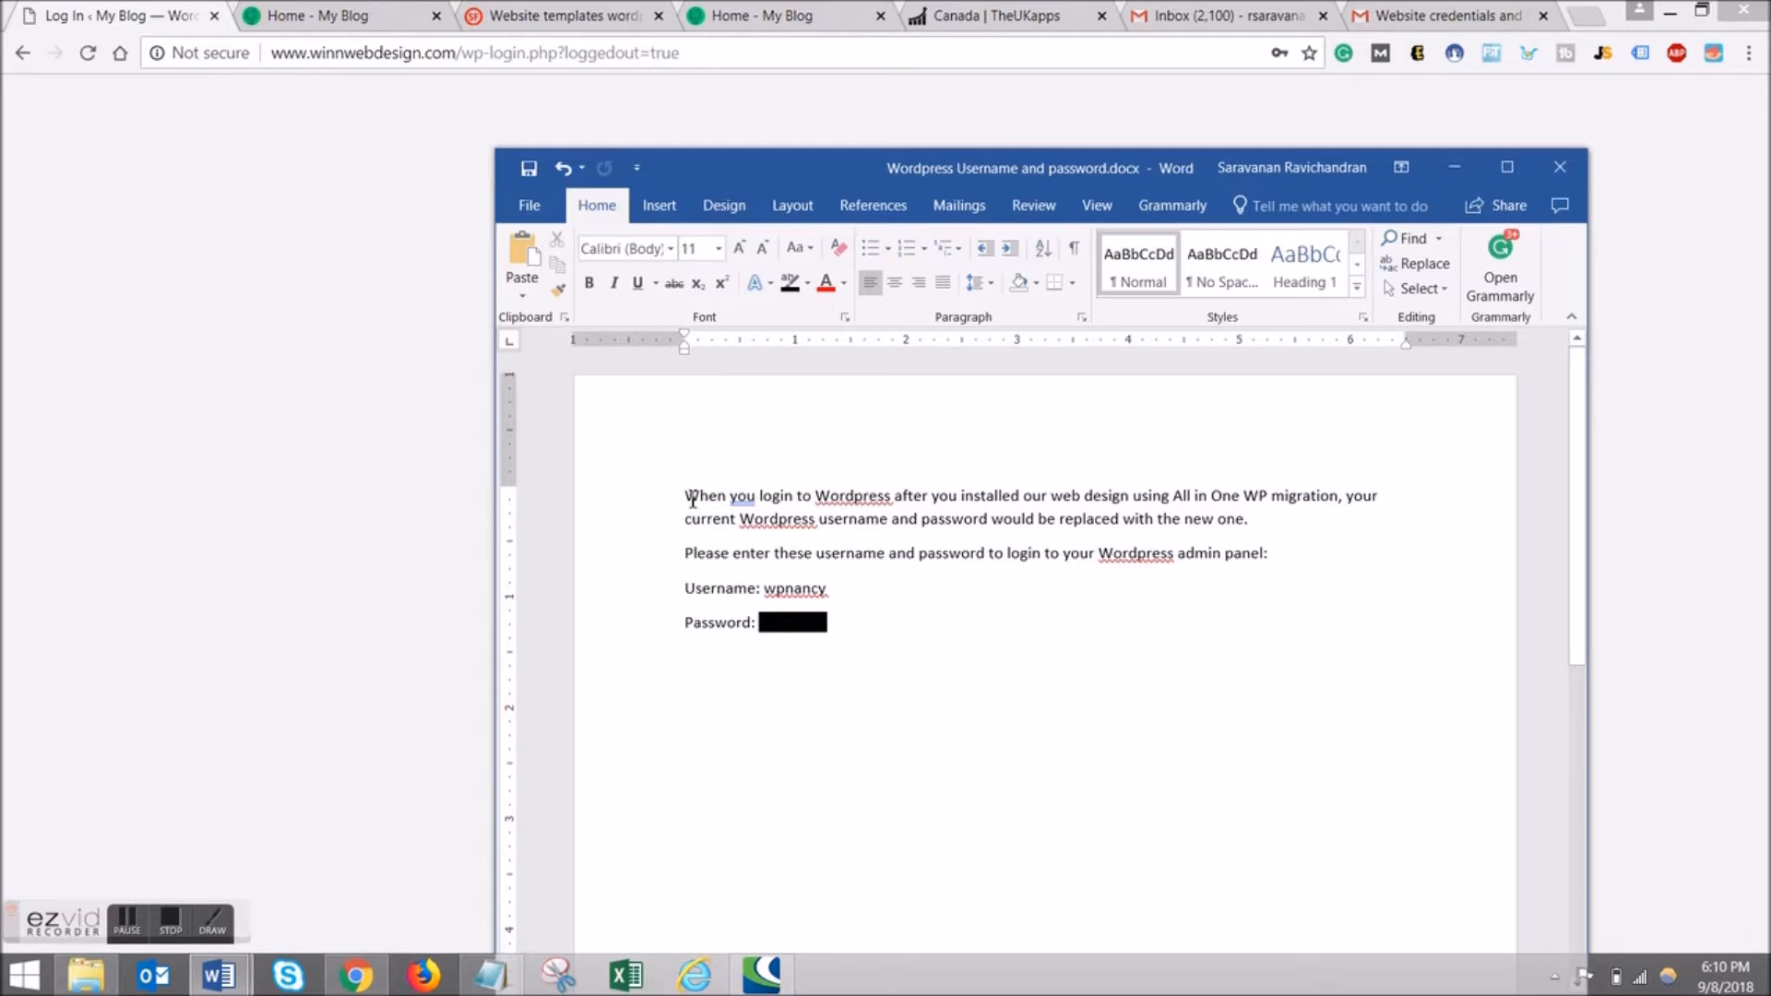
{"action": "left_click_drag", "start_coordinate": [686, 496], "coordinate": [924, 666]}
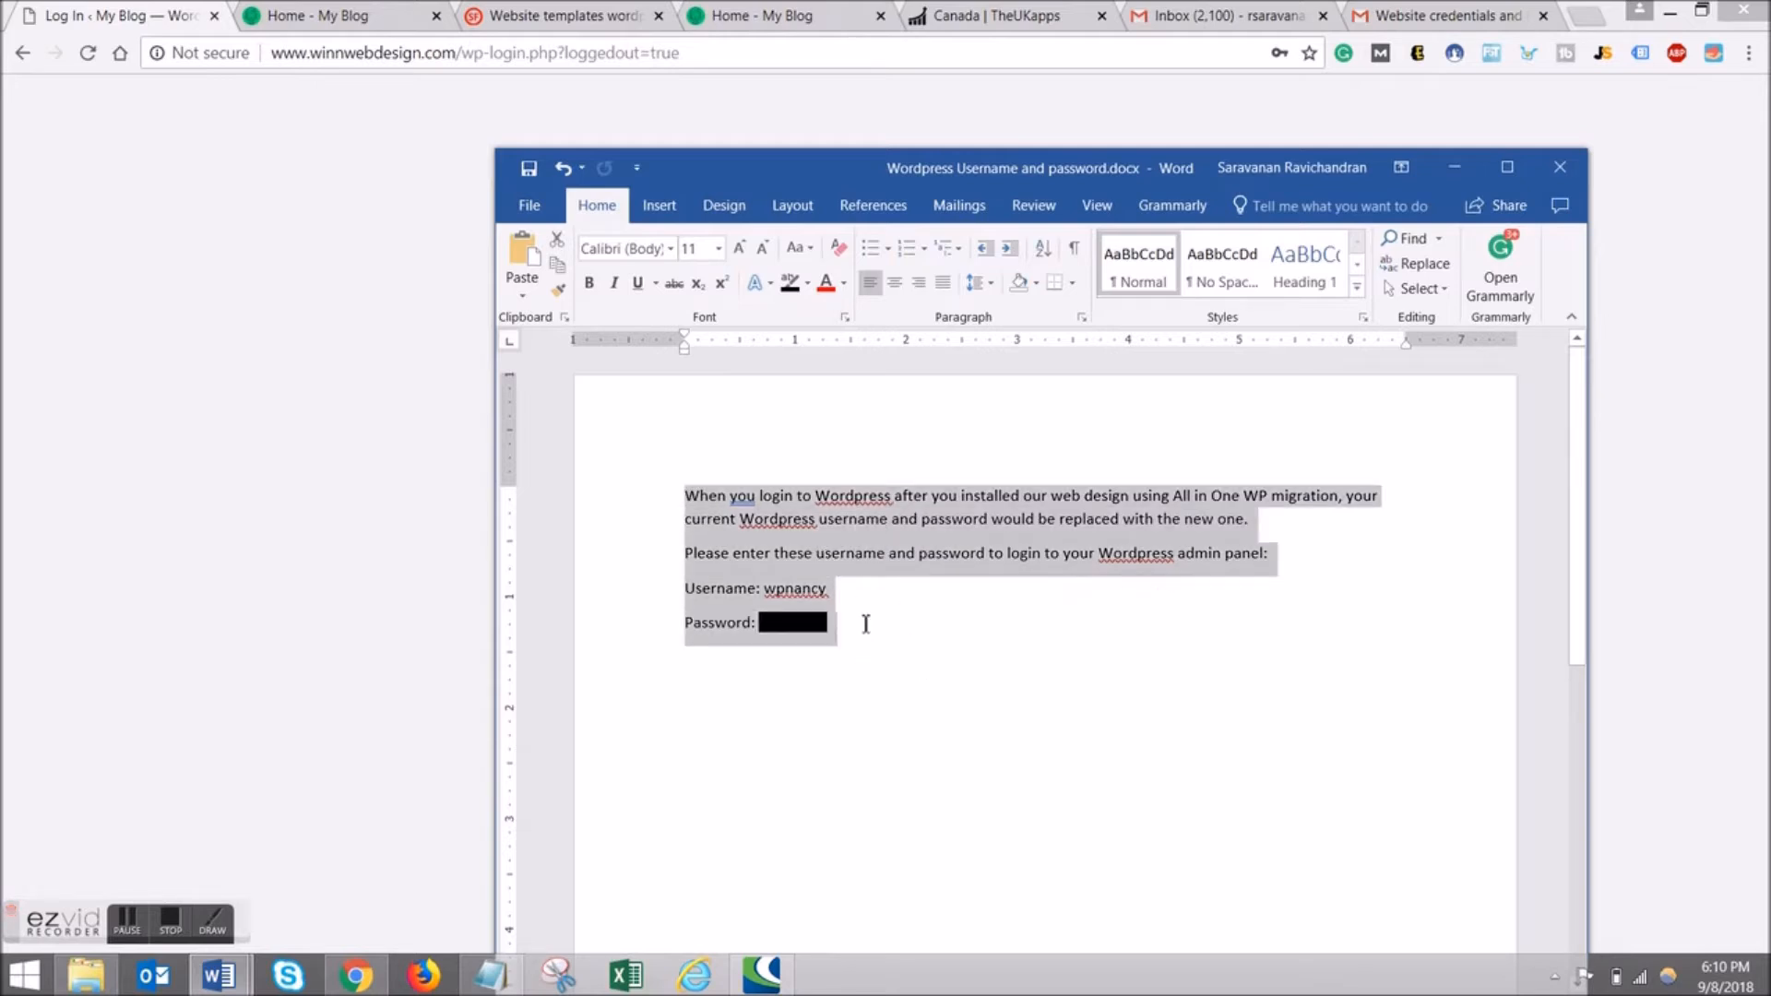
{"action": "left_click", "coordinate": [830, 591]}
{"action": "mouse_move", "coordinate": [838, 591]}
{"action": "left_mouse_down"}
{"action": "mouse_move", "coordinate": [679, 588]}
{"action": "mouse_move", "coordinate": [766, 592]}
{"action": "mouse_move", "coordinate": [829, 626]}
{"action": "left_mouse_up"}
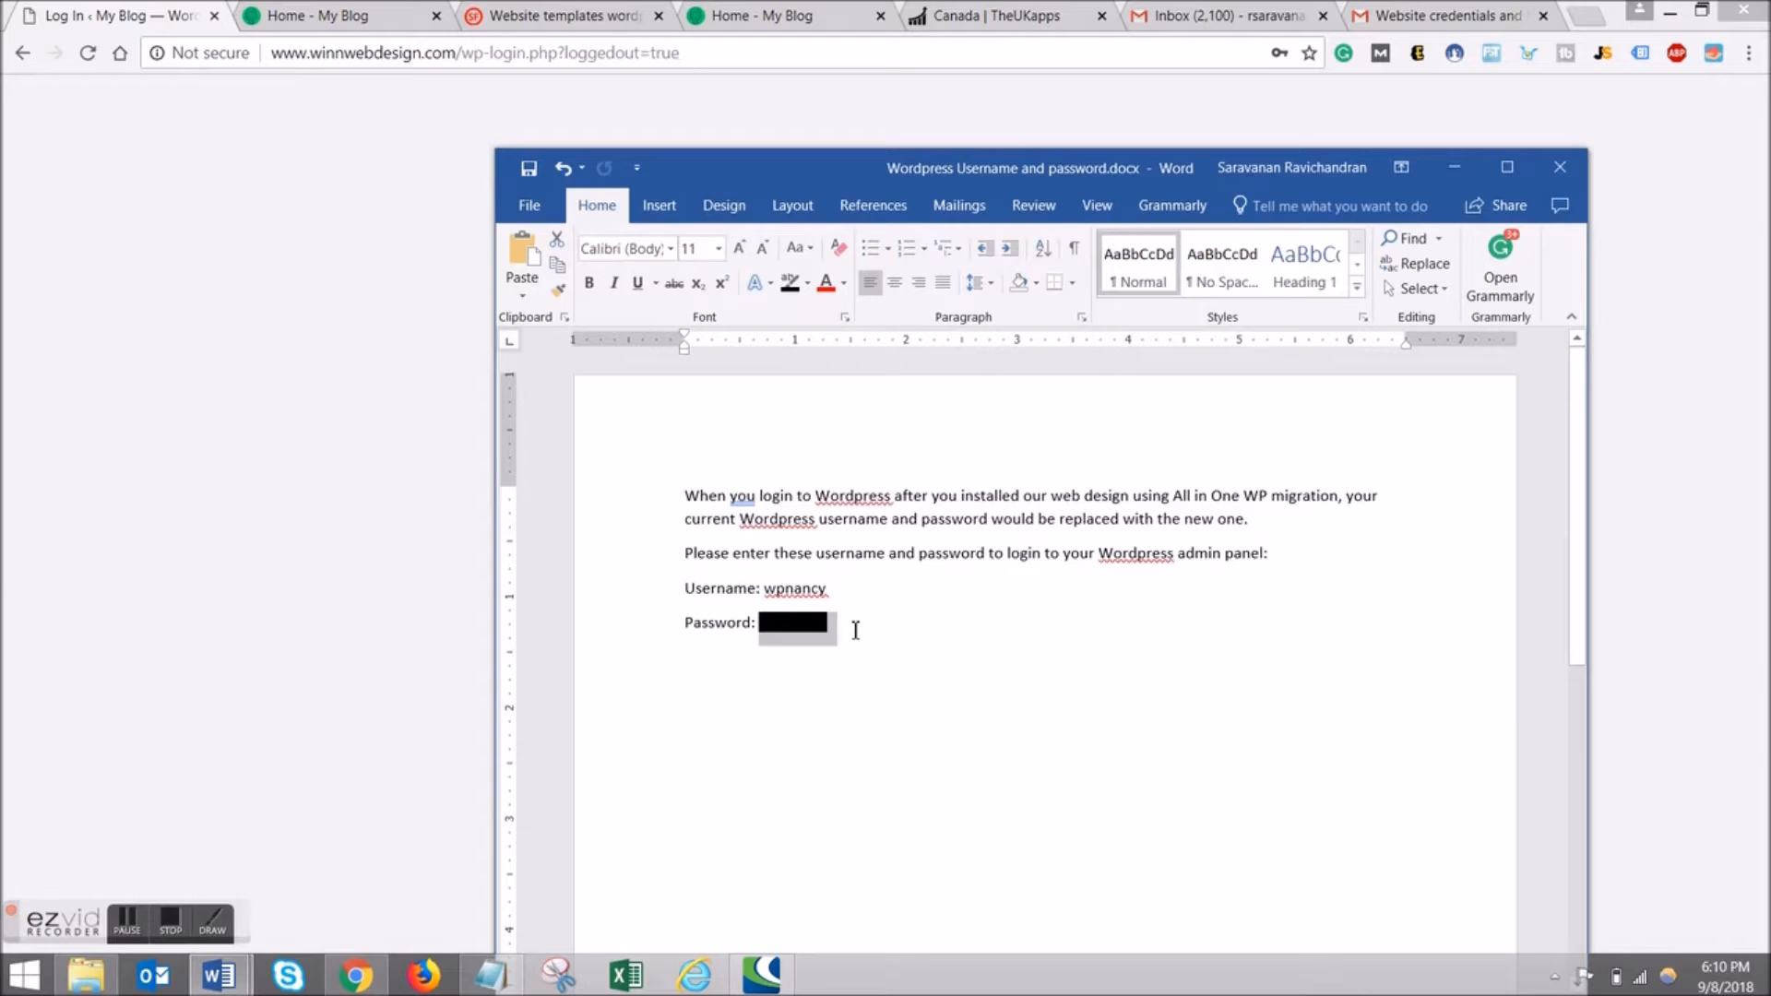
Switch back to the browser and try to log in to WordPress with the username wpnancy and the account password.
{"action": "left_click", "coordinate": [211, 402]}
{"action": "left_click_drag", "start_coordinate": [904, 510], "coordinate": [563, 470]}
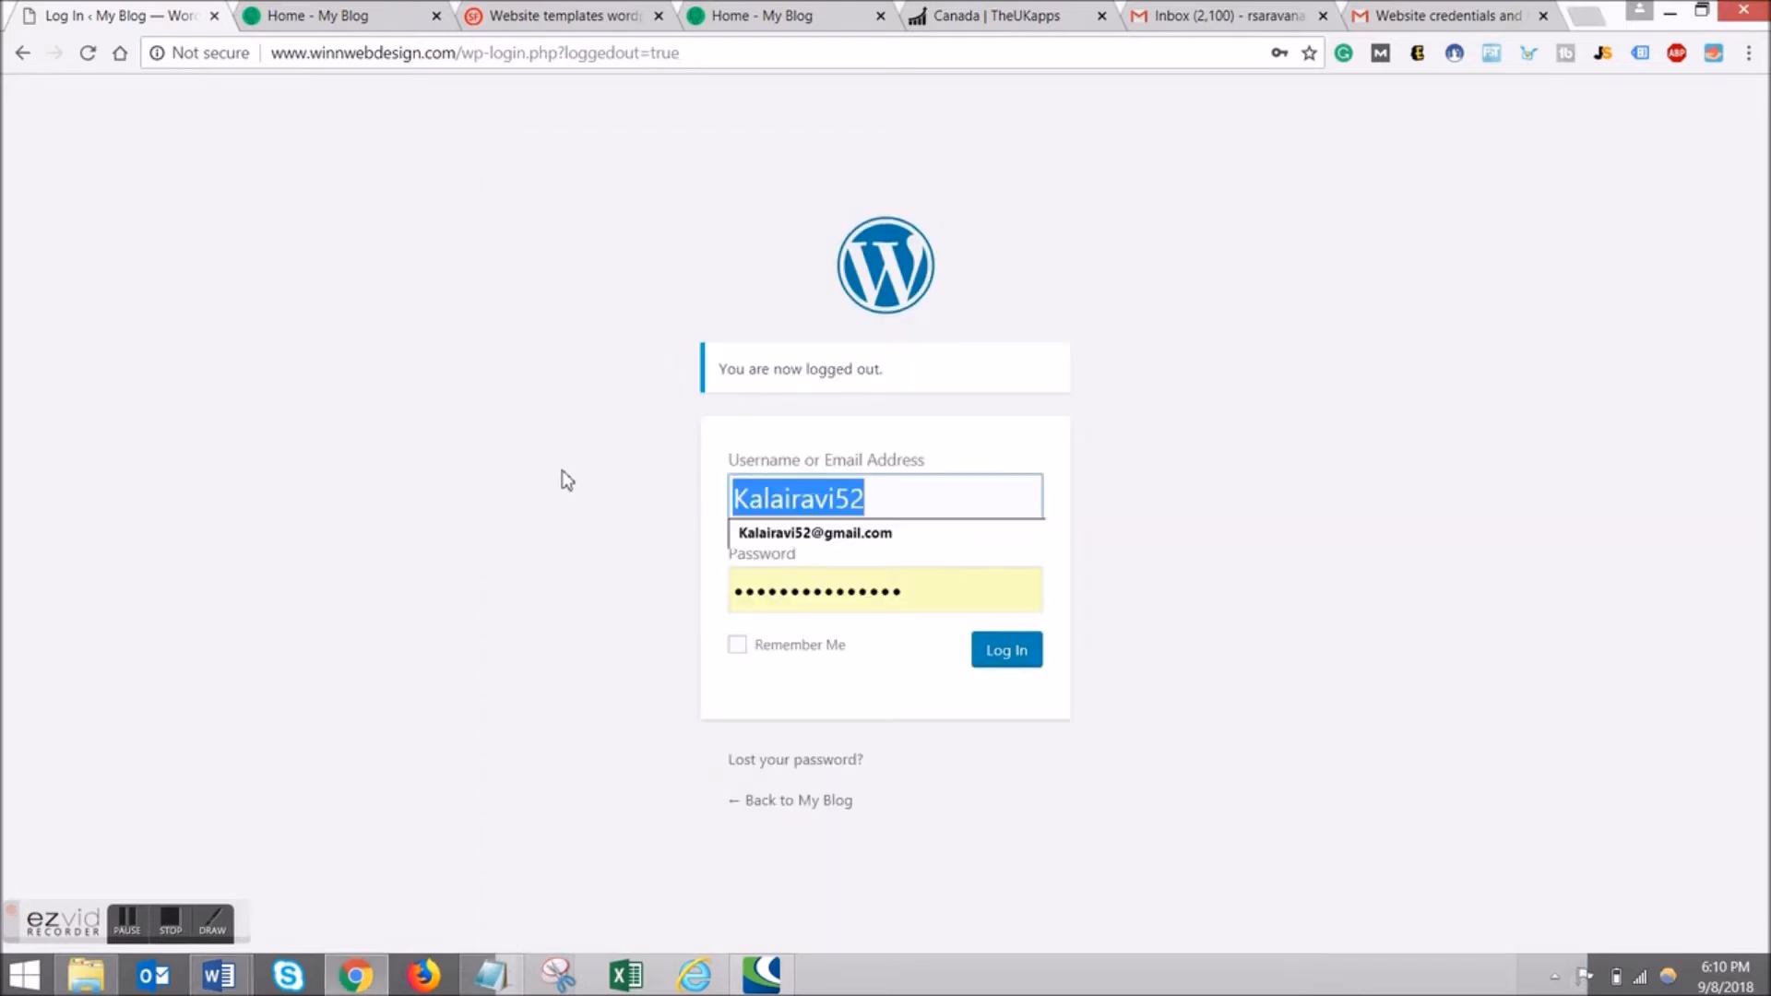
{"action": "type", "text": "wpnancy"}
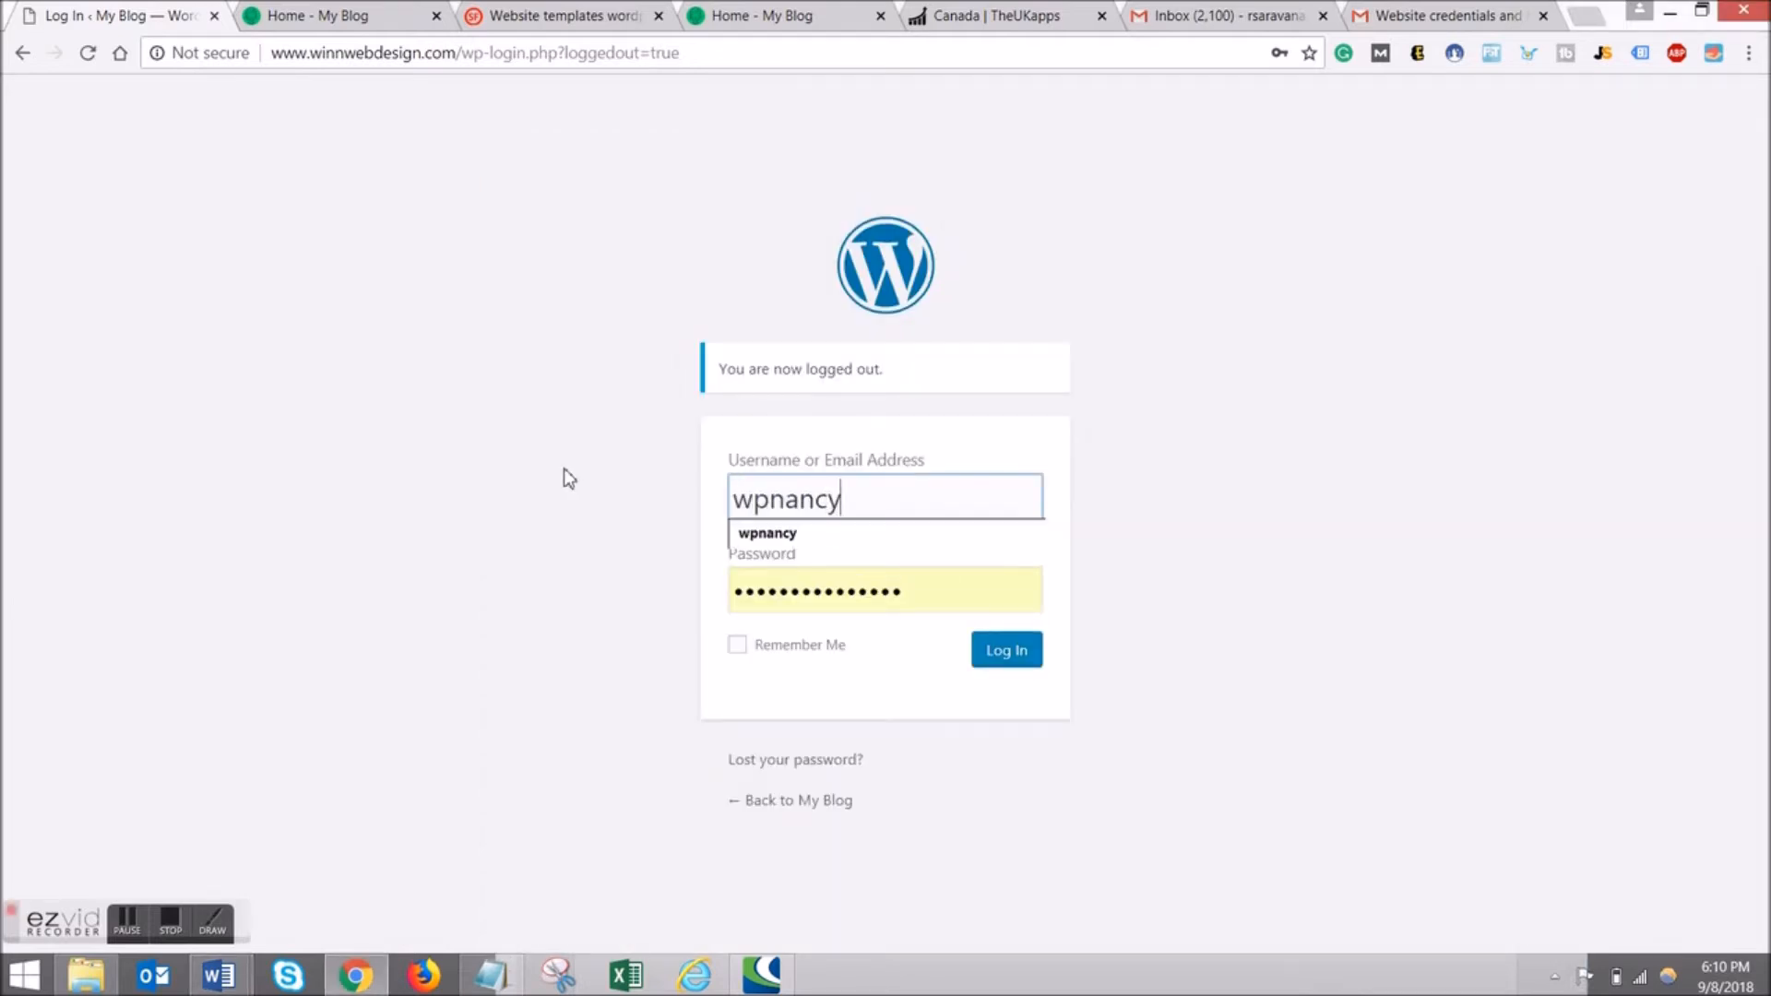
{"action": "key", "text": "Tab"}
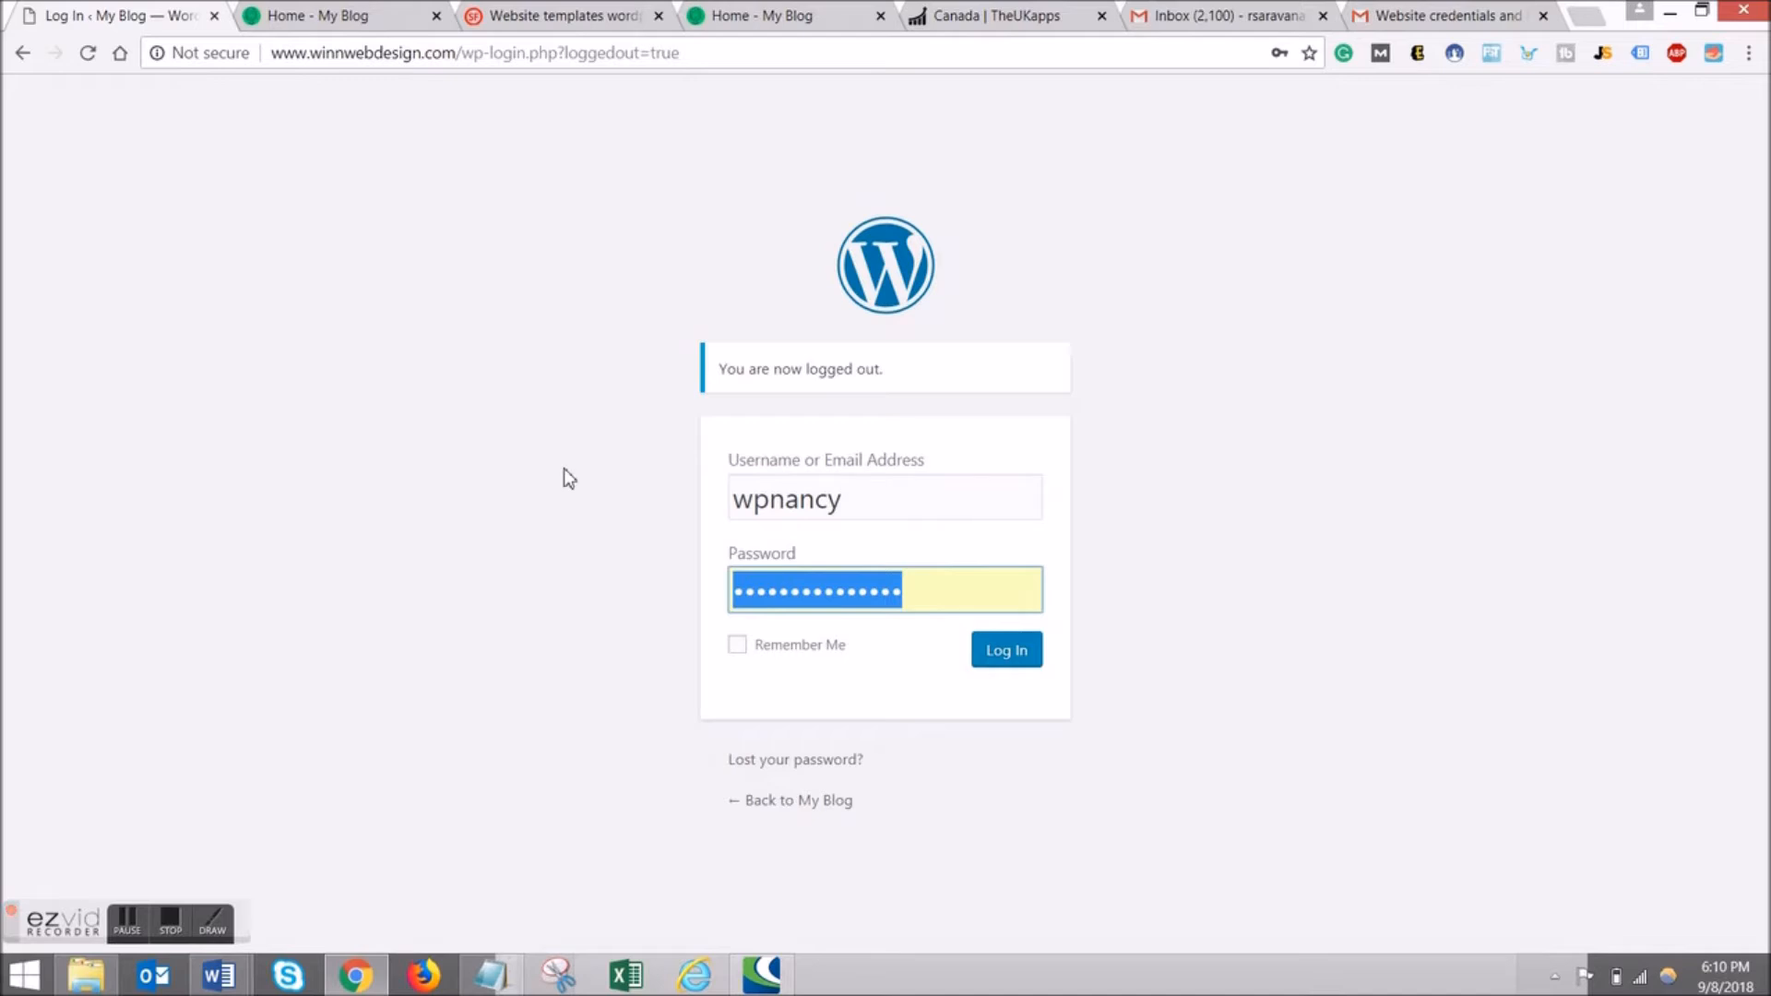
{"action": "type", "text": "•••••"}
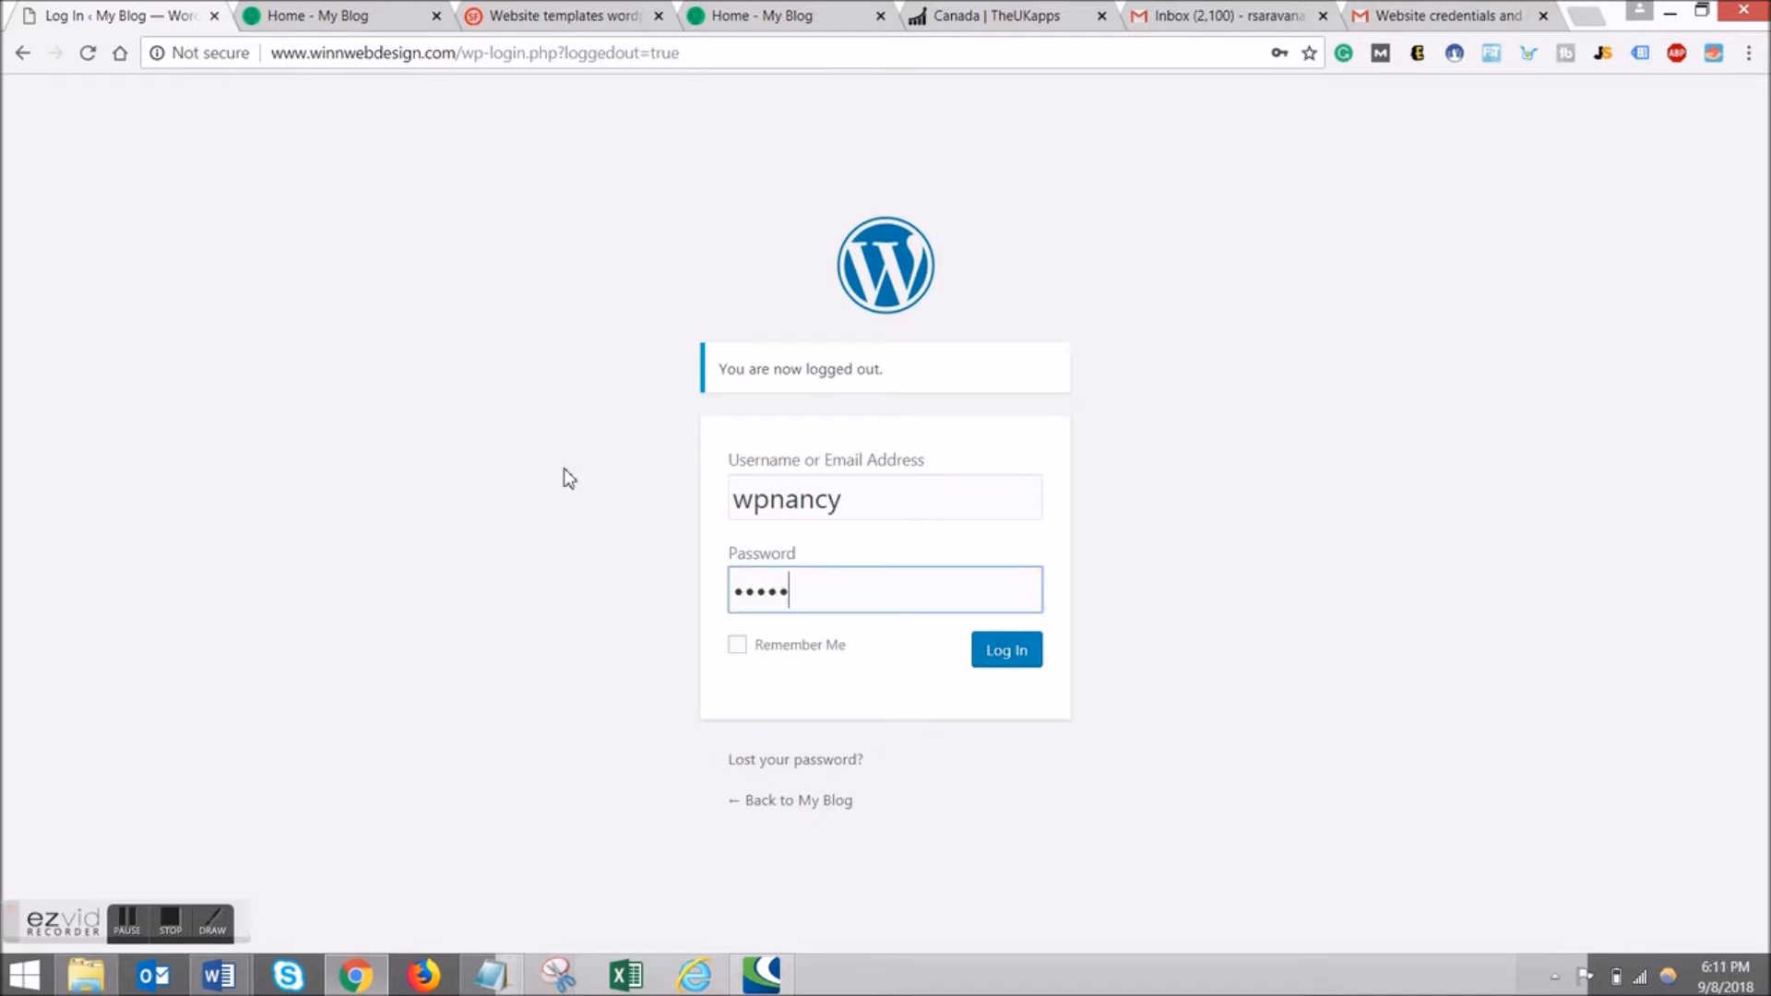
{"action": "key", "text": "ctrl+a"}
{"action": "type", "text": "••••••••"}
{"action": "left_click", "coordinate": [1002, 661]}
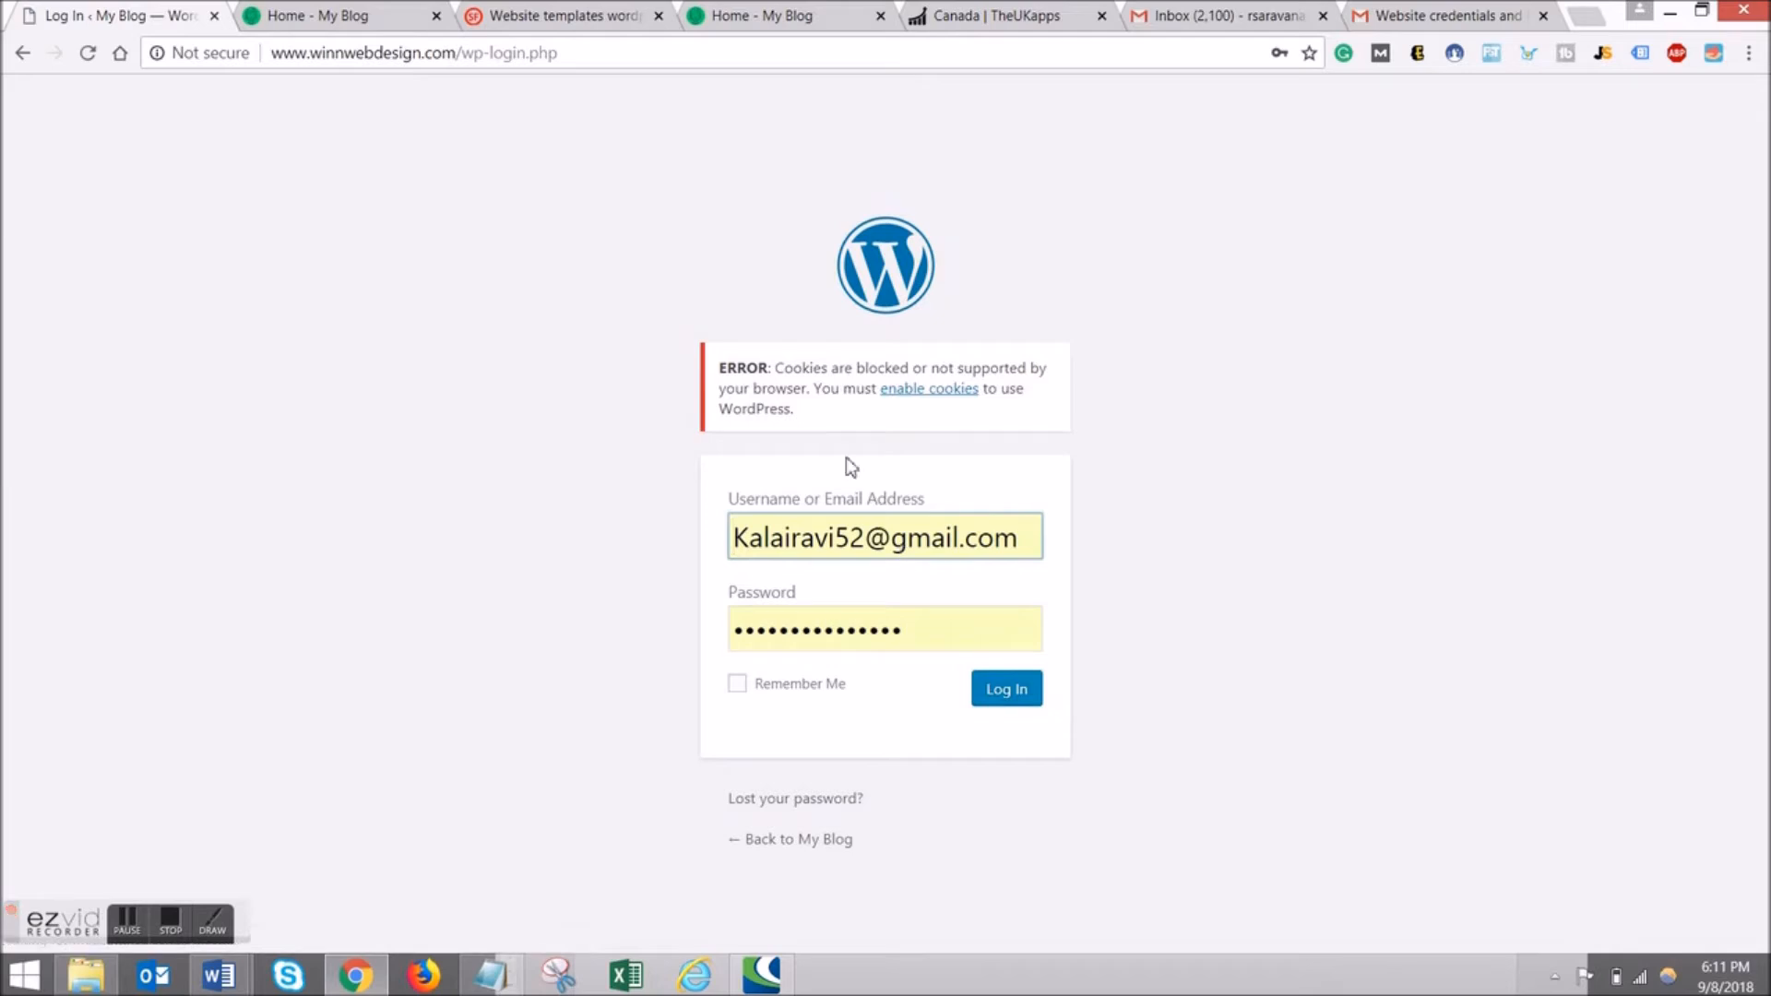
Enter the username wpnancy and the account password again and log in to the WordPress dashboard.
{"action": "left_click", "coordinate": [1028, 535]}
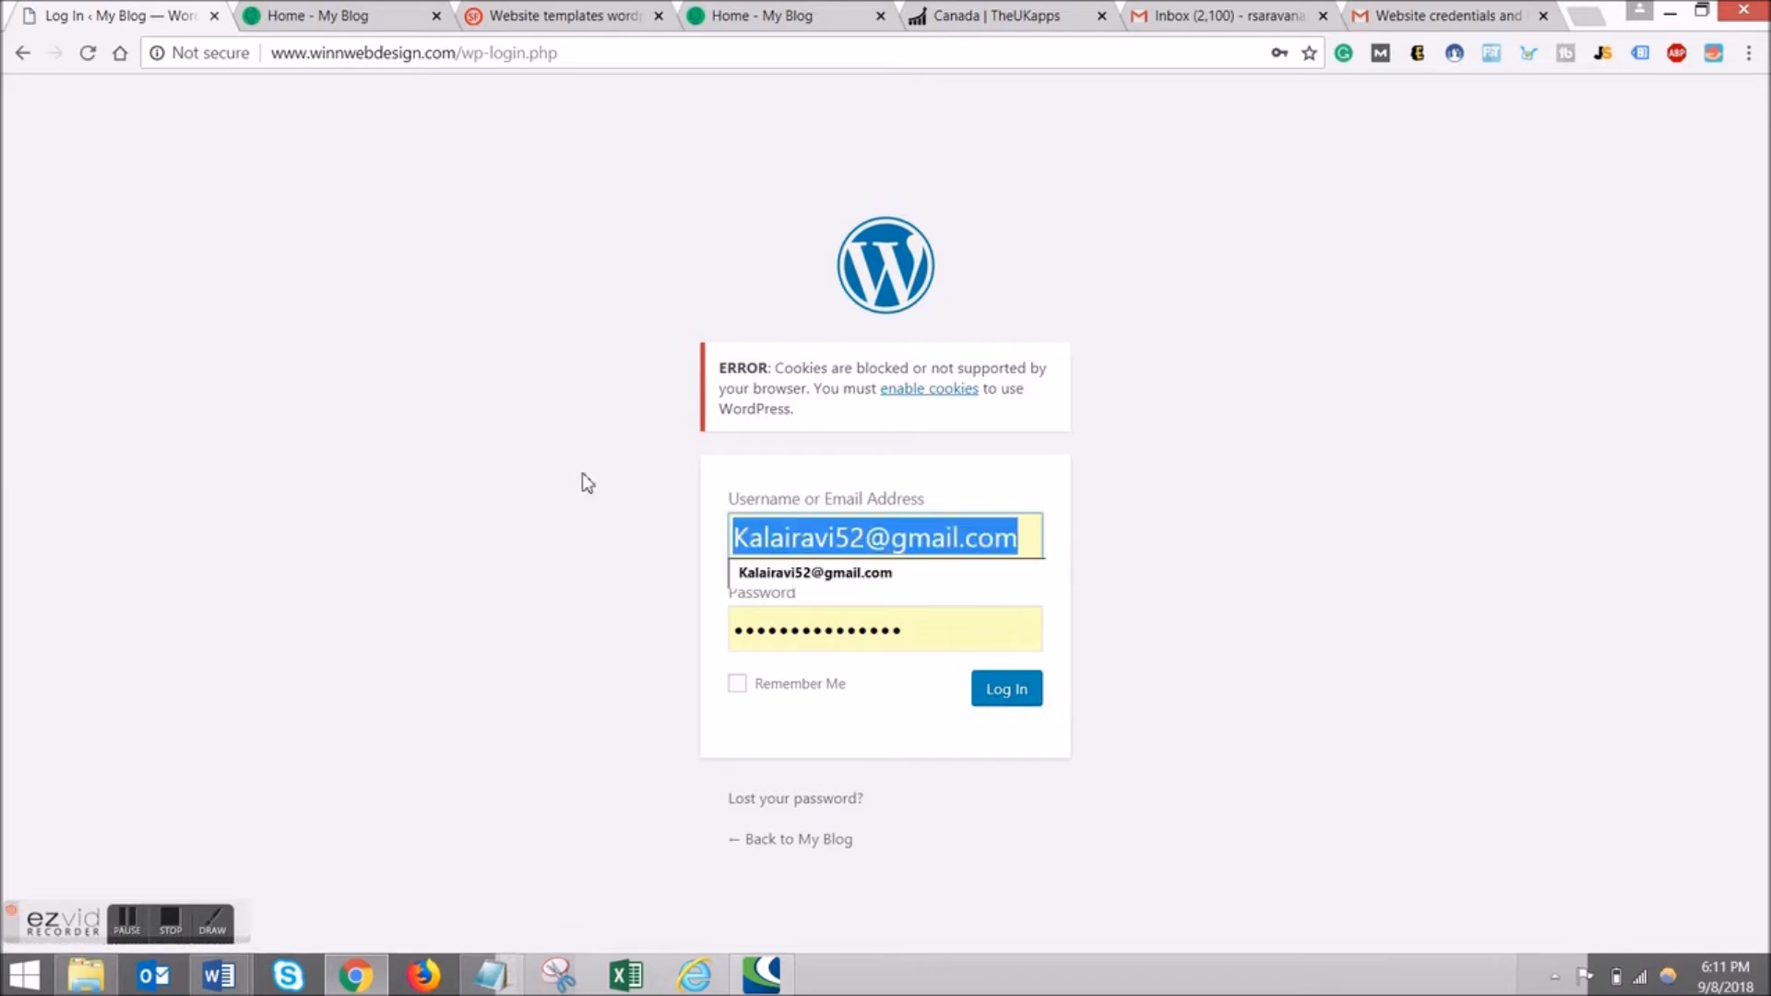
{"action": "type", "text": "wpan"}
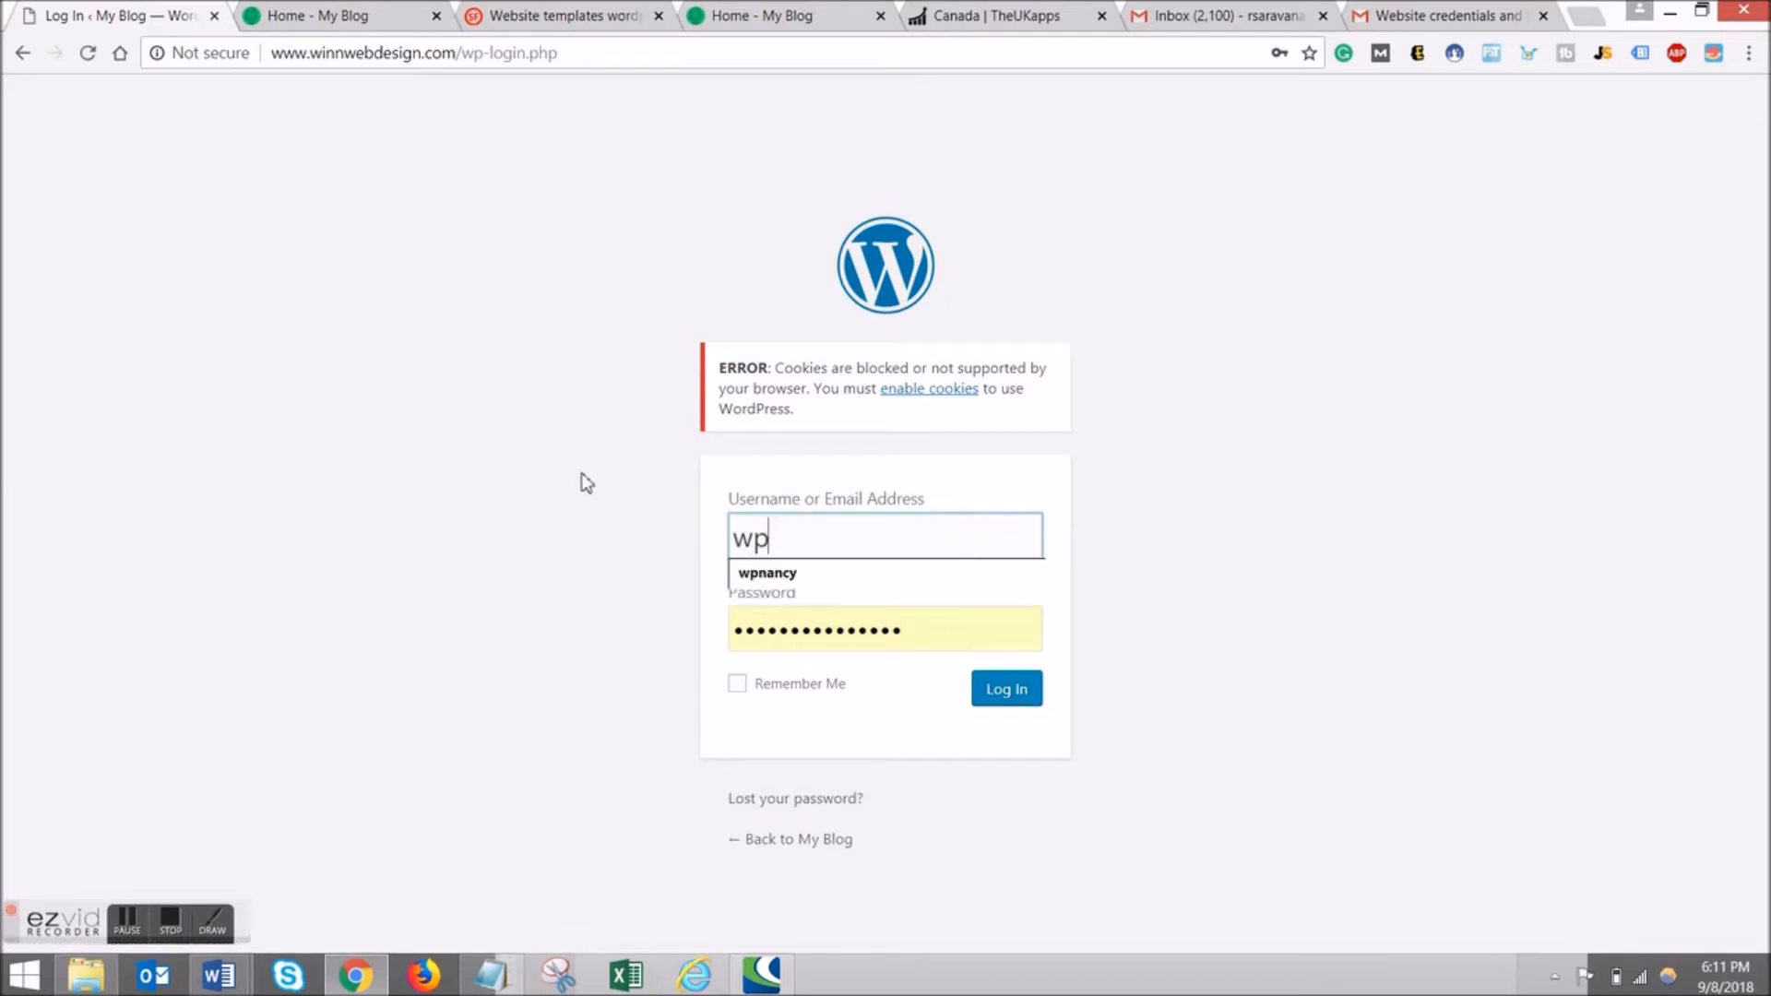
{"action": "key", "text": "BackSpace"}
{"action": "type", "text": "nancy"}
{"action": "key", "text": "Tab"}
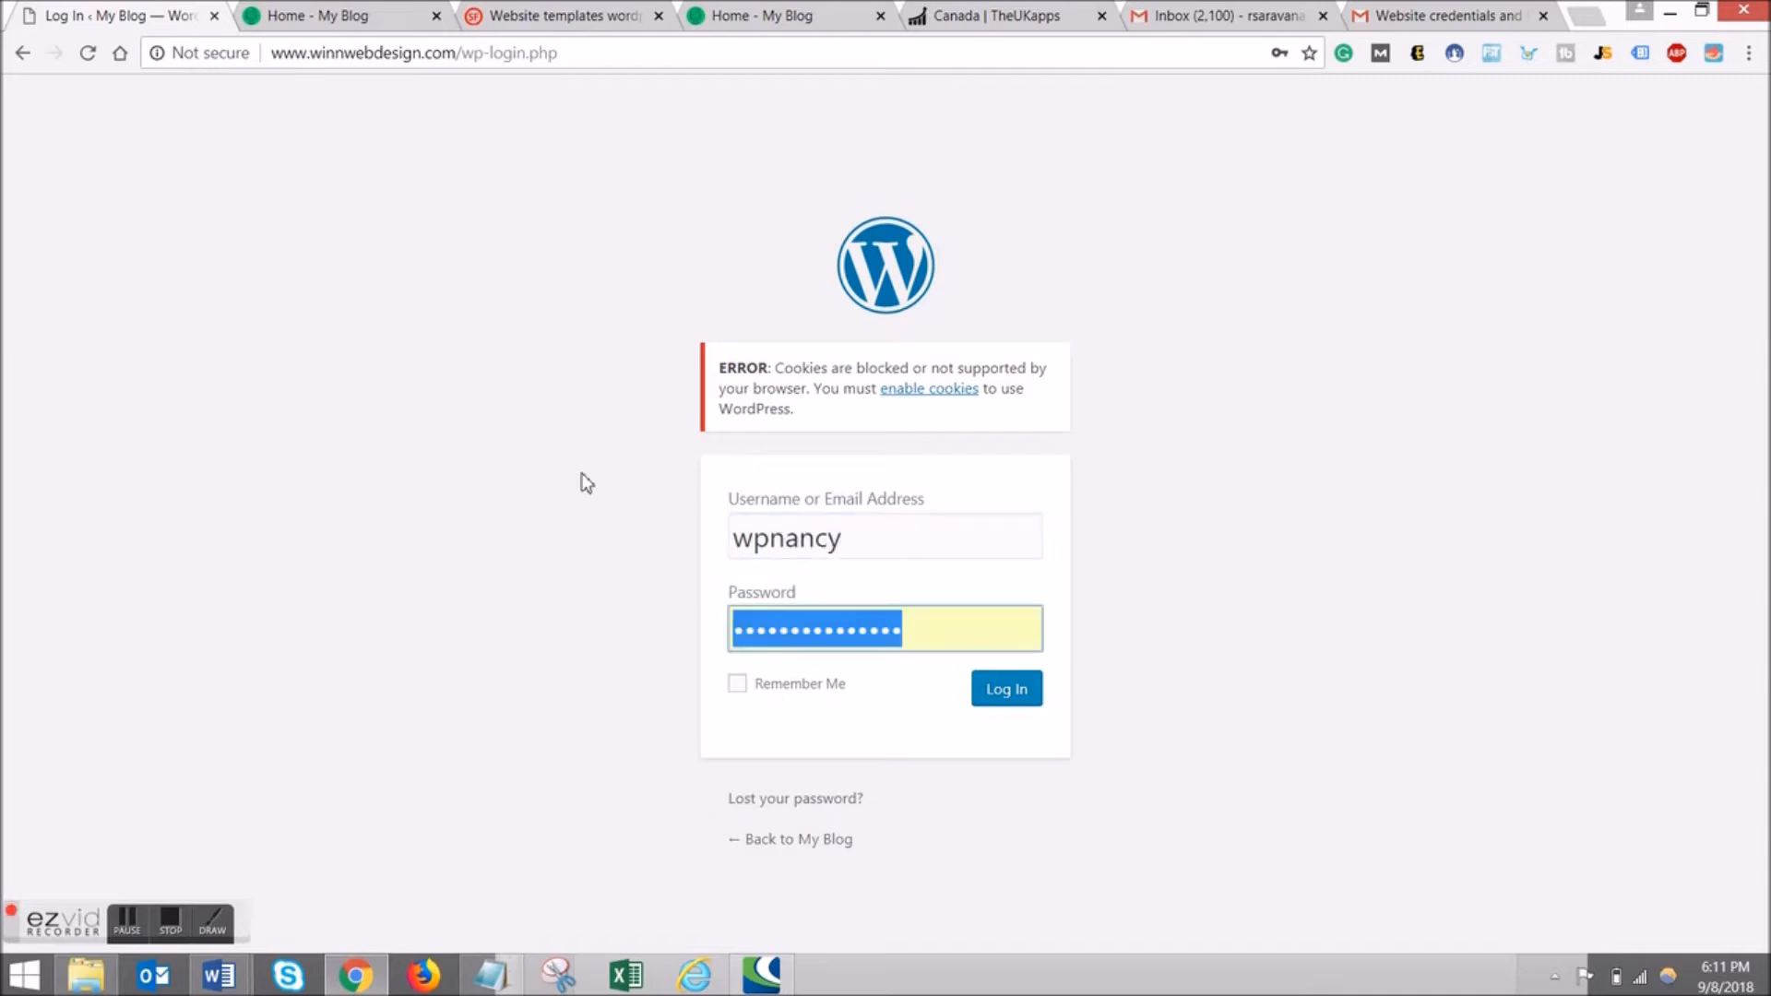
{"action": "type", "text": "a"}
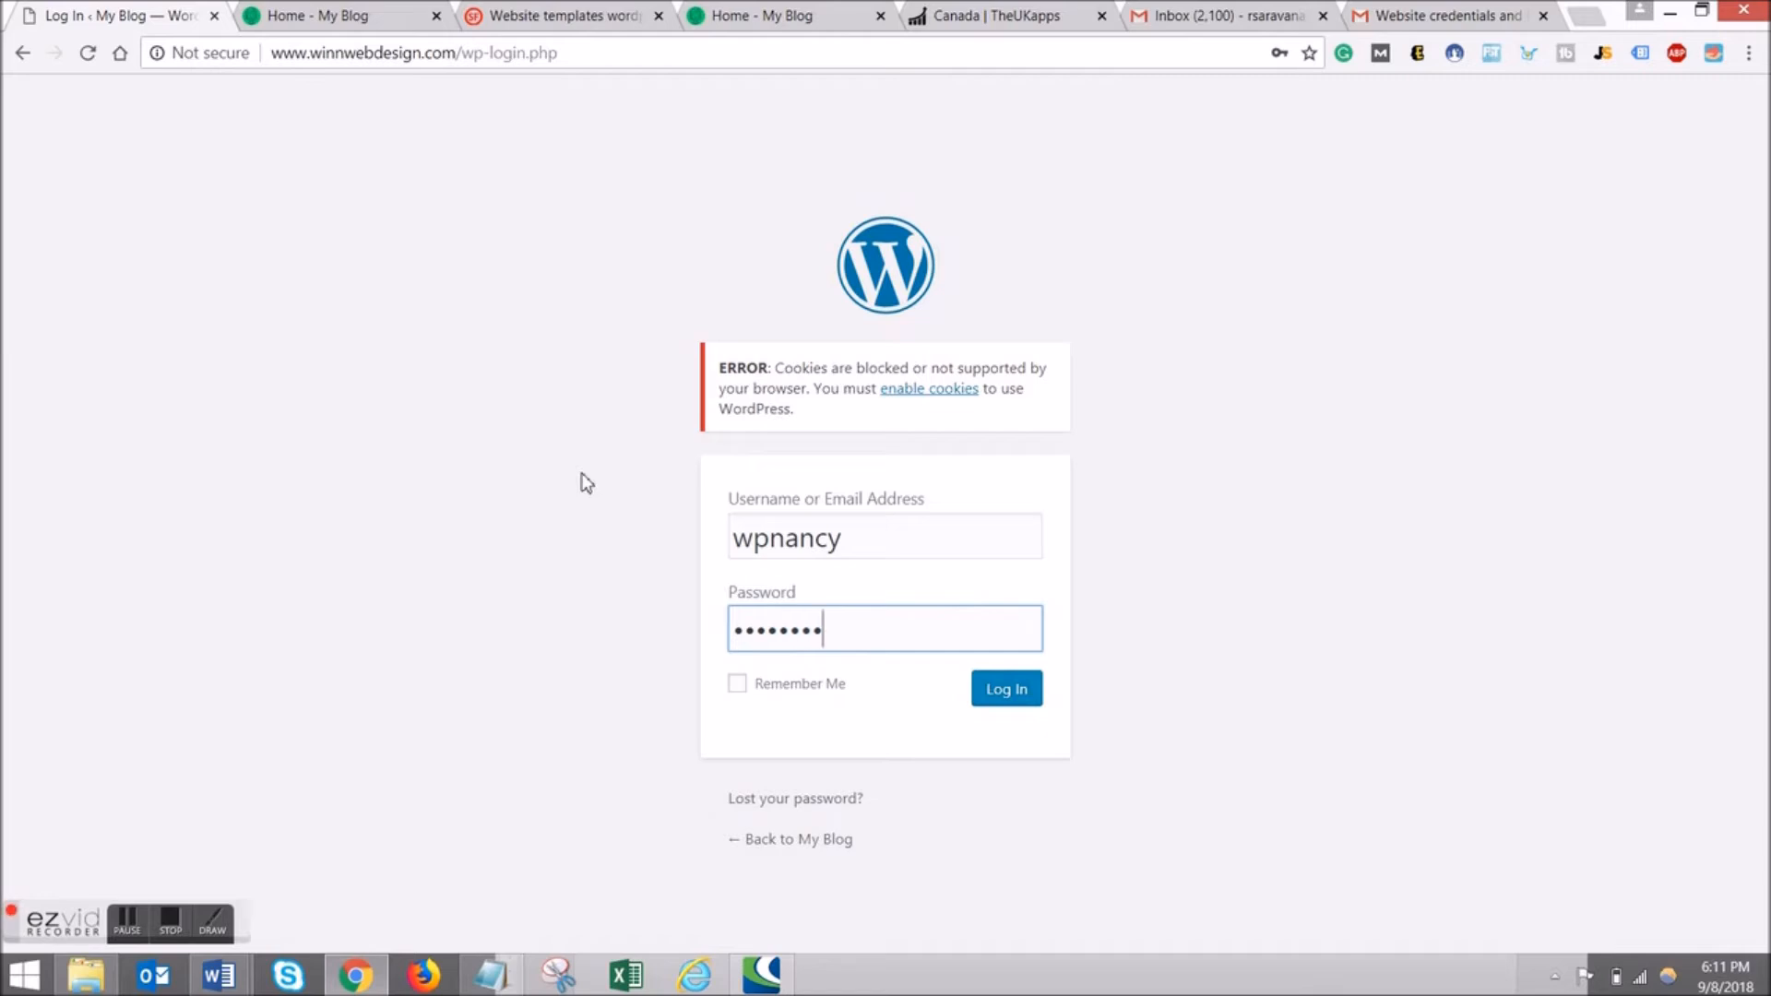
{"action": "key", "text": "Return"}
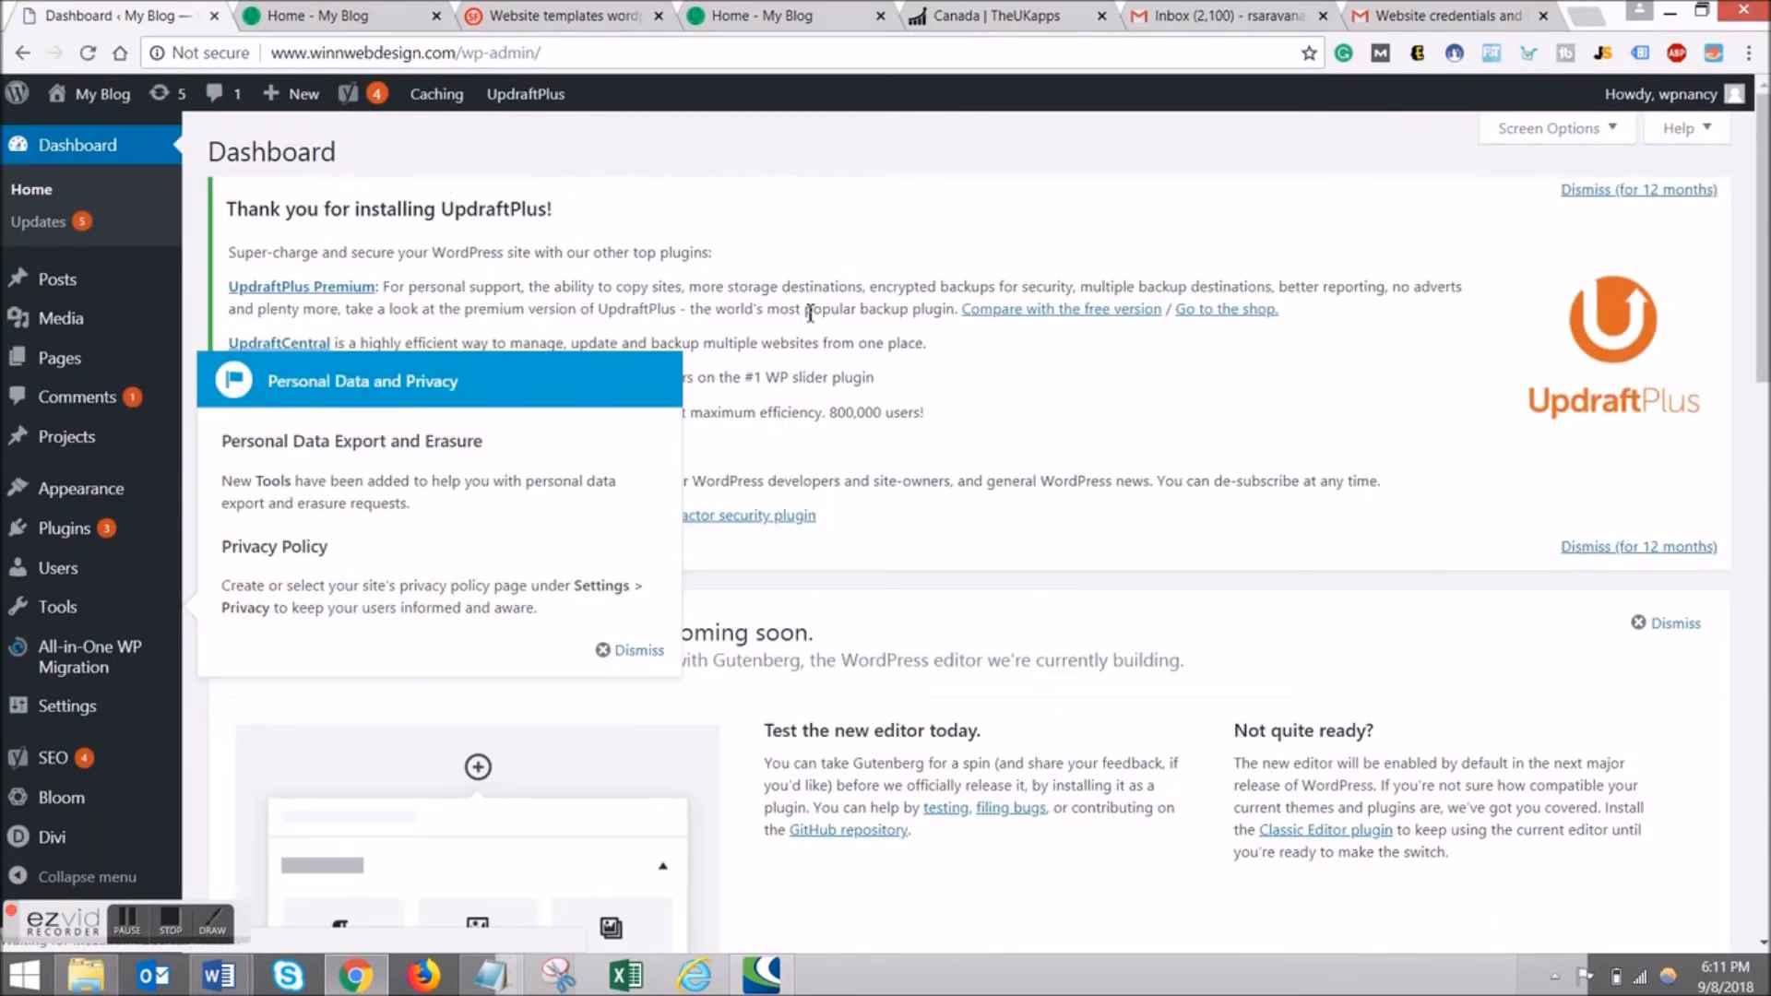
Examine the site's WordPress dashboard, from its admin address and notices down to the widgets and back.
{"action": "left_click", "coordinate": [400, 51]}
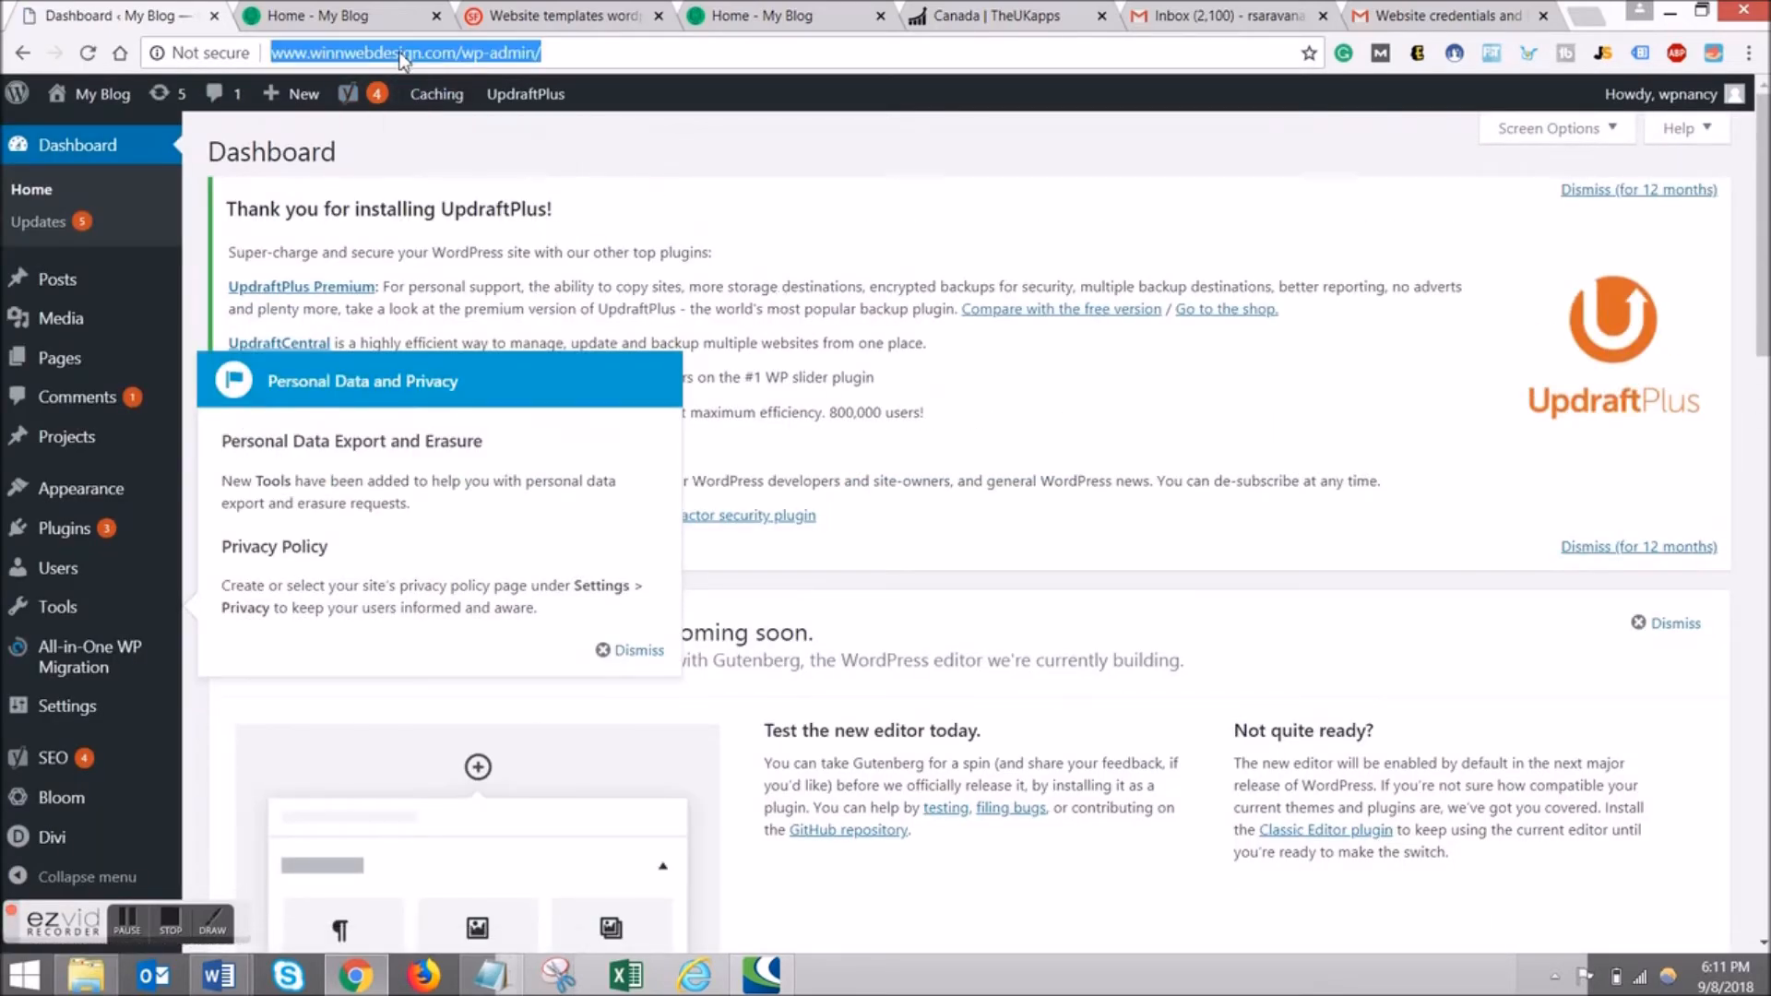
{"action": "scroll", "coordinate": [124, 550], "scroll_direction": "down", "scroll_amount": 4}
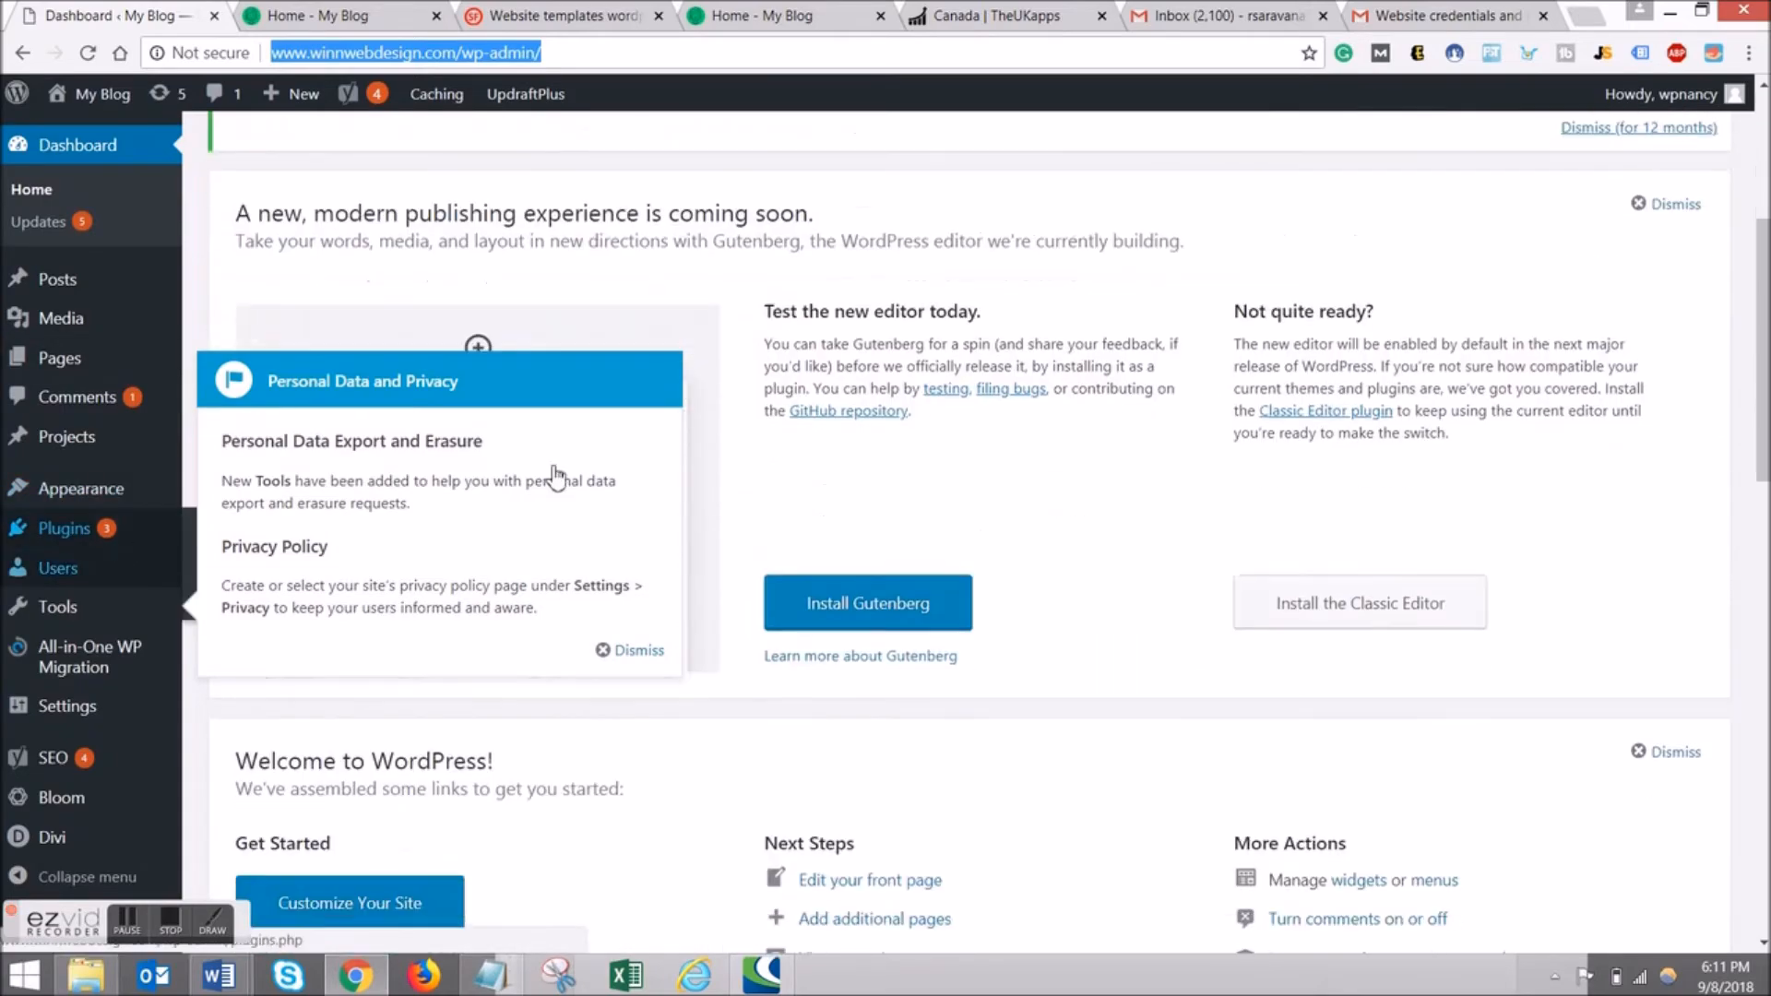
{"action": "scroll", "coordinate": [1051, 596], "scroll_direction": "down", "scroll_amount": 15}
{"action": "scroll", "coordinate": [664, 687], "scroll_direction": "up", "scroll_amount": 13}
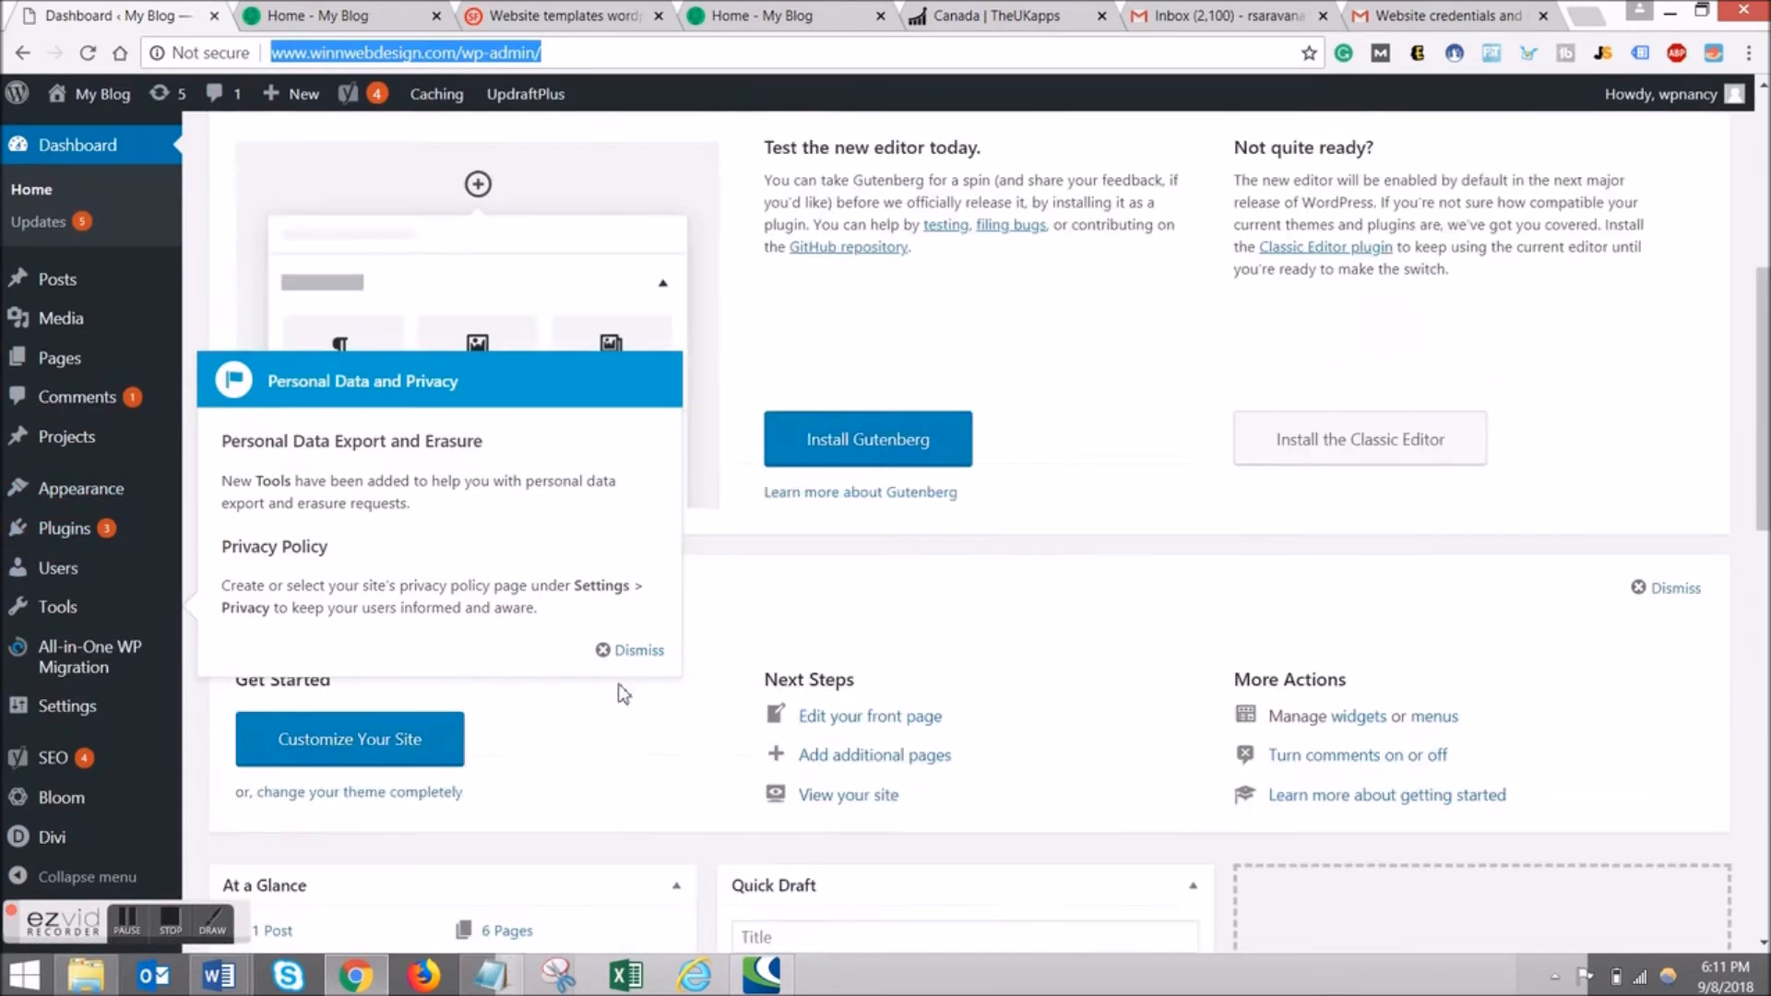
{"action": "scroll", "coordinate": [618, 687], "scroll_direction": "up", "scroll_amount": 6}
{"action": "left_click", "coordinate": [769, 249]}
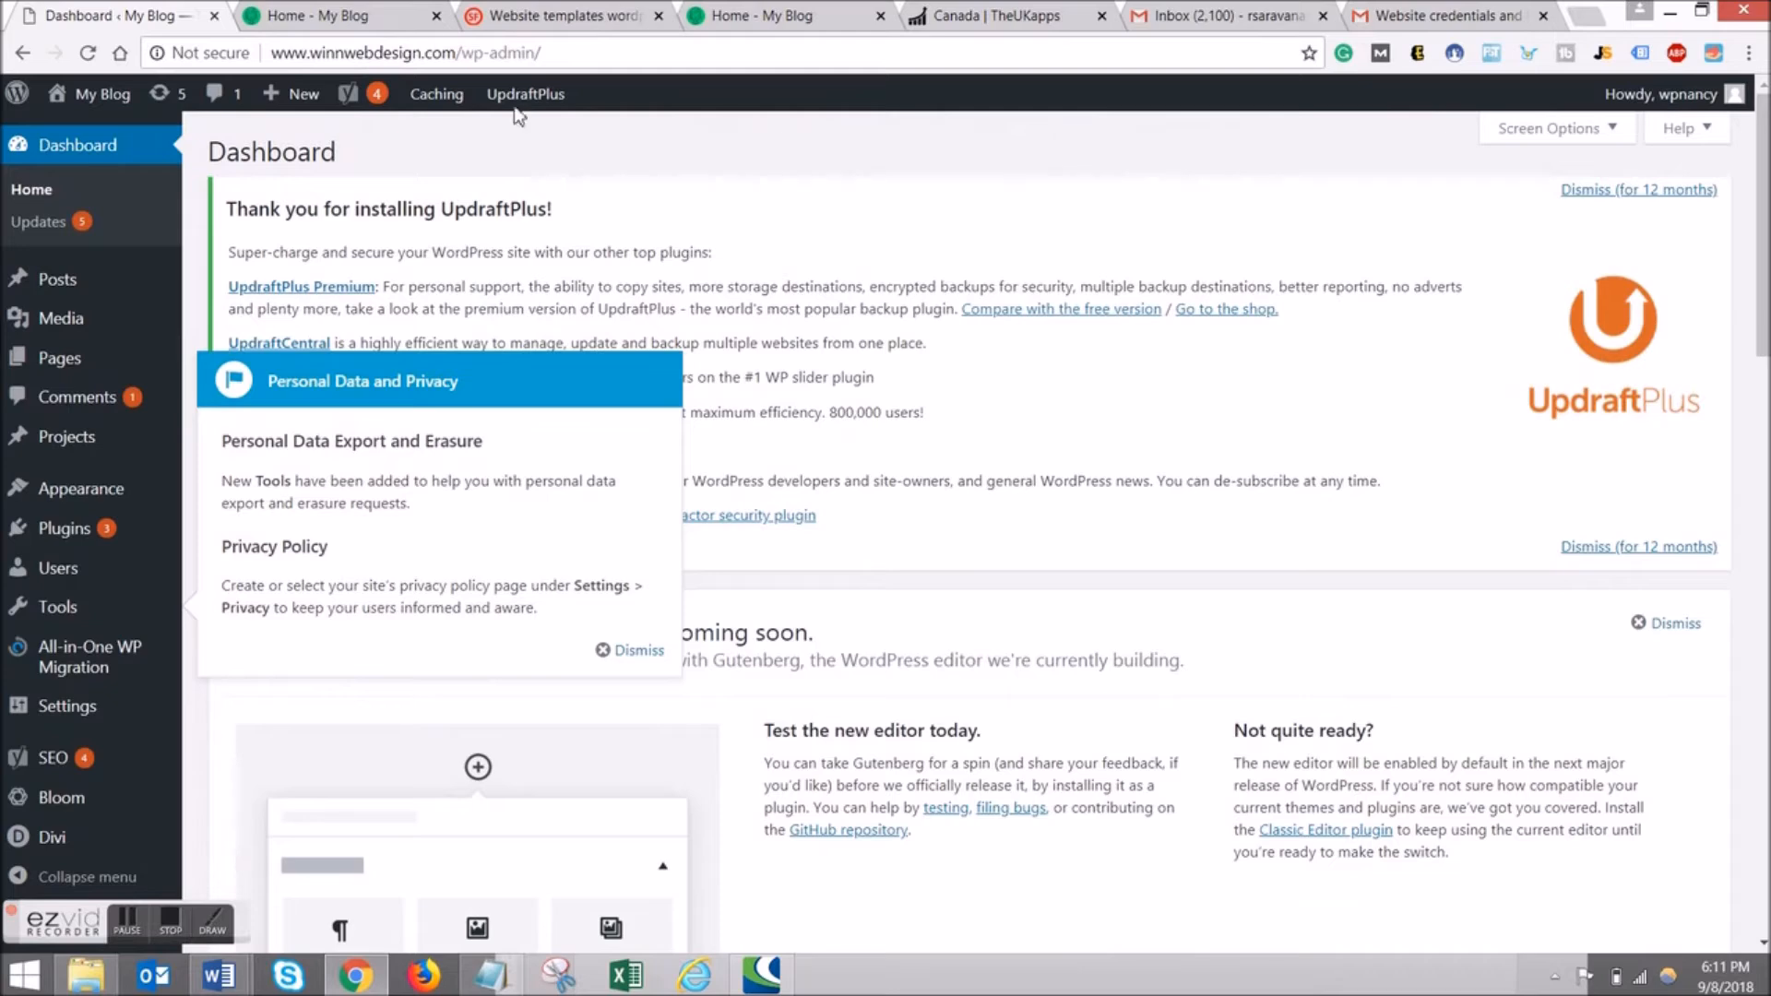
Return to the winnwebdesign.com front page and view the upper part of the imported design.
{"action": "left_click", "coordinate": [329, 11]}
{"action": "scroll", "coordinate": [981, 376], "scroll_direction": "down", "scroll_amount": 2}
{"action": "scroll", "coordinate": [980, 379], "scroll_direction": "up", "scroll_amount": 2}
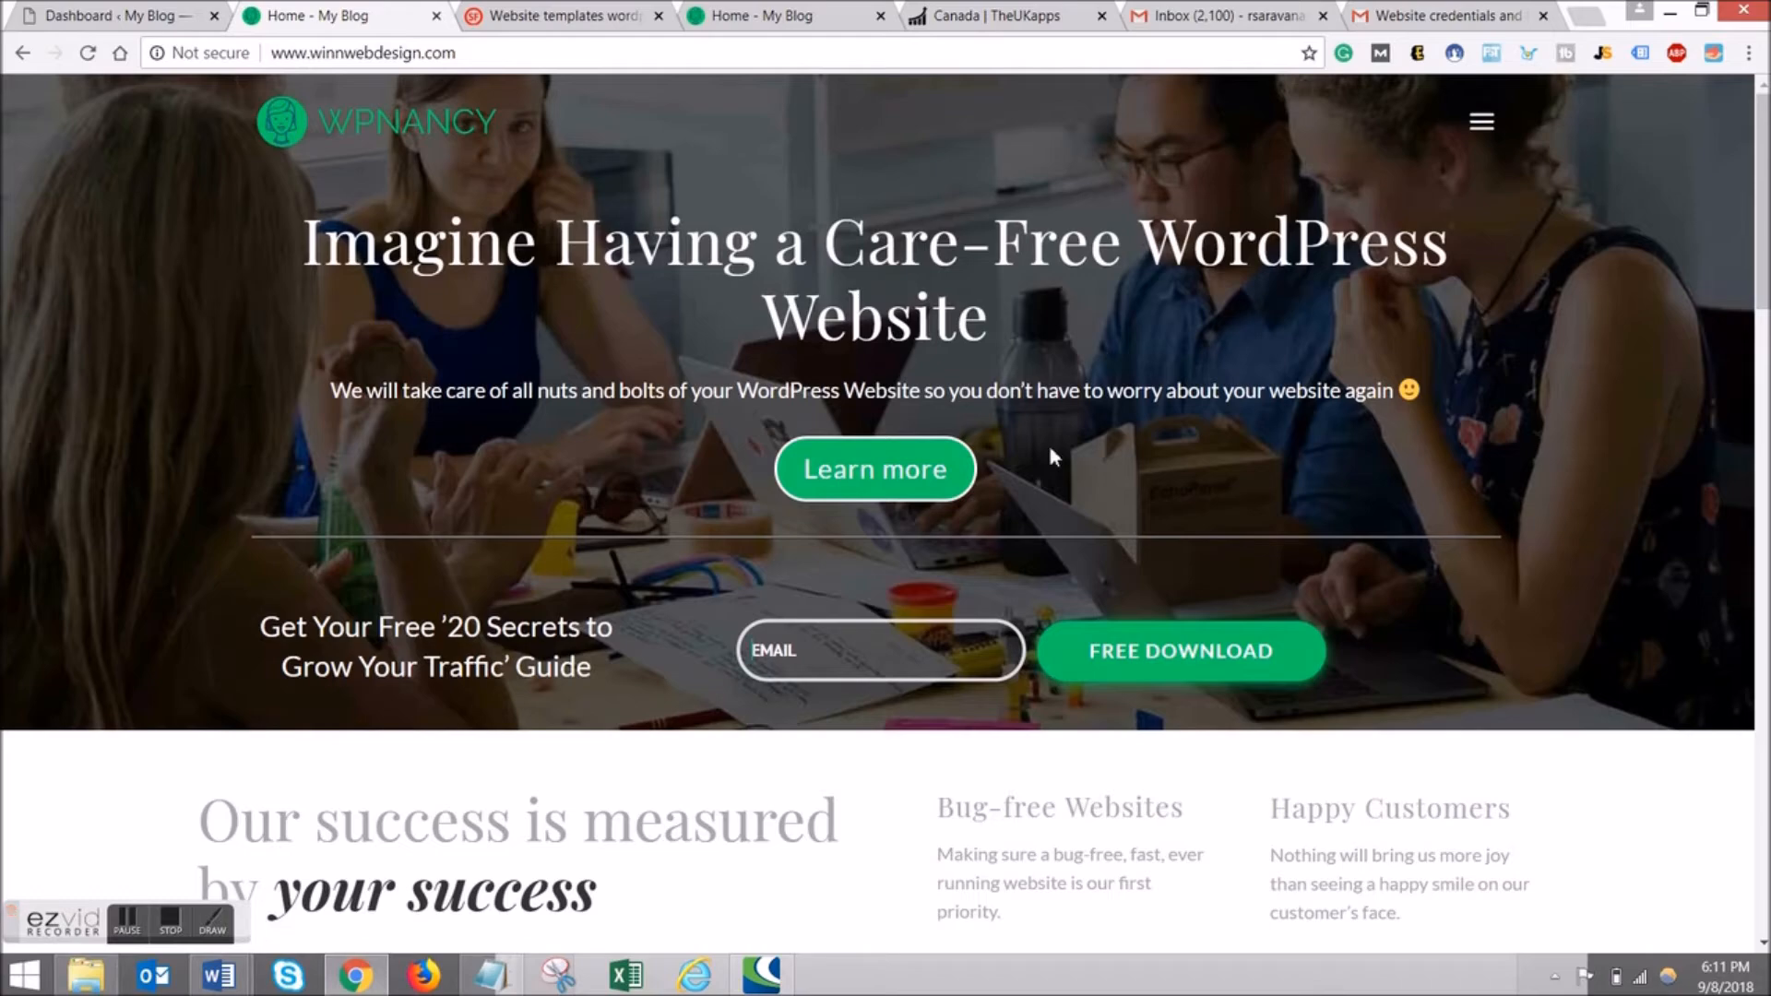
Return to the WordPress dashboard and view it from the notices down to the At a Glance and Quick Draft widgets.
{"action": "left_click", "coordinate": [134, 11]}
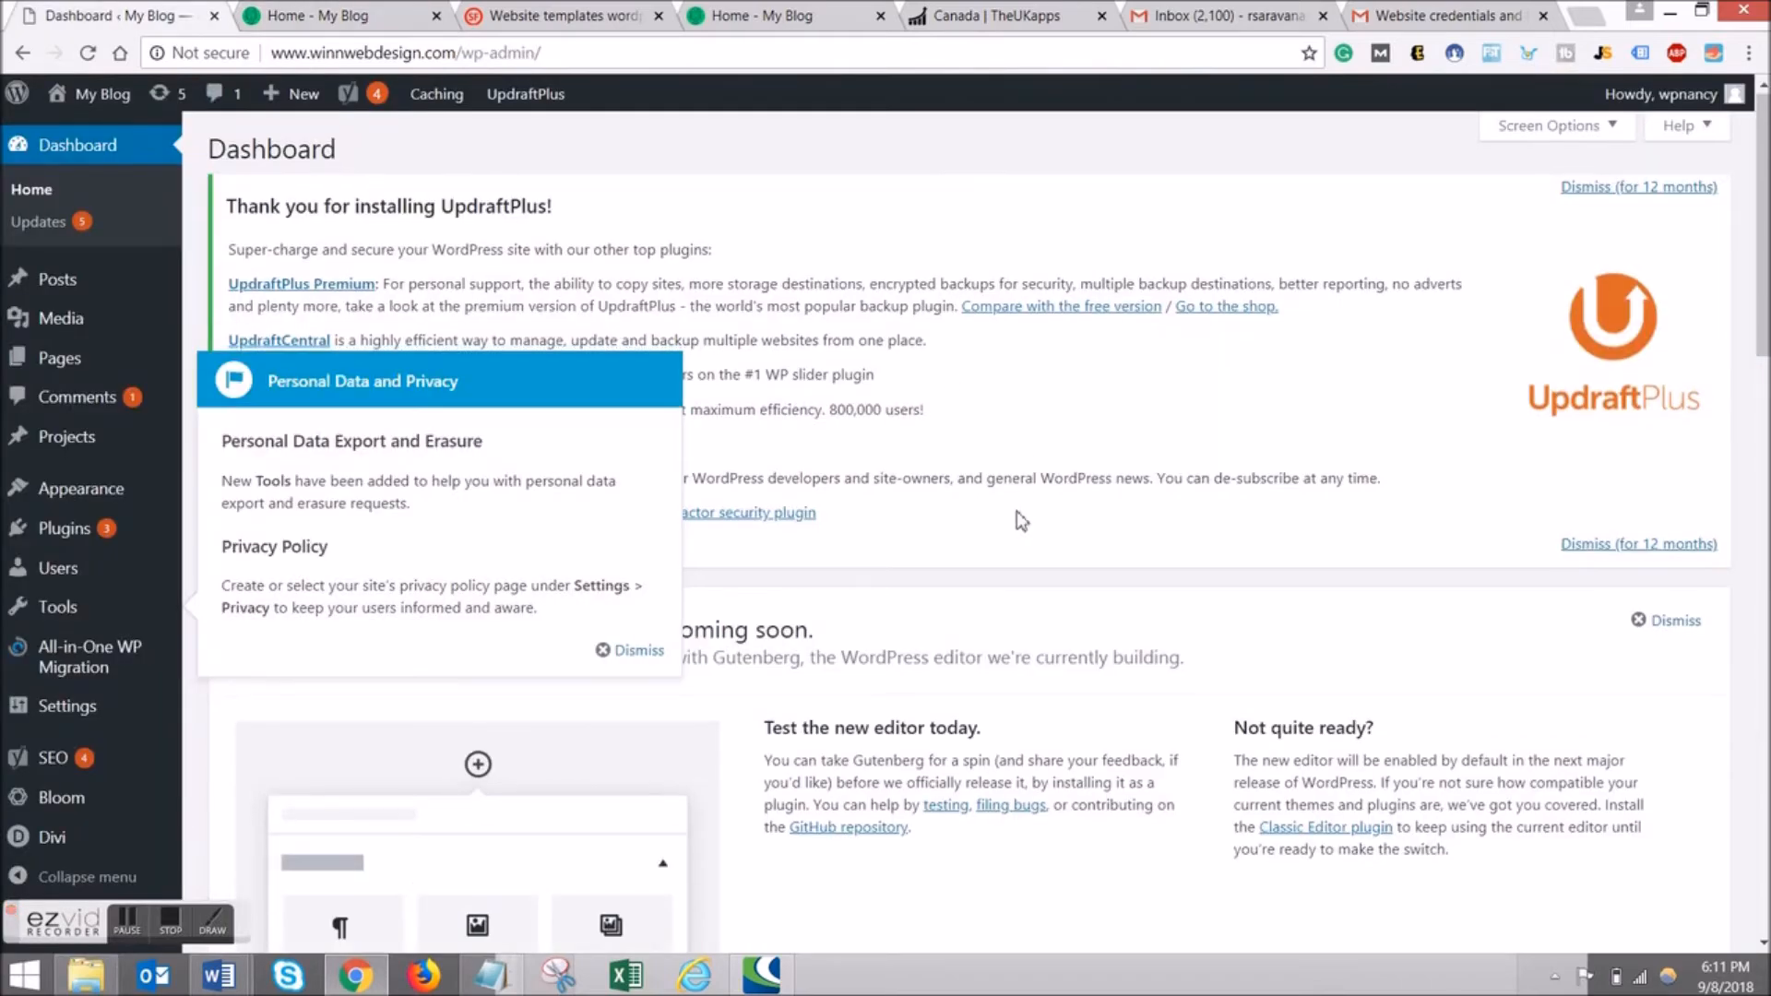
{"action": "scroll", "coordinate": [1020, 517], "scroll_direction": "down", "scroll_amount": 3}
{"action": "scroll", "coordinate": [987, 530], "scroll_direction": "down", "scroll_amount": 10}
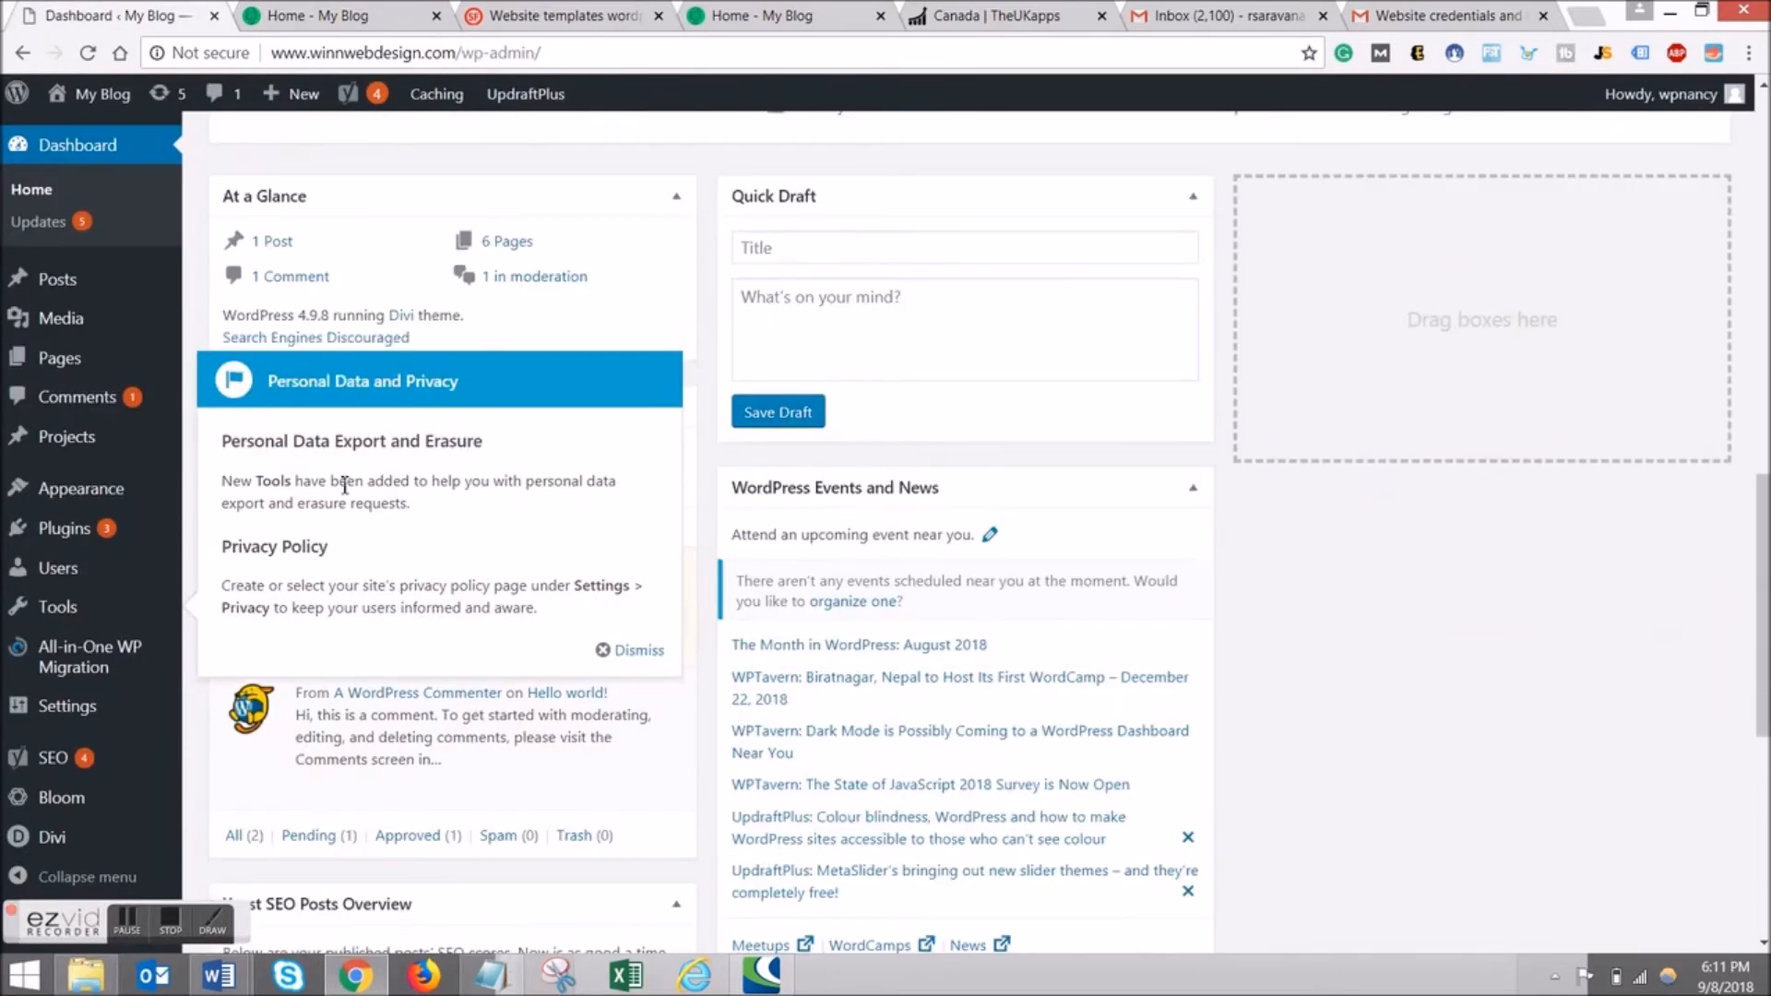
Open the site's installed plugins and review the full list, highlighting part of the Yoast SEO description and the W3 Total Cache name.
{"action": "left_click", "coordinate": [65, 533]}
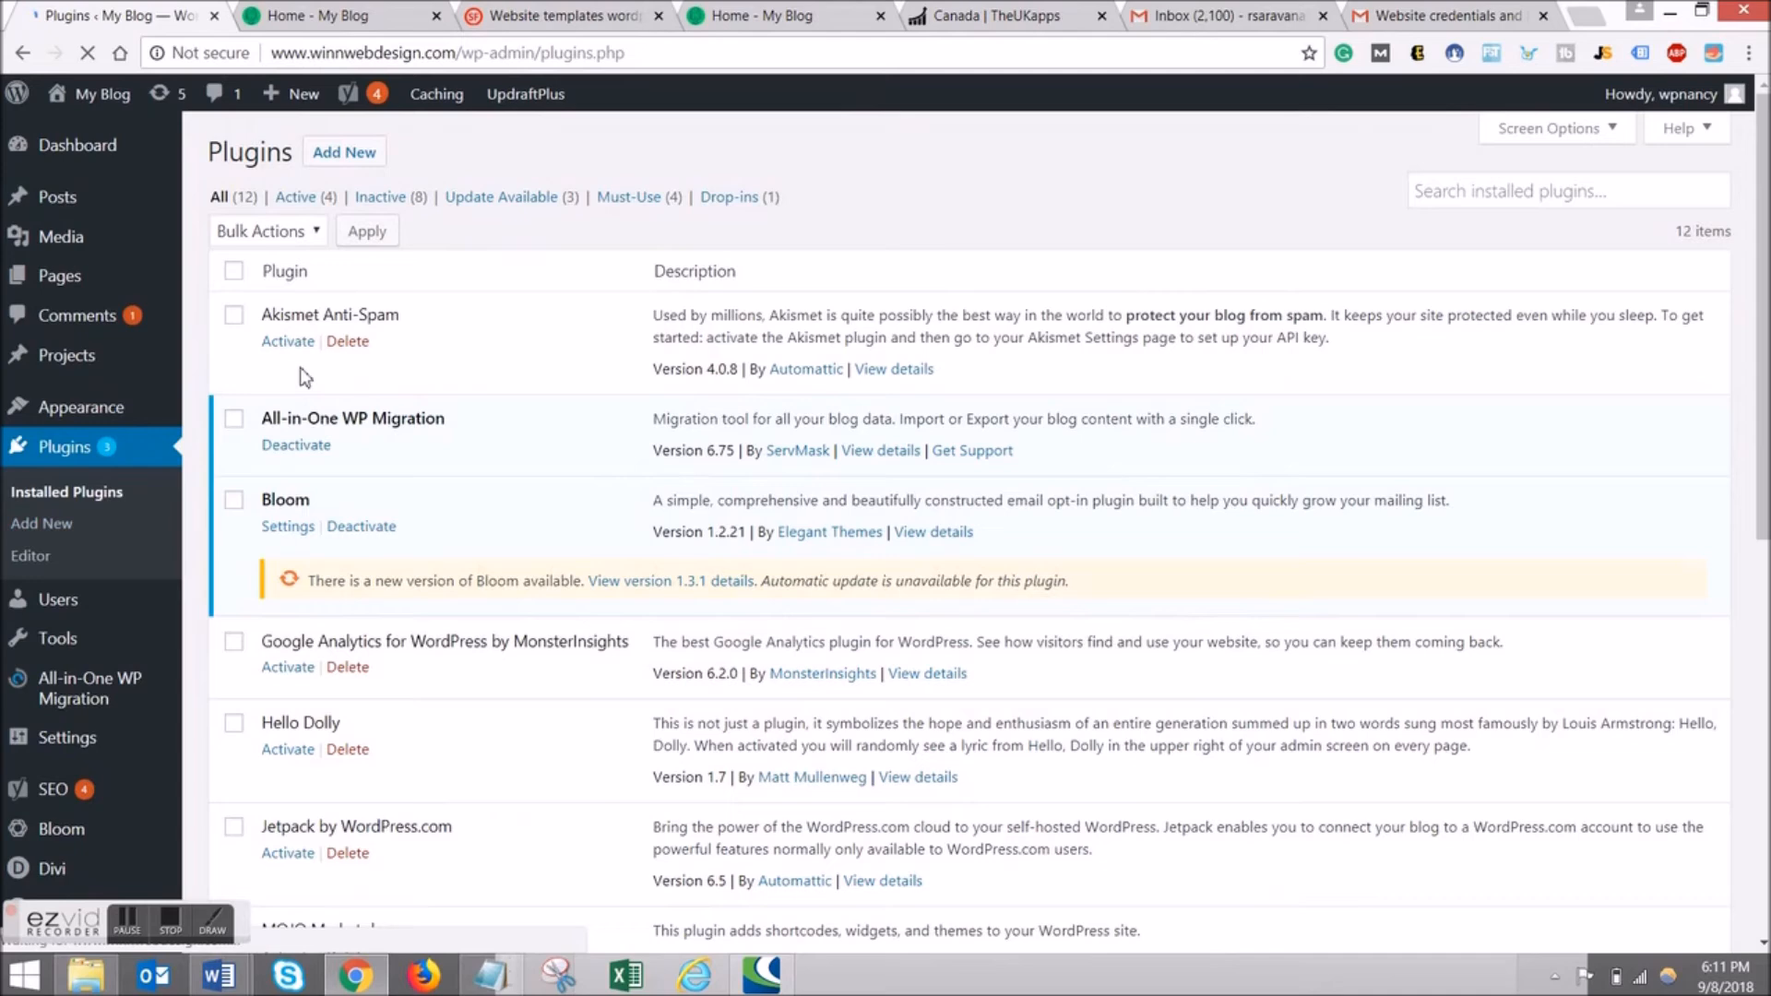
{"action": "scroll", "coordinate": [613, 502], "scroll_direction": "down", "scroll_amount": 8}
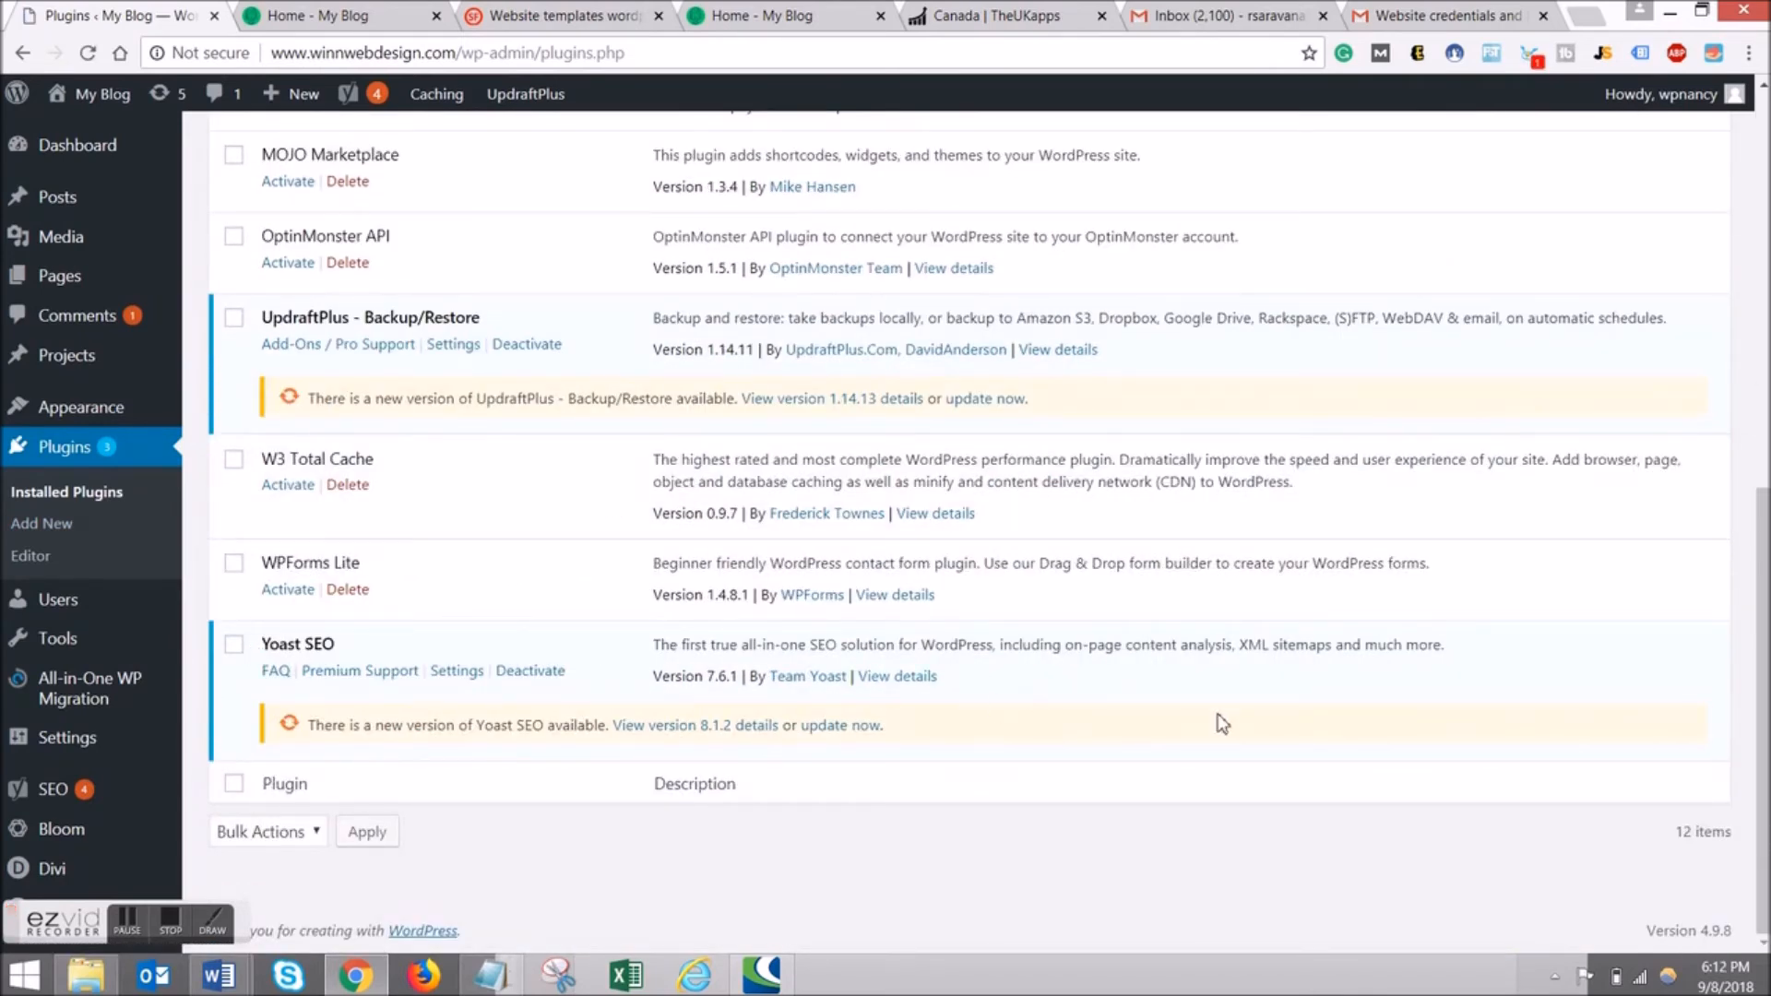
{"action": "left_click_drag", "start_coordinate": [1188, 650], "coordinate": [1363, 643]}
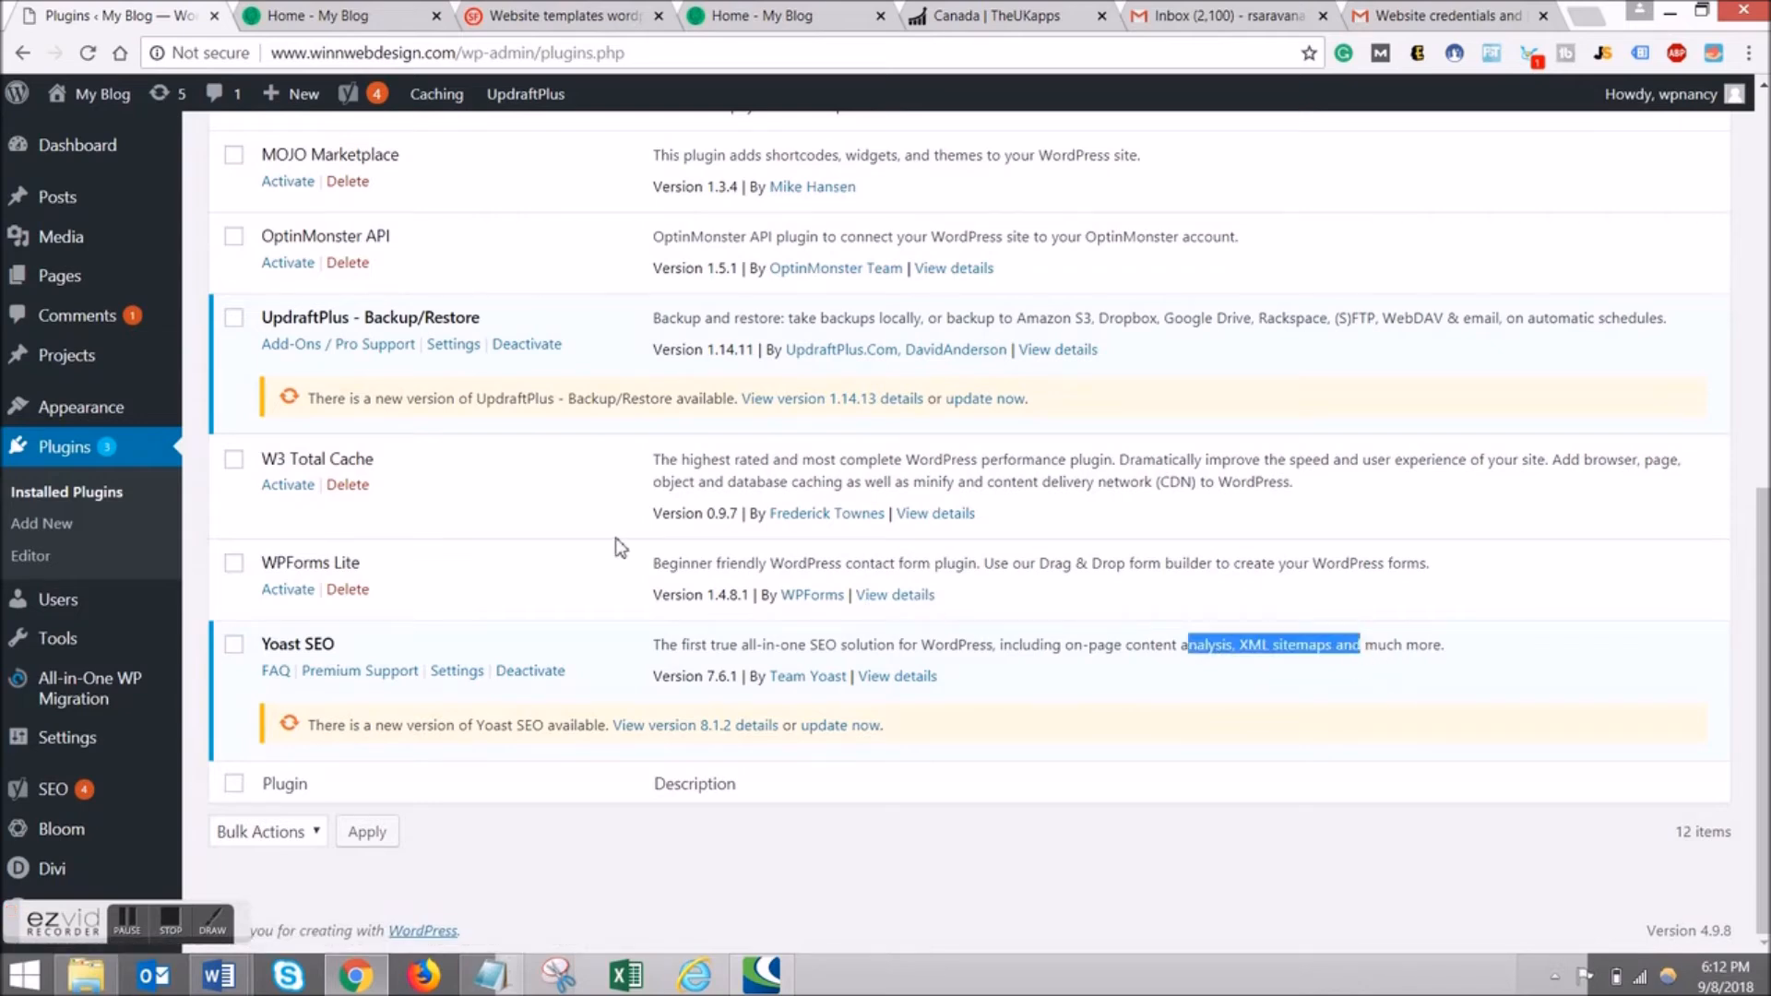
{"action": "left_click_drag", "start_coordinate": [383, 459], "coordinate": [271, 466]}
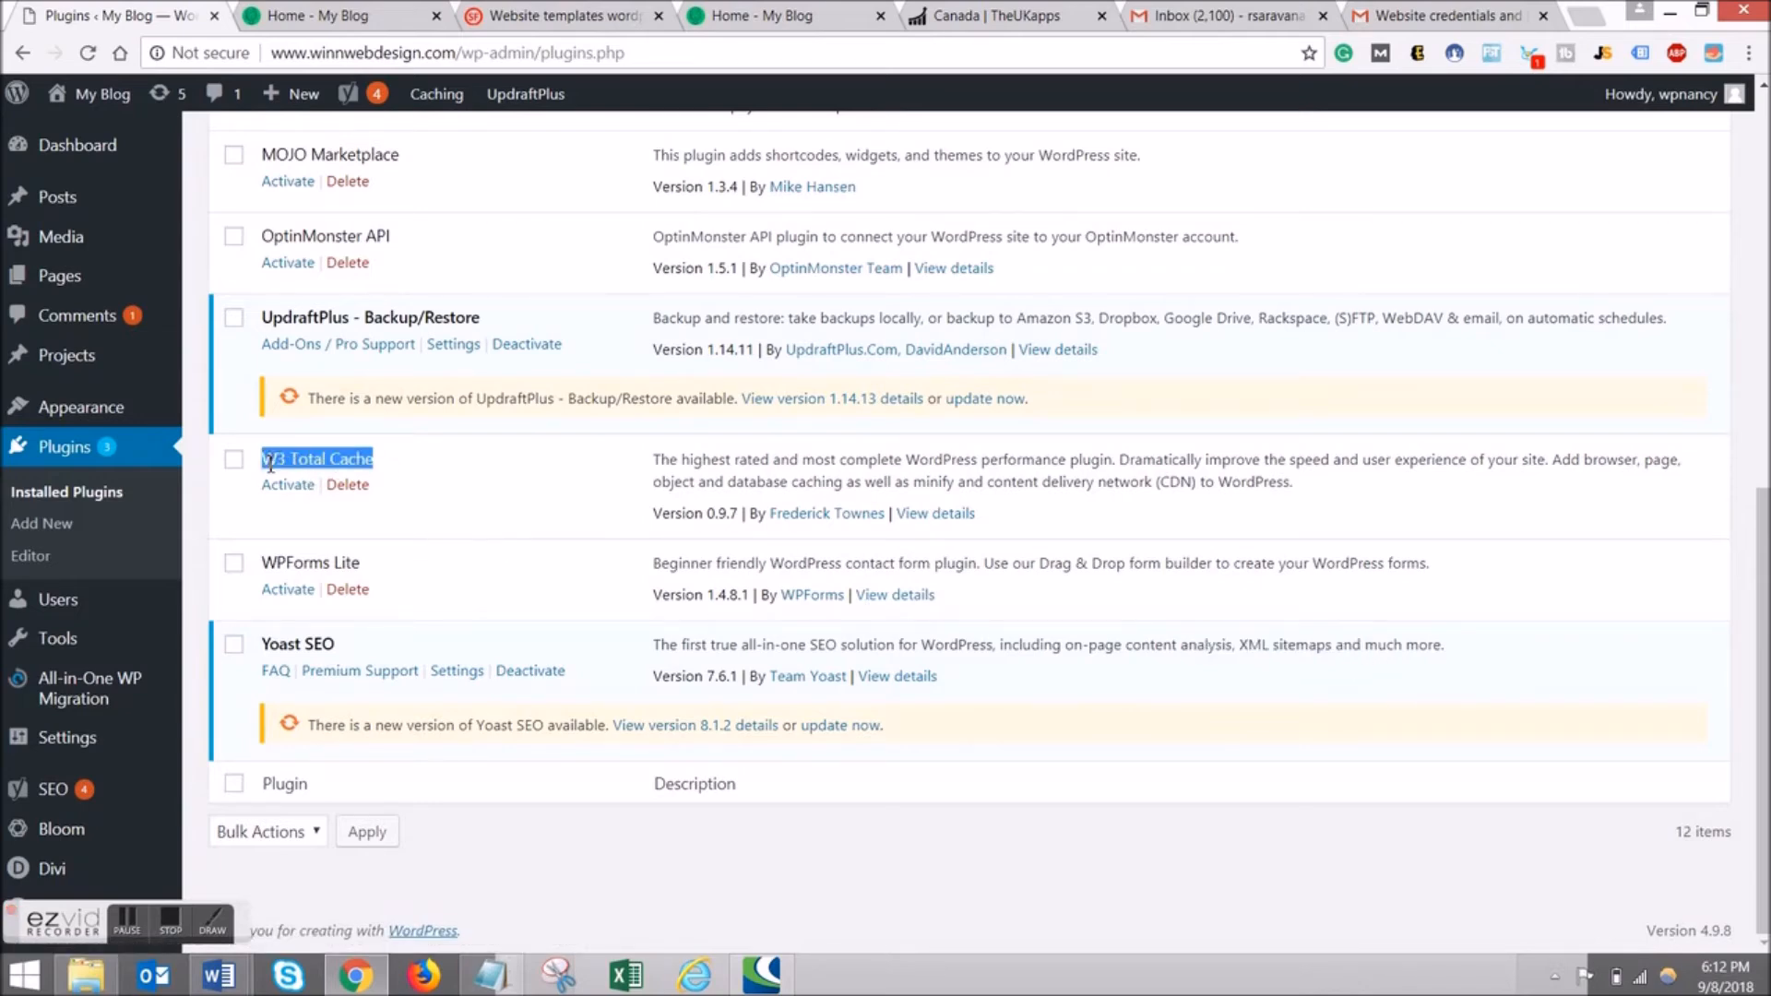
{"action": "scroll", "coordinate": [412, 491], "scroll_direction": "up", "scroll_amount": 8}
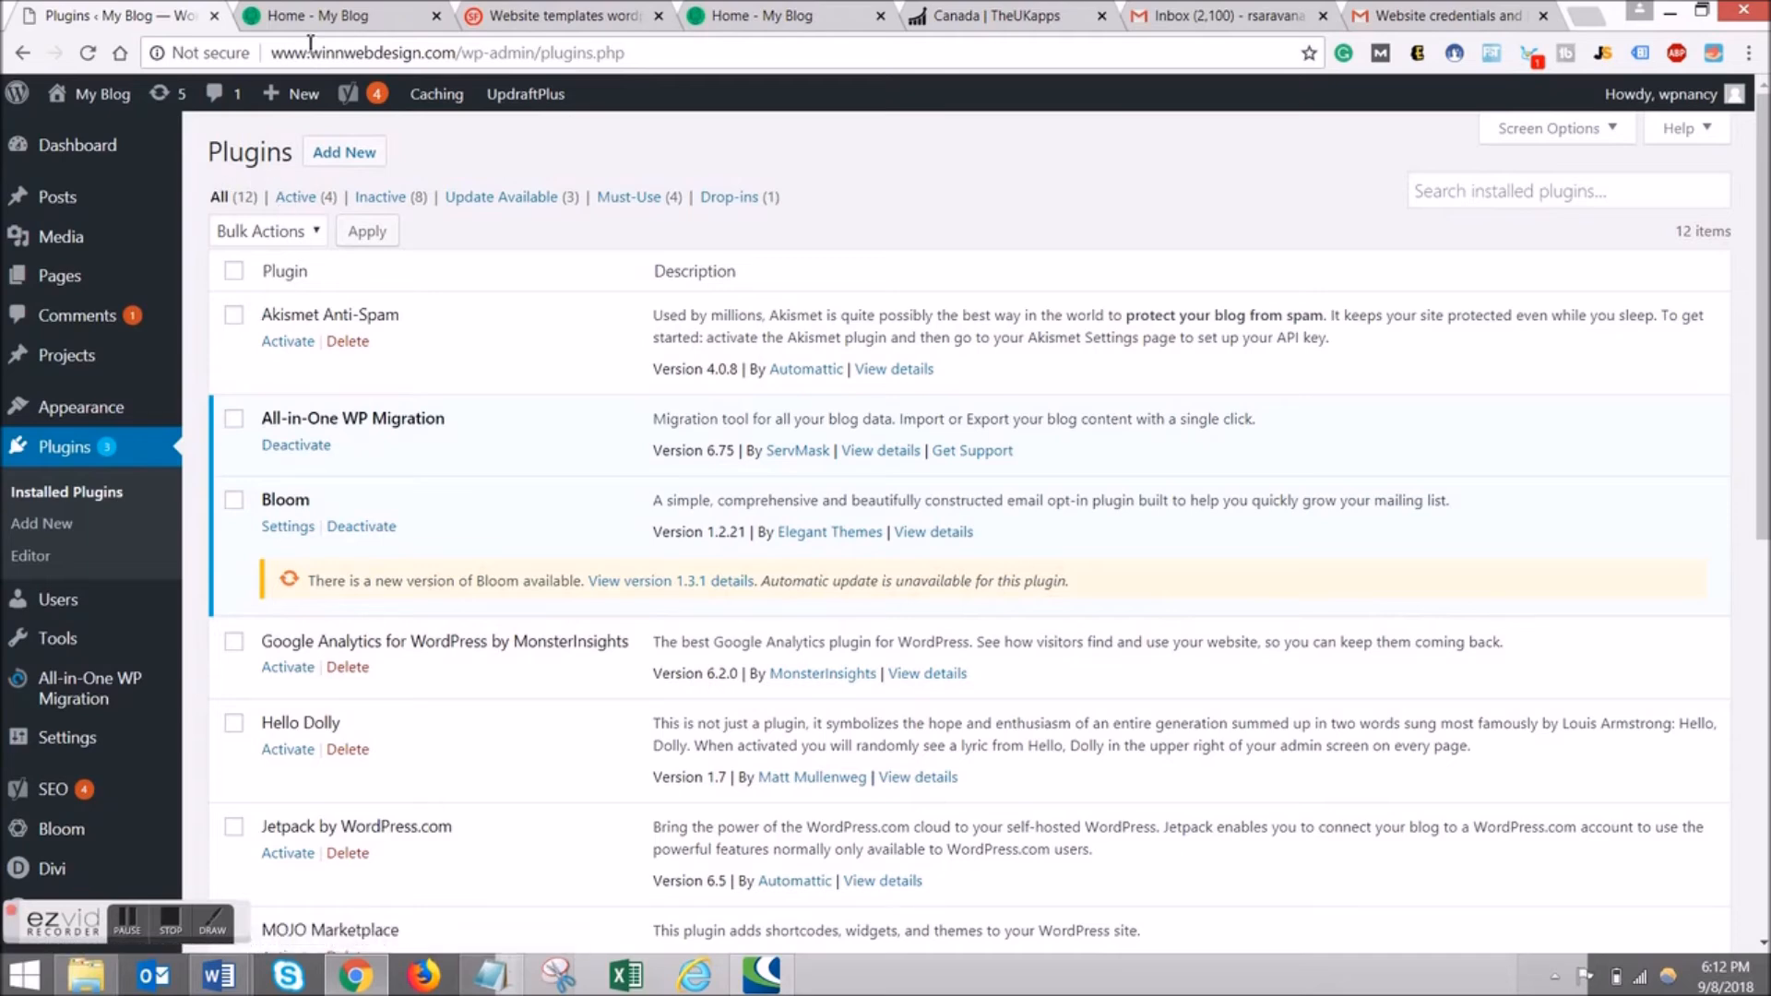
Switch to the Notepad notes and highlight the Domain name line and the Hosting server item.
{"action": "left_click", "coordinate": [496, 976]}
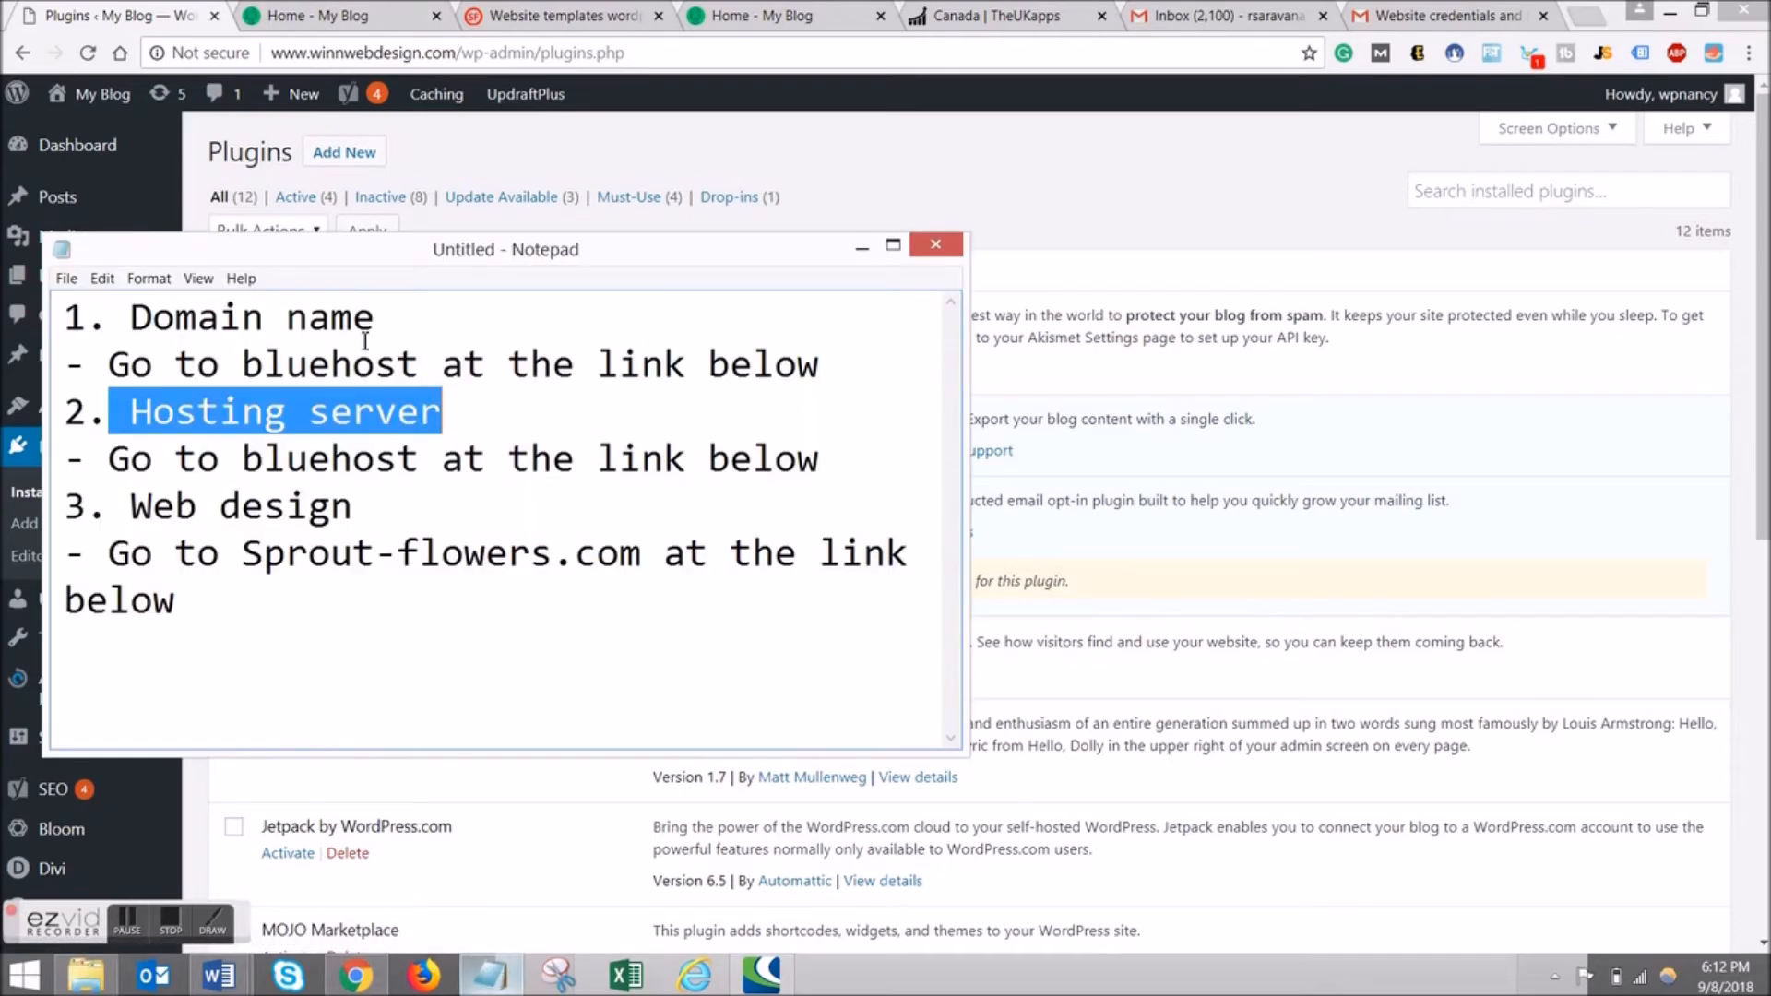
{"action": "left_click", "coordinate": [400, 318]}
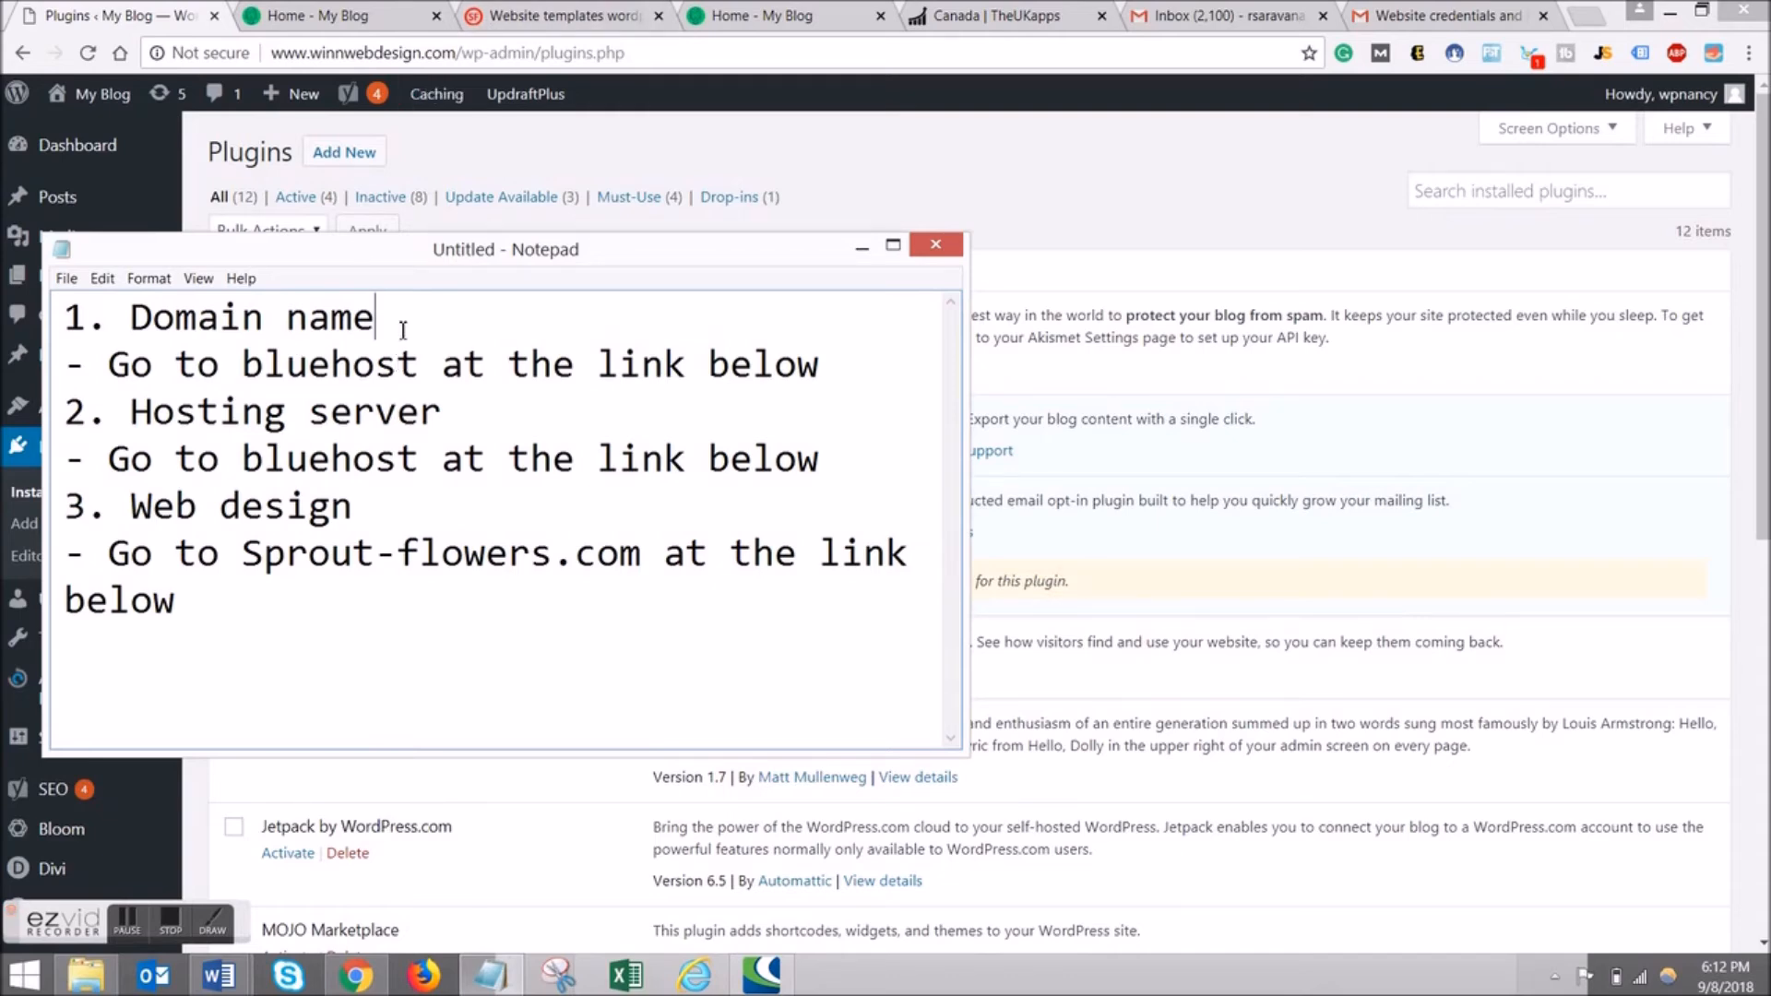
{"action": "left_click_drag", "start_coordinate": [403, 330], "coordinate": [56, 324]}
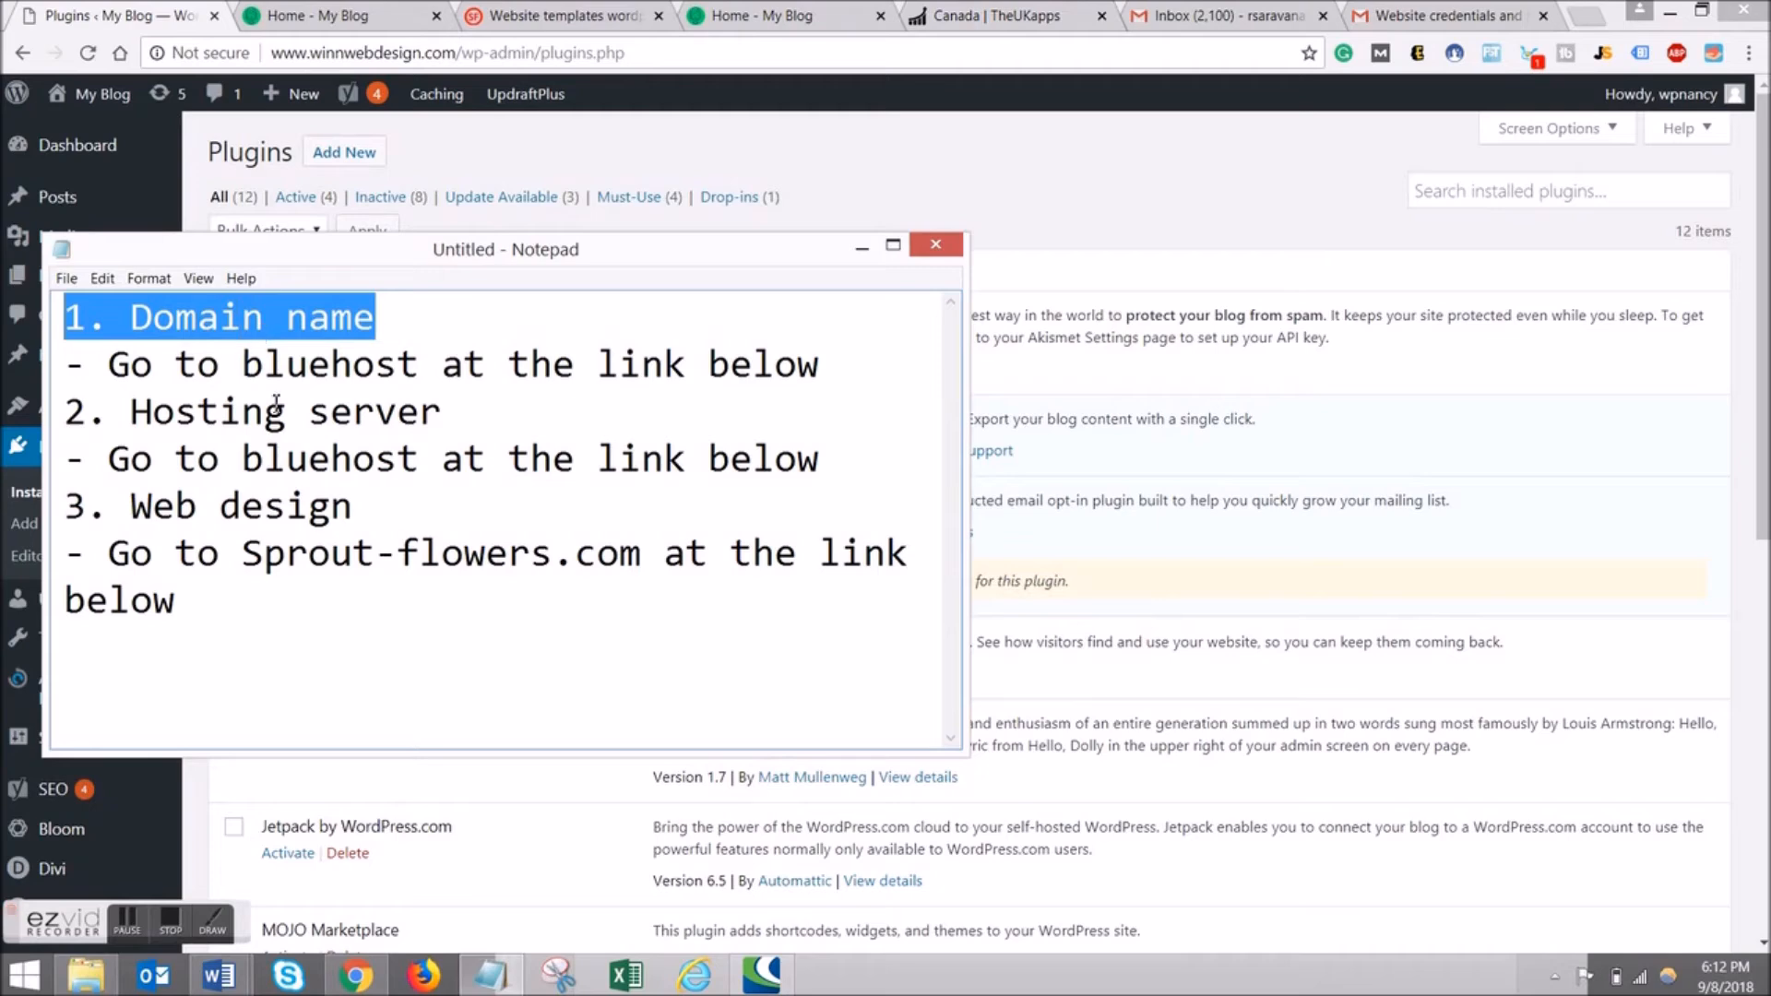
{"action": "left_click_drag", "start_coordinate": [125, 417], "coordinate": [376, 418]}
Open bluehost.com in a new browser tab and start the sign-up to reach the hosting plan selection.
{"action": "left_click", "coordinate": [1583, 17]}
{"action": "type", "text": "blu"}
{"action": "key", "text": "Return"}
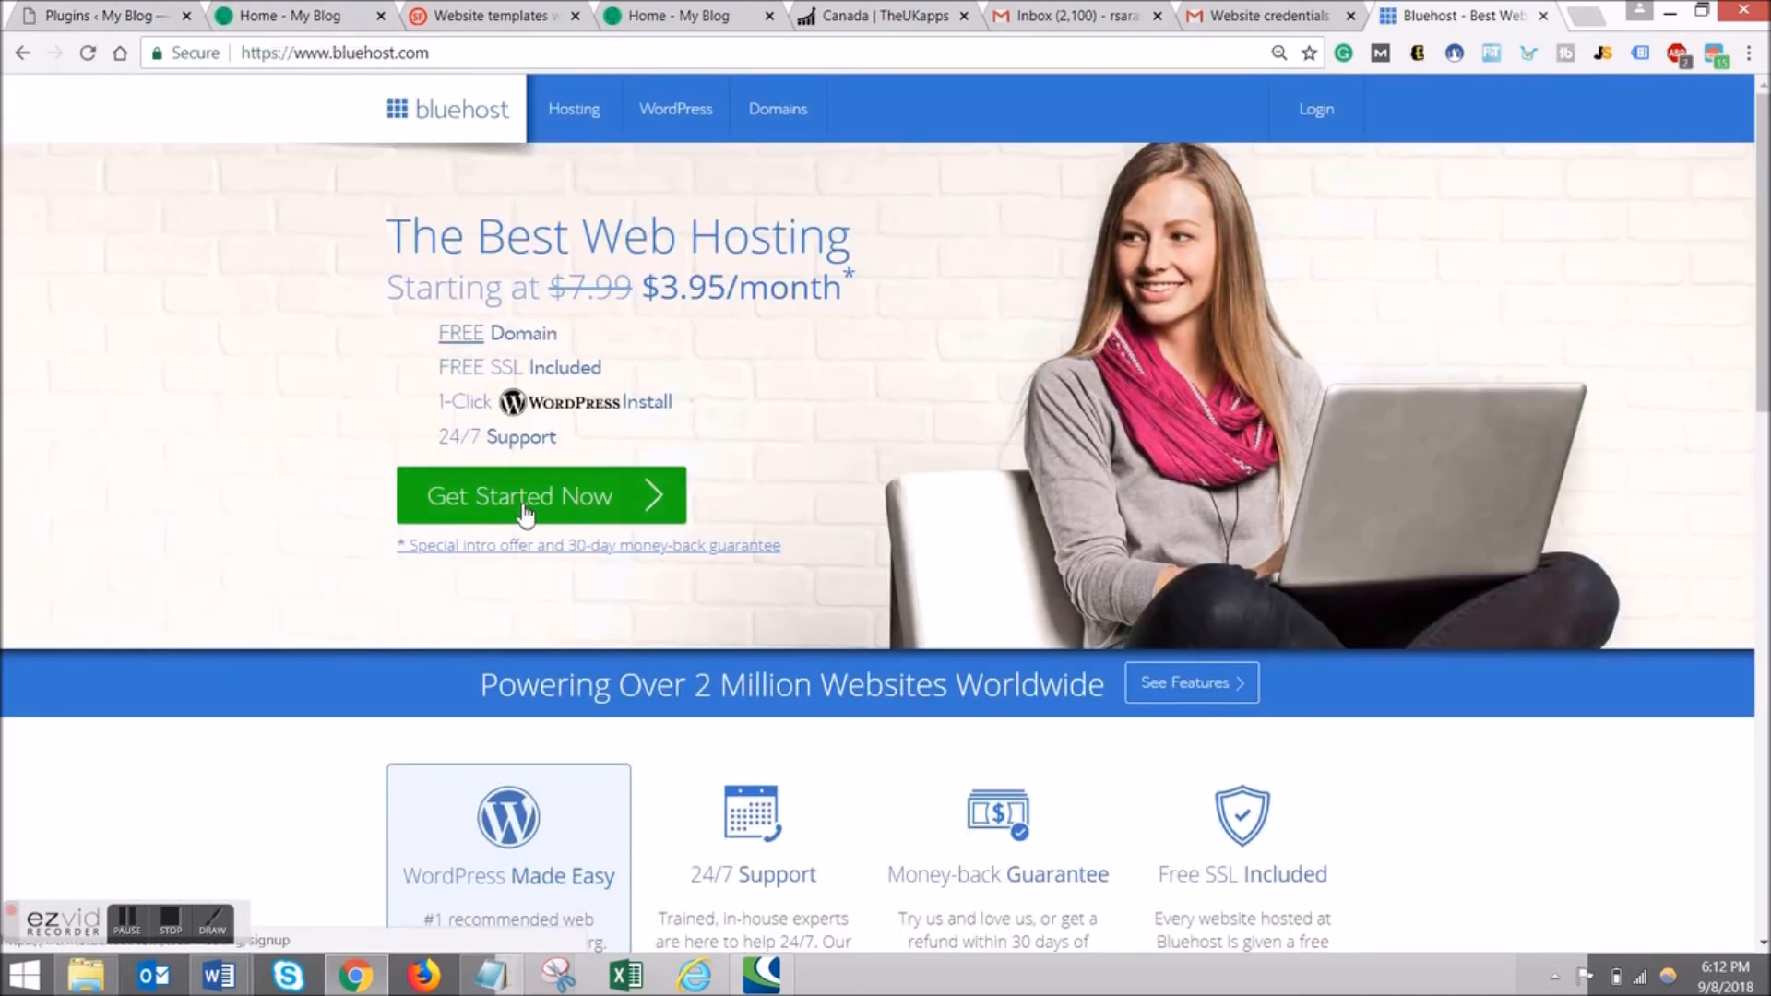
{"action": "left_click", "coordinate": [531, 496]}
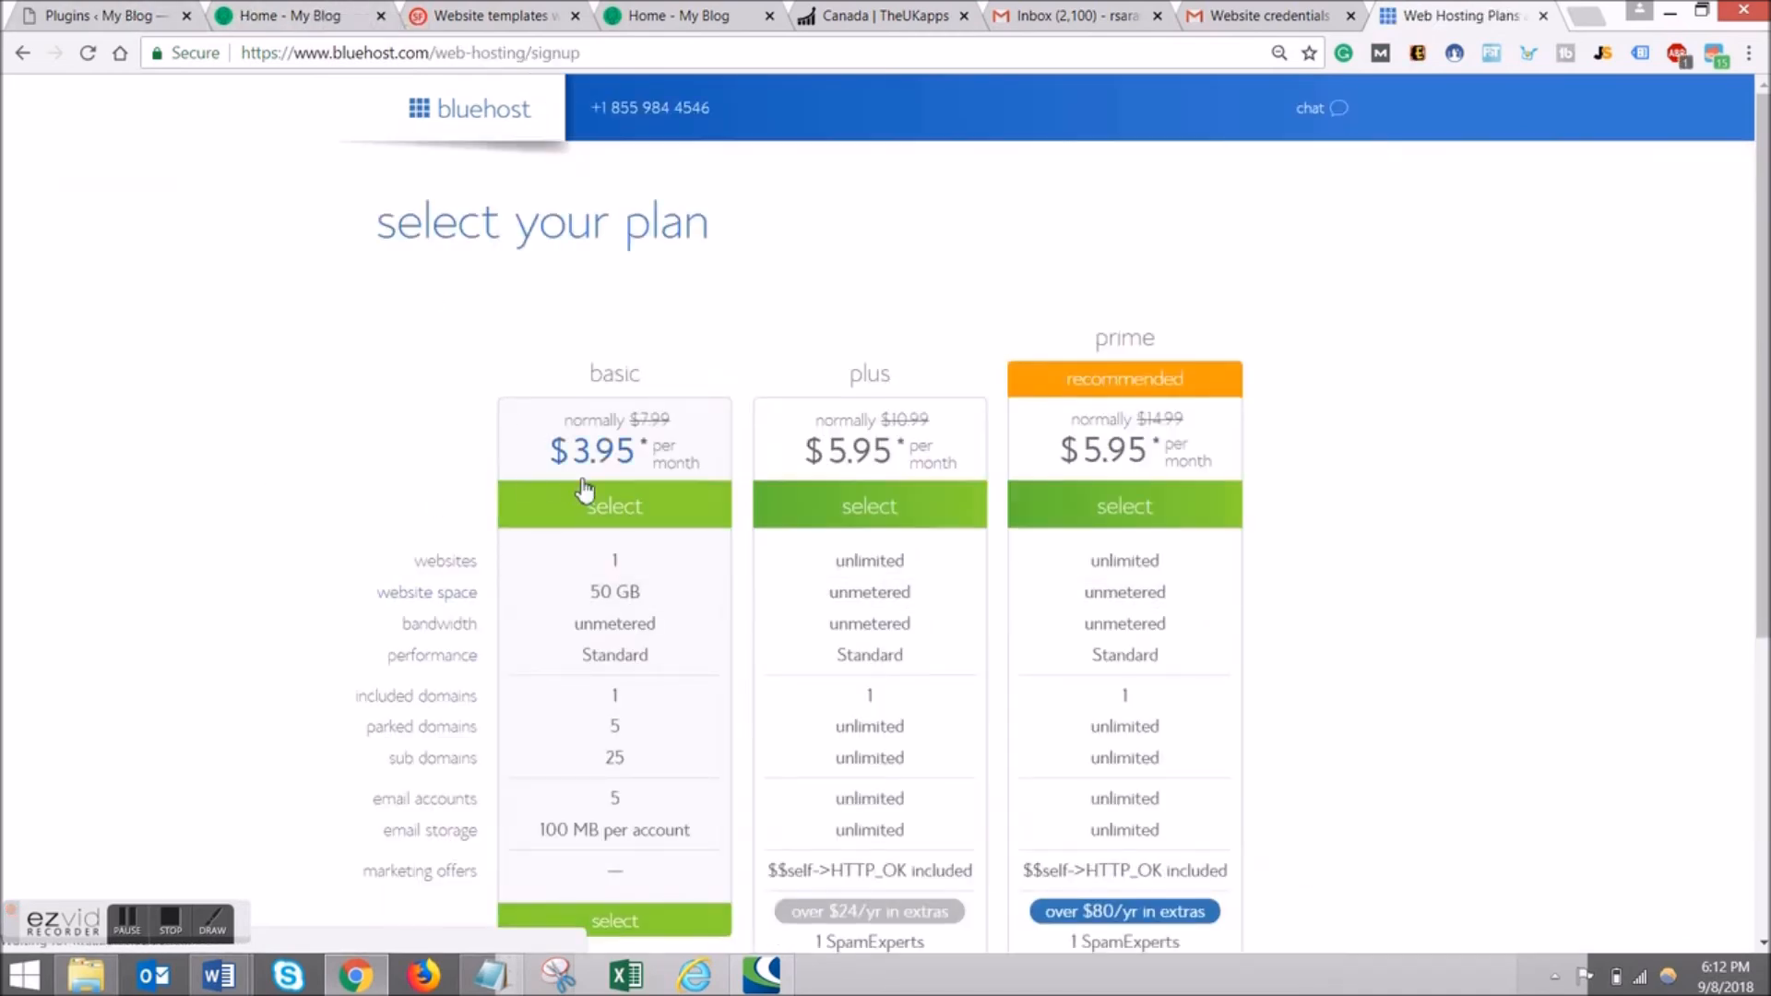
Return to the WordPress Plugins page and bring up the Notepad notes, moving their window clear of the admin menu.
{"action": "key", "text": "ctrl+1"}
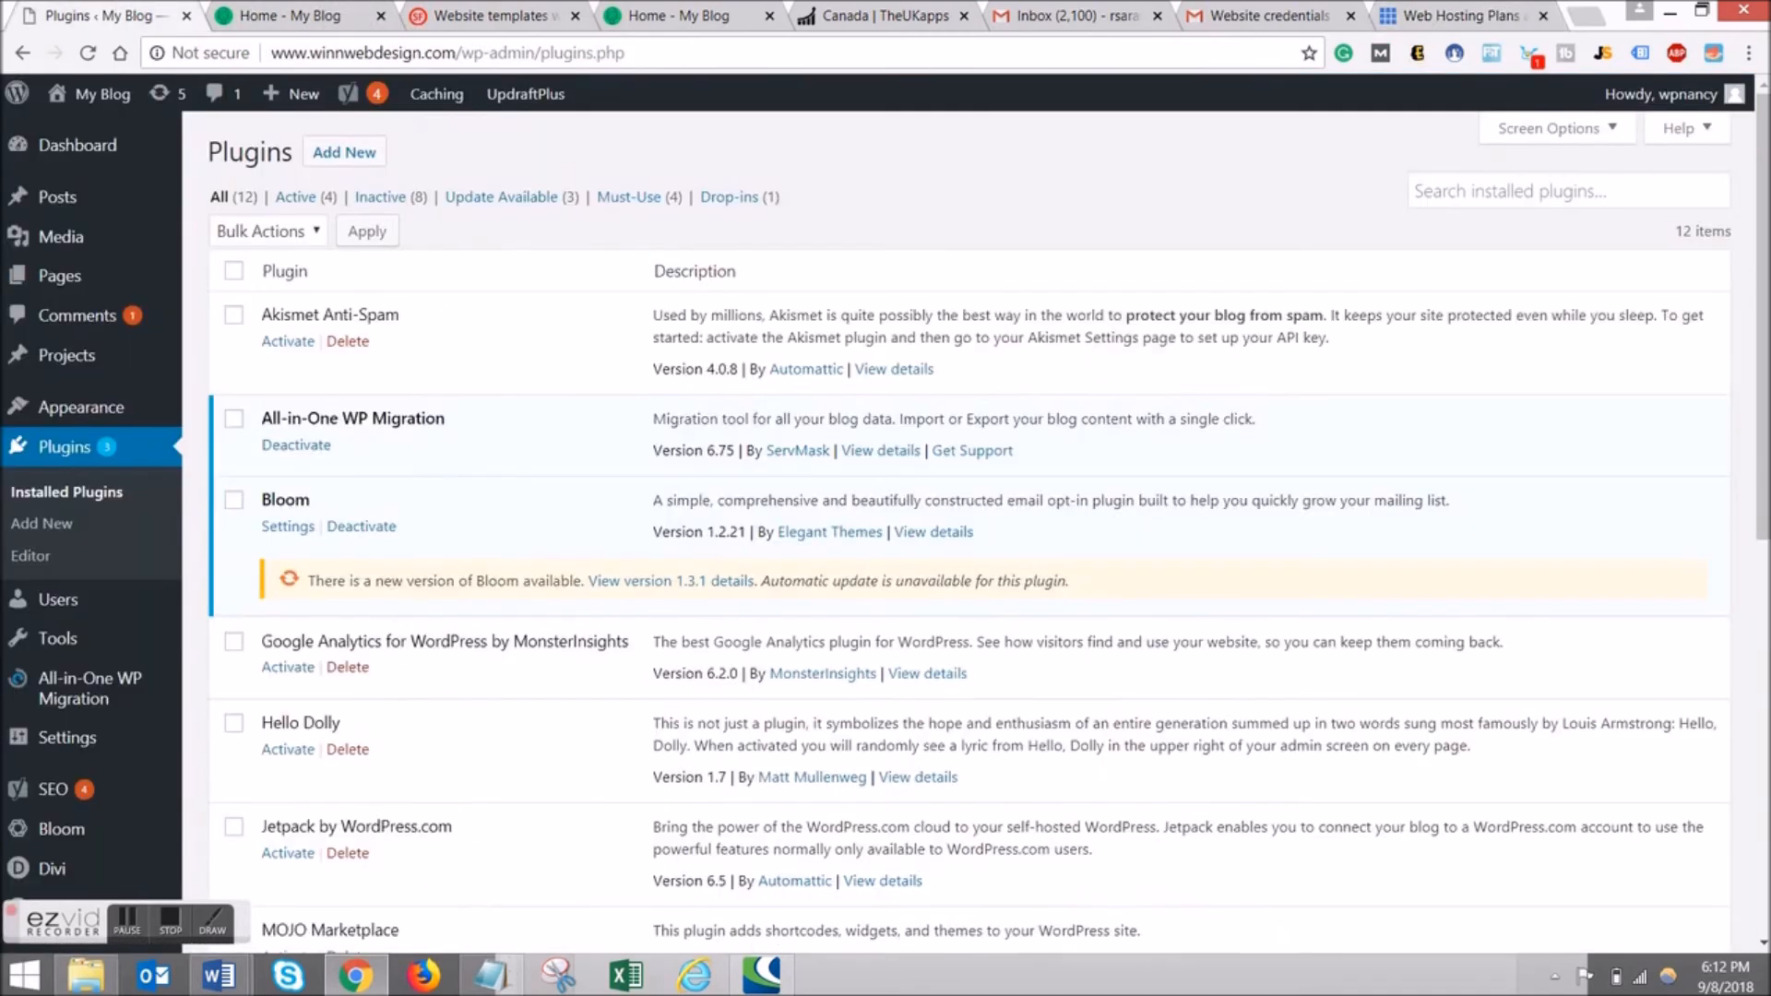
{"action": "left_click", "coordinate": [491, 975]}
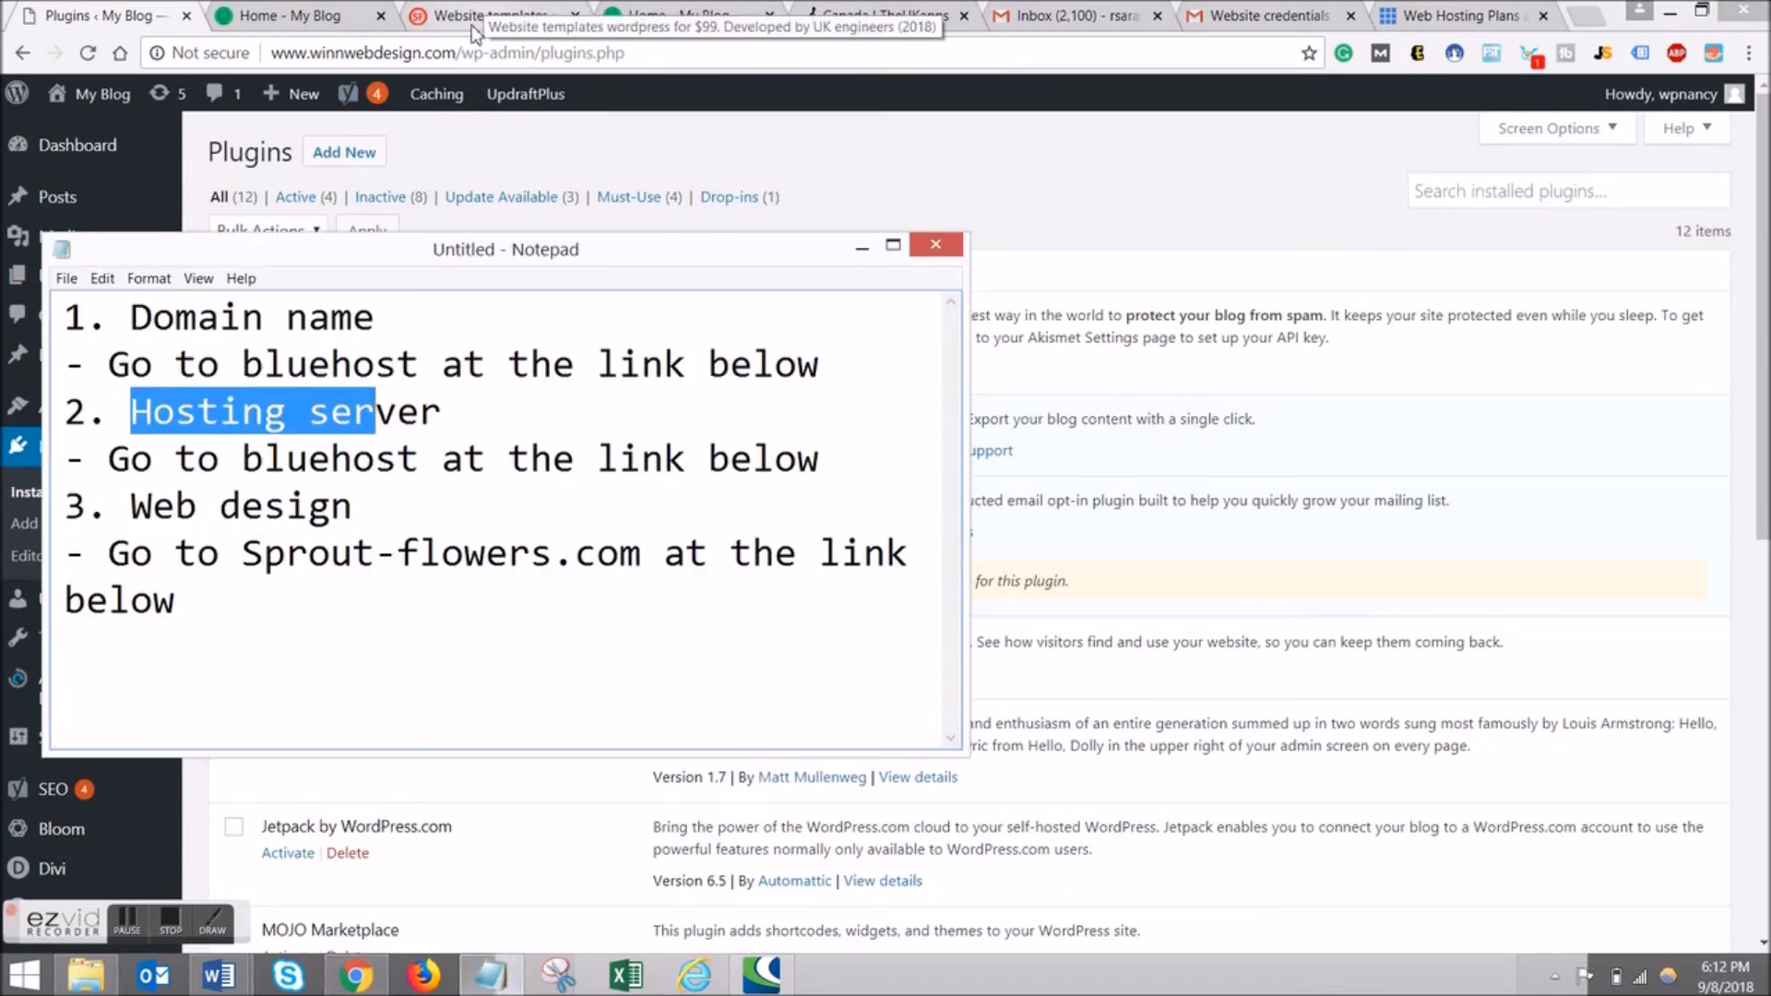
{"action": "left_click_drag", "start_coordinate": [704, 258], "coordinate": [1285, 287]}
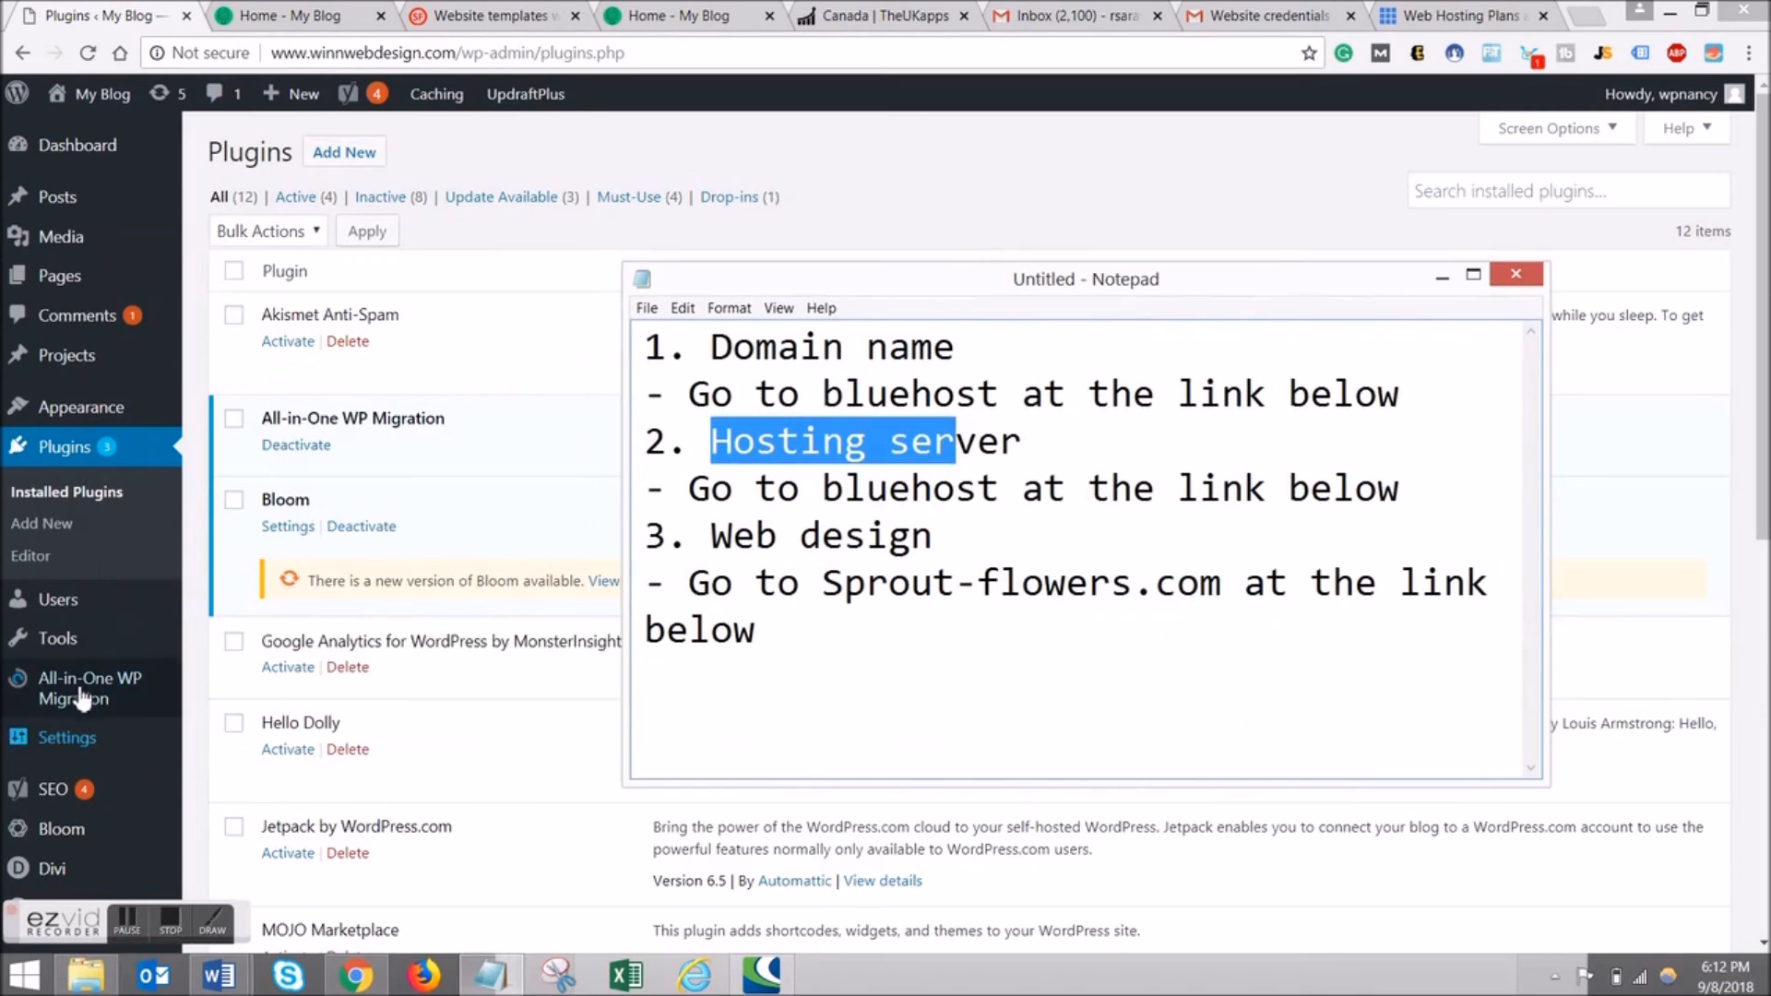
{"action": "mouse_move", "coordinate": [81, 698]}
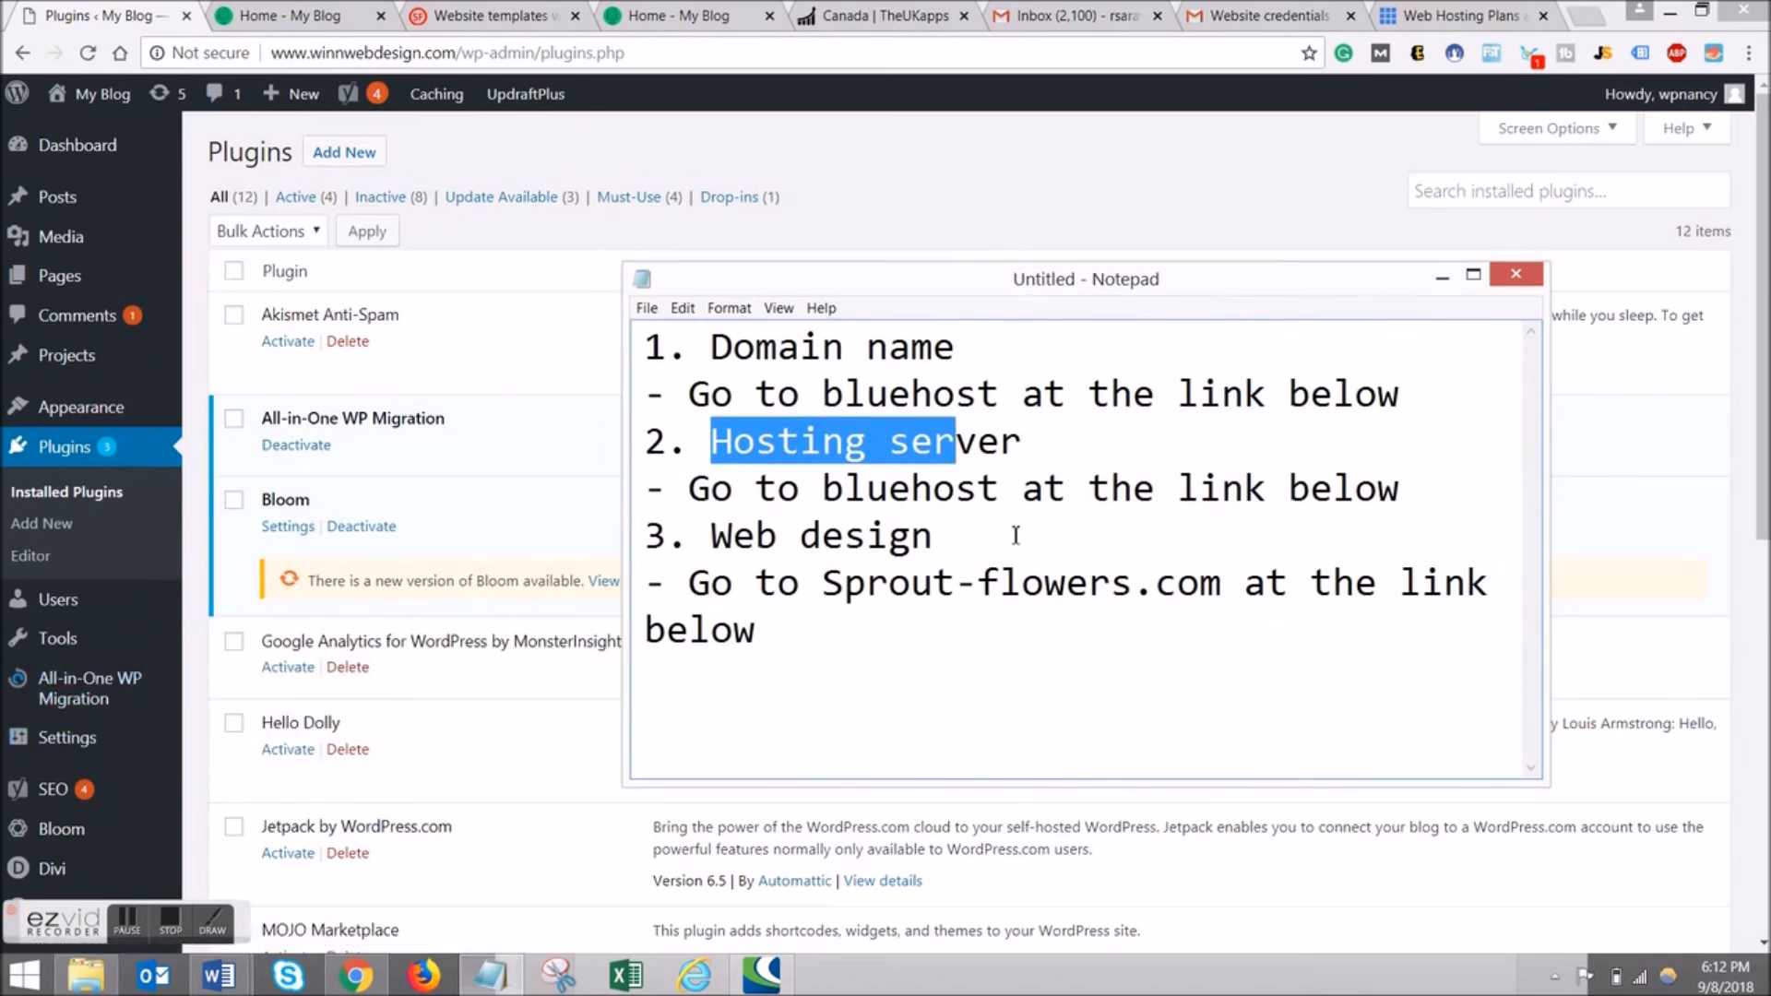
Examine the Sprout-flowers WordPress templates page, from the $99 web designs offer through the eCommerce, service provider, classified and blog designs.
{"action": "left_click", "coordinate": [500, 20]}
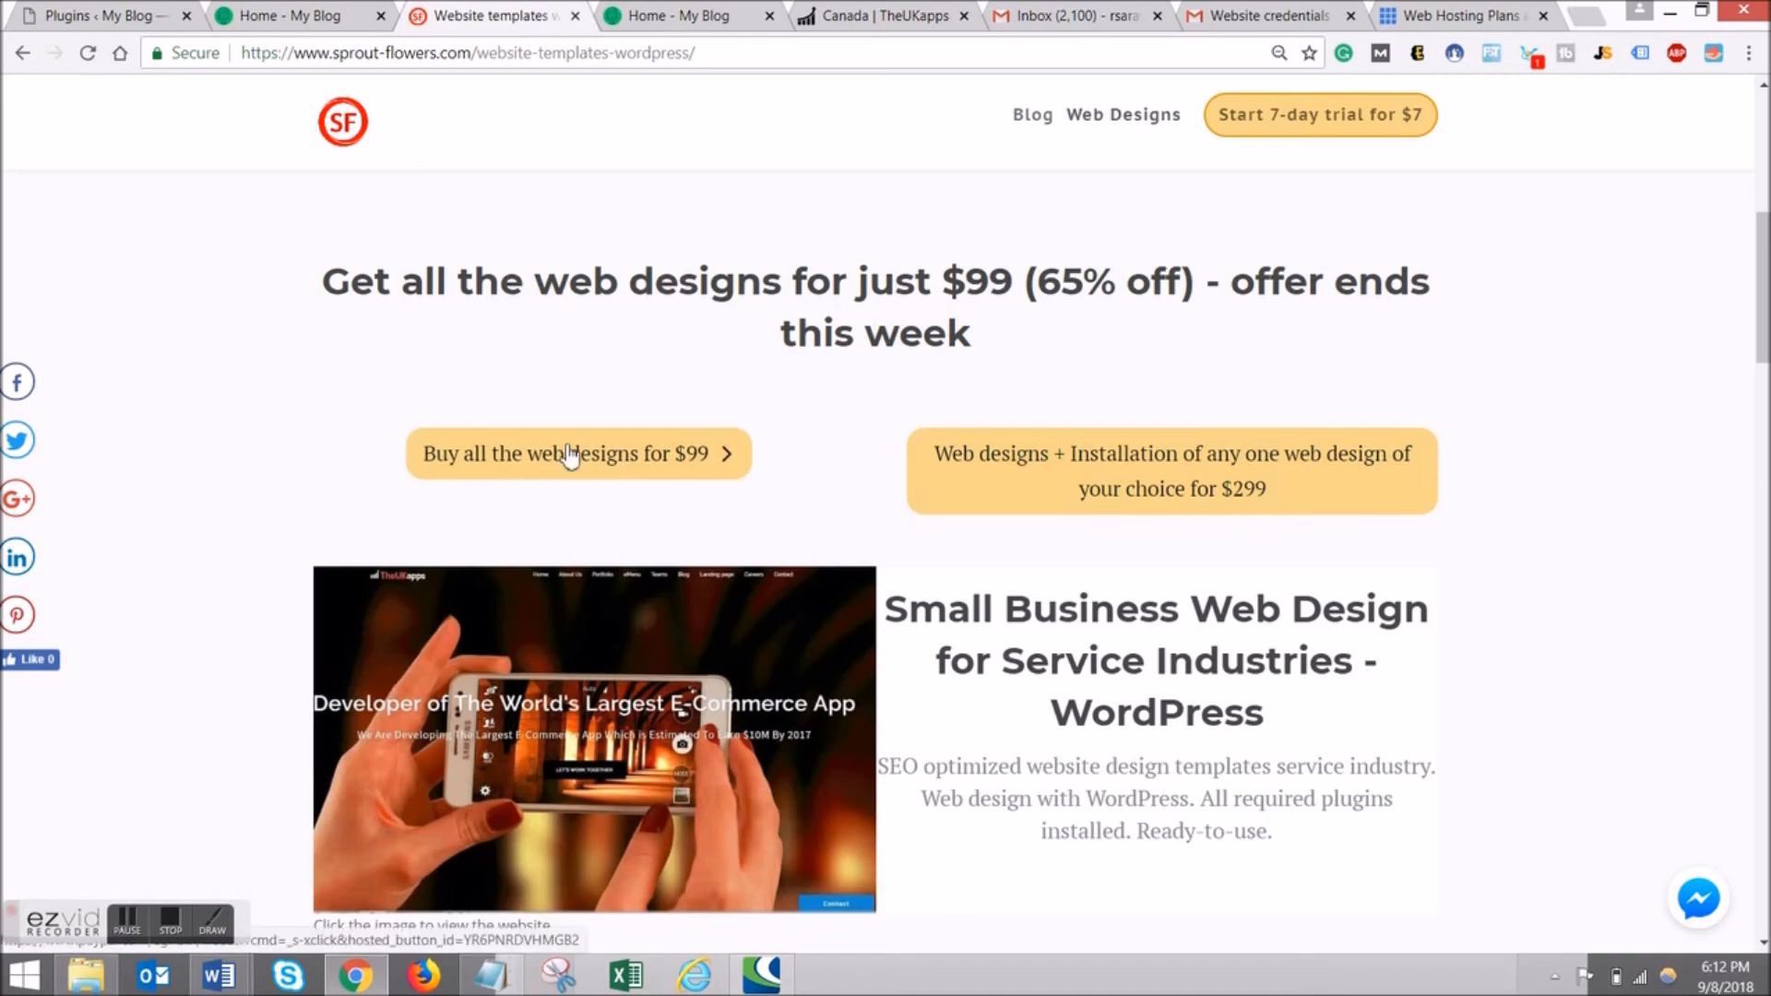
{"action": "scroll", "coordinate": [646, 489], "scroll_direction": "down", "scroll_amount": 6}
{"action": "scroll", "coordinate": [539, 399], "scroll_direction": "up", "scroll_amount": 2}
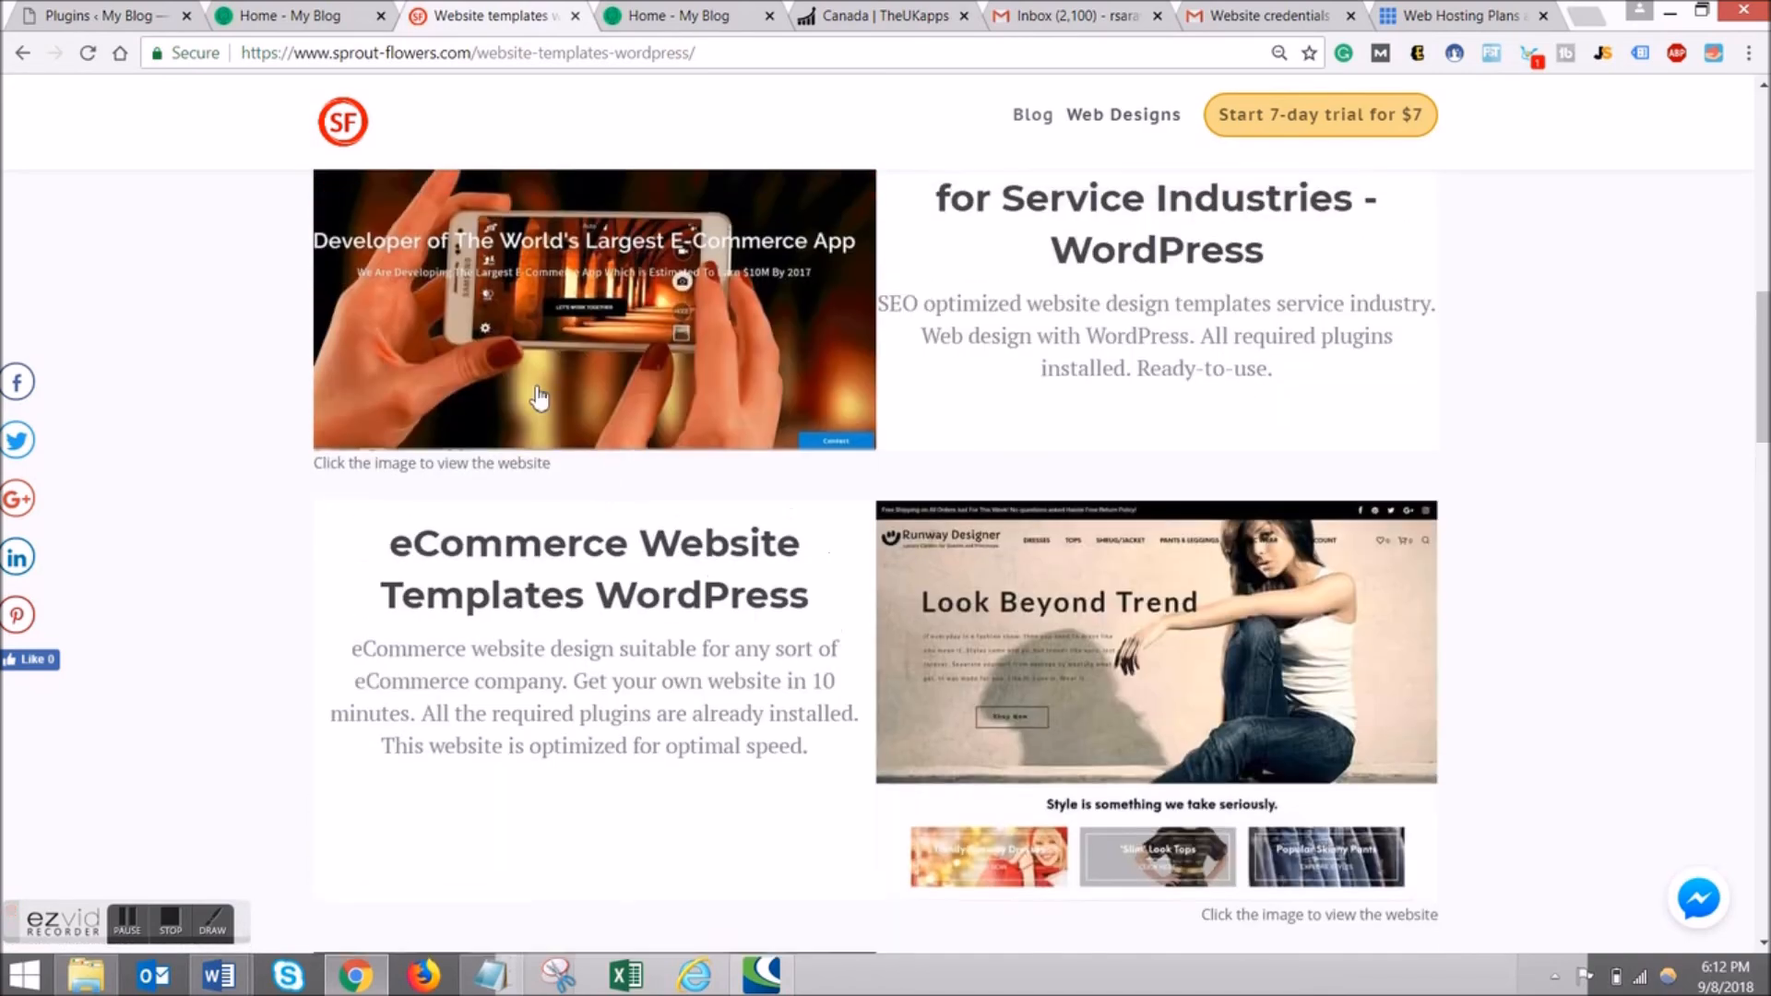
{"action": "scroll", "coordinate": [1076, 578], "scroll_direction": "down", "scroll_amount": 10}
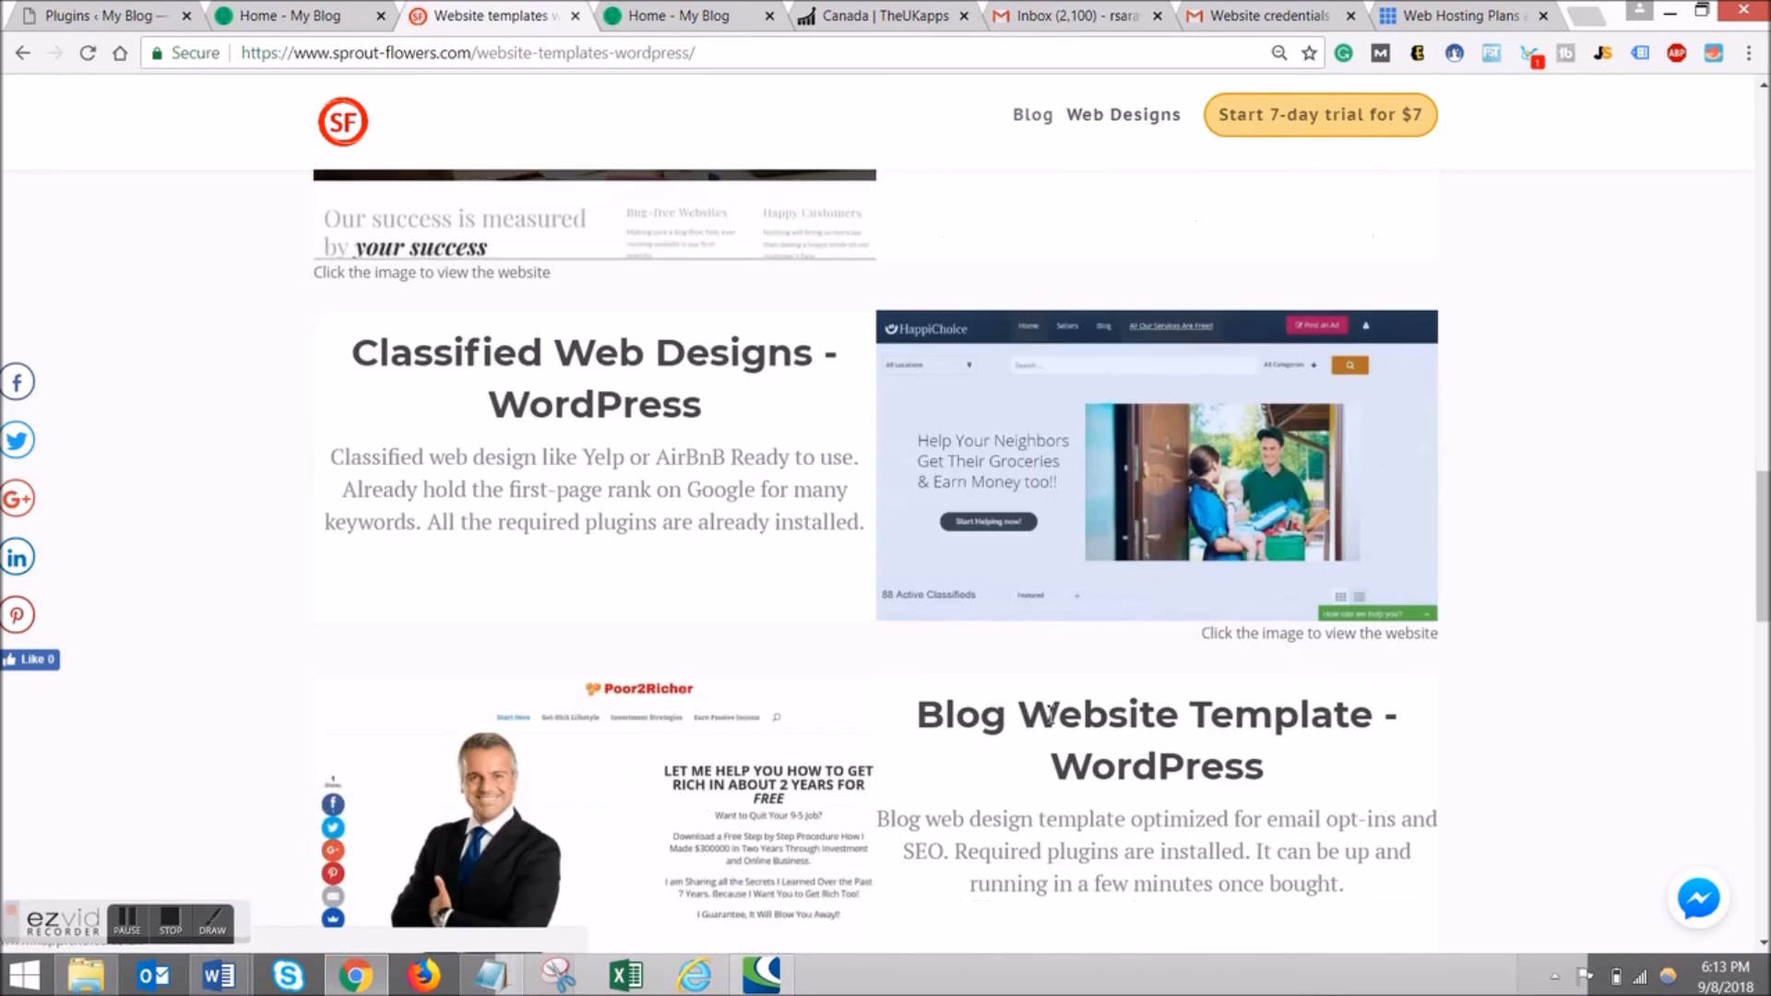
{"action": "scroll", "coordinate": [1049, 713], "scroll_direction": "up", "scroll_amount": 10}
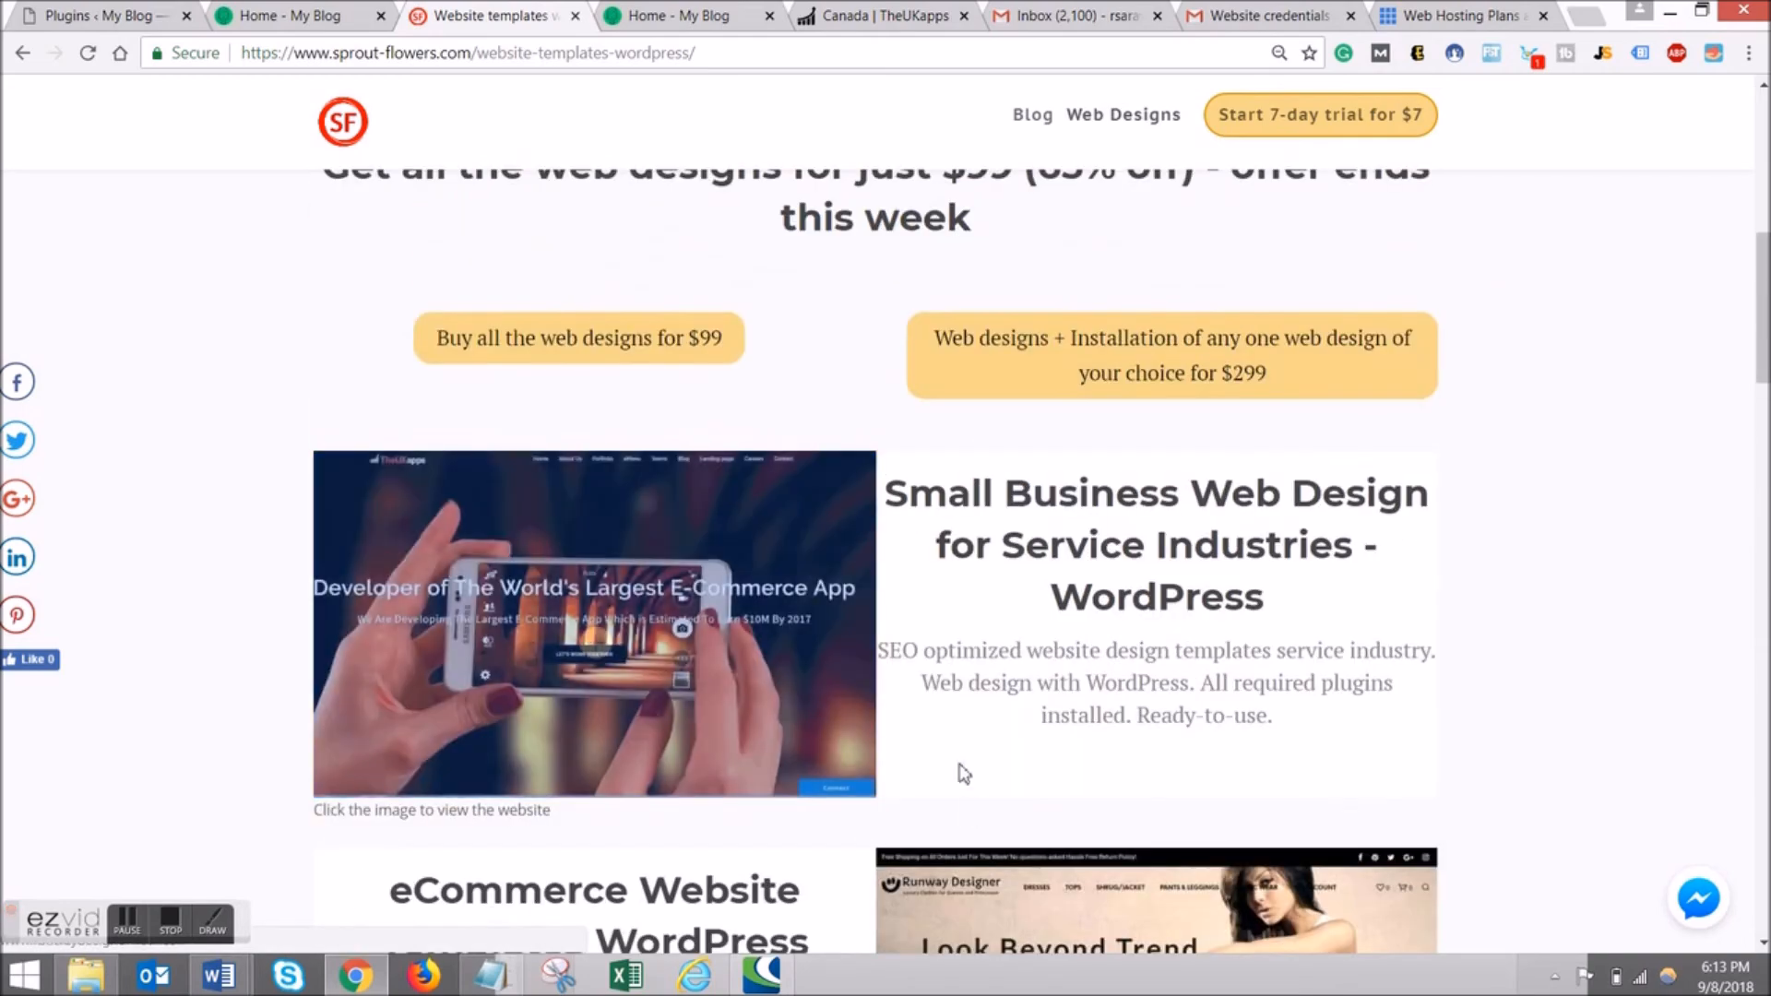
{"action": "scroll", "coordinate": [964, 773], "scroll_direction": "down", "scroll_amount": 7}
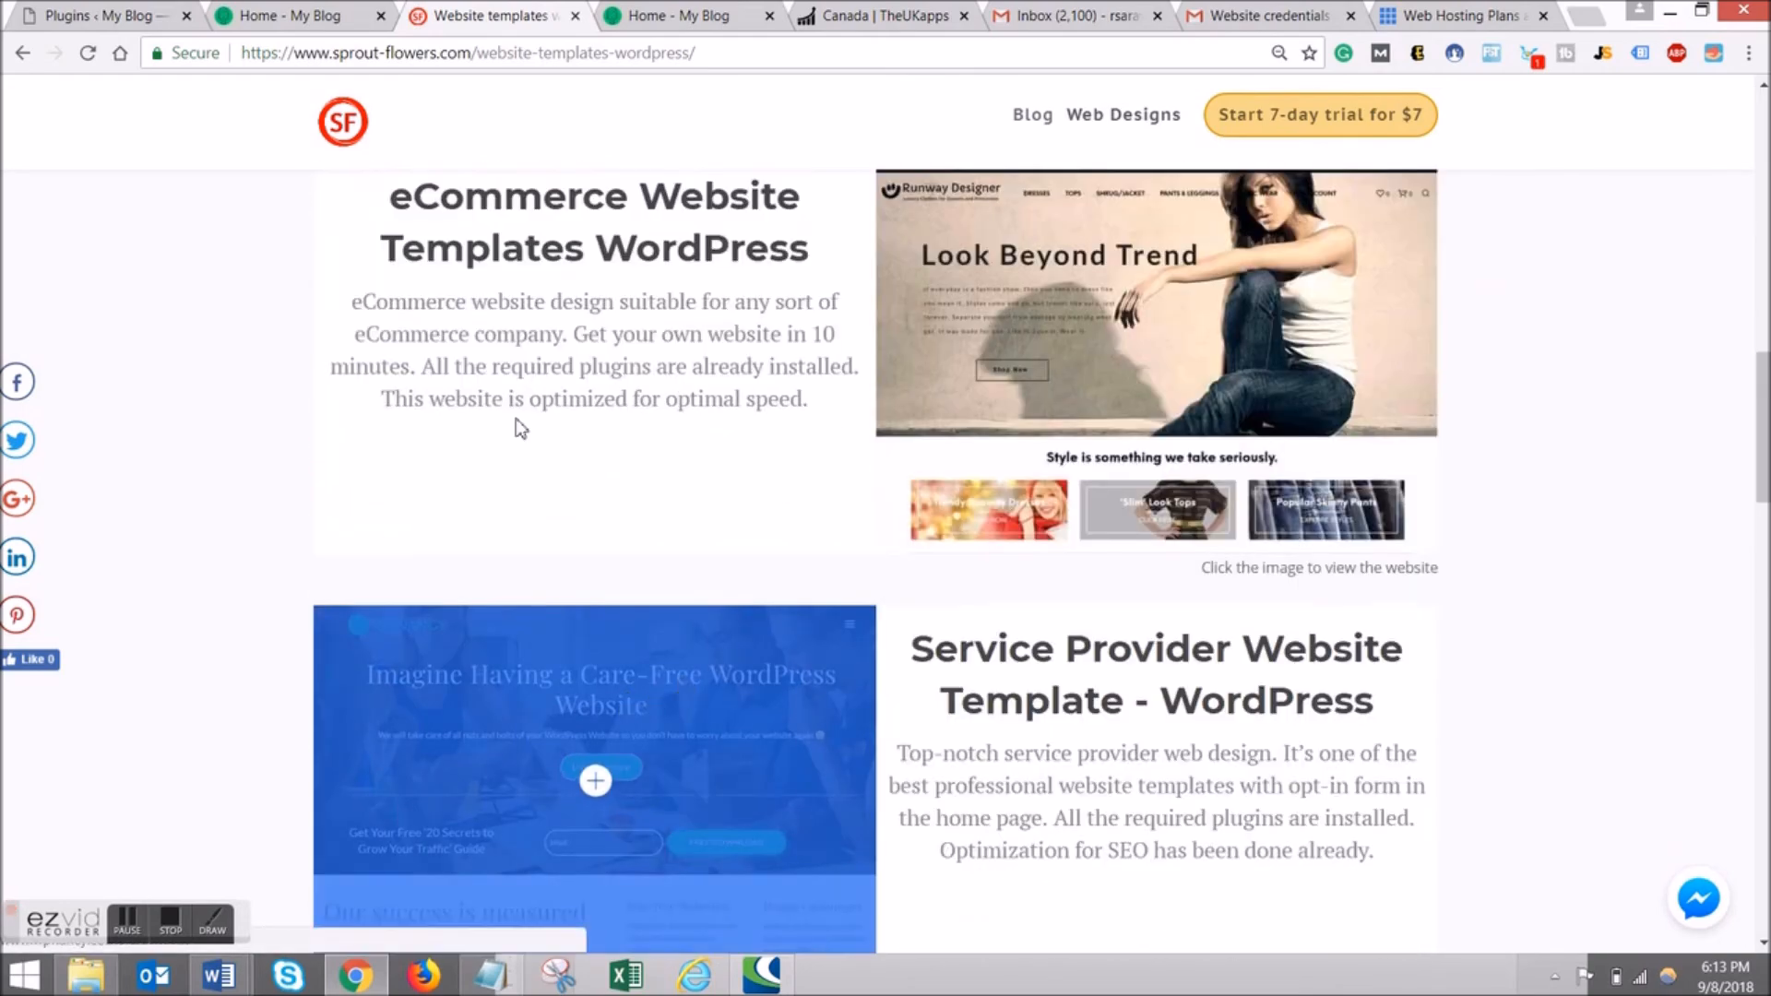
View the winnwebdesign.com front page and the files in the WPNancy backup folder, and put the folder window away.
{"action": "left_click", "coordinate": [276, 16]}
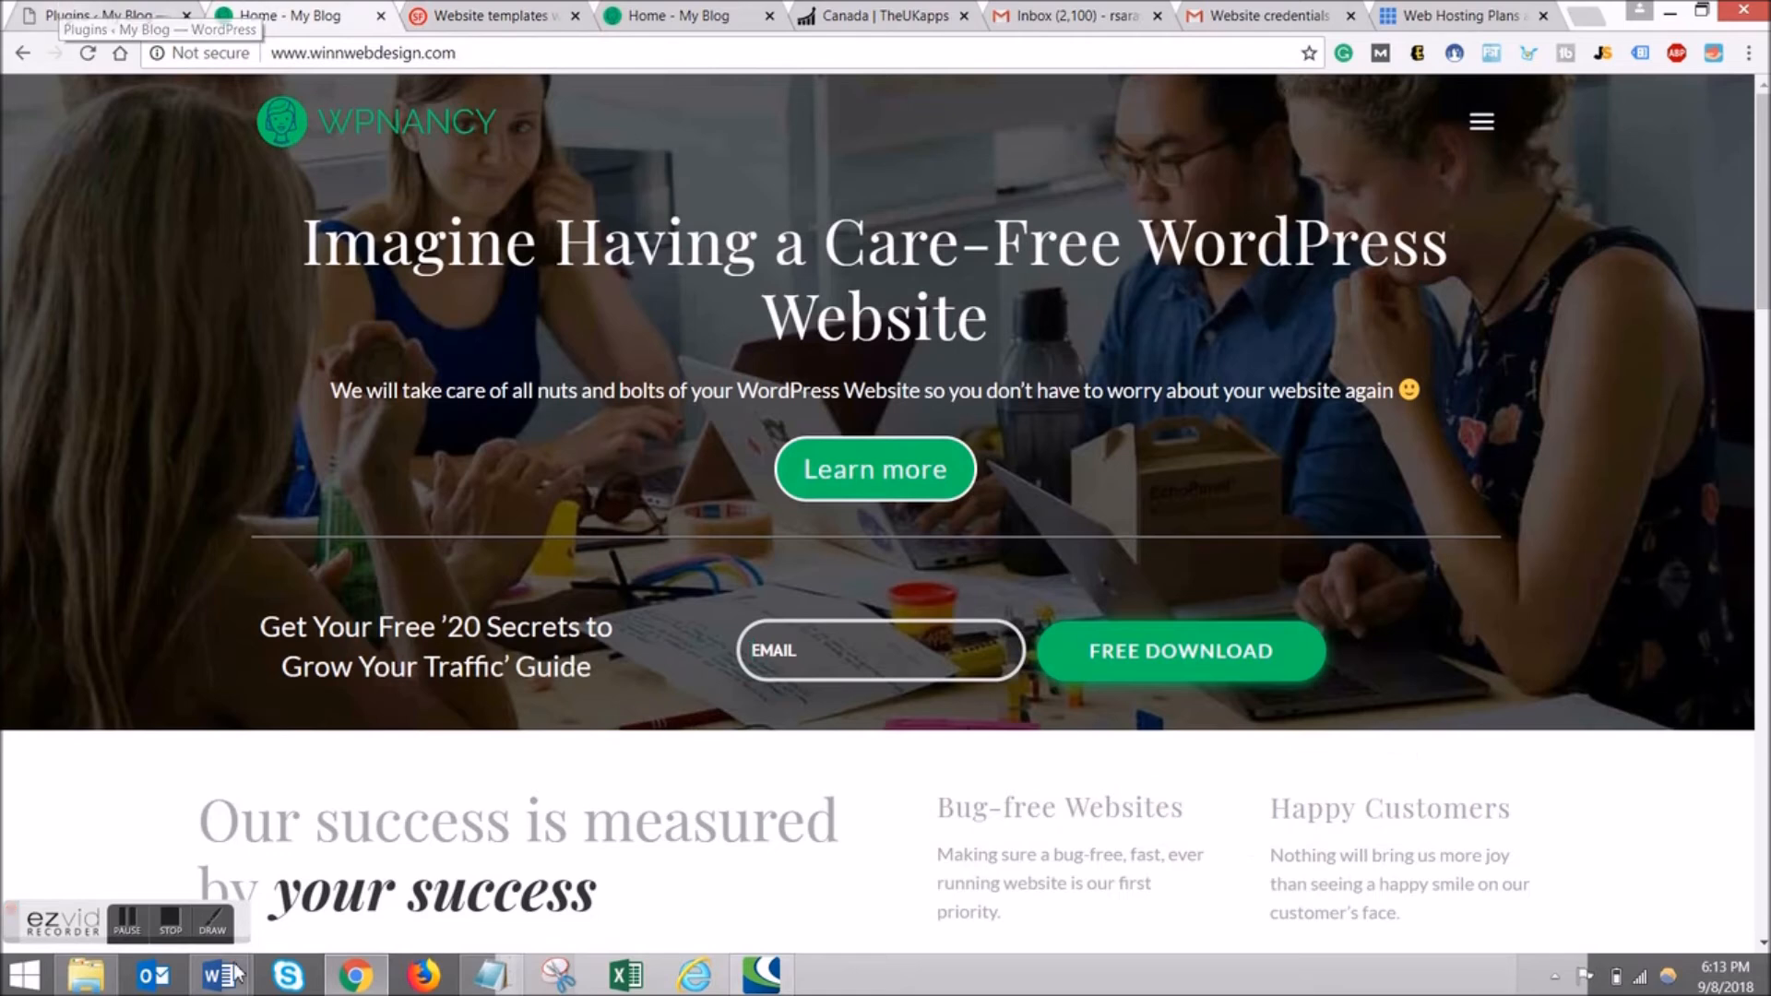
{"action": "mouse_move", "coordinate": [85, 975]}
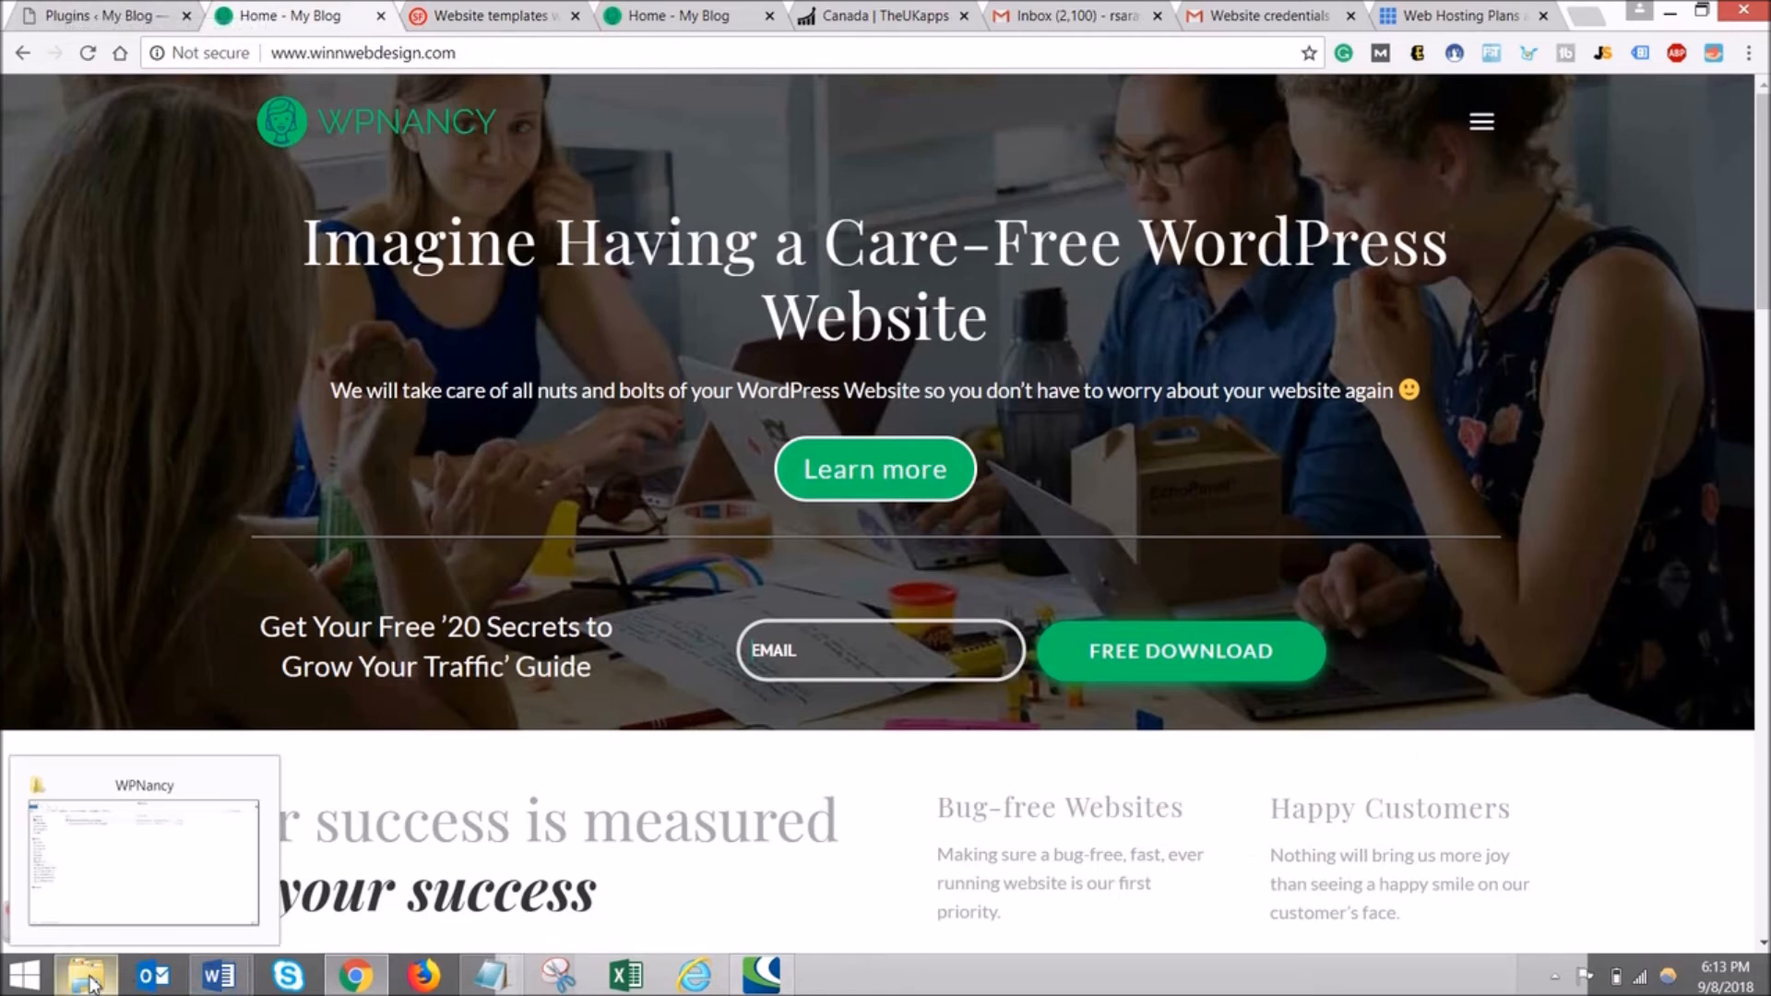
{"action": "left_click", "coordinate": [178, 827]}
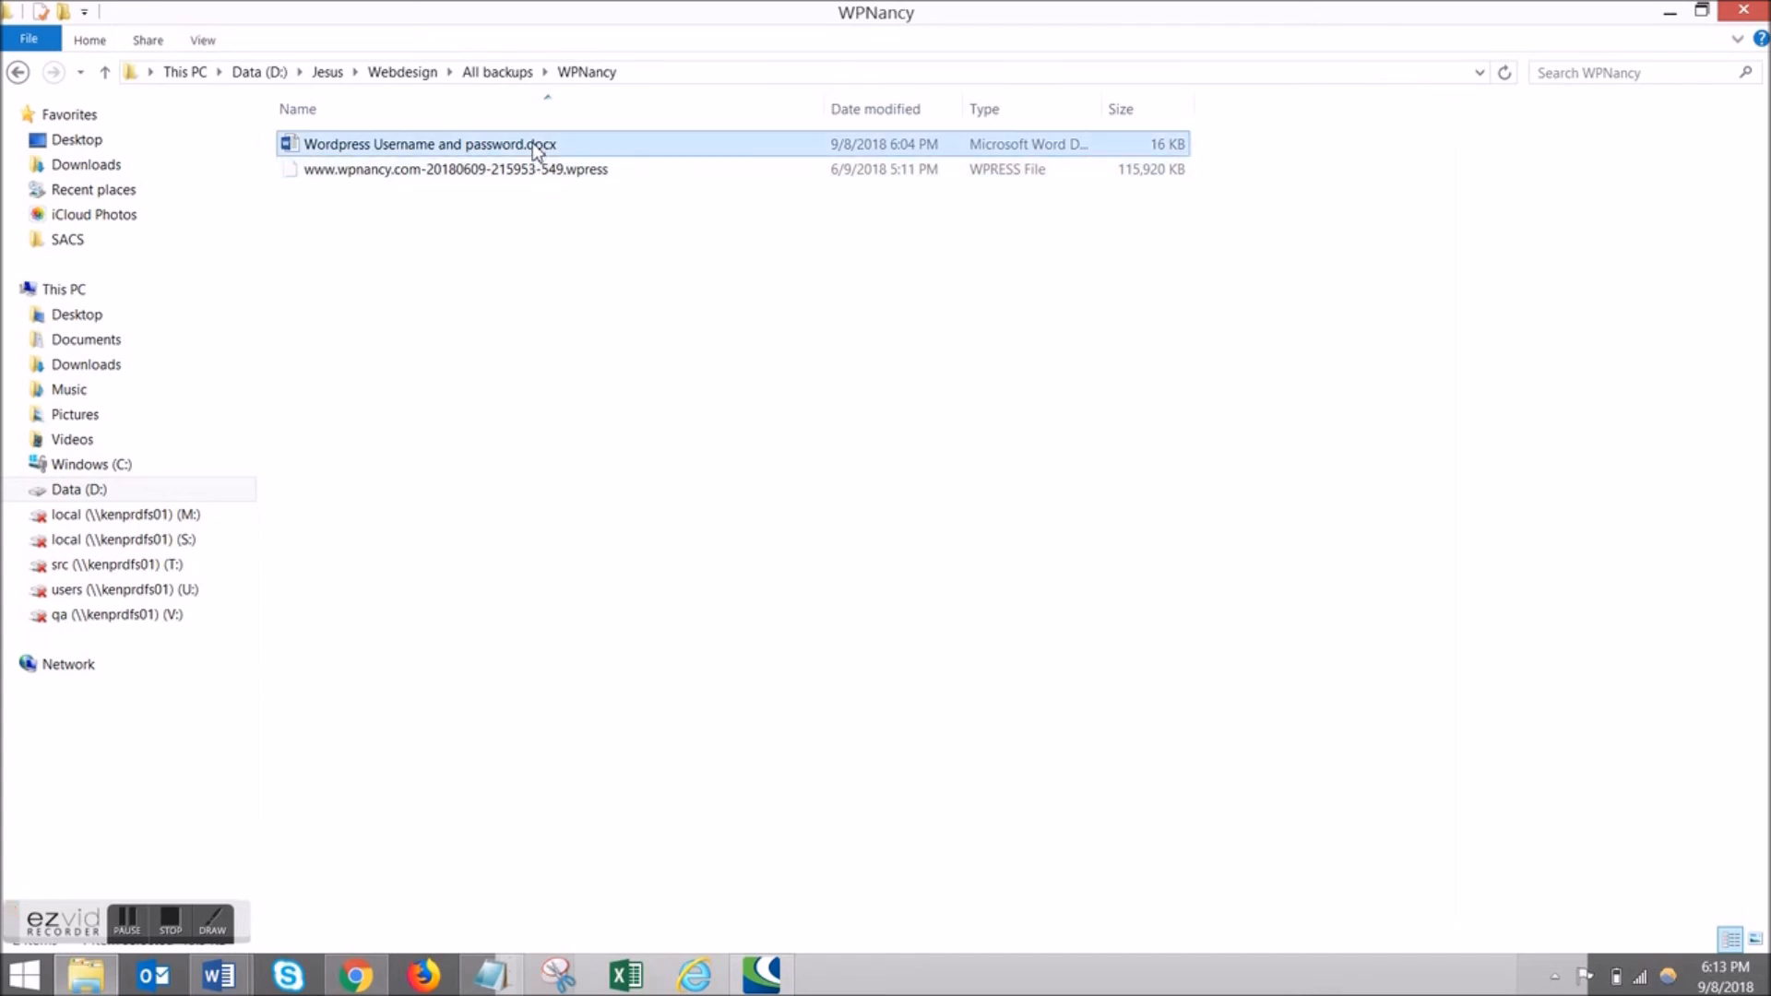
{"action": "left_click", "coordinate": [1670, 13]}
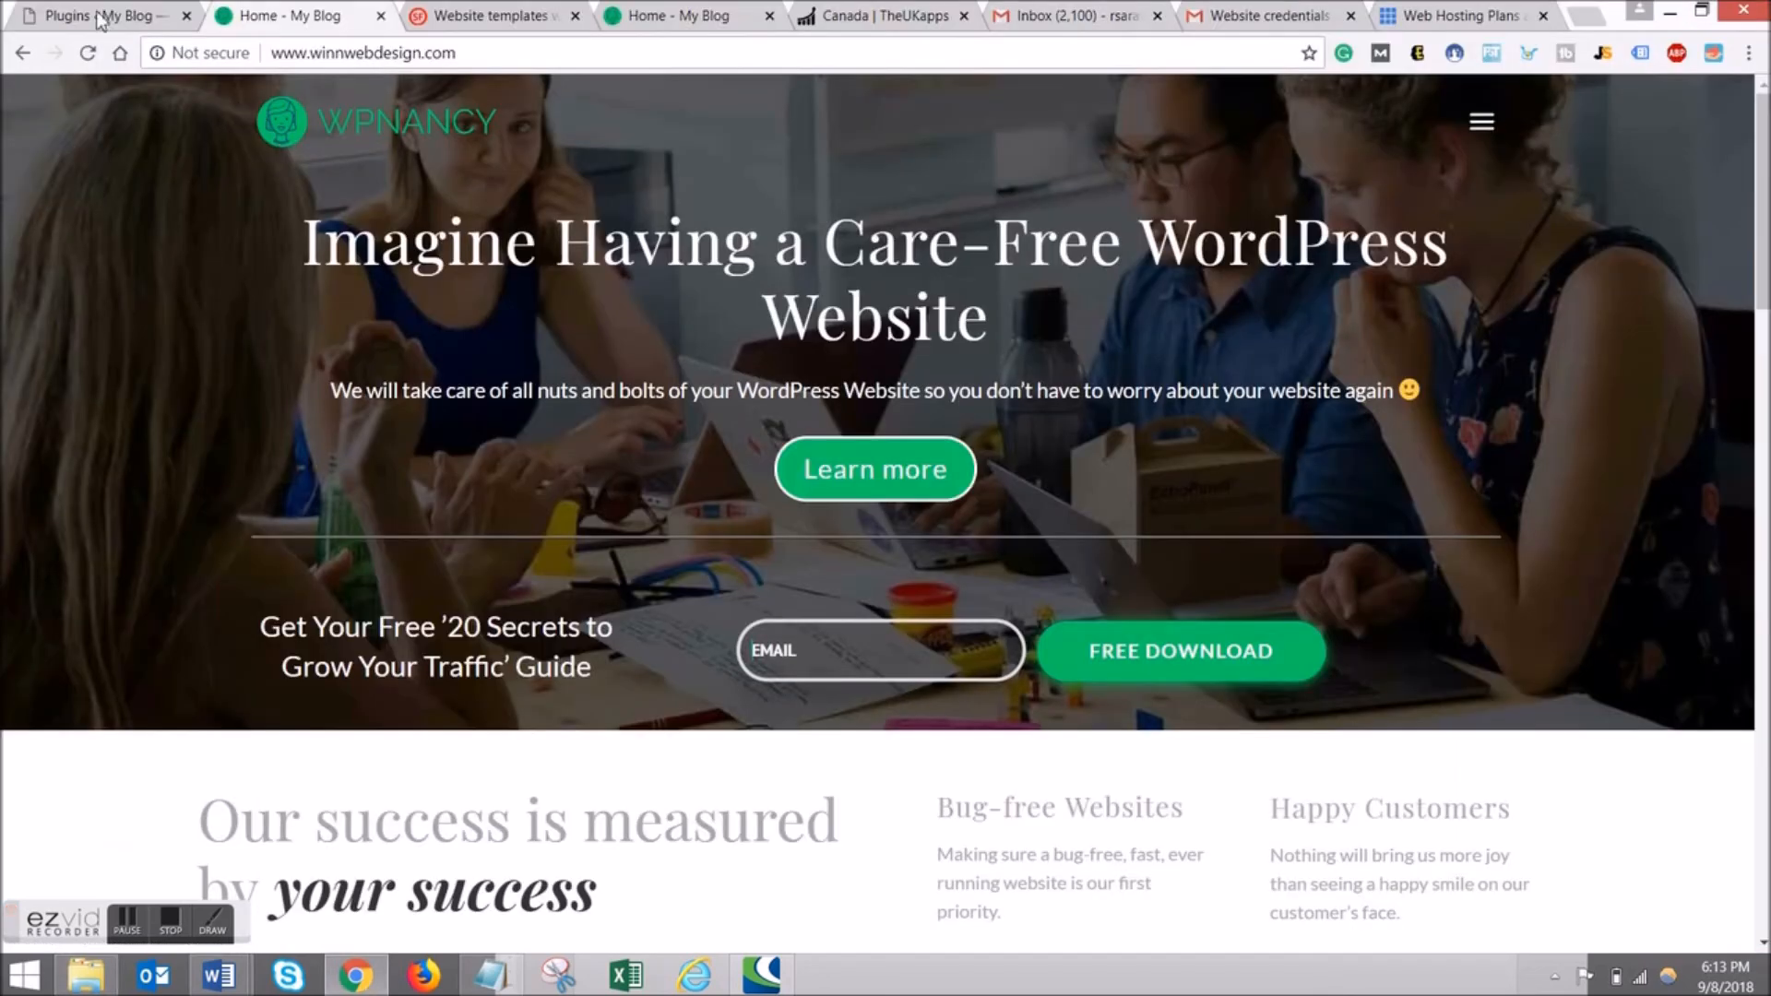
Open the All-in-One WP Migration import page and view the WPNancy backup in the import-from-file chooser, closing it without choosing a file.
{"action": "left_click", "coordinate": [59, 11]}
{"action": "mouse_move", "coordinate": [102, 690]}
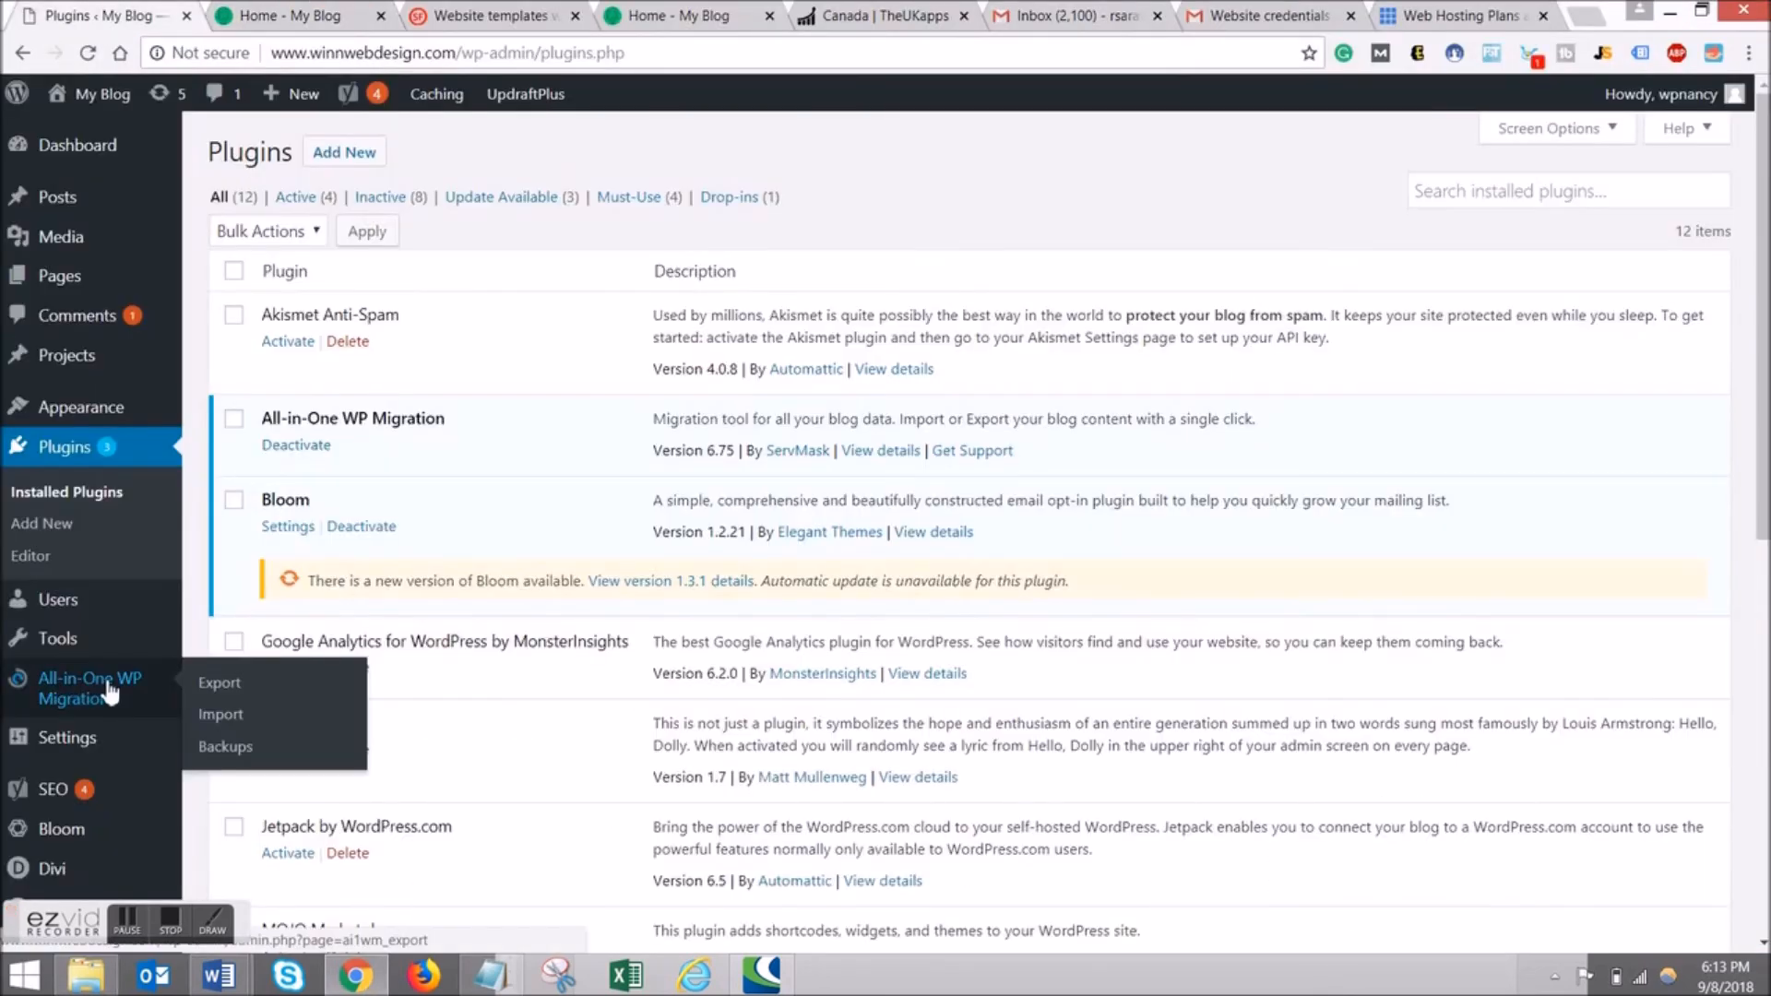
{"action": "left_click", "coordinate": [234, 719]}
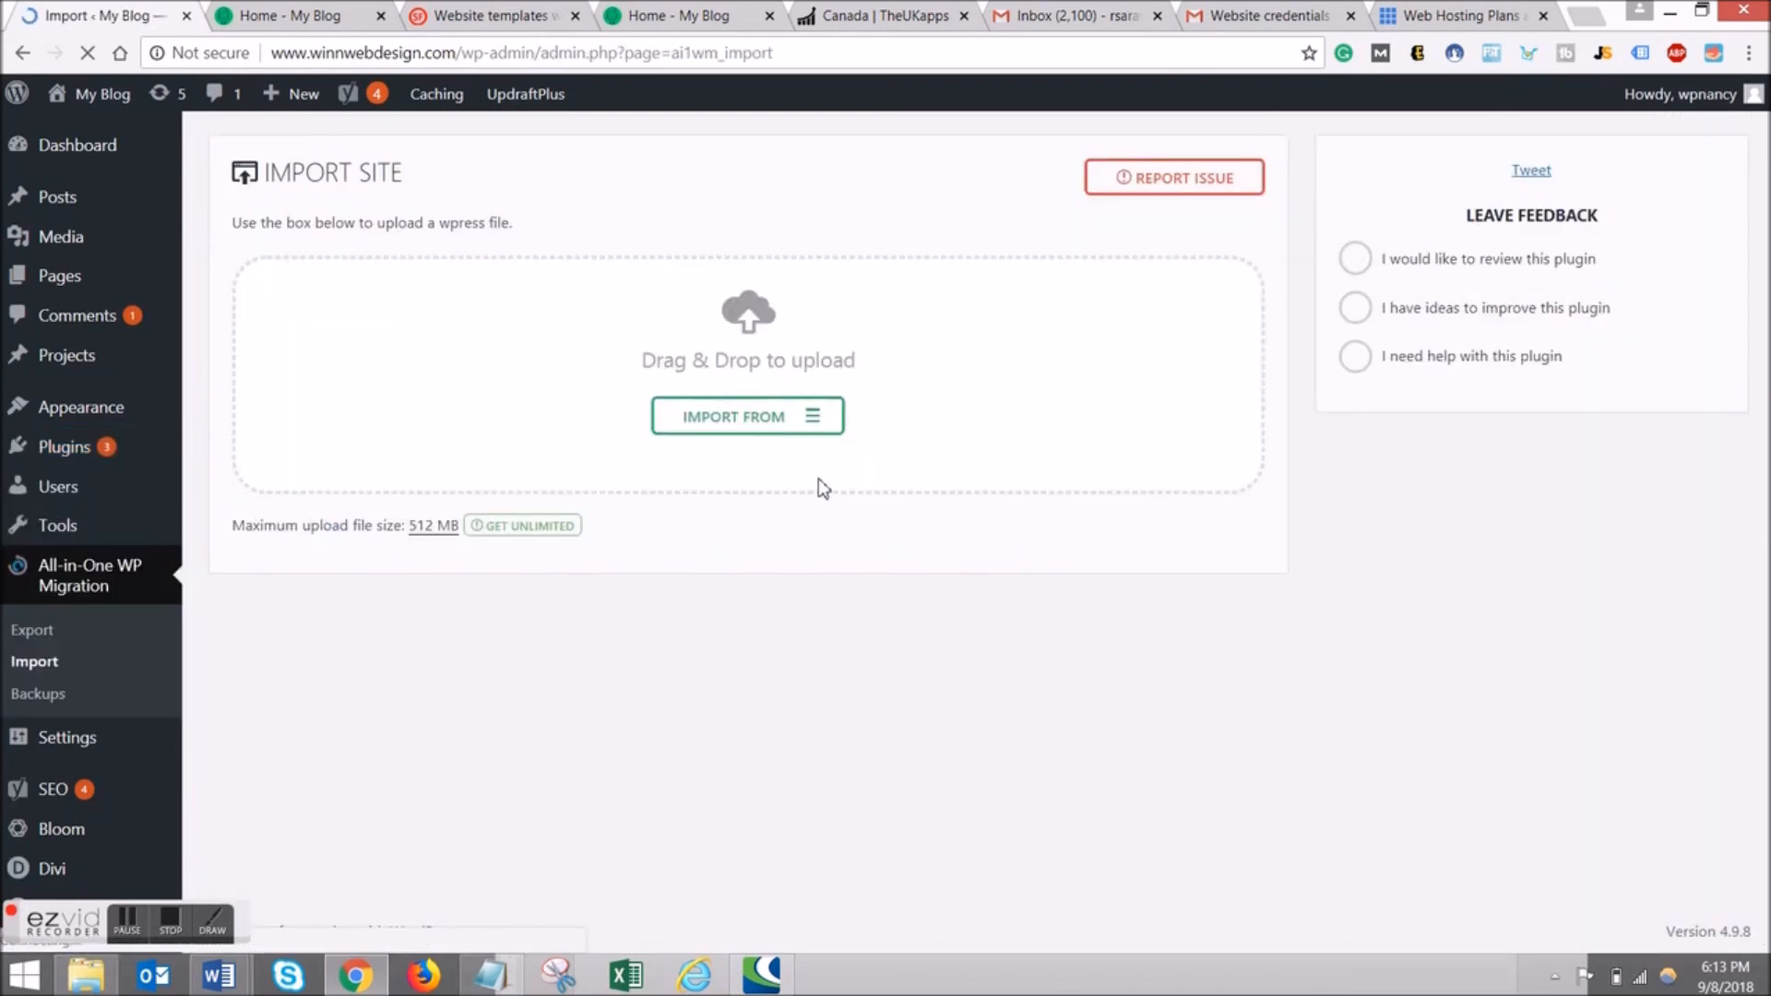
{"action": "left_click", "coordinate": [728, 427]}
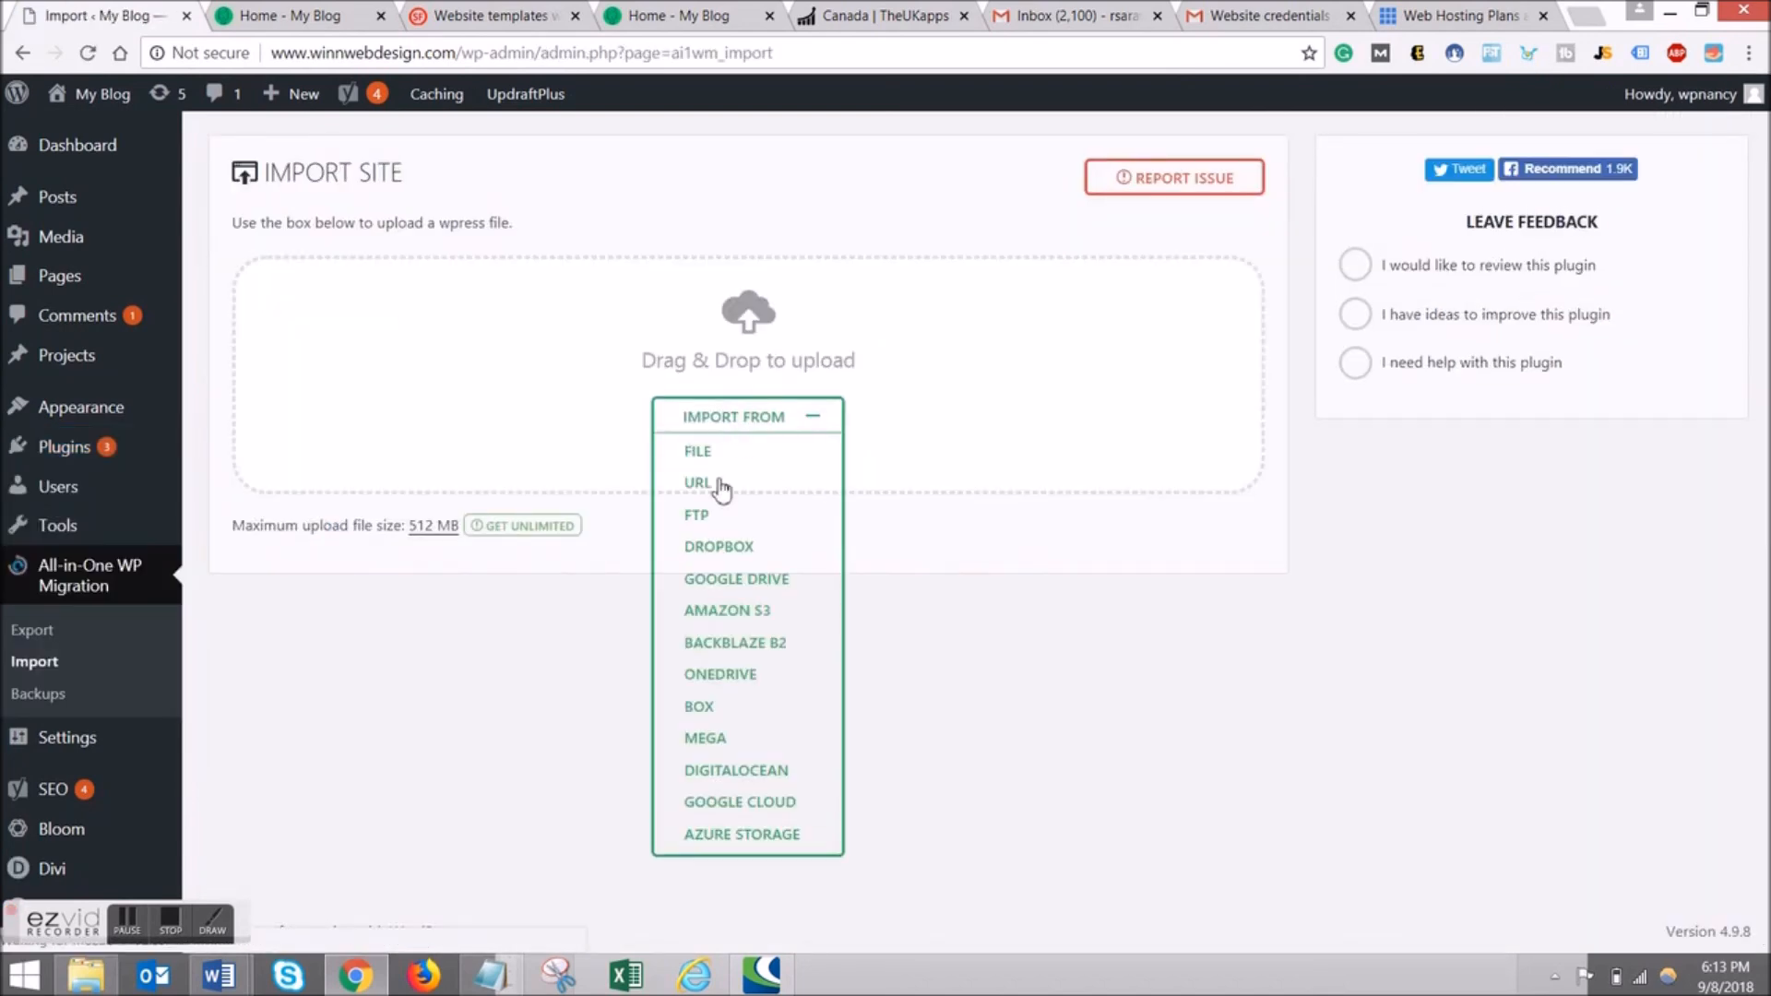
{"action": "left_click", "coordinate": [701, 452]}
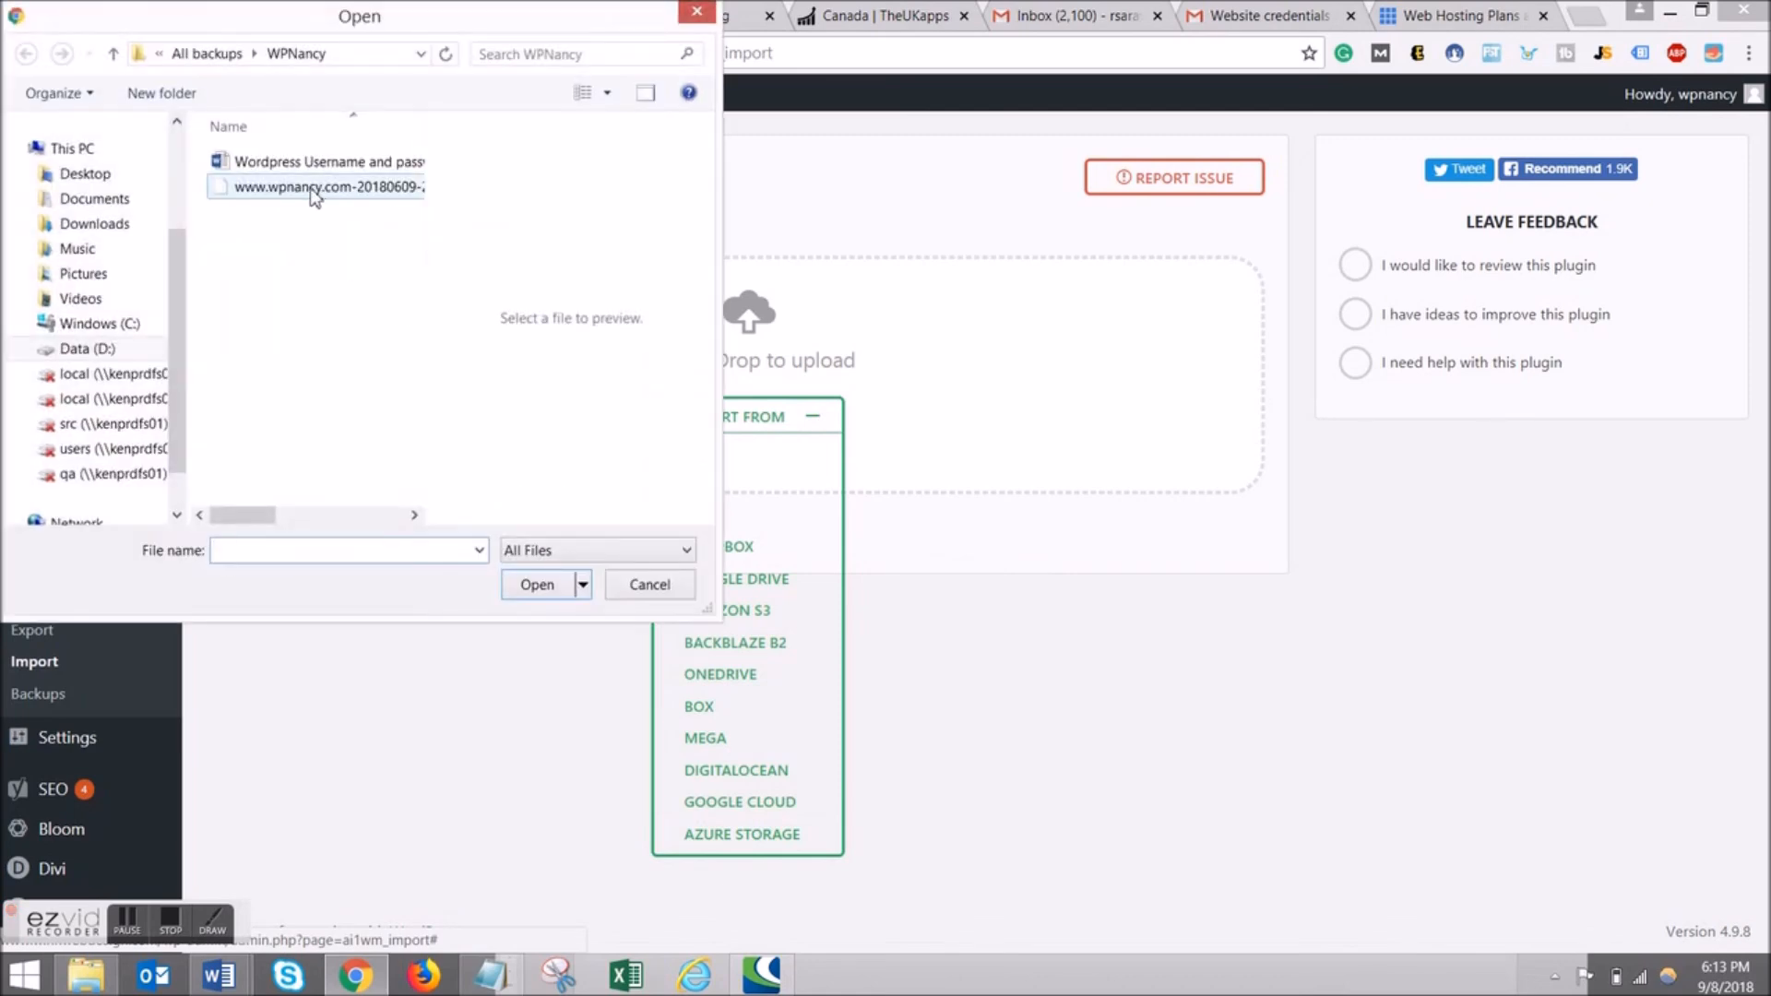
{"action": "left_click", "coordinate": [696, 12]}
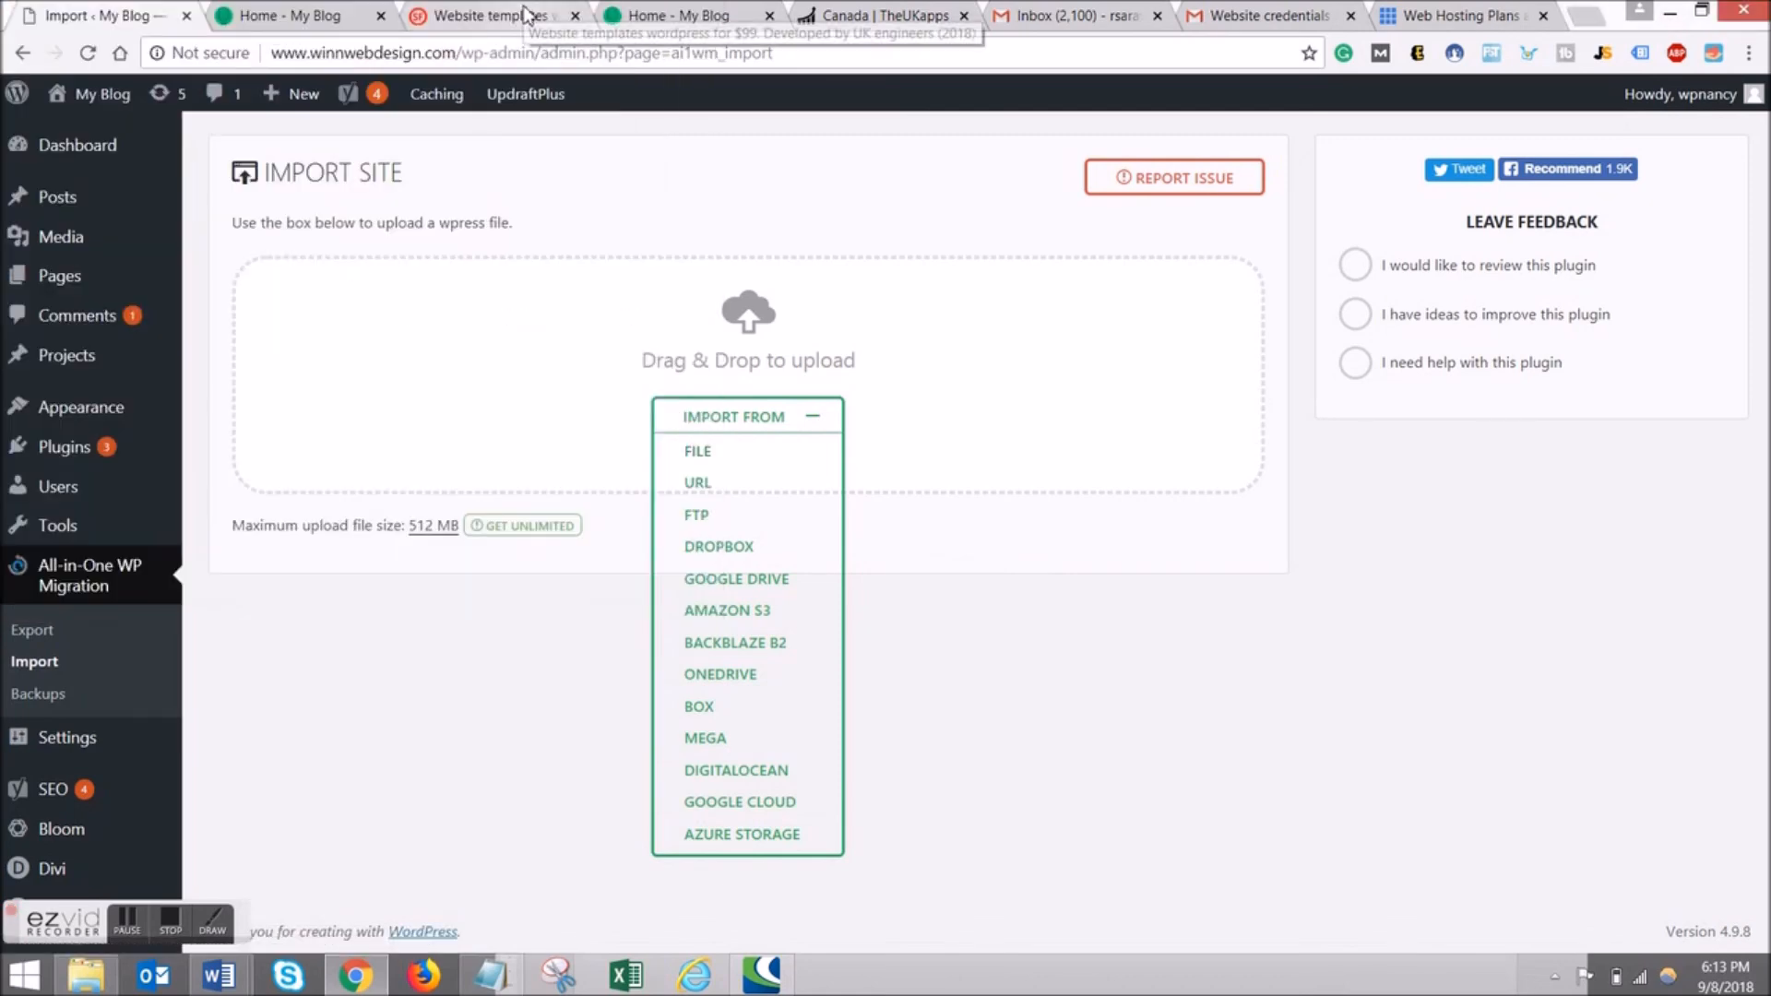